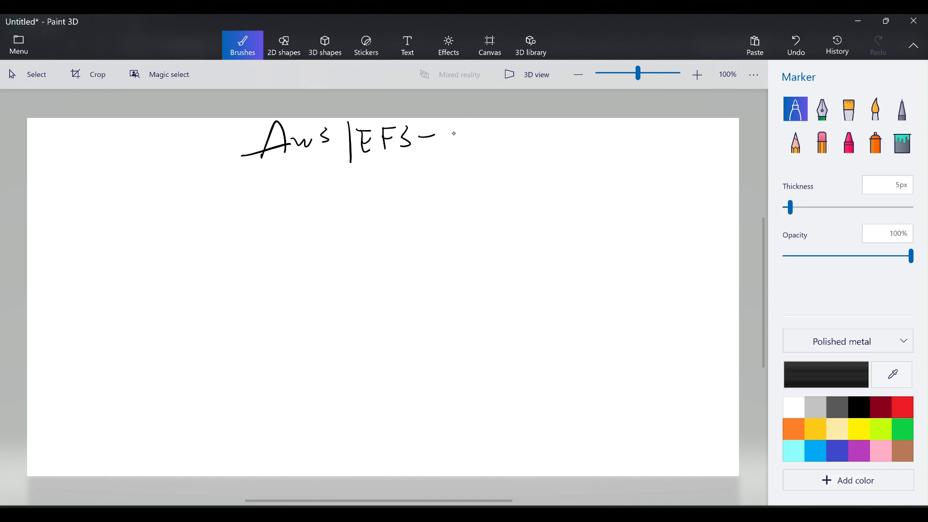
Finish and underline the 'AWS EFS - Glacier' title, then raise marker thickness to 10px.
{"action": "mouse_move", "coordinate": [471, 122]}
{"action": "left_mouse_down"}
{"action": "mouse_move", "coordinate": [459, 141]}
{"action": "mouse_move", "coordinate": [471, 163]}
{"action": "mouse_move", "coordinate": [498, 140]}
{"action": "mouse_move", "coordinate": [515, 143]}
{"action": "left_mouse_up"}
{"action": "left_click_drag", "start_coordinate": [519, 140], "coordinate": [536, 135]}
{"action": "left_click_drag", "start_coordinate": [541, 120], "coordinate": [540, 141]}
{"action": "left_click_drag", "start_coordinate": [286, 186], "coordinate": [622, 161]}
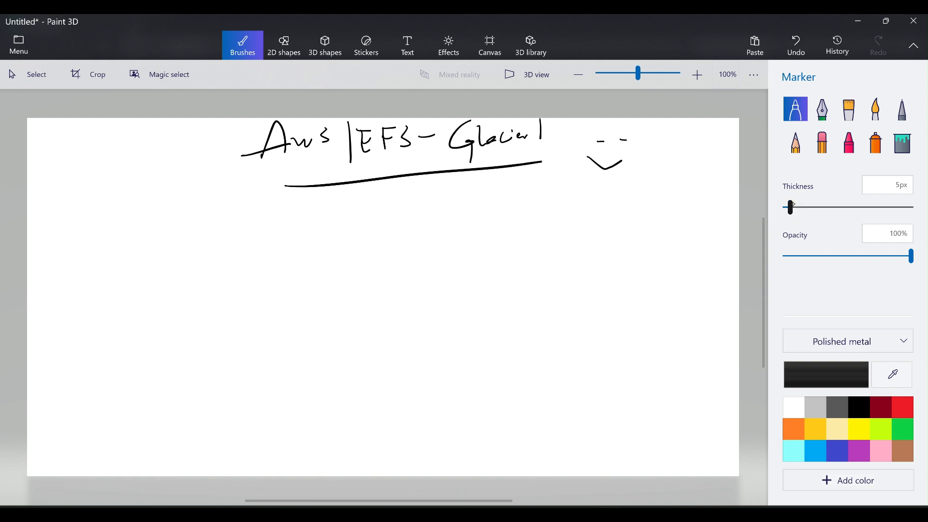
{"action": "left_click_drag", "start_coordinate": [791, 208], "coordinate": [797, 208]}
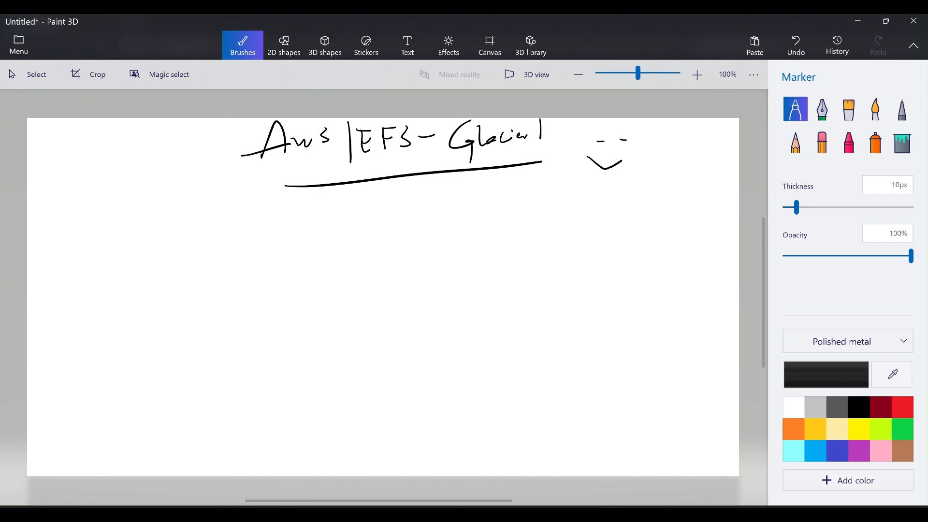
Write Glacier with an arrow to a circled H, linked onward to a circled A.
{"action": "left_click_drag", "start_coordinate": [66, 195], "coordinate": [60, 266]}
{"action": "mouse_move", "coordinate": [76, 201]}
{"action": "left_mouse_down"}
{"action": "mouse_move", "coordinate": [86, 233]}
{"action": "mouse_move", "coordinate": [138, 212]}
{"action": "mouse_move", "coordinate": [220, 208]}
{"action": "mouse_move", "coordinate": [215, 221]}
{"action": "left_mouse_up"}
{"action": "mouse_move", "coordinate": [244, 196]}
{"action": "left_mouse_down"}
{"action": "mouse_move", "coordinate": [241, 213]}
{"action": "mouse_move", "coordinate": [258, 216]}
{"action": "mouse_move", "coordinate": [255, 202]}
{"action": "left_mouse_up"}
{"action": "mouse_move", "coordinate": [231, 191]}
{"action": "left_mouse_down"}
{"action": "mouse_move", "coordinate": [223, 208]}
{"action": "mouse_move", "coordinate": [353, 220]}
{"action": "left_mouse_up"}
{"action": "mouse_move", "coordinate": [335, 217]}
{"action": "left_mouse_down"}
{"action": "mouse_move", "coordinate": [455, 207]}
{"action": "mouse_move", "coordinate": [459, 229]}
{"action": "left_mouse_up"}
Add an underlined, dotted storage label after the A arrow and draw the S3 box below.
{"action": "left_click_drag", "start_coordinate": [473, 187], "coordinate": [477, 212]}
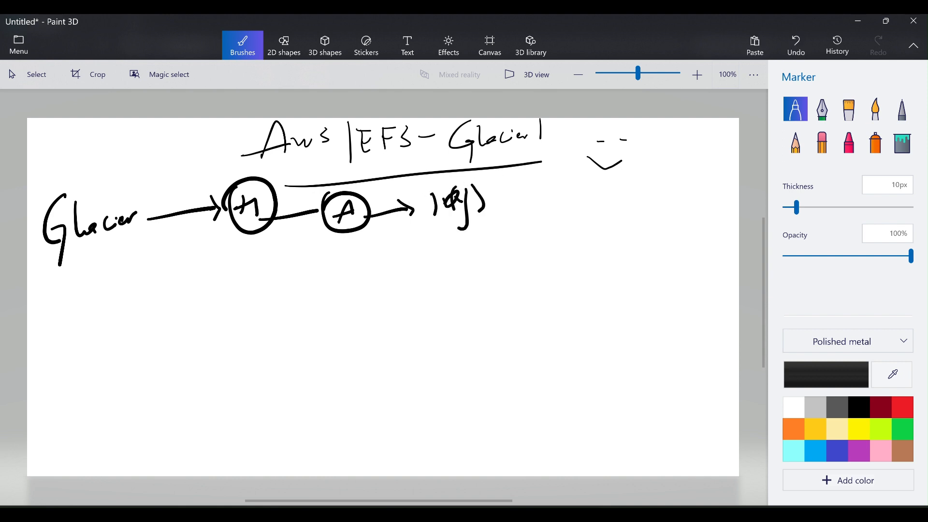
{"action": "left_click_drag", "start_coordinate": [504, 178], "coordinate": [503, 205]}
{"action": "mouse_move", "coordinate": [506, 182]}
{"action": "left_mouse_down"}
{"action": "mouse_move", "coordinate": [506, 203]}
{"action": "mouse_move", "coordinate": [551, 193]}
{"action": "left_mouse_up"}
{"action": "mouse_move", "coordinate": [562, 177]}
{"action": "left_mouse_down"}
{"action": "mouse_move", "coordinate": [577, 191]}
{"action": "mouse_move", "coordinate": [586, 178]}
{"action": "mouse_move", "coordinate": [602, 183]}
{"action": "left_mouse_up"}
{"action": "left_click_drag", "start_coordinate": [464, 223], "coordinate": [605, 196]}
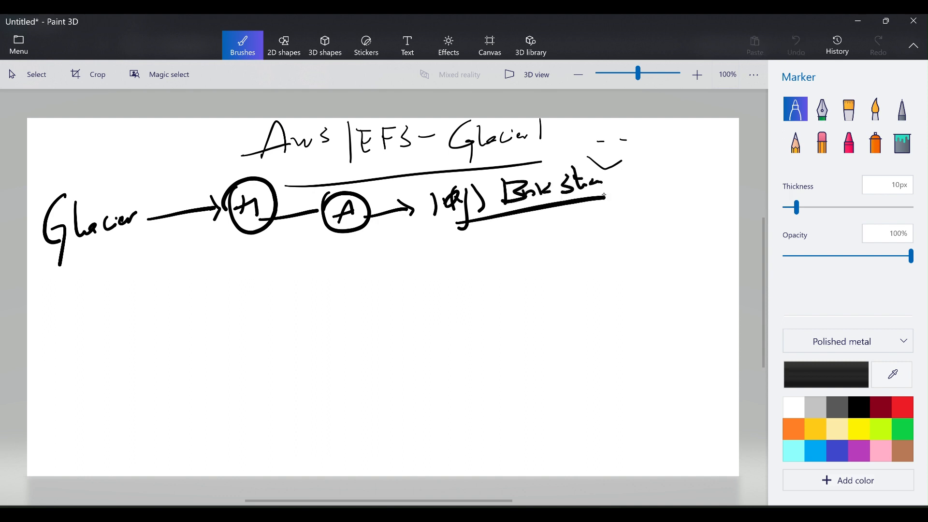
{"action": "left_click", "coordinate": [630, 188]}
{"action": "left_click", "coordinate": [639, 183]}
{"action": "mouse_move", "coordinate": [70, 311]}
{"action": "left_mouse_down"}
{"action": "mouse_move", "coordinate": [73, 389]}
{"action": "mouse_move", "coordinate": [222, 382]}
{"action": "mouse_move", "coordinate": [71, 396]}
{"action": "left_mouse_up"}
{"action": "mouse_move", "coordinate": [137, 263]}
{"action": "left_mouse_down"}
{"action": "mouse_move", "coordinate": [128, 279]}
{"action": "mouse_move", "coordinate": [156, 274]}
{"action": "mouse_move", "coordinate": [144, 285]}
{"action": "left_mouse_up"}
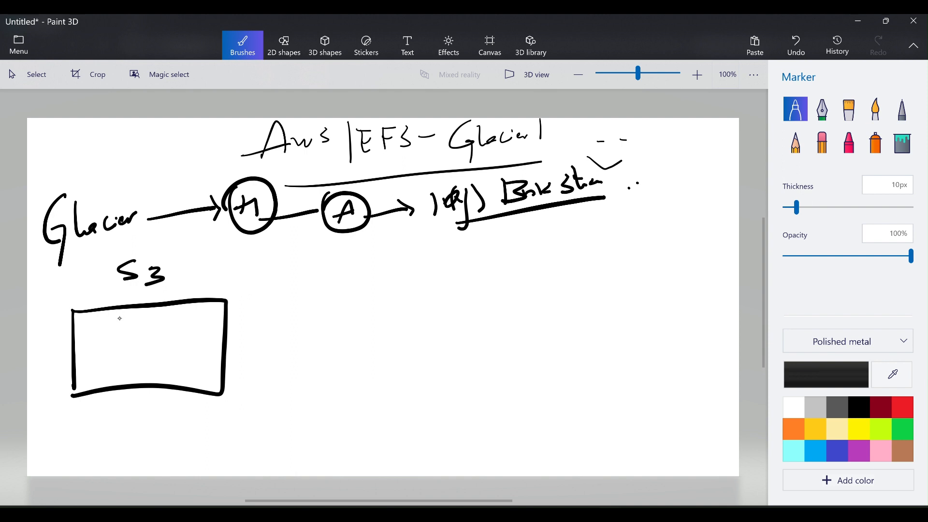
Add a circled 1 beside the S3 box and fill it with text lines.
{"action": "left_click_drag", "start_coordinate": [47, 281], "coordinate": [37, 302]}
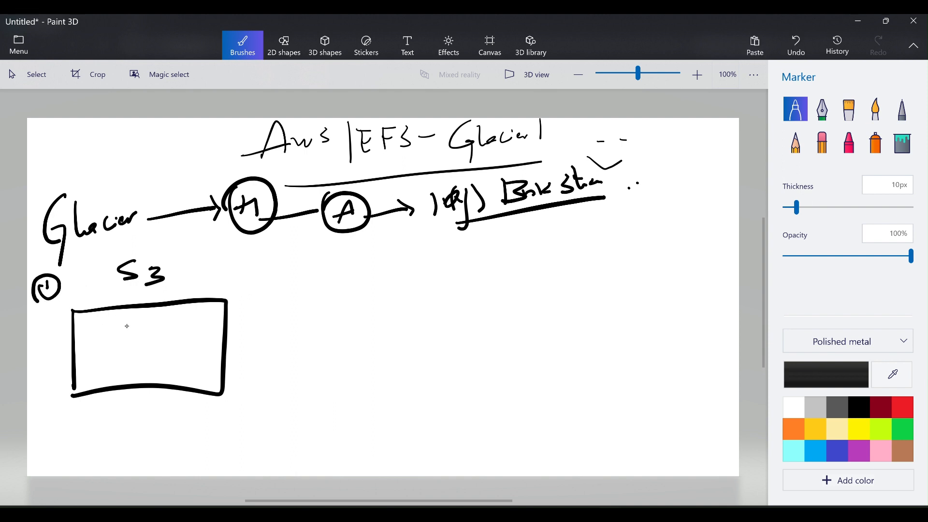
{"action": "left_click_drag", "start_coordinate": [101, 328], "coordinate": [169, 319]}
{"action": "left_click_drag", "start_coordinate": [104, 343], "coordinate": [166, 335]}
{"action": "left_click_drag", "start_coordinate": [107, 351], "coordinate": [153, 345]}
{"action": "left_click_drag", "start_coordinate": [100, 369], "coordinate": [149, 359]}
{"action": "left_click_drag", "start_coordinate": [101, 377], "coordinate": [157, 367]}
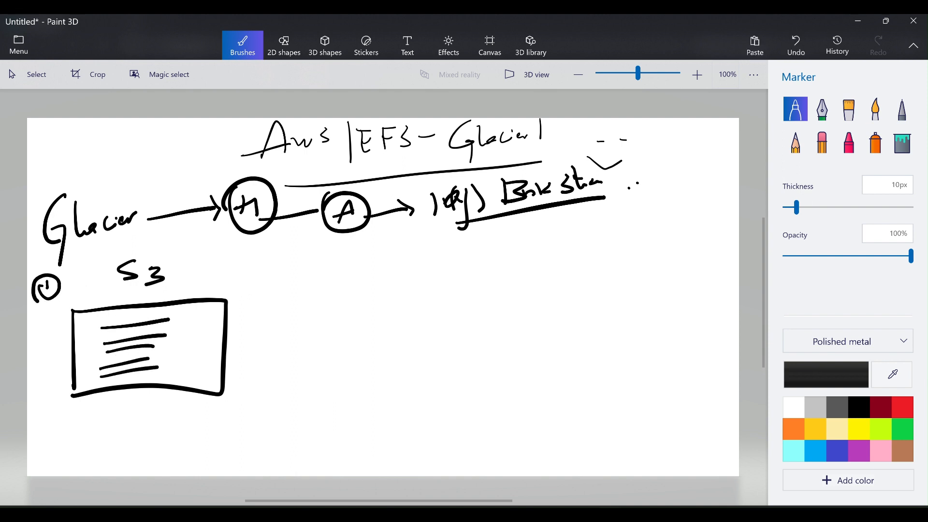
Draw an arrow from the S3 box to a circled m with a curve below it.
{"action": "left_click_drag", "start_coordinate": [226, 323], "coordinate": [283, 316]}
{"action": "left_click_drag", "start_coordinate": [300, 282], "coordinate": [341, 296]}
{"action": "mouse_move", "coordinate": [293, 265]}
{"action": "left_mouse_down"}
{"action": "mouse_move", "coordinate": [344, 261]}
{"action": "mouse_move", "coordinate": [289, 266]}
{"action": "left_mouse_up"}
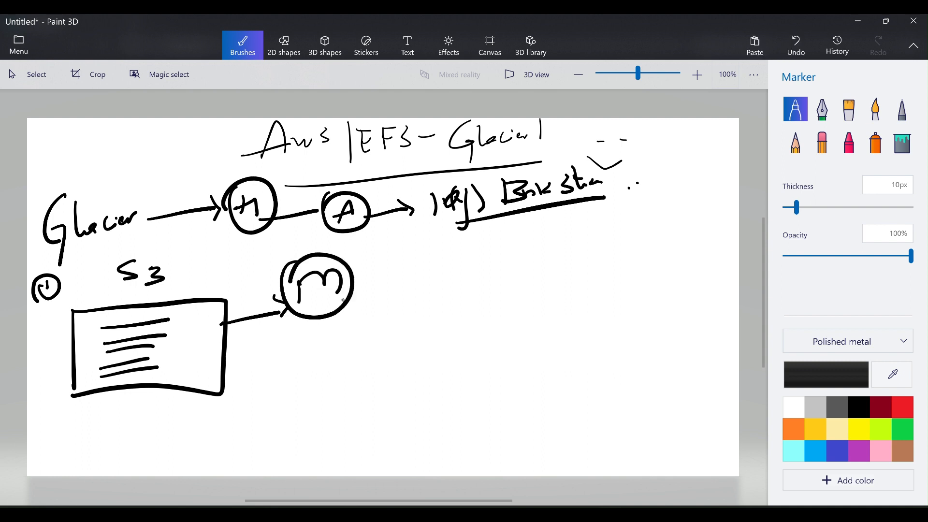
{"action": "left_click_drag", "start_coordinate": [349, 296], "coordinate": [369, 333]}
{"action": "left_click_drag", "start_coordinate": [352, 330], "coordinate": [395, 334]}
{"action": "mouse_move", "coordinate": [263, 351]}
{"action": "left_mouse_down"}
{"action": "mouse_move", "coordinate": [302, 368]}
{"action": "mouse_move", "coordinate": [314, 342]}
{"action": "mouse_move", "coordinate": [328, 339]}
{"action": "left_mouse_up"}
Write the F.D note under the m and box it in.
{"action": "left_click", "coordinate": [274, 361]}
{"action": "left_click", "coordinate": [312, 345]}
{"action": "left_click_drag", "start_coordinate": [324, 342], "coordinate": [333, 352]}
{"action": "mouse_move", "coordinate": [247, 344]}
{"action": "left_mouse_down"}
{"action": "mouse_move", "coordinate": [261, 414]}
{"action": "mouse_move", "coordinate": [355, 328]}
{"action": "left_mouse_up"}
{"action": "left_click_drag", "start_coordinate": [356, 328], "coordinate": [357, 390]}
{"action": "left_click_drag", "start_coordinate": [254, 416], "coordinate": [356, 388]}
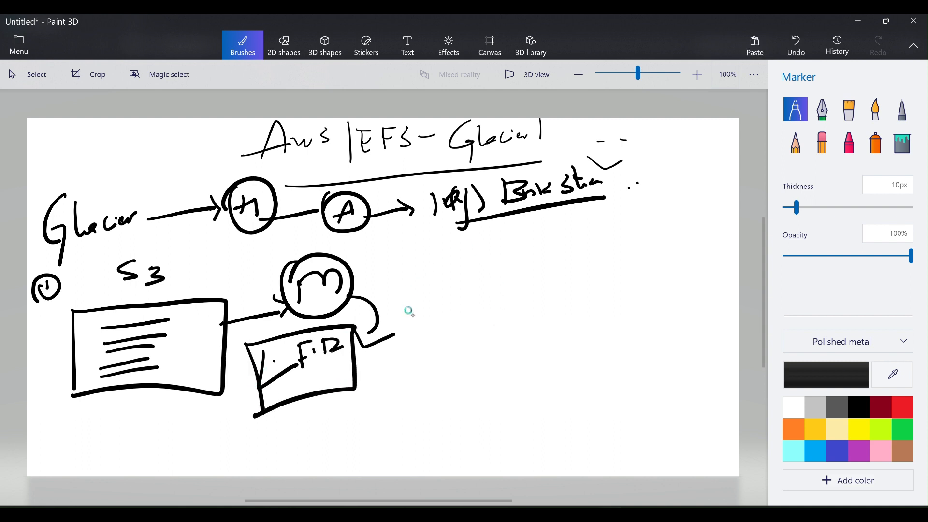
Draw a right arrow to a box labelled Vol.t and thicken the curve under m.
{"action": "mouse_move", "coordinate": [413, 319]}
{"action": "left_mouse_down"}
{"action": "mouse_move", "coordinate": [490, 302]}
{"action": "mouse_move", "coordinate": [490, 315]}
{"action": "left_mouse_up"}
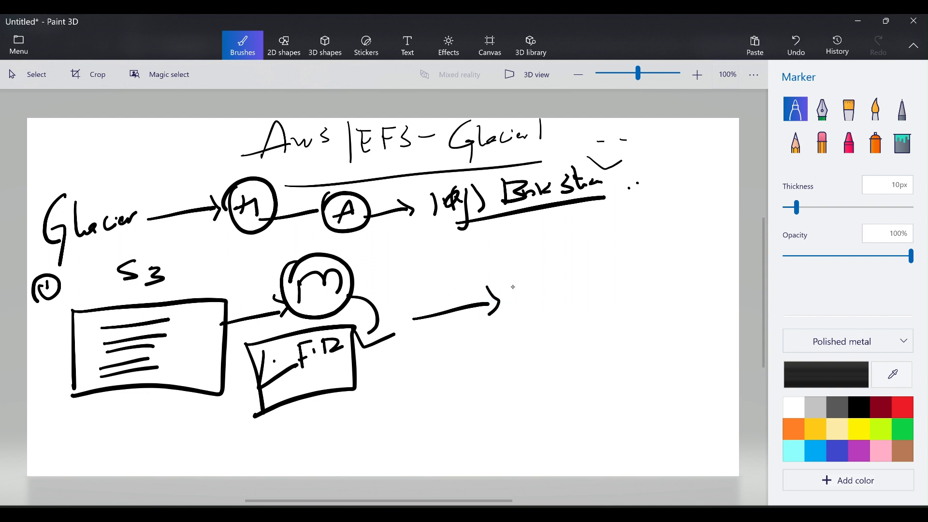
{"action": "mouse_move", "coordinate": [521, 280]}
{"action": "left_mouse_down"}
{"action": "mouse_move", "coordinate": [523, 322]}
{"action": "mouse_move", "coordinate": [664, 271]}
{"action": "mouse_move", "coordinate": [505, 356]}
{"action": "mouse_move", "coordinate": [524, 358]}
{"action": "left_mouse_up"}
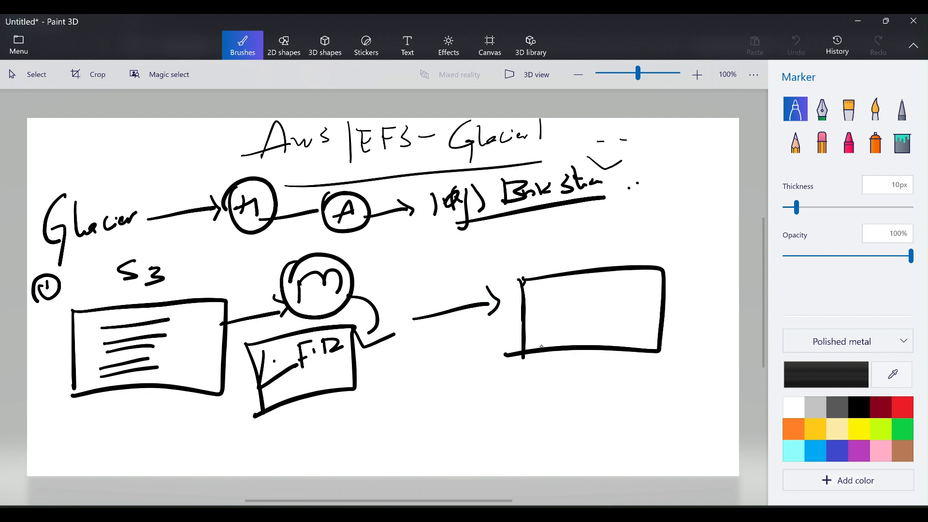
{"action": "left_click_drag", "start_coordinate": [544, 292], "coordinate": [559, 320]}
{"action": "mouse_move", "coordinate": [566, 290]}
{"action": "left_mouse_down"}
{"action": "mouse_move", "coordinate": [561, 319]}
{"action": "mouse_move", "coordinate": [603, 309]}
{"action": "left_mouse_up"}
{"action": "left_click", "coordinate": [608, 304]}
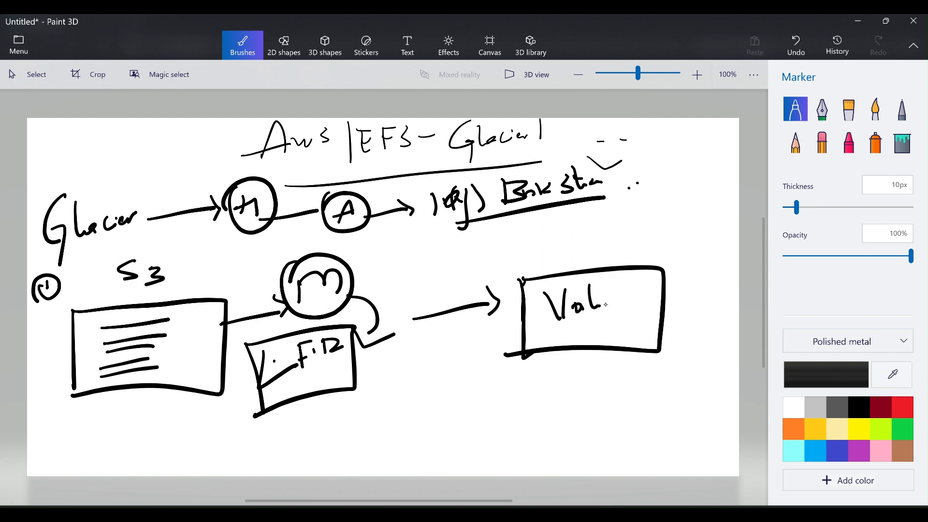
{"action": "left_click_drag", "start_coordinate": [617, 275], "coordinate": [616, 304]}
{"action": "left_click_drag", "start_coordinate": [606, 297], "coordinate": [625, 291]}
{"action": "mouse_move", "coordinate": [351, 296]}
{"action": "left_mouse_down"}
{"action": "mouse_move", "coordinate": [369, 332]}
{"action": "mouse_move", "coordinate": [363, 346]}
{"action": "left_mouse_up"}
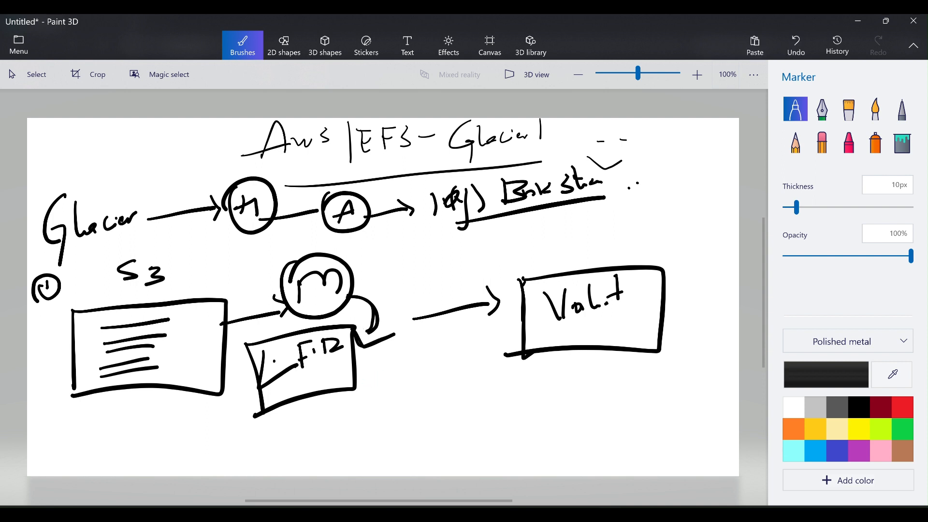
Draw an arrow from the F.D box with an underlined label beside it.
{"action": "left_click_drag", "start_coordinate": [356, 385], "coordinate": [384, 391]}
{"action": "mouse_move", "coordinate": [433, 352]}
{"action": "left_mouse_down"}
{"action": "mouse_move", "coordinate": [409, 386]}
{"action": "mouse_move", "coordinate": [466, 369]}
{"action": "mouse_move", "coordinate": [466, 385]}
{"action": "mouse_move", "coordinate": [471, 372]}
{"action": "left_mouse_up"}
{"action": "mouse_move", "coordinate": [492, 333]}
{"action": "left_mouse_down"}
{"action": "mouse_move", "coordinate": [486, 371]}
{"action": "mouse_move", "coordinate": [499, 359]}
{"action": "left_mouse_up"}
{"action": "mouse_move", "coordinate": [402, 397]}
{"action": "left_mouse_down"}
{"action": "mouse_move", "coordinate": [497, 378]}
{"action": "mouse_move", "coordinate": [487, 387]}
{"action": "left_mouse_up"}
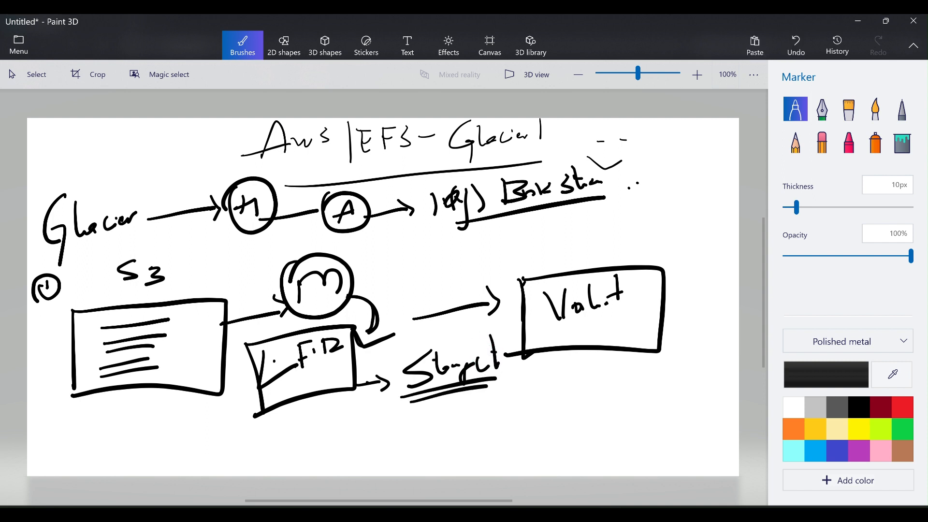
Draw a small box below circled A, linked to the Vol.t box, with an arrow out.
{"action": "mouse_move", "coordinate": [385, 245]}
{"action": "left_mouse_down"}
{"action": "mouse_move", "coordinate": [390, 266]}
{"action": "mouse_move", "coordinate": [408, 243]}
{"action": "mouse_move", "coordinate": [389, 275]}
{"action": "mouse_move", "coordinate": [384, 255]}
{"action": "mouse_move", "coordinate": [587, 265]}
{"action": "mouse_move", "coordinate": [581, 269]}
{"action": "left_mouse_up"}
{"action": "left_click_drag", "start_coordinate": [587, 269], "coordinate": [596, 256]}
{"action": "left_click_drag", "start_coordinate": [431, 256], "coordinate": [584, 264]}
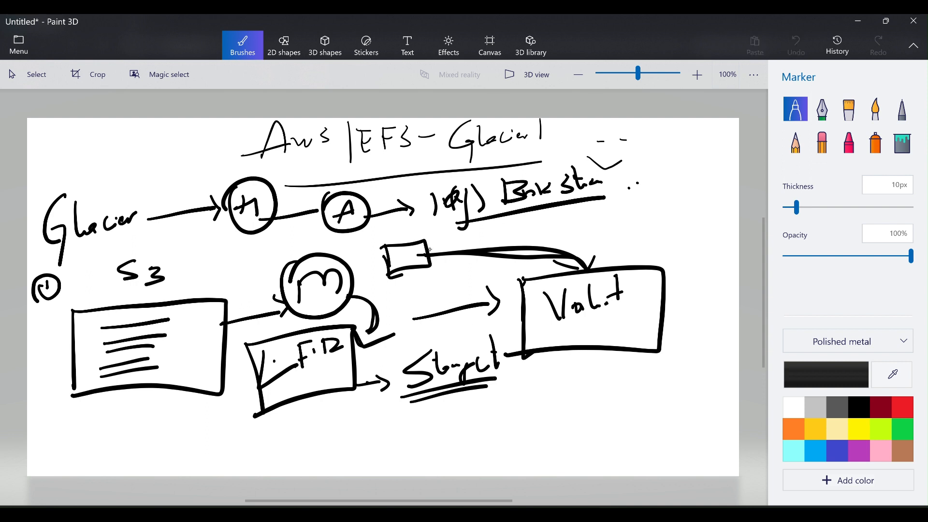
{"action": "left_click_drag", "start_coordinate": [429, 252], "coordinate": [636, 220]}
Write a 365 note beside the upper arrow with an arrow curving down.
{"action": "left_click_drag", "start_coordinate": [639, 213], "coordinate": [637, 232]}
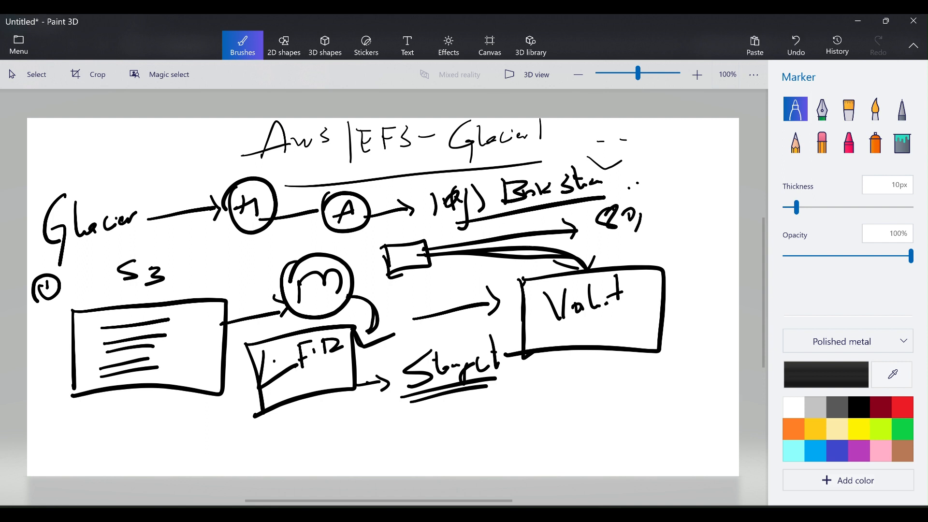
{"action": "mouse_move", "coordinate": [658, 198]}
{"action": "left_mouse_down"}
{"action": "mouse_move", "coordinate": [658, 209]}
{"action": "mouse_move", "coordinate": [697, 196]}
{"action": "left_mouse_up"}
{"action": "left_click_drag", "start_coordinate": [702, 197], "coordinate": [700, 214]}
{"action": "left_click", "coordinate": [643, 235]}
{"action": "mouse_move", "coordinate": [646, 235]}
{"action": "left_mouse_down"}
{"action": "mouse_move", "coordinate": [651, 253]}
{"action": "mouse_move", "coordinate": [670, 250]}
{"action": "left_mouse_up"}
{"action": "mouse_move", "coordinate": [694, 233]}
{"action": "left_mouse_down"}
{"action": "mouse_move", "coordinate": [680, 248]}
{"action": "mouse_move", "coordinate": [713, 271]}
{"action": "mouse_move", "coordinate": [695, 317]}
{"action": "left_mouse_up"}
{"action": "mouse_move", "coordinate": [684, 293]}
{"action": "left_mouse_down"}
{"action": "mouse_move", "coordinate": [693, 327]}
{"action": "mouse_move", "coordinate": [677, 377]}
{"action": "left_mouse_up"}
Write an underlined, dotted 'dett' below-right of Vol.t, then select the whole drawing.
{"action": "mouse_move", "coordinate": [673, 367]}
{"action": "left_mouse_down"}
{"action": "mouse_move", "coordinate": [677, 380]}
{"action": "mouse_move", "coordinate": [696, 376]}
{"action": "left_mouse_up"}
{"action": "mouse_move", "coordinate": [698, 351]}
{"action": "left_mouse_down"}
{"action": "mouse_move", "coordinate": [699, 376]}
{"action": "mouse_move", "coordinate": [705, 359]}
{"action": "left_mouse_up"}
{"action": "mouse_move", "coordinate": [708, 354]}
{"action": "left_mouse_down"}
{"action": "mouse_move", "coordinate": [710, 372]}
{"action": "mouse_move", "coordinate": [716, 358]}
{"action": "left_mouse_up"}
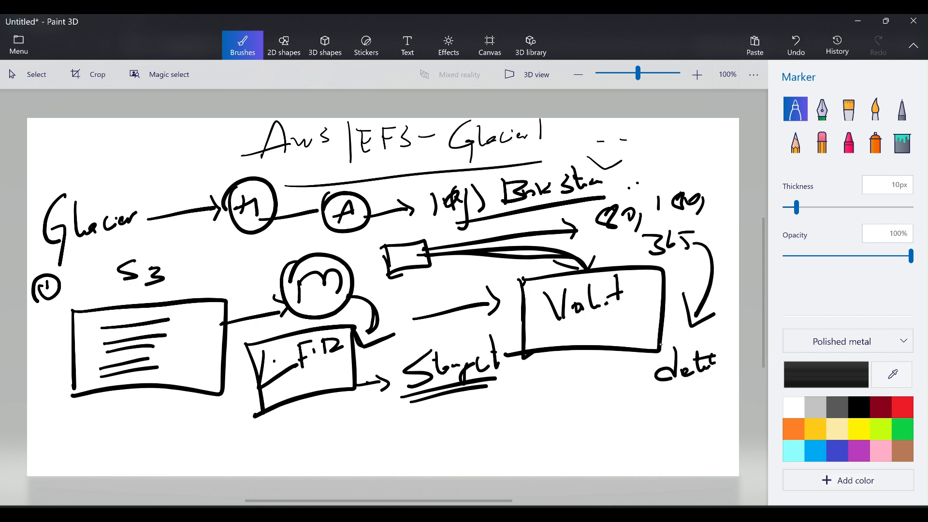
{"action": "mouse_move", "coordinate": [594, 397]}
{"action": "left_mouse_down"}
{"action": "mouse_move", "coordinate": [704, 377]}
{"action": "mouse_move", "coordinate": [684, 391]}
{"action": "left_mouse_up"}
{"action": "left_click", "coordinate": [693, 402]}
{"action": "left_click", "coordinate": [708, 398]}
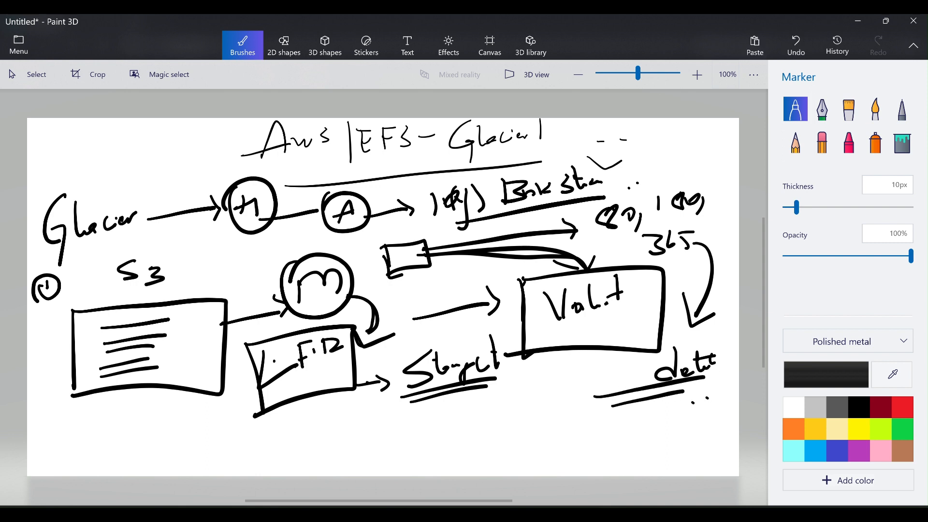
{"action": "left_click", "coordinate": [29, 75]}
{"action": "mouse_move", "coordinate": [32, 122]}
{"action": "left_mouse_down"}
{"action": "mouse_move", "coordinate": [51, 477]}
{"action": "mouse_move", "coordinate": [742, 477]}
{"action": "mouse_move", "coordinate": [778, 424]}
{"action": "left_mouse_up"}
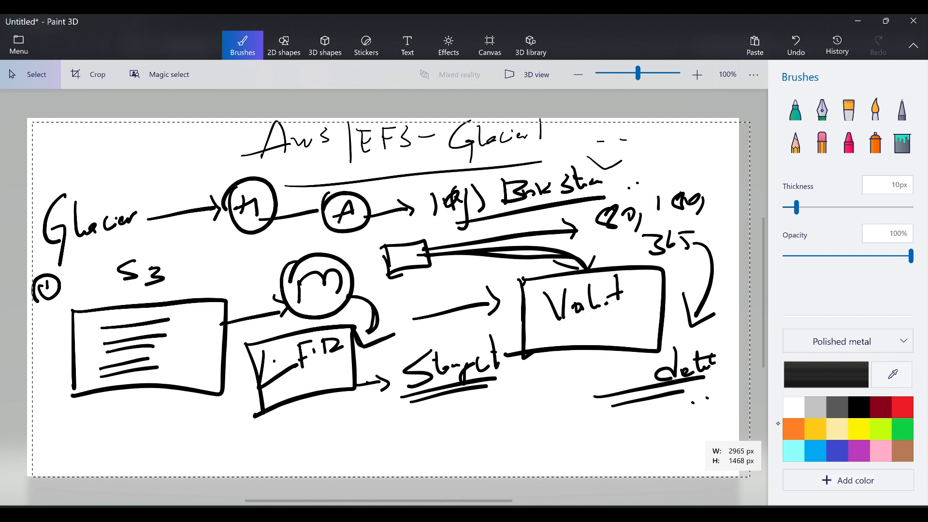
Delete the selected diagram and the leftover strokes along the top, returning to the Marker.
{"action": "key", "text": "Delete"}
{"action": "left_click", "coordinate": [796, 109]}
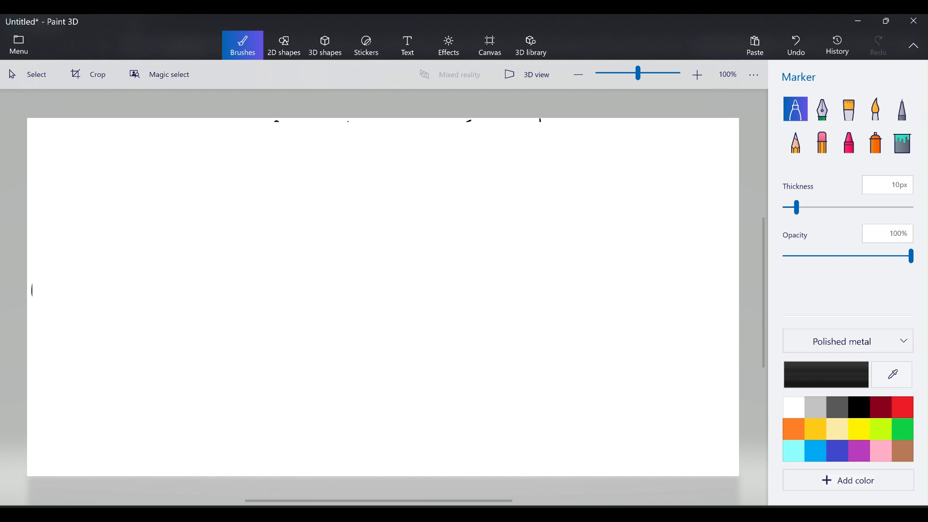
{"action": "left_click", "coordinate": [29, 75]}
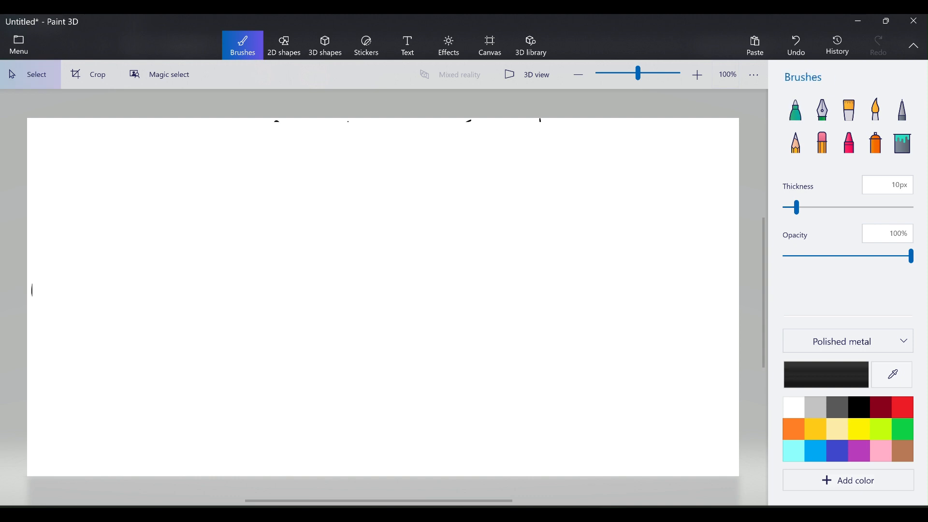
{"action": "mouse_move", "coordinate": [234, 99]}
{"action": "left_mouse_down"}
{"action": "mouse_move", "coordinate": [441, 149]}
{"action": "mouse_move", "coordinate": [624, 159]}
{"action": "left_mouse_up"}
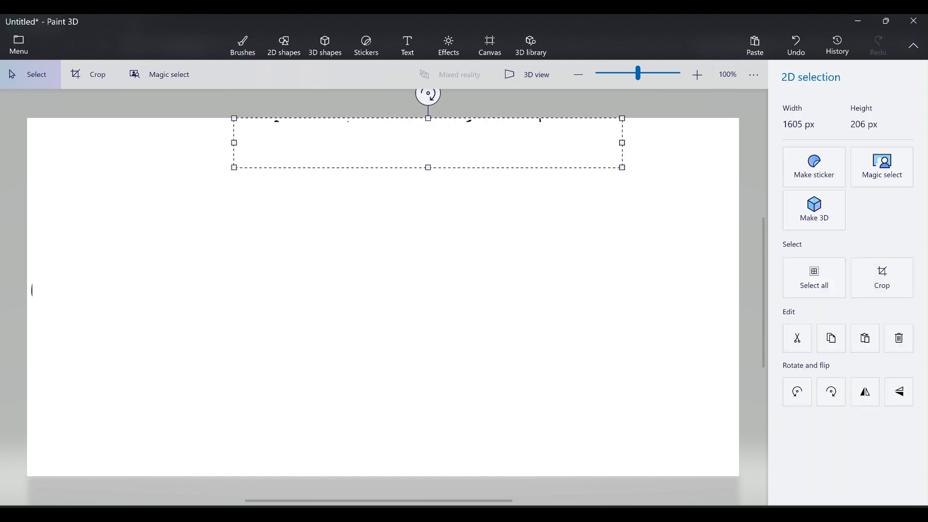
{"action": "key", "text": "Delete"}
{"action": "left_click", "coordinate": [796, 109]}
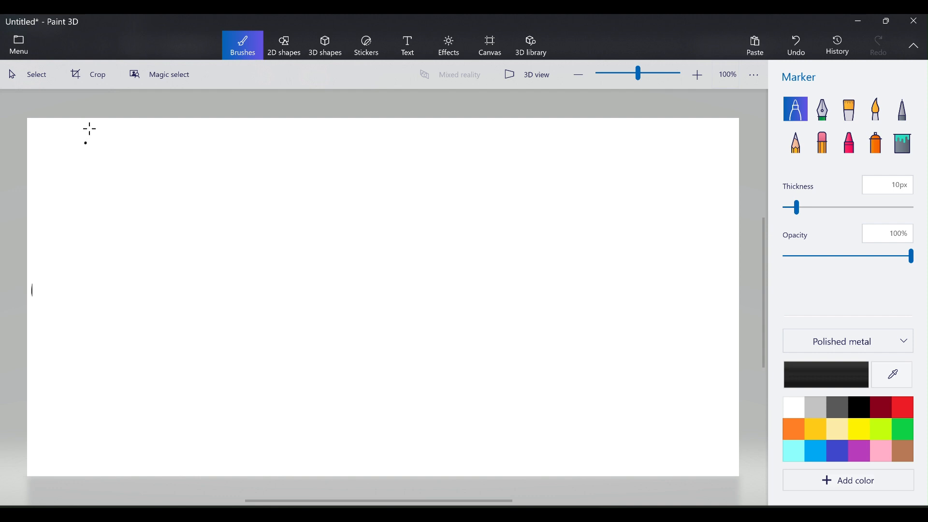
Draw a flow of circled P, T and a second P with trailing dashes.
{"action": "mouse_move", "coordinate": [80, 156]}
{"action": "left_mouse_down"}
{"action": "mouse_move", "coordinate": [112, 127]}
{"action": "mouse_move", "coordinate": [173, 142]}
{"action": "mouse_move", "coordinate": [207, 127]}
{"action": "left_mouse_up"}
{"action": "mouse_move", "coordinate": [202, 128]}
{"action": "left_mouse_down"}
{"action": "mouse_move", "coordinate": [196, 155]}
{"action": "mouse_move", "coordinate": [181, 141]}
{"action": "mouse_move", "coordinate": [276, 132]}
{"action": "mouse_move", "coordinate": [282, 160]}
{"action": "left_mouse_up"}
{"action": "mouse_move", "coordinate": [280, 130]}
{"action": "left_mouse_down"}
{"action": "mouse_move", "coordinate": [286, 144]}
{"action": "mouse_move", "coordinate": [278, 124]}
{"action": "mouse_move", "coordinate": [270, 130]}
{"action": "left_mouse_up"}
{"action": "left_click_drag", "start_coordinate": [330, 132], "coordinate": [343, 140]}
{"action": "mouse_move", "coordinate": [354, 139]}
{"action": "left_mouse_down"}
{"action": "mouse_move", "coordinate": [401, 126]}
{"action": "mouse_move", "coordinate": [420, 131]}
{"action": "left_mouse_up"}
{"action": "left_click_drag", "start_coordinate": [437, 130], "coordinate": [442, 131]}
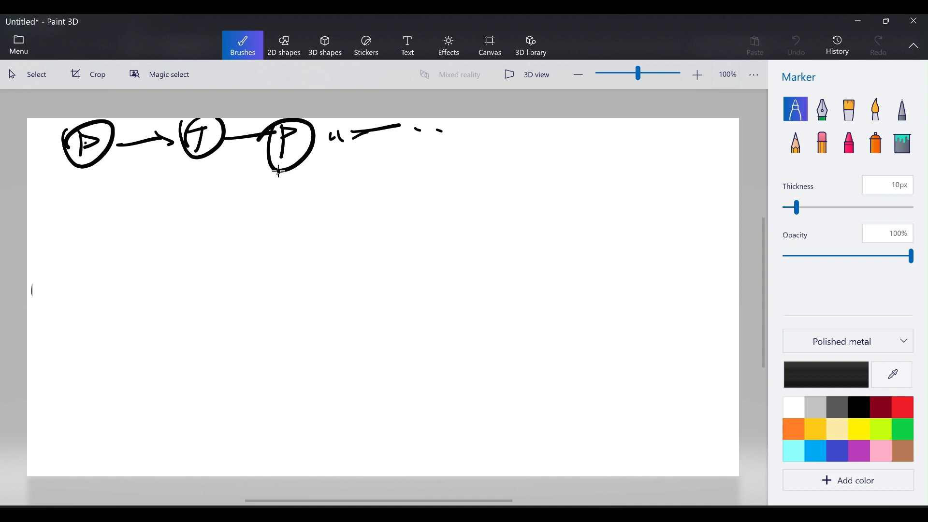
Draw a line down from the second P to a boxed 'Connect' label.
{"action": "mouse_move", "coordinate": [278, 172]}
{"action": "left_mouse_down"}
{"action": "mouse_move", "coordinate": [263, 223]}
{"action": "mouse_move", "coordinate": [234, 230]}
{"action": "mouse_move", "coordinate": [273, 231]}
{"action": "left_mouse_up"}
{"action": "mouse_move", "coordinate": [293, 209]}
{"action": "left_mouse_down"}
{"action": "mouse_move", "coordinate": [291, 228]}
{"action": "mouse_move", "coordinate": [309, 206]}
{"action": "left_mouse_up"}
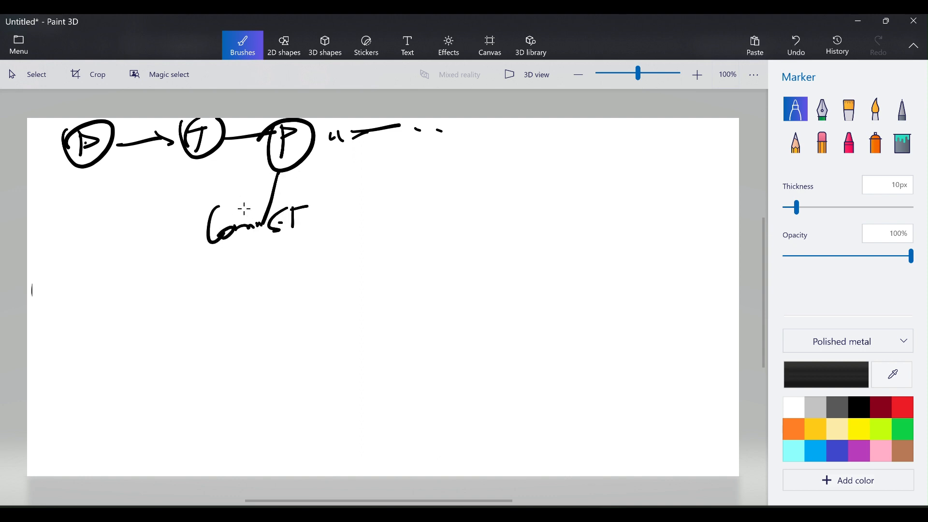
{"action": "mouse_move", "coordinate": [188, 255]}
{"action": "left_mouse_down"}
{"action": "mouse_move", "coordinate": [186, 204]}
{"action": "mouse_move", "coordinate": [322, 245]}
{"action": "mouse_move", "coordinate": [186, 256]}
{"action": "mouse_move", "coordinate": [189, 236]}
{"action": "left_mouse_up"}
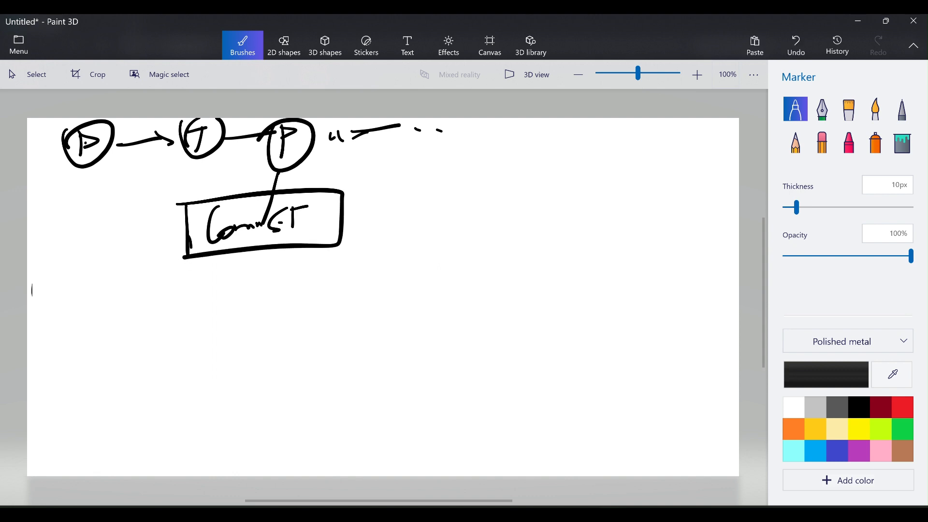
{"action": "mouse_move", "coordinate": [487, 151]}
{"action": "left_mouse_down"}
{"action": "mouse_move", "coordinate": [468, 193]}
{"action": "mouse_move", "coordinate": [456, 171]}
{"action": "left_mouse_up"}
Draw circles numbered 1 and 2 and join them in a V.
{"action": "left_click_drag", "start_coordinate": [651, 143], "coordinate": [611, 155]}
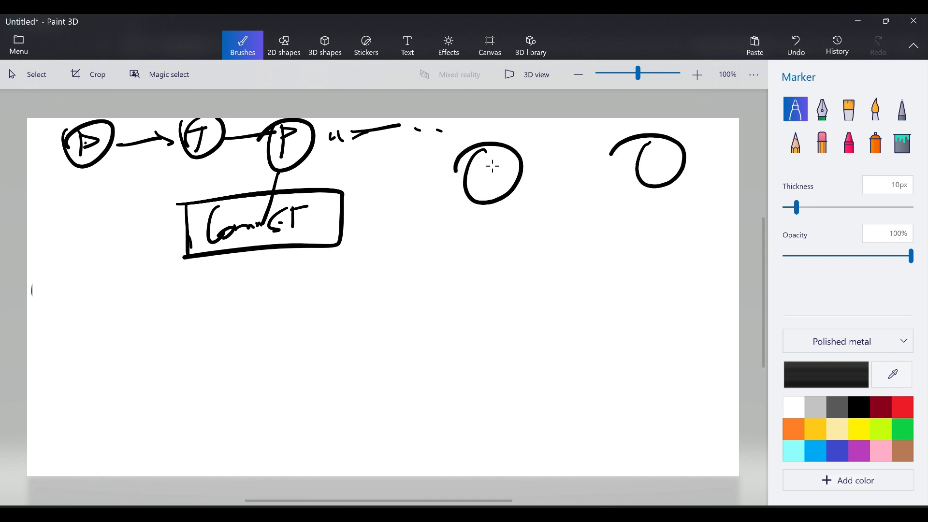
{"action": "left_click_drag", "start_coordinate": [489, 162], "coordinate": [490, 179]}
{"action": "mouse_move", "coordinate": [647, 160]}
{"action": "left_mouse_down"}
{"action": "mouse_move", "coordinate": [656, 183]}
{"action": "mouse_move", "coordinate": [686, 173]}
{"action": "left_mouse_up"}
{"action": "left_click_drag", "start_coordinate": [500, 138], "coordinate": [511, 126]}
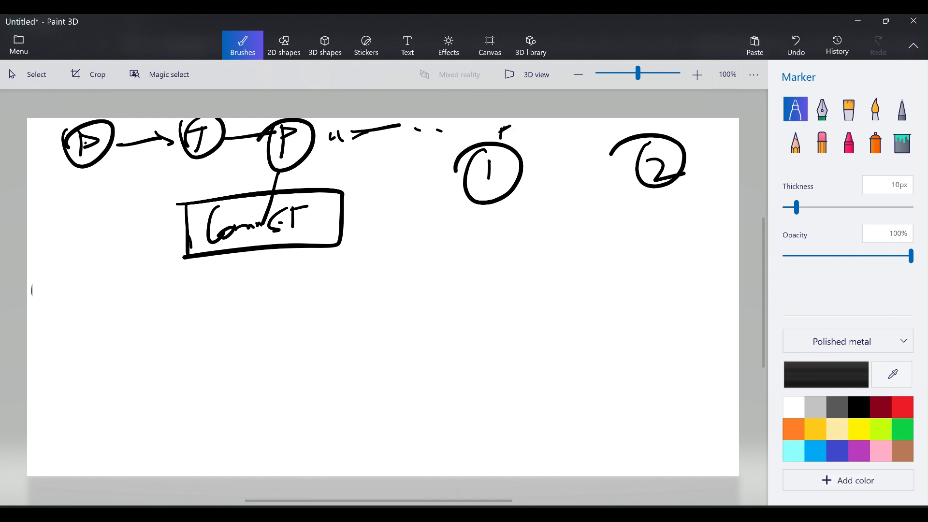
{"action": "left_click_drag", "start_coordinate": [633, 142], "coordinate": [598, 144]}
{"action": "left_click_drag", "start_coordinate": [494, 198], "coordinate": [575, 268]}
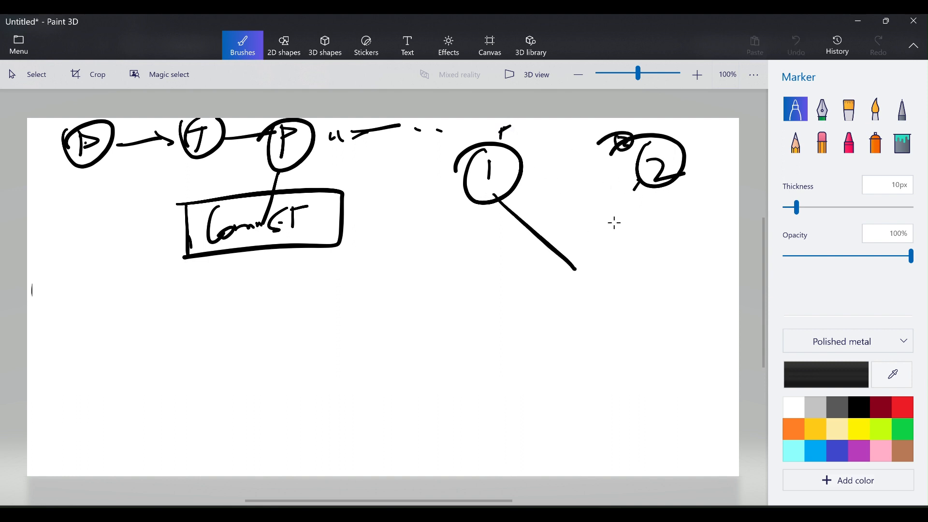
{"action": "mouse_move", "coordinate": [640, 182]}
{"action": "left_mouse_down"}
{"action": "mouse_move", "coordinate": [576, 266]}
{"action": "mouse_move", "coordinate": [569, 298]}
{"action": "mouse_move", "coordinate": [426, 344]}
{"action": "mouse_move", "coordinate": [458, 369]}
{"action": "left_mouse_up"}
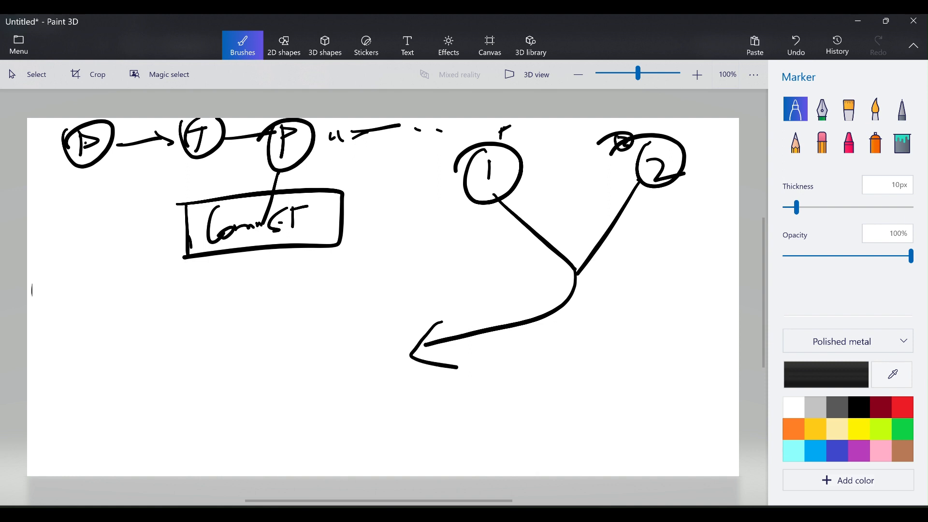
Handwrite the /var/logs/syslogs path with Logs double-underlined.
{"action": "mouse_move", "coordinate": [169, 352]}
{"action": "left_mouse_down"}
{"action": "mouse_move", "coordinate": [183, 382]}
{"action": "mouse_move", "coordinate": [195, 347]}
{"action": "left_mouse_up"}
{"action": "left_click_drag", "start_coordinate": [211, 358], "coordinate": [228, 348]}
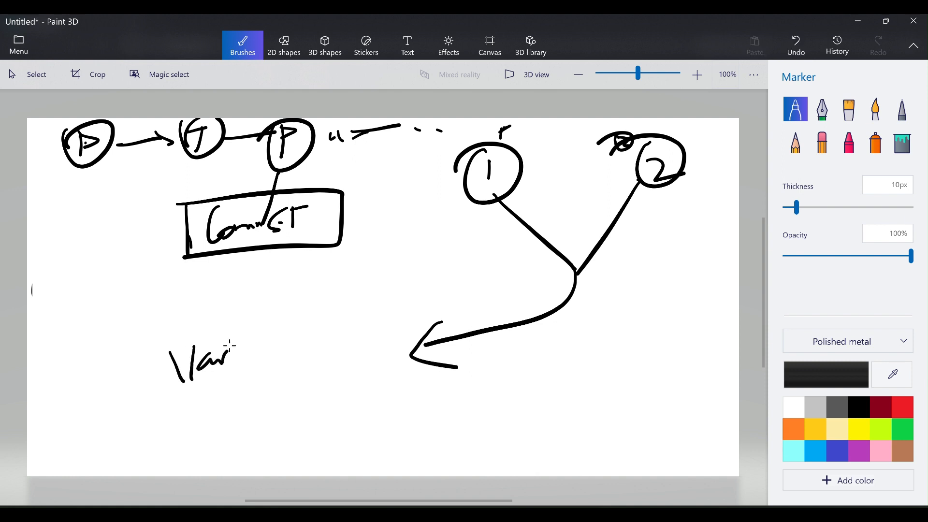
{"action": "mouse_move", "coordinate": [238, 395]}
{"action": "left_mouse_down"}
{"action": "mouse_move", "coordinate": [245, 314]}
{"action": "mouse_move", "coordinate": [279, 356]}
{"action": "mouse_move", "coordinate": [281, 346]}
{"action": "mouse_move", "coordinate": [289, 380]}
{"action": "left_mouse_up"}
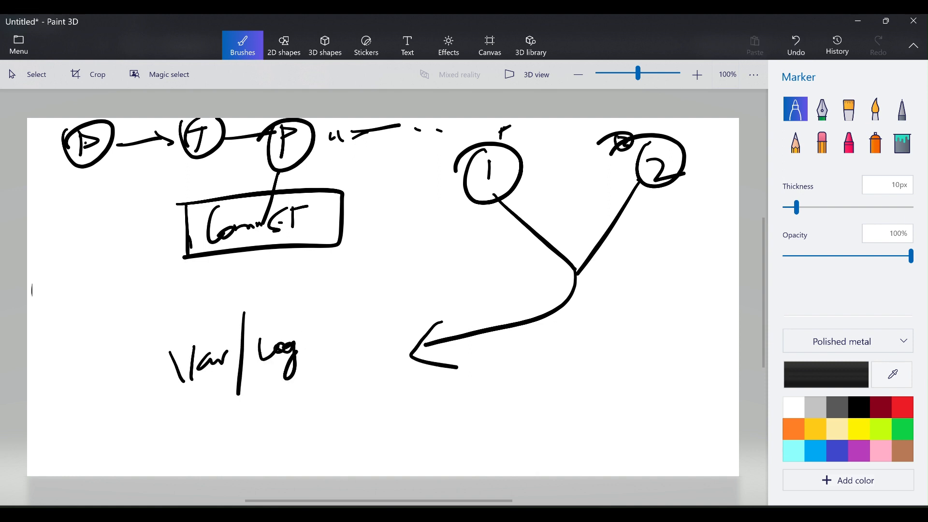
{"action": "left_click_drag", "start_coordinate": [310, 336], "coordinate": [301, 356]}
{"action": "left_click_drag", "start_coordinate": [320, 299], "coordinate": [317, 383]}
{"action": "left_click_drag", "start_coordinate": [345, 319], "coordinate": [329, 346]}
{"action": "mouse_move", "coordinate": [343, 338]}
{"action": "left_mouse_down"}
{"action": "mouse_move", "coordinate": [352, 329]}
{"action": "mouse_move", "coordinate": [351, 371]}
{"action": "left_mouse_up"}
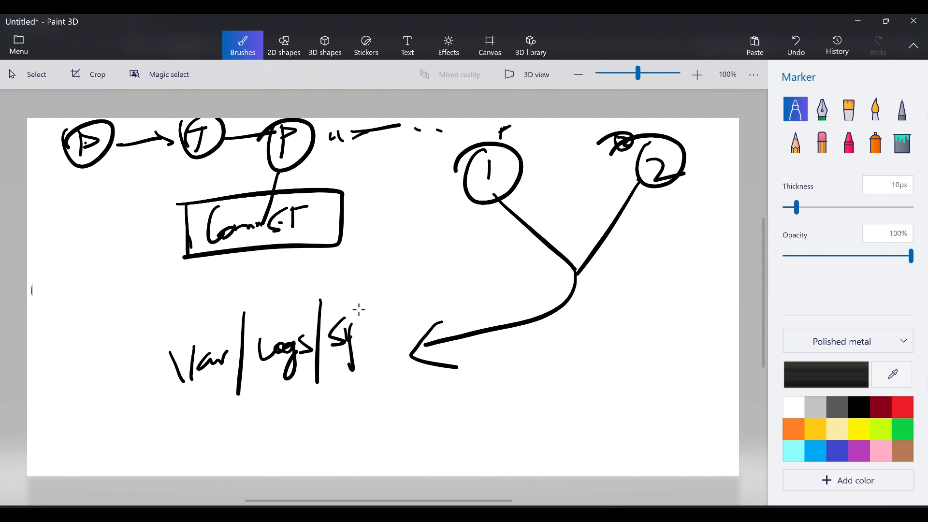
{"action": "mouse_move", "coordinate": [360, 311]}
{"action": "left_mouse_down"}
{"action": "mouse_move", "coordinate": [387, 338]}
{"action": "mouse_move", "coordinate": [385, 356]}
{"action": "left_mouse_up"}
{"action": "left_click_drag", "start_coordinate": [212, 402], "coordinate": [339, 380]}
{"action": "mouse_move", "coordinate": [247, 417]}
{"action": "left_mouse_down"}
{"action": "mouse_move", "coordinate": [339, 395]}
{"action": "mouse_move", "coordinate": [342, 385]}
{"action": "left_mouse_up"}
Box the path, arrow it from the P circle, and arrow it up to the upper box.
{"action": "mouse_move", "coordinate": [268, 158]}
{"action": "left_mouse_down"}
{"action": "mouse_move", "coordinate": [160, 201]}
{"action": "mouse_move", "coordinate": [176, 362]}
{"action": "mouse_move", "coordinate": [163, 389]}
{"action": "left_mouse_up"}
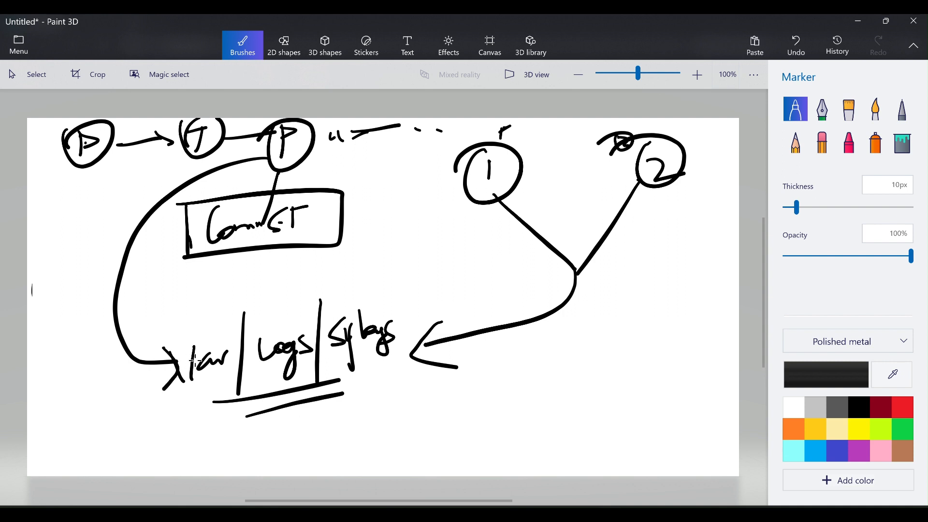
{"action": "left_click_drag", "start_coordinate": [167, 349], "coordinate": [178, 404]}
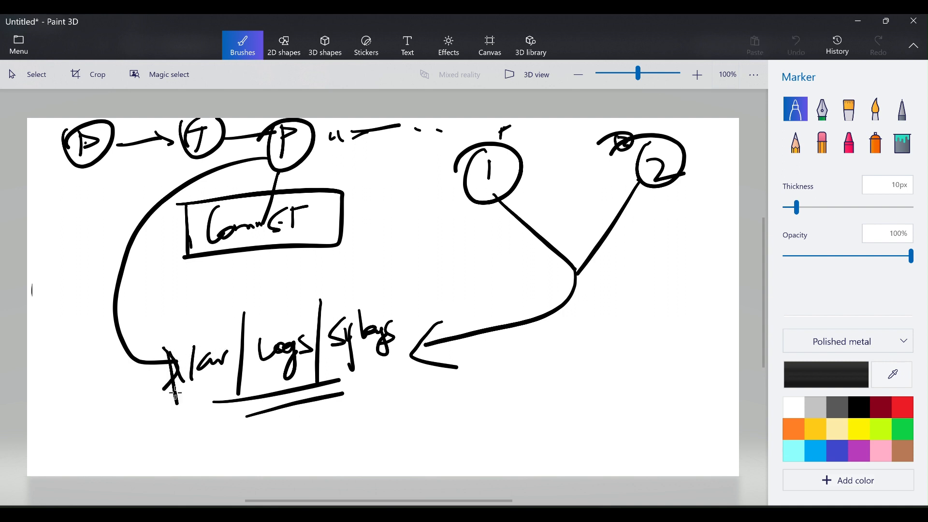
{"action": "mouse_move", "coordinate": [168, 347]}
{"action": "left_mouse_down"}
{"action": "mouse_move", "coordinate": [398, 297]}
{"action": "mouse_move", "coordinate": [263, 405]}
{"action": "mouse_move", "coordinate": [173, 411]}
{"action": "left_mouse_up"}
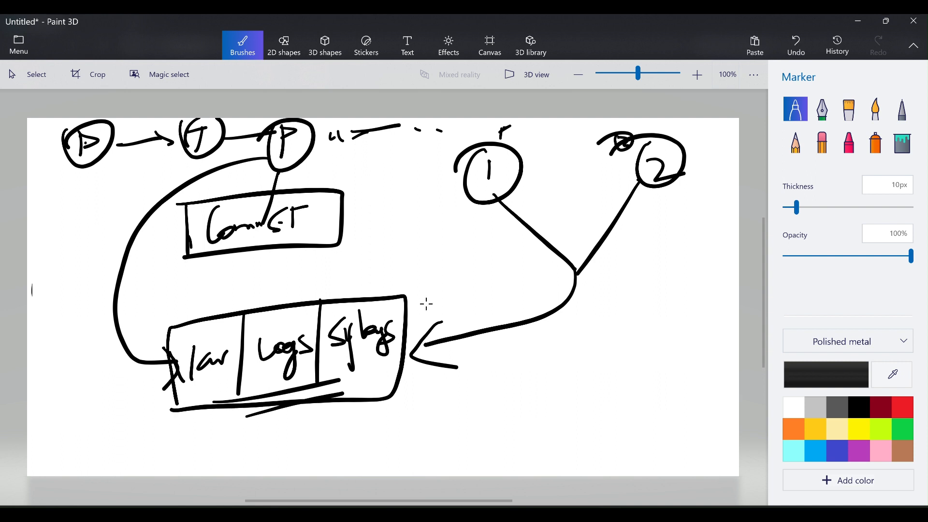
{"action": "mouse_move", "coordinate": [408, 322]}
{"action": "left_mouse_down"}
{"action": "mouse_move", "coordinate": [381, 221]}
{"action": "mouse_move", "coordinate": [344, 222]}
{"action": "left_mouse_up"}
{"action": "left_click_drag", "start_coordinate": [344, 223], "coordinate": [377, 237]}
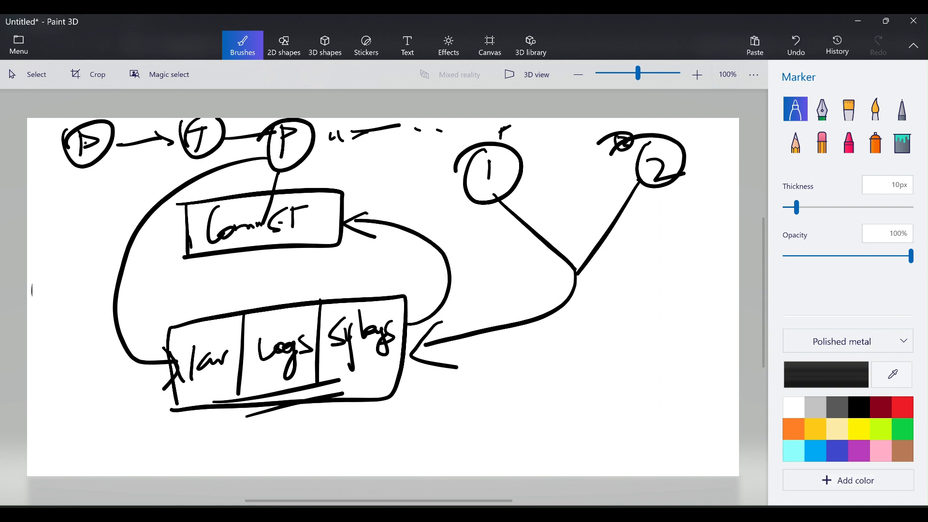
Write var/lib/jenkins below the upper box with a looping arrow from the syslogs box.
{"action": "mouse_move", "coordinate": [149, 265]}
{"action": "left_mouse_down"}
{"action": "mouse_move", "coordinate": [163, 285]}
{"action": "mouse_move", "coordinate": [167, 261]}
{"action": "mouse_move", "coordinate": [182, 280]}
{"action": "mouse_move", "coordinate": [196, 268]}
{"action": "left_mouse_up"}
{"action": "left_click", "coordinate": [224, 265]}
{"action": "mouse_move", "coordinate": [213, 279]}
{"action": "left_mouse_down"}
{"action": "mouse_move", "coordinate": [250, 263]}
{"action": "mouse_move", "coordinate": [256, 288]}
{"action": "left_mouse_up"}
{"action": "mouse_move", "coordinate": [275, 255]}
{"action": "left_mouse_down"}
{"action": "mouse_move", "coordinate": [272, 277]}
{"action": "mouse_move", "coordinate": [263, 279]}
{"action": "left_mouse_up"}
{"action": "left_click_drag", "start_coordinate": [271, 255], "coordinate": [290, 253]}
{"action": "mouse_move", "coordinate": [284, 267]}
{"action": "left_mouse_down"}
{"action": "mouse_move", "coordinate": [344, 266]}
{"action": "mouse_move", "coordinate": [351, 270]}
{"action": "mouse_move", "coordinate": [294, 281]}
{"action": "mouse_move", "coordinate": [347, 283]}
{"action": "left_mouse_up"}
{"action": "mouse_move", "coordinate": [397, 377]}
{"action": "left_mouse_down"}
{"action": "mouse_move", "coordinate": [404, 386]}
{"action": "mouse_move", "coordinate": [417, 248]}
{"action": "mouse_move", "coordinate": [374, 261]}
{"action": "mouse_move", "coordinate": [388, 272]}
{"action": "left_mouse_up"}
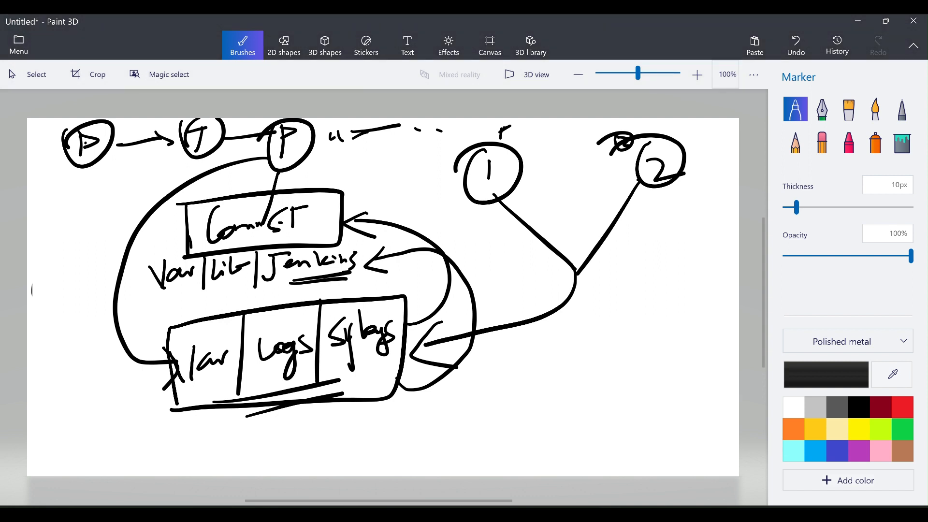
{"action": "left_click", "coordinate": [29, 74]}
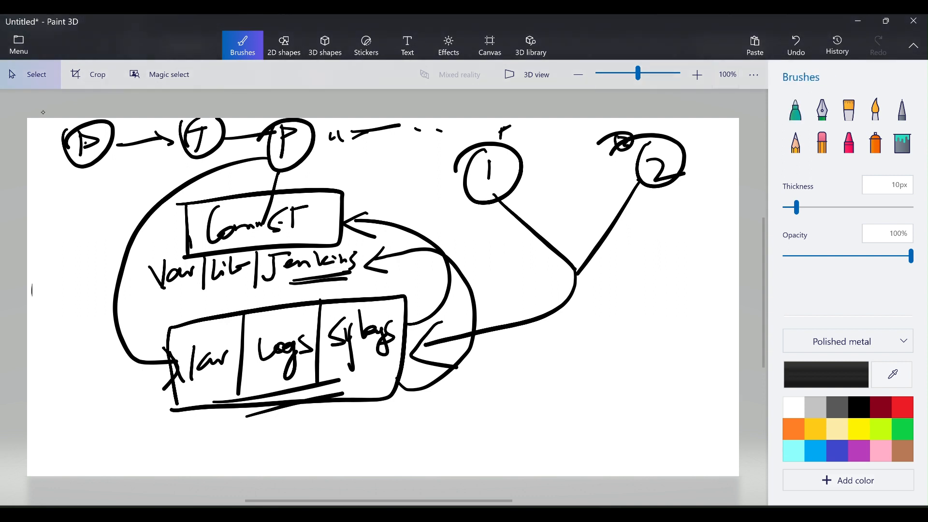
Clear the canvas and draw a box holding the EFS file-system address.
{"action": "mouse_move", "coordinate": [46, 112]}
{"action": "left_mouse_down"}
{"action": "mouse_move", "coordinate": [96, 391]}
{"action": "mouse_move", "coordinate": [281, 464]}
{"action": "mouse_move", "coordinate": [747, 477]}
{"action": "left_mouse_up"}
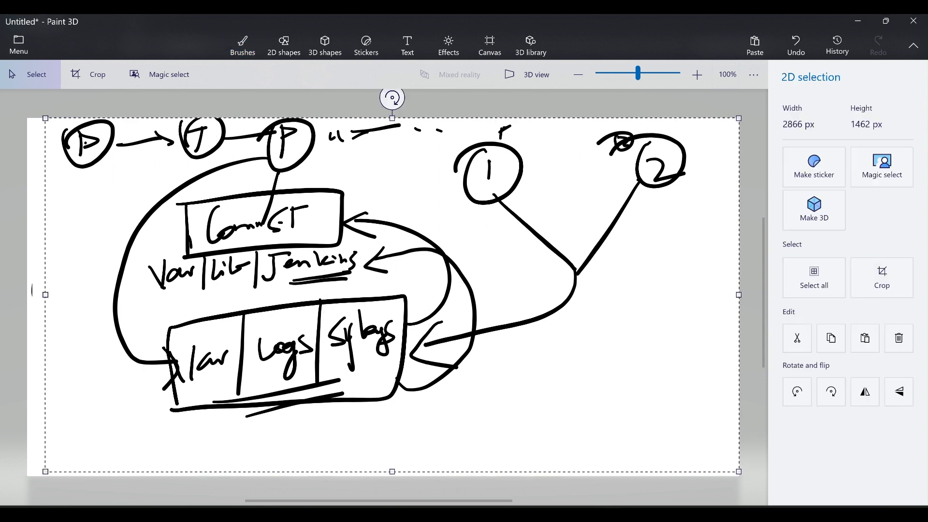
{"action": "key", "text": "Delete"}
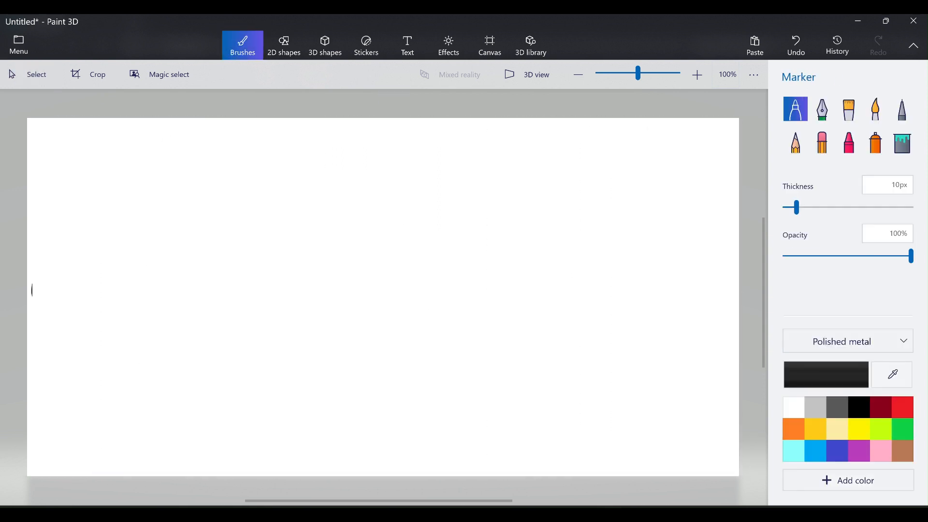
{"action": "mouse_move", "coordinate": [186, 228]}
{"action": "left_mouse_down"}
{"action": "mouse_move", "coordinate": [184, 208]}
{"action": "mouse_move", "coordinate": [377, 180]}
{"action": "mouse_move", "coordinate": [539, 240]}
{"action": "mouse_move", "coordinate": [190, 249]}
{"action": "left_mouse_up"}
{"action": "mouse_move", "coordinate": [186, 199]}
{"action": "left_mouse_down"}
{"action": "mouse_move", "coordinate": [186, 240]}
{"action": "mouse_move", "coordinate": [203, 244]}
{"action": "left_mouse_up"}
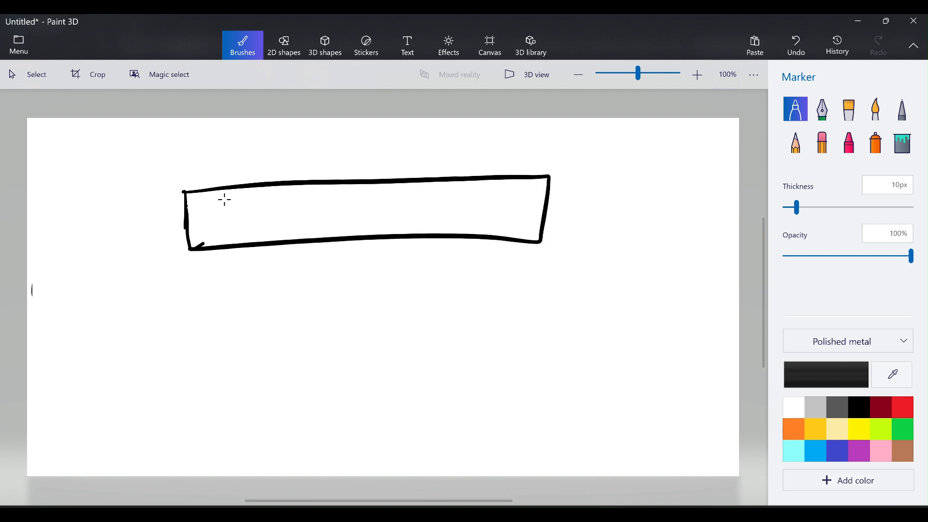
{"action": "left_click_drag", "start_coordinate": [224, 200], "coordinate": [244, 217]}
{"action": "left_click", "coordinate": [251, 212]}
{"action": "left_click_drag", "start_coordinate": [315, 209], "coordinate": [349, 206]}
{"action": "left_click_drag", "start_coordinate": [294, 202], "coordinate": [309, 213]}
{"action": "left_click_drag", "start_coordinate": [405, 208], "coordinate": [487, 199]}
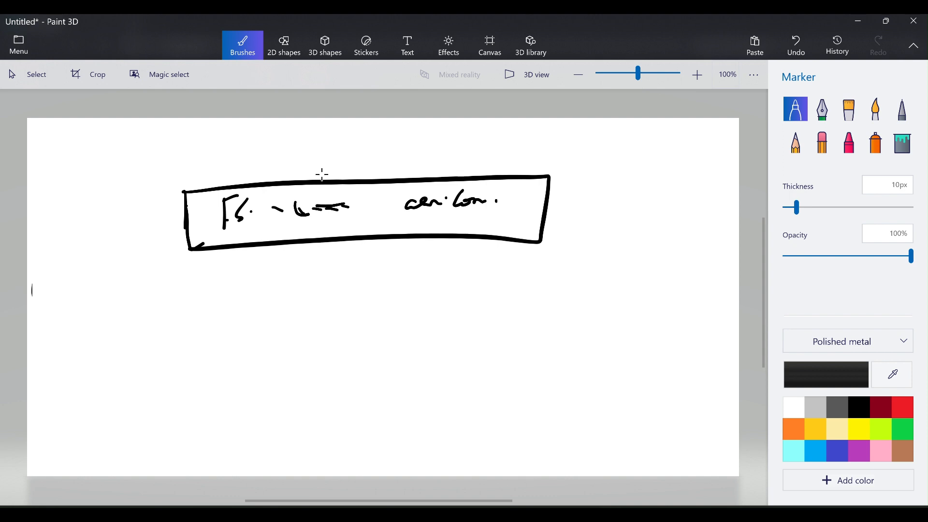
Draw an arrow up from the EFS box to a VAR/LIB/Jenkins box.
{"action": "mouse_move", "coordinate": [334, 180]}
{"action": "left_mouse_down"}
{"action": "mouse_move", "coordinate": [330, 151]}
{"action": "mouse_move", "coordinate": [341, 164]}
{"action": "left_mouse_up"}
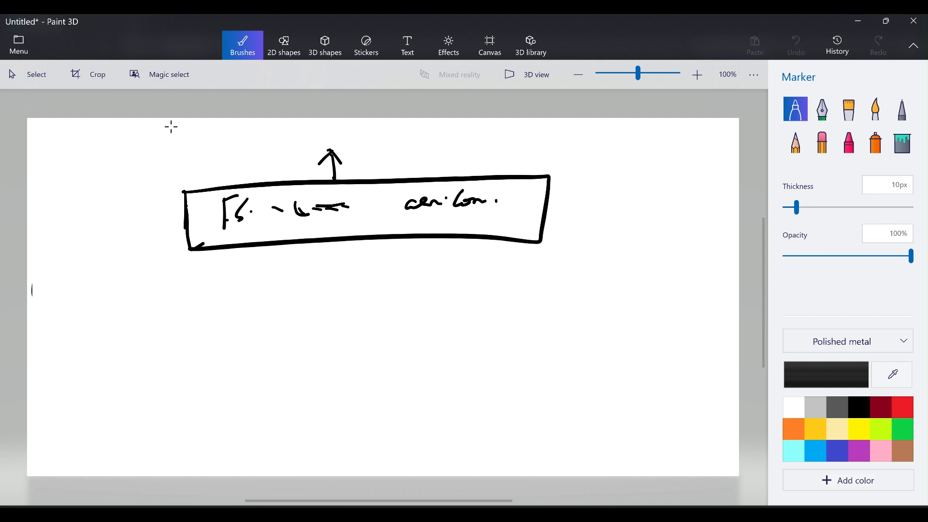
{"action": "mouse_move", "coordinate": [170, 127]}
{"action": "left_mouse_down"}
{"action": "mouse_move", "coordinate": [175, 156]}
{"action": "mouse_move", "coordinate": [441, 156]}
{"action": "mouse_move", "coordinate": [171, 156]}
{"action": "mouse_move", "coordinate": [171, 125]}
{"action": "mouse_move", "coordinate": [208, 147]}
{"action": "mouse_move", "coordinate": [219, 125]}
{"action": "mouse_move", "coordinate": [231, 144]}
{"action": "left_mouse_up"}
{"action": "mouse_move", "coordinate": [219, 138]}
{"action": "left_mouse_down"}
{"action": "mouse_move", "coordinate": [251, 146]}
{"action": "mouse_move", "coordinate": [278, 131]}
{"action": "mouse_move", "coordinate": [282, 145]}
{"action": "left_mouse_up"}
{"action": "mouse_move", "coordinate": [282, 127]}
{"action": "left_mouse_down"}
{"action": "mouse_move", "coordinate": [283, 144]}
{"action": "mouse_move", "coordinate": [303, 148]}
{"action": "mouse_move", "coordinate": [326, 146]}
{"action": "mouse_move", "coordinate": [341, 129]}
{"action": "left_mouse_up"}
{"action": "left_click_drag", "start_coordinate": [331, 141], "coordinate": [360, 146]}
{"action": "left_click_drag", "start_coordinate": [371, 135], "coordinate": [380, 146]}
{"action": "mouse_move", "coordinate": [381, 135]}
{"action": "left_mouse_down"}
{"action": "mouse_move", "coordinate": [381, 144]}
{"action": "mouse_move", "coordinate": [393, 144]}
{"action": "left_mouse_up"}
{"action": "left_click_drag", "start_coordinate": [403, 133], "coordinate": [393, 148]}
{"action": "mouse_move", "coordinate": [332, 154]}
{"action": "left_mouse_down"}
{"action": "mouse_move", "coordinate": [323, 170]}
{"action": "mouse_move", "coordinate": [344, 170]}
{"action": "left_mouse_up"}
Draw a wide box below with a curved arrow to a double-underlined ETC/FSTAB label.
{"action": "mouse_move", "coordinate": [118, 266]}
{"action": "left_mouse_down"}
{"action": "mouse_move", "coordinate": [567, 238]}
{"action": "mouse_move", "coordinate": [402, 292]}
{"action": "mouse_move", "coordinate": [121, 303]}
{"action": "left_mouse_up"}
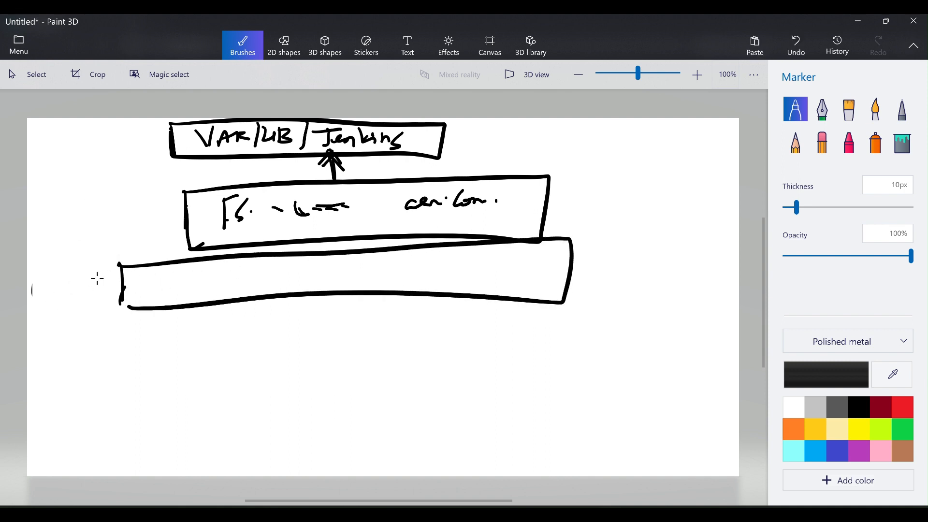
{"action": "mouse_move", "coordinate": [125, 286]}
{"action": "left_mouse_down"}
{"action": "mouse_move", "coordinate": [46, 384]}
{"action": "mouse_move", "coordinate": [72, 349]}
{"action": "left_mouse_up"}
{"action": "mouse_move", "coordinate": [62, 349]}
{"action": "left_mouse_down"}
{"action": "mouse_move", "coordinate": [79, 344]}
{"action": "mouse_move", "coordinate": [95, 393]}
{"action": "left_mouse_up"}
{"action": "left_click_drag", "start_coordinate": [108, 340], "coordinate": [111, 372]}
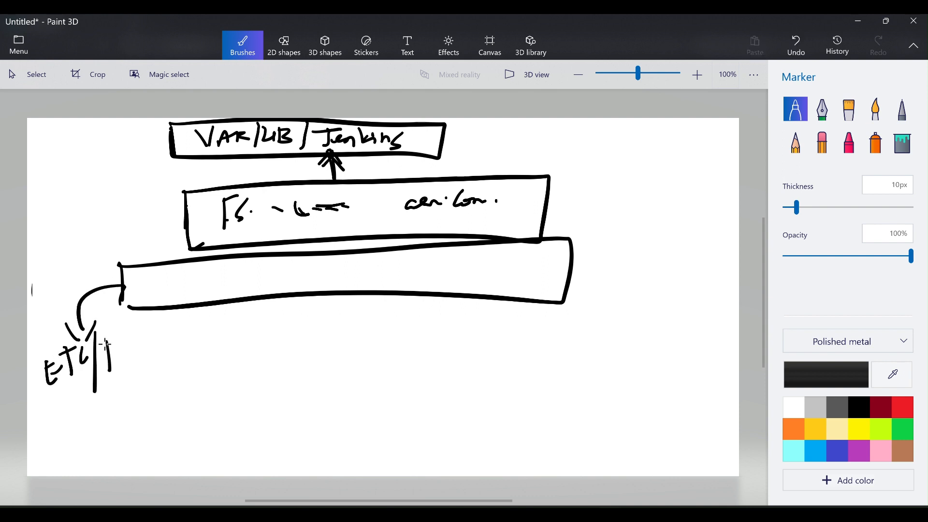
{"action": "mouse_move", "coordinate": [128, 343]}
{"action": "left_mouse_down"}
{"action": "mouse_move", "coordinate": [120, 361]}
{"action": "mouse_move", "coordinate": [136, 360]}
{"action": "left_mouse_up"}
{"action": "mouse_move", "coordinate": [127, 341]}
{"action": "left_mouse_down"}
{"action": "mouse_move", "coordinate": [144, 339]}
{"action": "mouse_move", "coordinate": [153, 358]}
{"action": "mouse_move", "coordinate": [167, 352]}
{"action": "left_mouse_up"}
{"action": "mouse_move", "coordinate": [103, 405]}
{"action": "left_mouse_down"}
{"action": "mouse_move", "coordinate": [148, 386]}
{"action": "mouse_move", "coordinate": [150, 395]}
{"action": "left_mouse_up"}
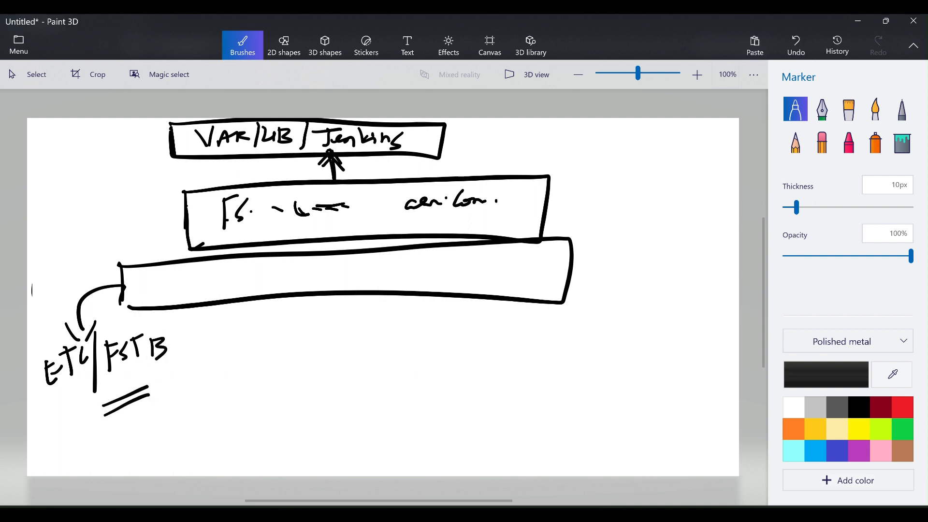
{"action": "key", "text": "alt+Tab"}
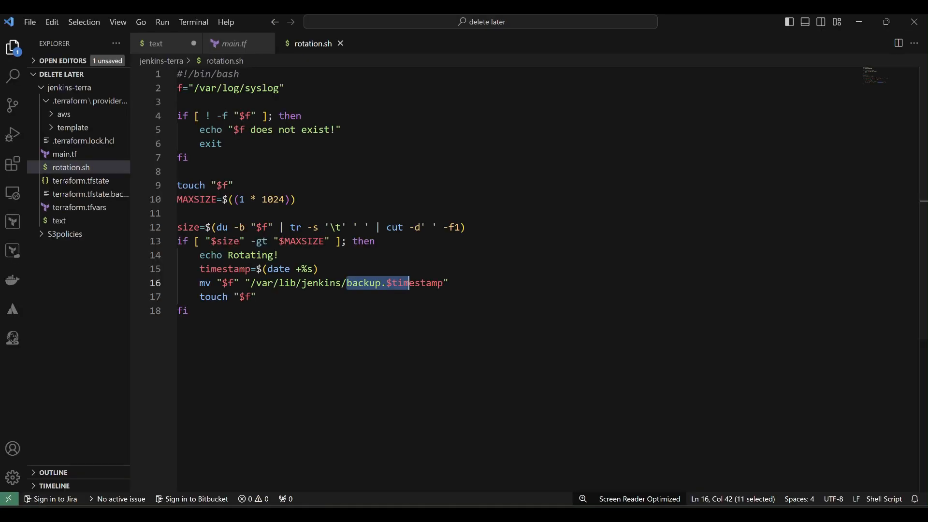
Check the EFS id and /var/lib/jenkins mount path on line 11 of the text notes, then minimize VS Code.
{"action": "left_click", "coordinate": [68, 222]}
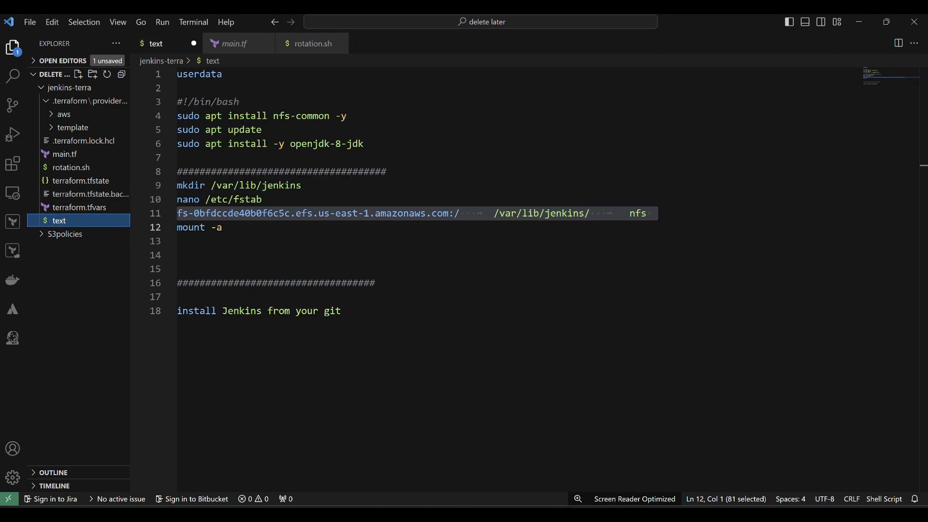
{"action": "left_click", "coordinate": [258, 214]}
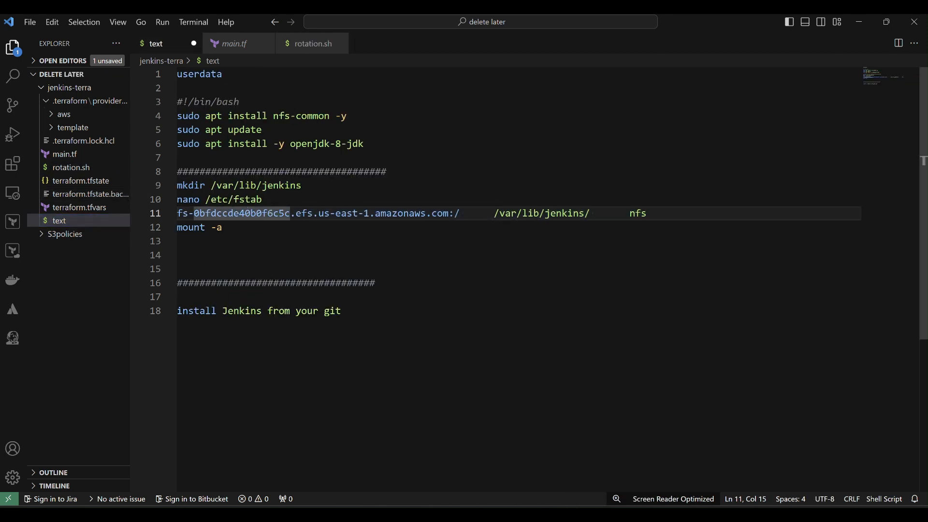
{"action": "left_click", "coordinate": [496, 212]}
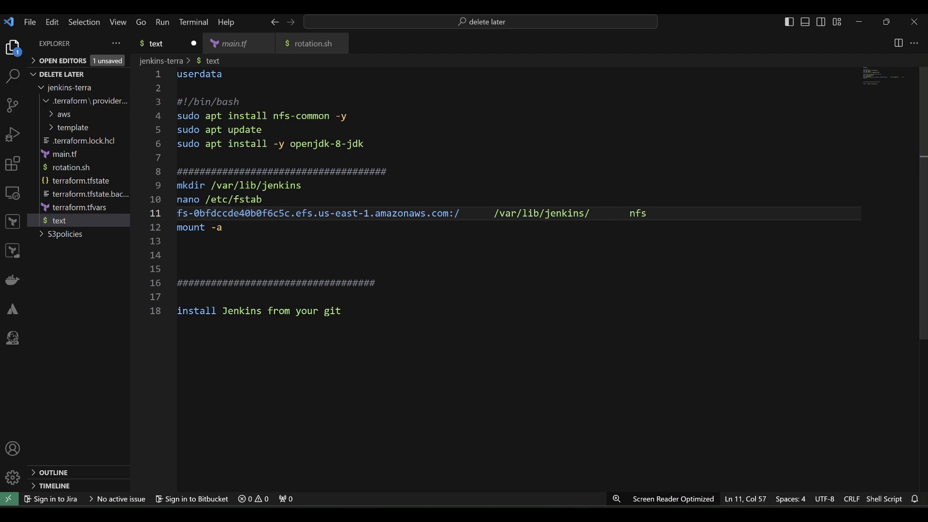
{"action": "left_click", "coordinate": [859, 21]}
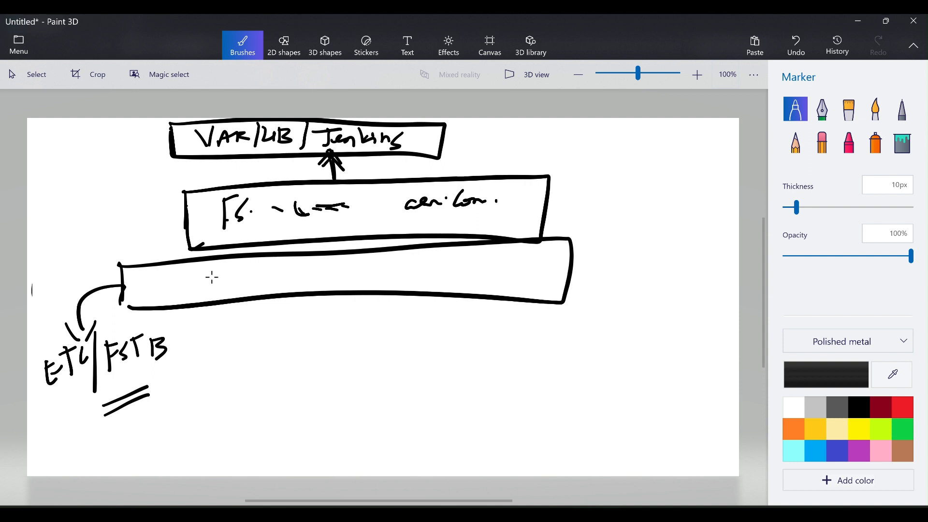
Draw a line in the wide box and sketch the labelled JP and JS Jenkins boxes.
{"action": "left_click_drag", "start_coordinate": [326, 271], "coordinate": [384, 267]}
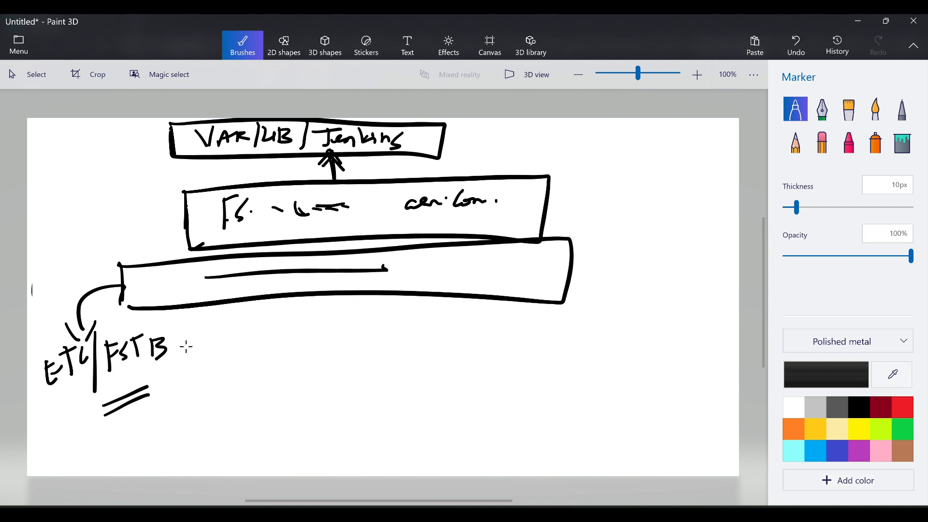
{"action": "left_click_drag", "start_coordinate": [187, 347], "coordinate": [187, 419]}
{"action": "mouse_move", "coordinate": [185, 345]}
{"action": "left_mouse_down"}
{"action": "mouse_move", "coordinate": [290, 338]}
{"action": "mouse_move", "coordinate": [191, 421]}
{"action": "left_mouse_up"}
{"action": "left_click_drag", "start_coordinate": [219, 358], "coordinate": [222, 387]}
{"action": "mouse_move", "coordinate": [204, 363]}
{"action": "left_mouse_down"}
{"action": "mouse_move", "coordinate": [235, 358]}
{"action": "mouse_move", "coordinate": [238, 395]}
{"action": "mouse_move", "coordinate": [239, 386]}
{"action": "left_mouse_up"}
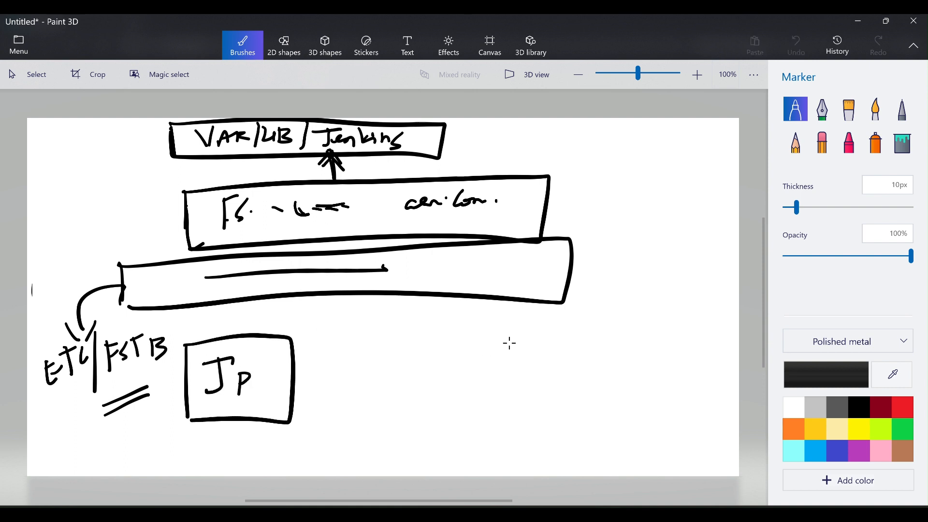
{"action": "left_click_drag", "start_coordinate": [505, 338], "coordinate": [509, 390]}
{"action": "mouse_move", "coordinate": [505, 338]}
{"action": "left_mouse_down"}
{"action": "mouse_move", "coordinate": [592, 337]}
{"action": "mouse_move", "coordinate": [508, 391]}
{"action": "left_mouse_up"}
{"action": "mouse_move", "coordinate": [541, 348]}
{"action": "left_mouse_down"}
{"action": "mouse_move", "coordinate": [536, 380]}
{"action": "mouse_move", "coordinate": [562, 348]}
{"action": "mouse_move", "coordinate": [551, 385]}
{"action": "left_mouse_up"}
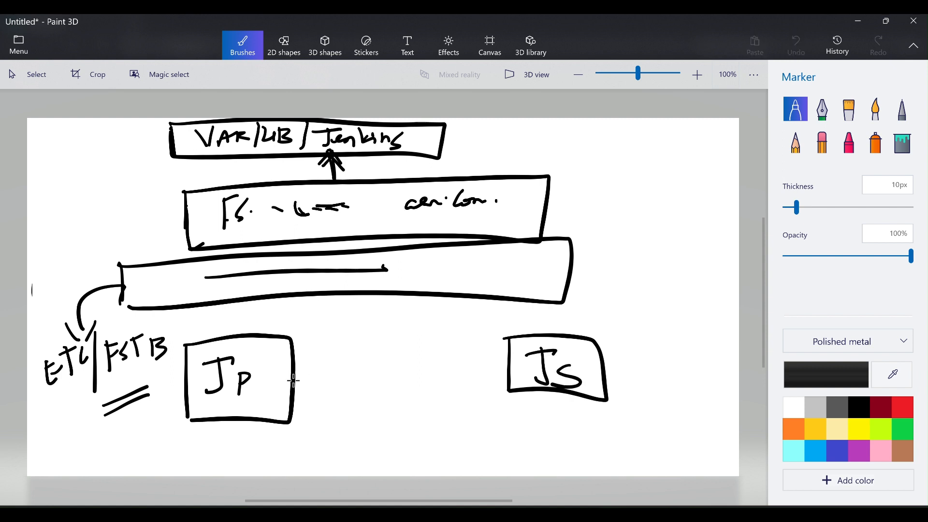
Join the JP and JS boxes to a circled t, with an arrow up toward the wide box.
{"action": "left_click_drag", "start_coordinate": [294, 380], "coordinate": [393, 376]}
{"action": "left_click_drag", "start_coordinate": [394, 425], "coordinate": [392, 377]}
{"action": "mouse_move", "coordinate": [517, 361]}
{"action": "left_mouse_down"}
{"action": "mouse_move", "coordinate": [416, 363]}
{"action": "mouse_move", "coordinate": [394, 378]}
{"action": "mouse_move", "coordinate": [397, 427]}
{"action": "left_mouse_up"}
{"action": "left_click_drag", "start_coordinate": [393, 432], "coordinate": [382, 438]}
{"action": "left_click_drag", "start_coordinate": [390, 446], "coordinate": [403, 444]}
{"action": "mouse_move", "coordinate": [397, 440]}
{"action": "left_mouse_down"}
{"action": "mouse_move", "coordinate": [406, 454]}
{"action": "mouse_move", "coordinate": [484, 449]}
{"action": "mouse_move", "coordinate": [659, 417]}
{"action": "mouse_move", "coordinate": [655, 299]}
{"action": "mouse_move", "coordinate": [567, 273]}
{"action": "mouse_move", "coordinate": [594, 302]}
{"action": "left_mouse_up"}
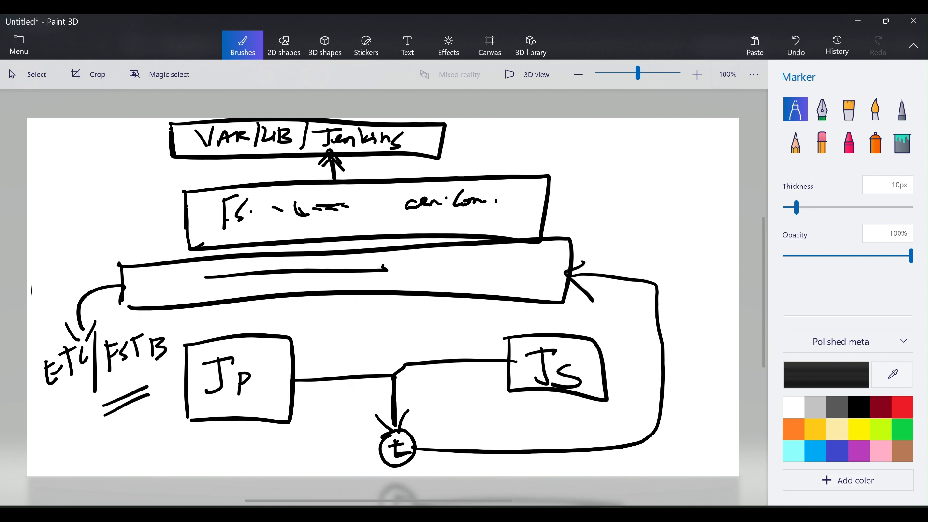
Label the wide box Var/Lib/Jenkins and arrow from the circle to Var/logs/syslog at bottom-left.
{"action": "mouse_move", "coordinate": [466, 260]}
{"action": "left_mouse_down"}
{"action": "mouse_move", "coordinate": [506, 280]}
{"action": "mouse_move", "coordinate": [522, 271]}
{"action": "mouse_move", "coordinate": [537, 278]}
{"action": "mouse_move", "coordinate": [537, 267]}
{"action": "mouse_move", "coordinate": [530, 281]}
{"action": "left_mouse_up"}
{"action": "mouse_move", "coordinate": [552, 251]}
{"action": "left_mouse_down"}
{"action": "mouse_move", "coordinate": [547, 289]}
{"action": "mouse_move", "coordinate": [566, 281]}
{"action": "left_mouse_up"}
{"action": "left_click_drag", "start_coordinate": [540, 291], "coordinate": [529, 295]}
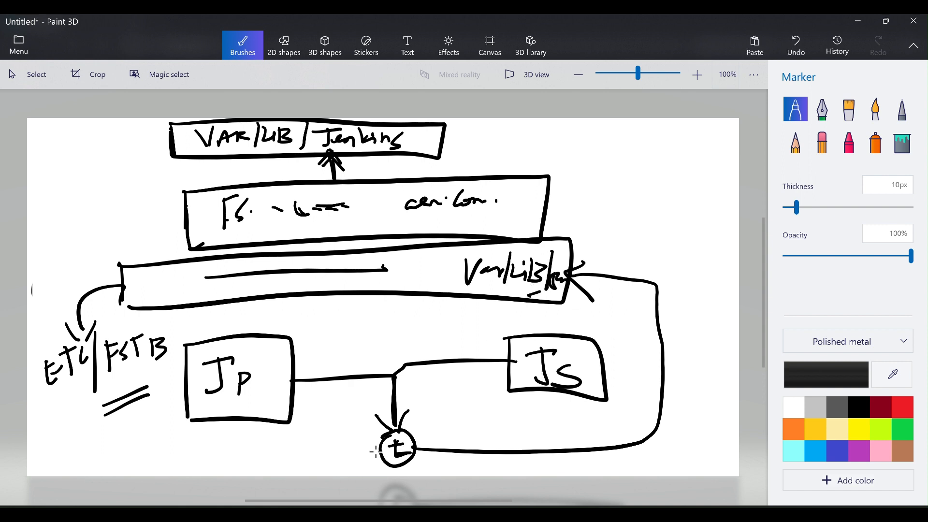
{"action": "mouse_move", "coordinate": [377, 453]}
{"action": "left_mouse_down"}
{"action": "mouse_move", "coordinate": [221, 453]}
{"action": "mouse_move", "coordinate": [229, 462]}
{"action": "left_mouse_up"}
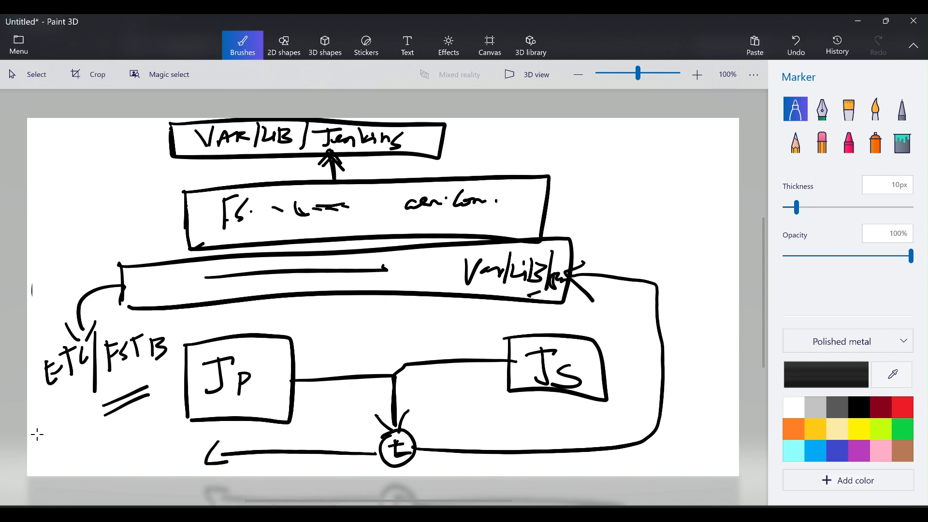
{"action": "mouse_move", "coordinate": [40, 433]}
{"action": "left_mouse_down"}
{"action": "mouse_move", "coordinate": [64, 431]}
{"action": "mouse_move", "coordinate": [81, 452]}
{"action": "mouse_move", "coordinate": [90, 438]}
{"action": "left_mouse_up"}
{"action": "mouse_move", "coordinate": [90, 418]}
{"action": "left_mouse_down"}
{"action": "mouse_move", "coordinate": [84, 464]}
{"action": "mouse_move", "coordinate": [124, 437]}
{"action": "mouse_move", "coordinate": [117, 469]}
{"action": "mouse_move", "coordinate": [129, 454]}
{"action": "left_mouse_up"}
{"action": "mouse_move", "coordinate": [141, 421]}
{"action": "left_mouse_down"}
{"action": "mouse_move", "coordinate": [139, 463]}
{"action": "mouse_move", "coordinate": [146, 456]}
{"action": "mouse_move", "coordinate": [165, 470]}
{"action": "left_mouse_up"}
{"action": "mouse_move", "coordinate": [178, 429]}
{"action": "left_mouse_down"}
{"action": "mouse_move", "coordinate": [165, 462]}
{"action": "mouse_move", "coordinate": [184, 451]}
{"action": "left_mouse_up"}
{"action": "mouse_move", "coordinate": [191, 442]}
{"action": "left_mouse_down"}
{"action": "mouse_move", "coordinate": [193, 466]}
{"action": "mouse_move", "coordinate": [201, 460]}
{"action": "left_mouse_up"}
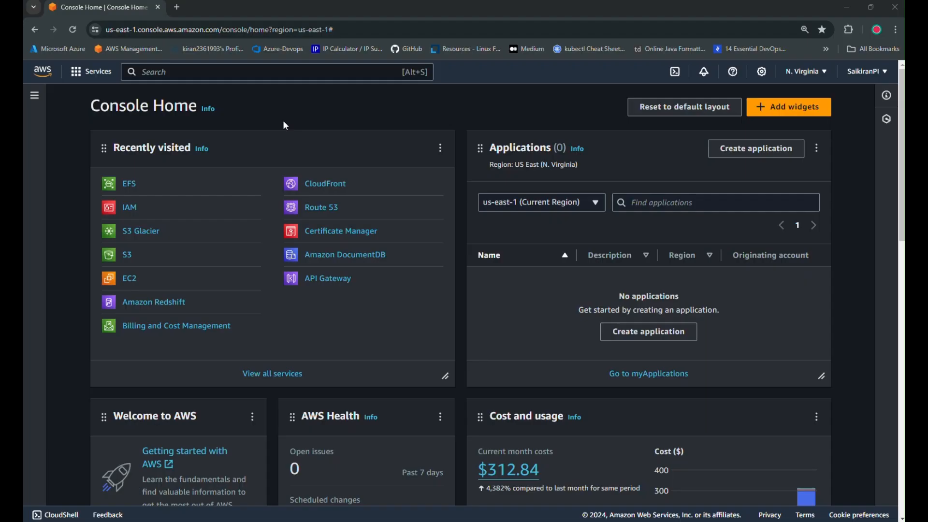
Open EC2 in a new tab and start a new instance named Jenkins -Primary.
{"action": "right_click", "coordinate": [130, 281]}
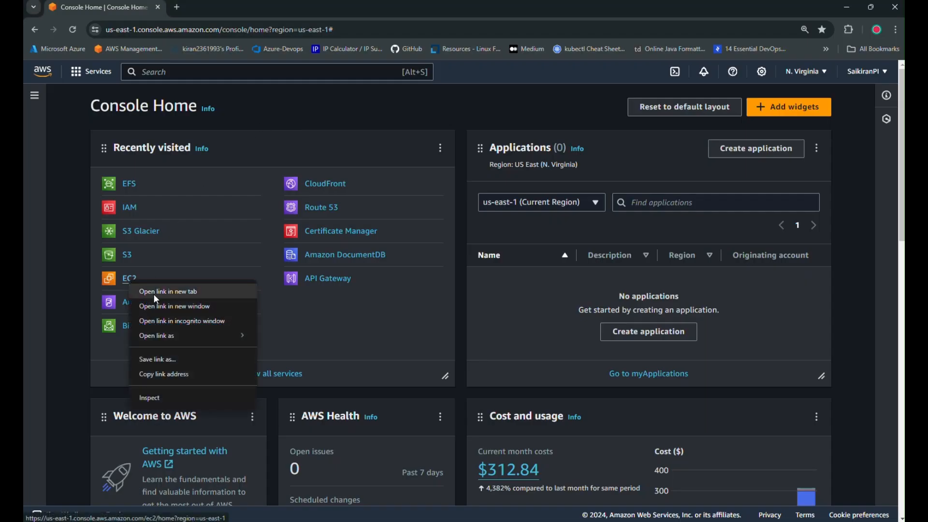
{"action": "left_click", "coordinate": [154, 294]}
{"action": "left_click", "coordinate": [206, 8]}
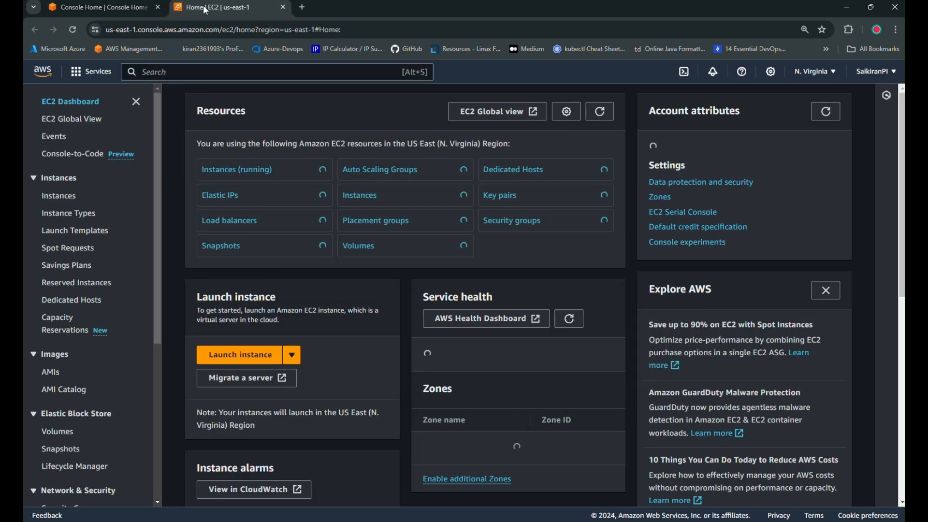
{"action": "left_click", "coordinate": [239, 355]}
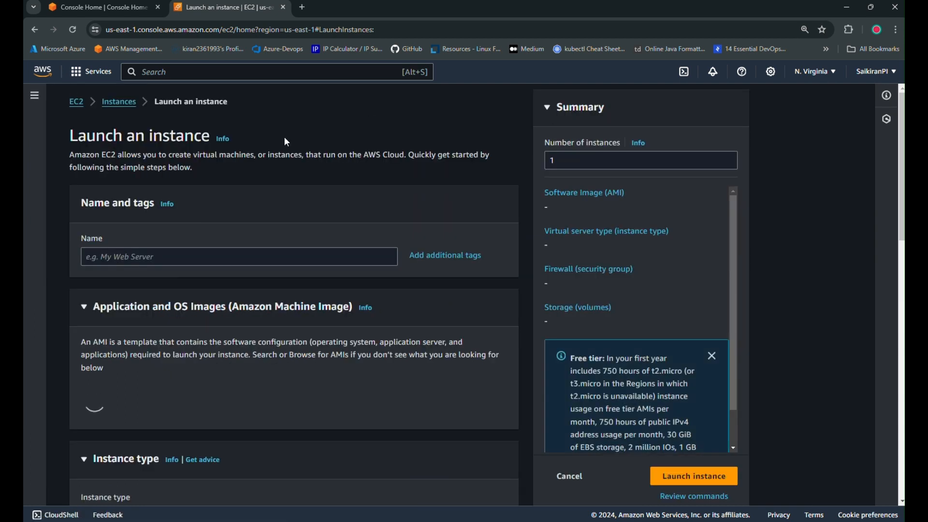
{"action": "left_click", "coordinate": [164, 251]}
{"action": "type", "text": "Jenkins -Primary"}
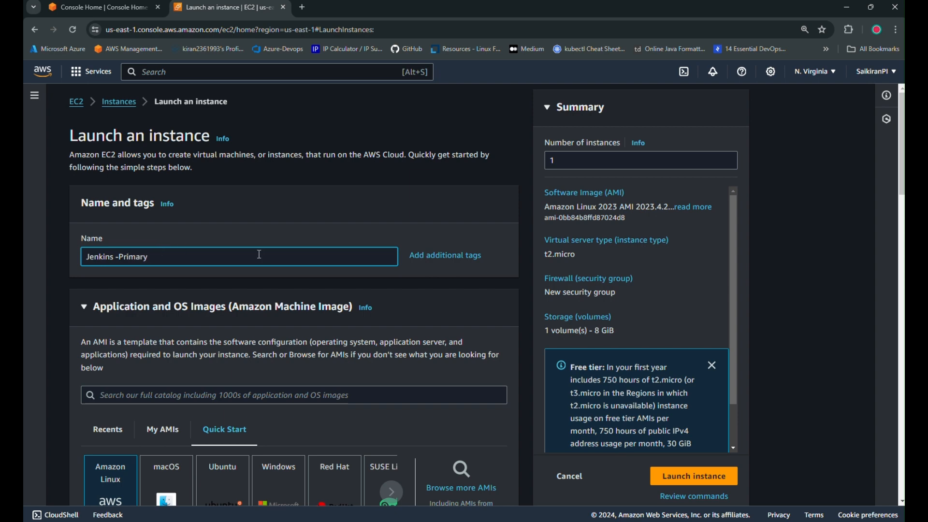
Choose the Ubuntu Server 22.04 LTS image, t2.medium instance type and LatestPEM key pair.
{"action": "scroll", "coordinate": [312, 271], "scroll_direction": "down", "scroll_amount": 4}
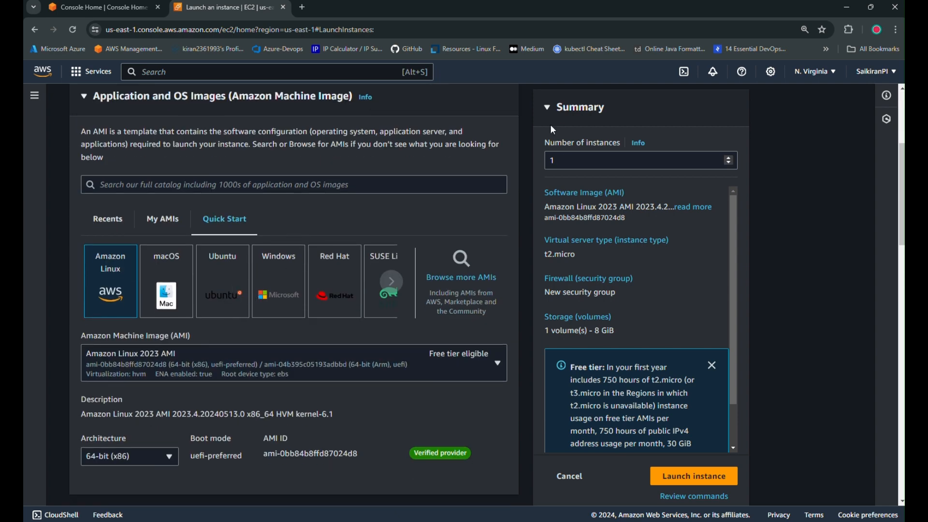
{"action": "left_click", "coordinate": [227, 271]}
{"action": "scroll", "coordinate": [437, 242], "scroll_direction": "down", "scroll_amount": 2}
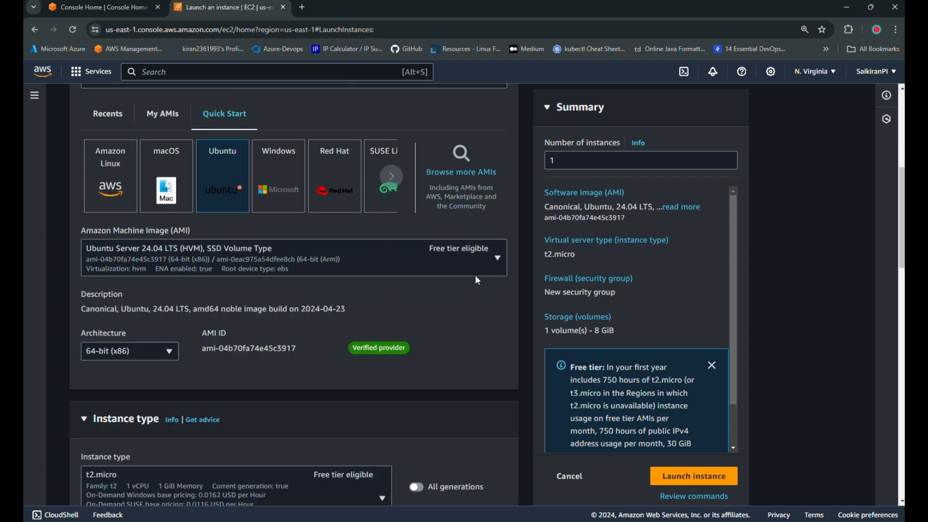
{"action": "left_click", "coordinate": [486, 251]}
{"action": "left_click", "coordinate": [245, 340]}
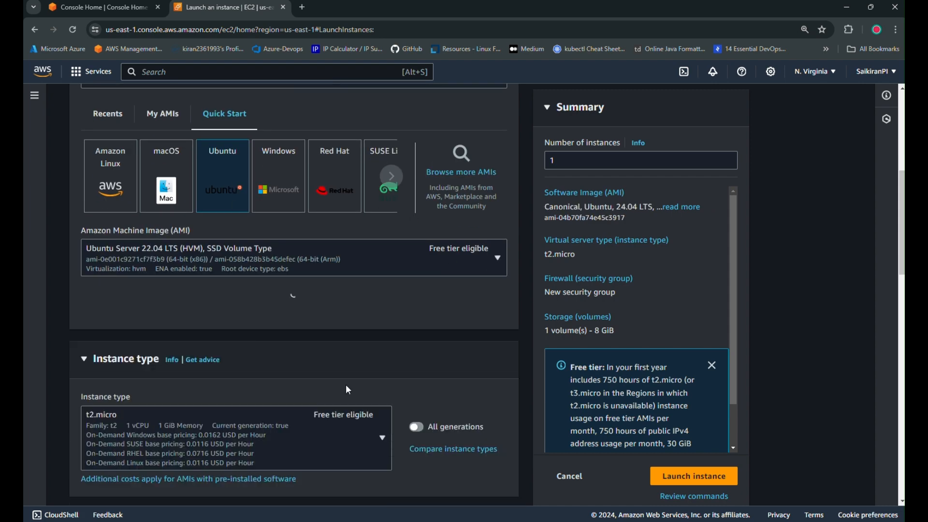
{"action": "key", "text": "Return"}
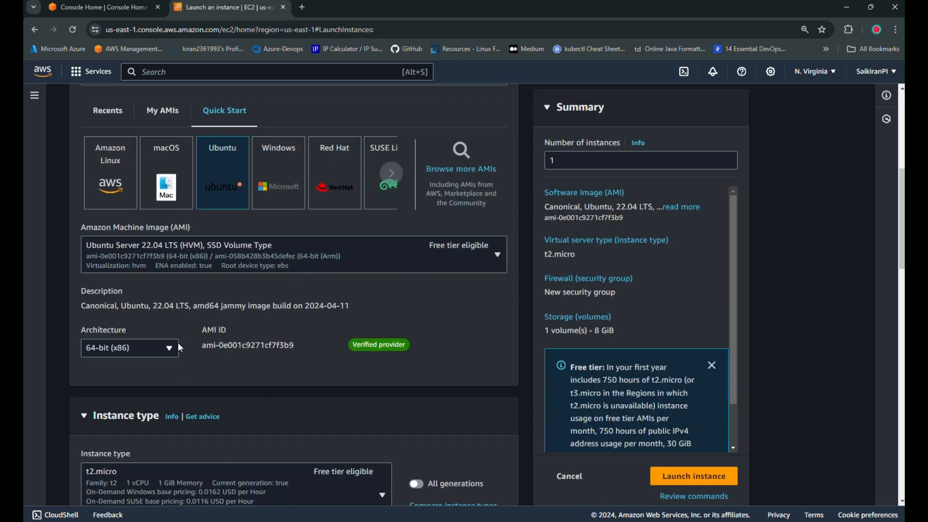
{"action": "scroll", "coordinate": [178, 343], "scroll_direction": "down", "scroll_amount": 2}
{"action": "left_click", "coordinate": [367, 389]}
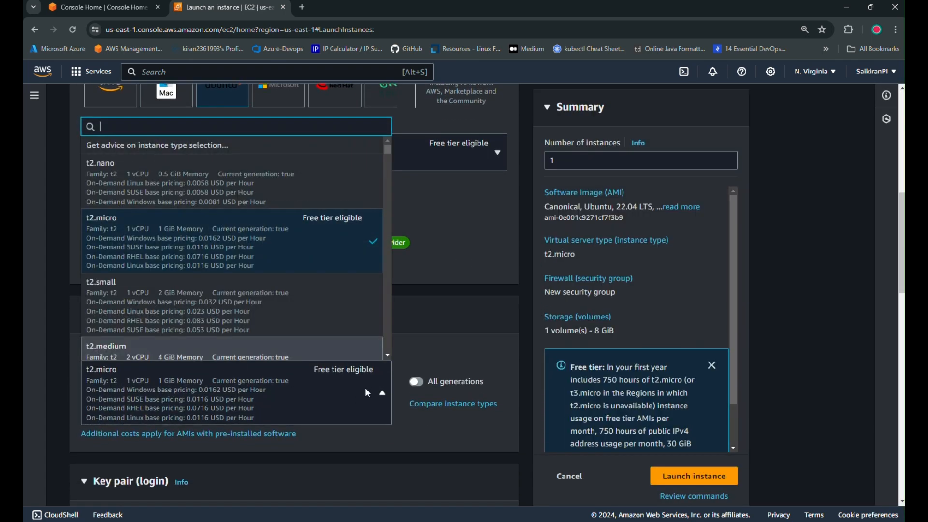
{"action": "scroll", "coordinate": [247, 295], "scroll_direction": "down", "scroll_amount": 3}
{"action": "left_click", "coordinate": [254, 273]}
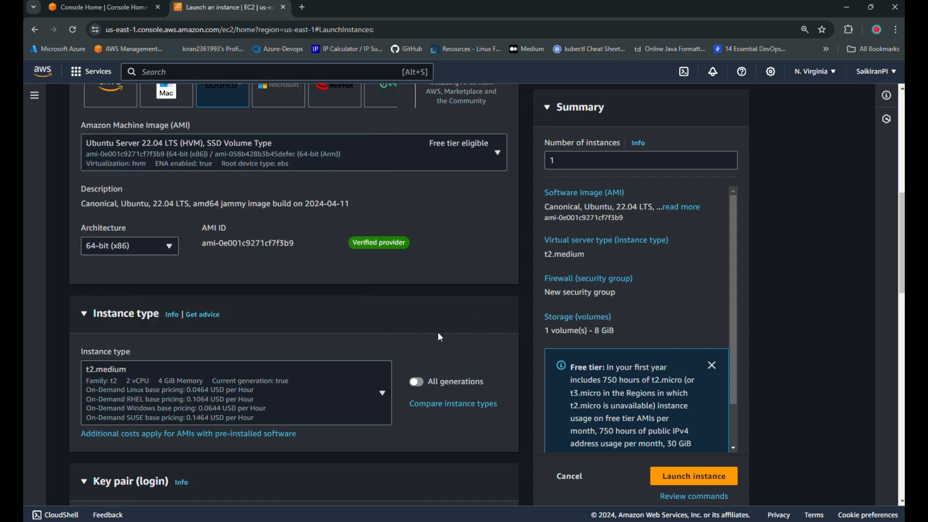
{"action": "scroll", "coordinate": [348, 331], "scroll_direction": "down", "scroll_amount": 3}
{"action": "left_click", "coordinate": [358, 414]}
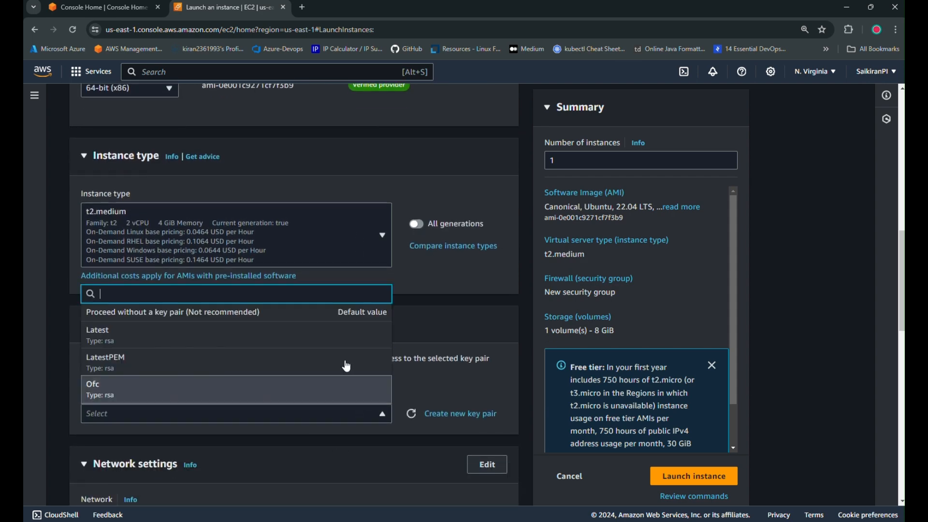
{"action": "left_click", "coordinate": [174, 368]}
Put the instance in RS_VPC's public1 subnet (us-east-1a) with the existing RS-SG security group.
{"action": "scroll", "coordinate": [494, 302], "scroll_direction": "down", "scroll_amount": 3}
{"action": "scroll", "coordinate": [493, 305], "scroll_direction": "down", "scroll_amount": 1}
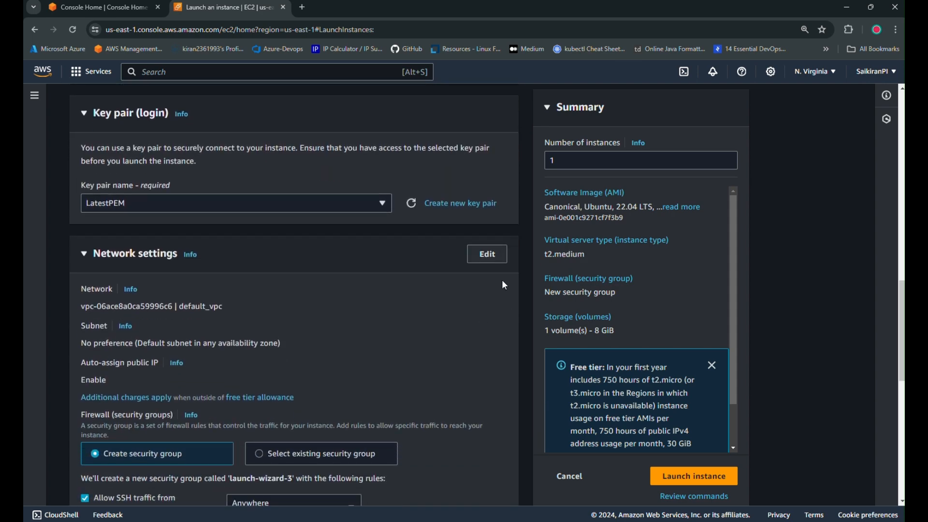
{"action": "left_click", "coordinate": [490, 253]}
{"action": "left_click", "coordinate": [250, 320]}
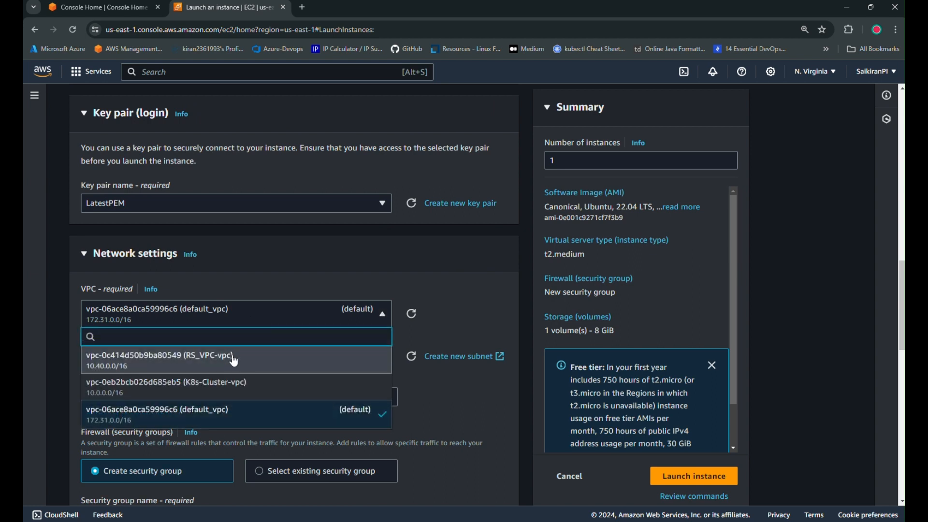
{"action": "left_click", "coordinate": [233, 358]}
{"action": "left_click", "coordinate": [365, 366]}
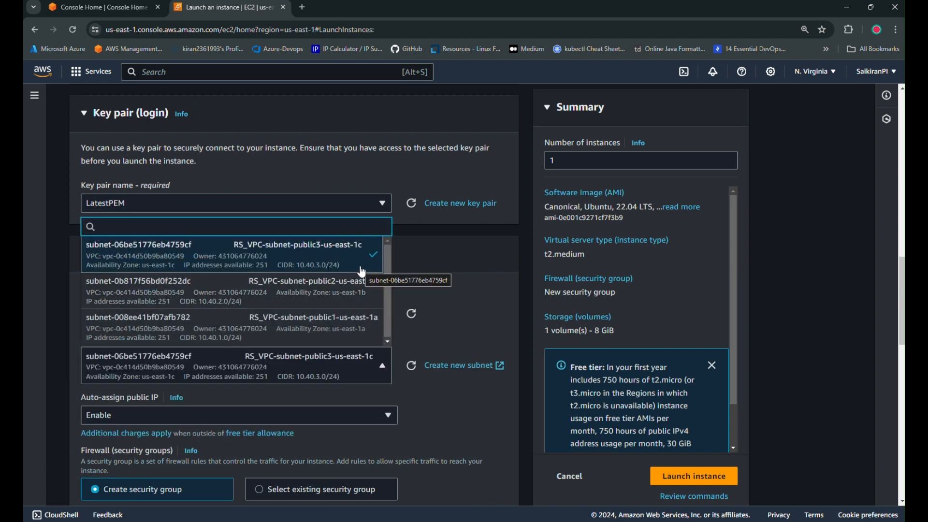
{"action": "left_click", "coordinate": [350, 328]}
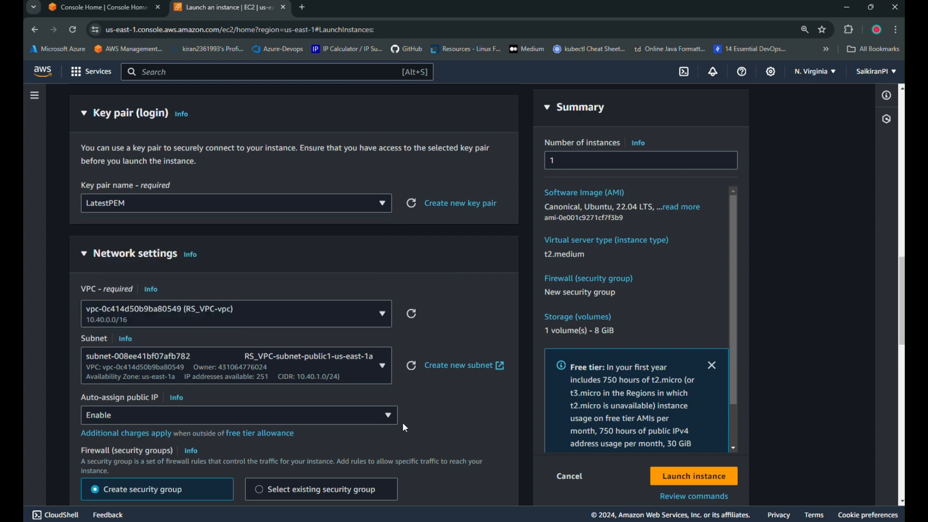
{"action": "scroll", "coordinate": [411, 425], "scroll_direction": "down", "scroll_amount": 5}
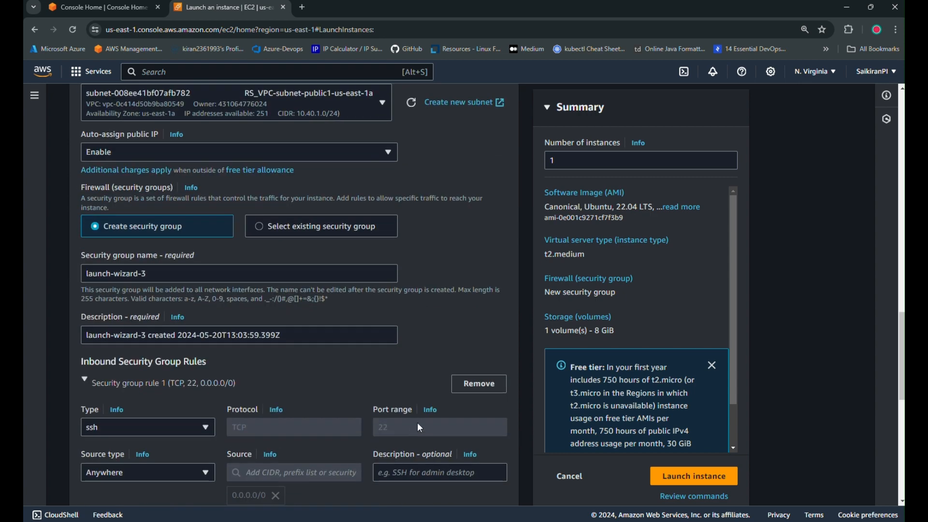
{"action": "left_click", "coordinate": [316, 227]}
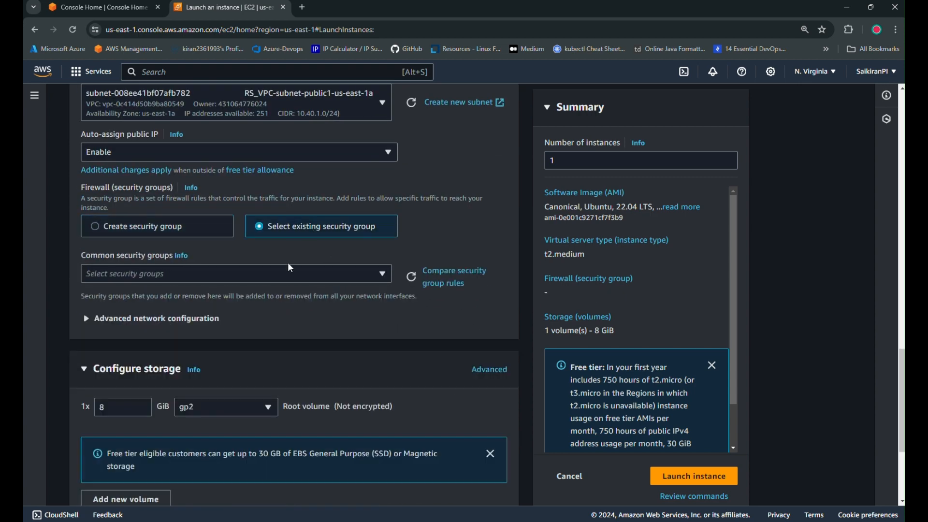
{"action": "left_click", "coordinate": [372, 273]}
{"action": "left_click", "coordinate": [160, 317]}
{"action": "scroll", "coordinate": [372, 420], "scroll_direction": "down", "scroll_amount": 4}
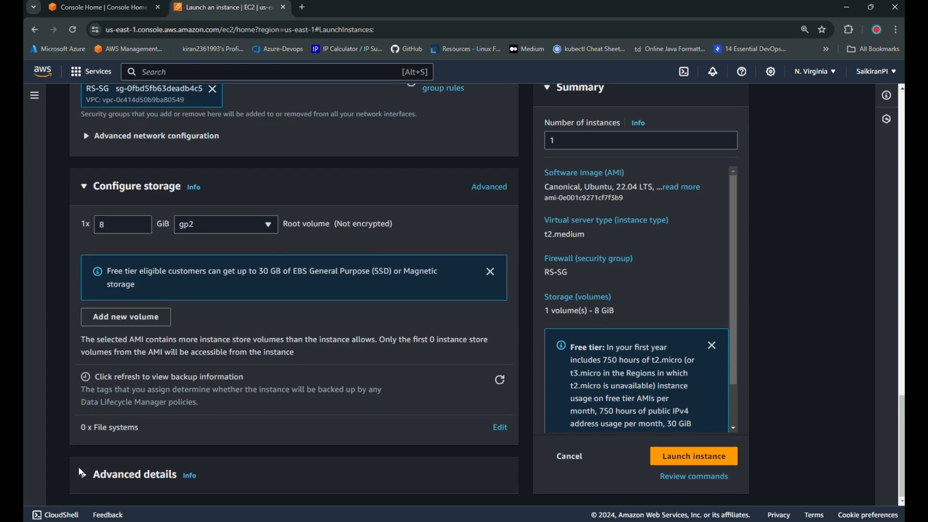
Paste the nfs-common and openjdk-8-jdk install script from the notes as user data and launch.
{"action": "left_click", "coordinate": [84, 476]}
{"action": "scroll", "coordinate": [310, 449], "scroll_direction": "down", "scroll_amount": 10}
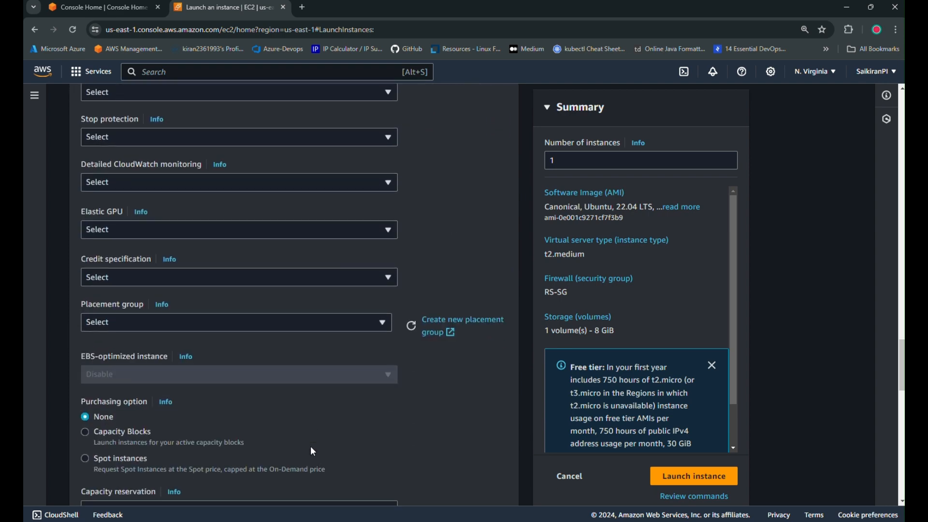
{"action": "scroll", "coordinate": [311, 451], "scroll_direction": "down", "scroll_amount": 12}
{"action": "left_click", "coordinate": [312, 445]}
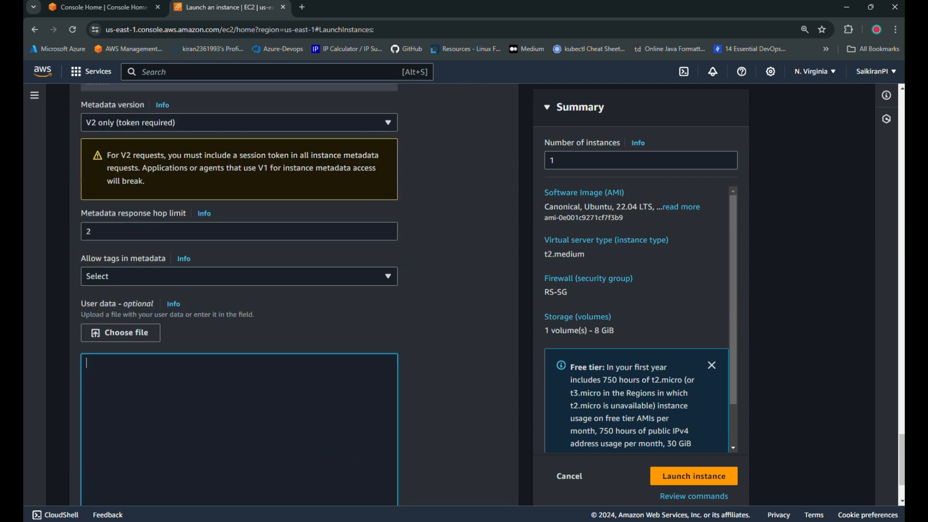
{"action": "key", "text": "alt+Tab"}
{"action": "left_click", "coordinate": [352, 137]}
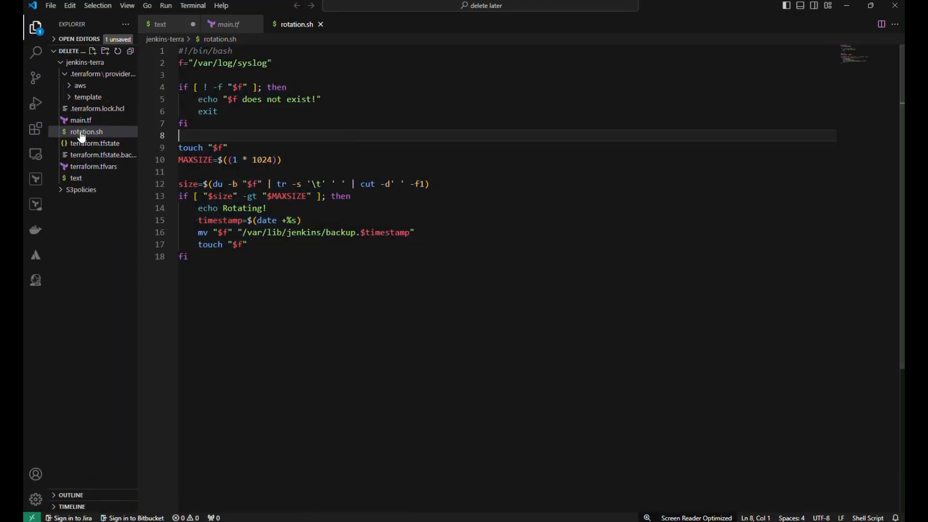
{"action": "left_click", "coordinate": [74, 178]}
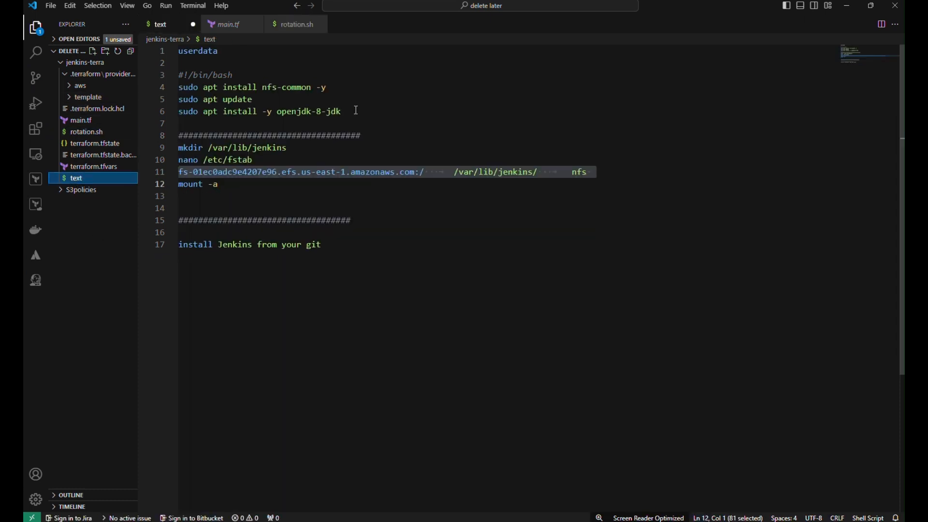
{"action": "left_click_drag", "start_coordinate": [356, 111], "coordinate": [171, 77]}
{"action": "key", "text": "ctrl+c"}
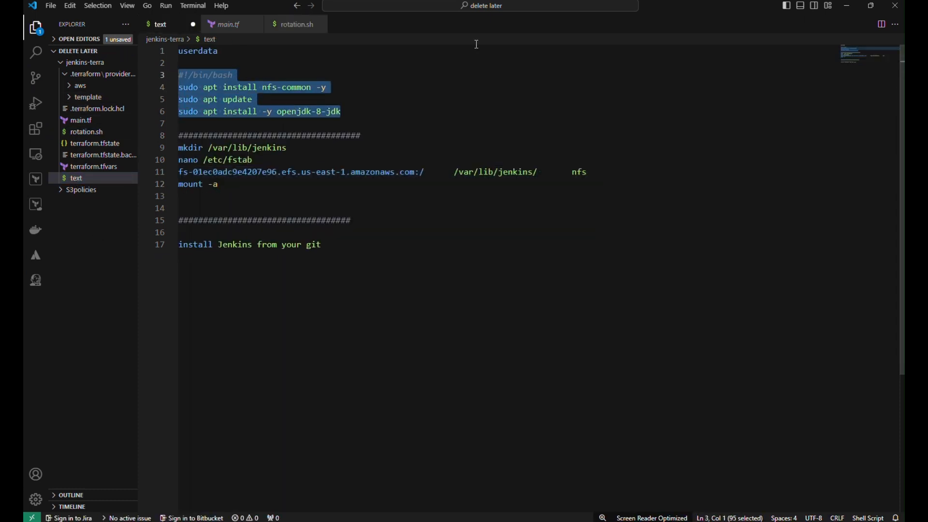
{"action": "key", "text": "alt+Tab"}
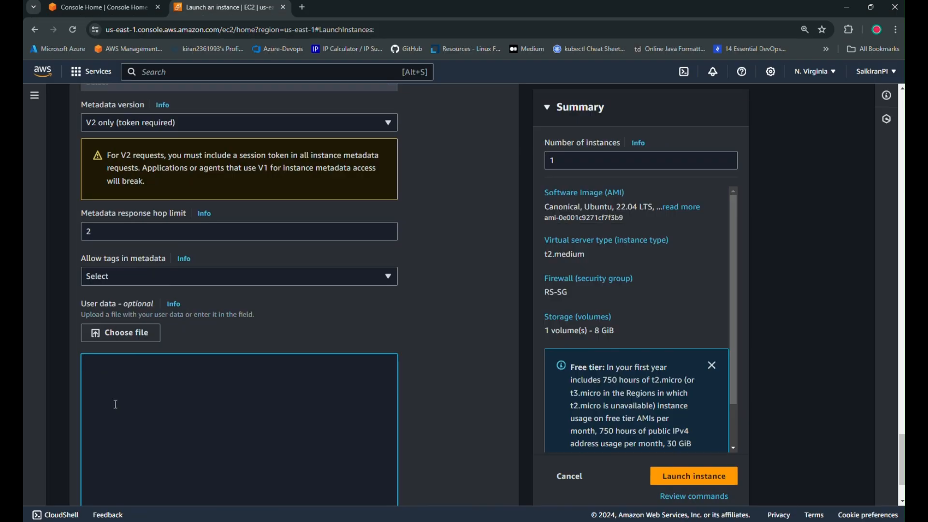
{"action": "key", "text": "ctrl+v"}
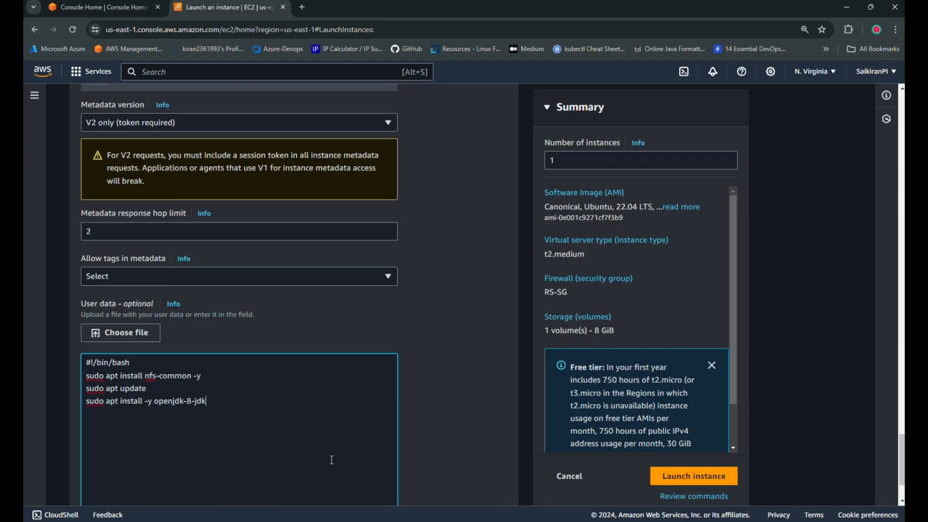
{"action": "left_click", "coordinate": [697, 479]}
{"action": "key", "text": "alt+Tab"}
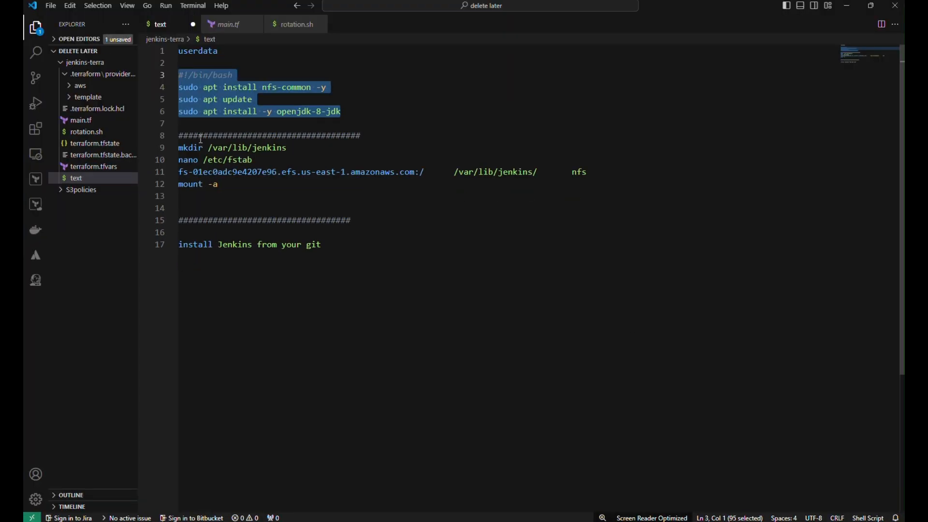
Open main.tf and scroll through its variables and Jenkins setup script.
{"action": "left_click", "coordinate": [79, 121]}
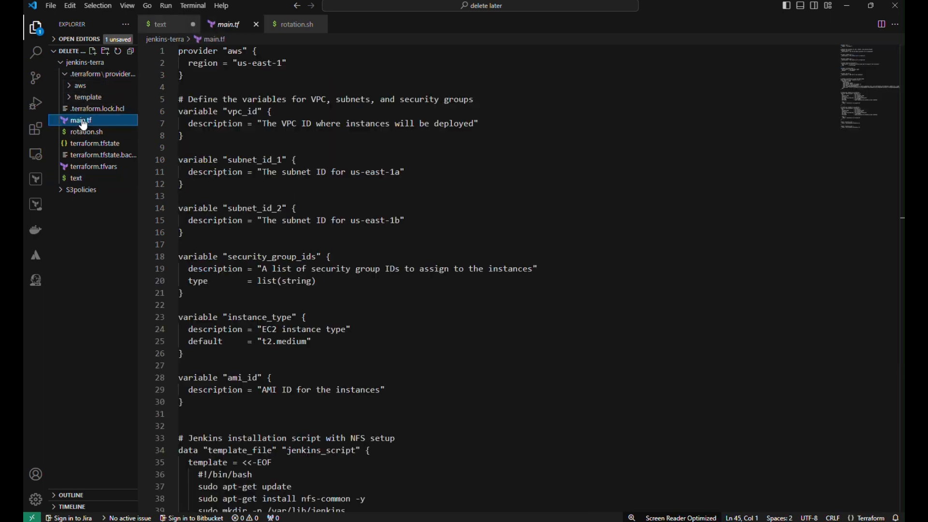
{"action": "scroll", "coordinate": [434, 340], "scroll_direction": "down", "scroll_amount": 6}
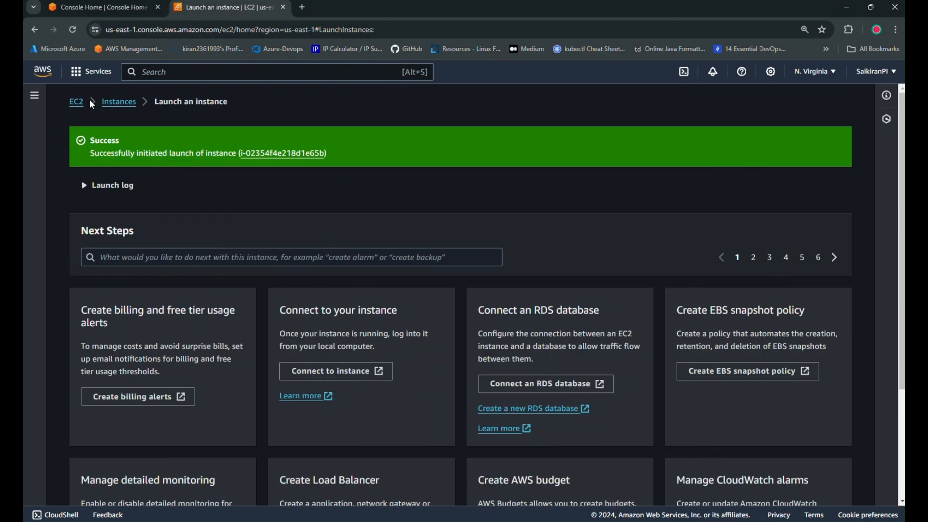
Refresh the instance list, select Jenkins -Primary and show its EC2 Instance Connect options for user ubuntu.
{"action": "left_click", "coordinate": [119, 102]}
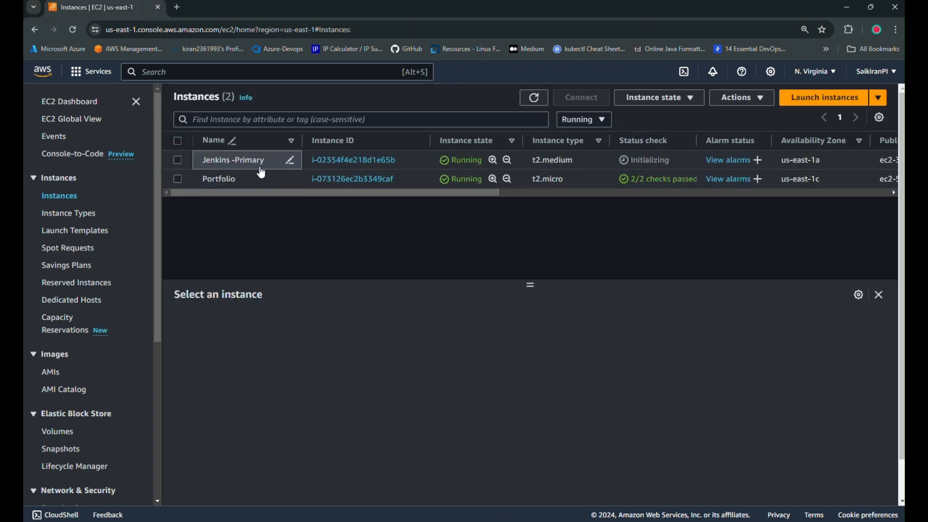
{"action": "left_click", "coordinate": [534, 99]}
{"action": "left_click", "coordinate": [883, 298]}
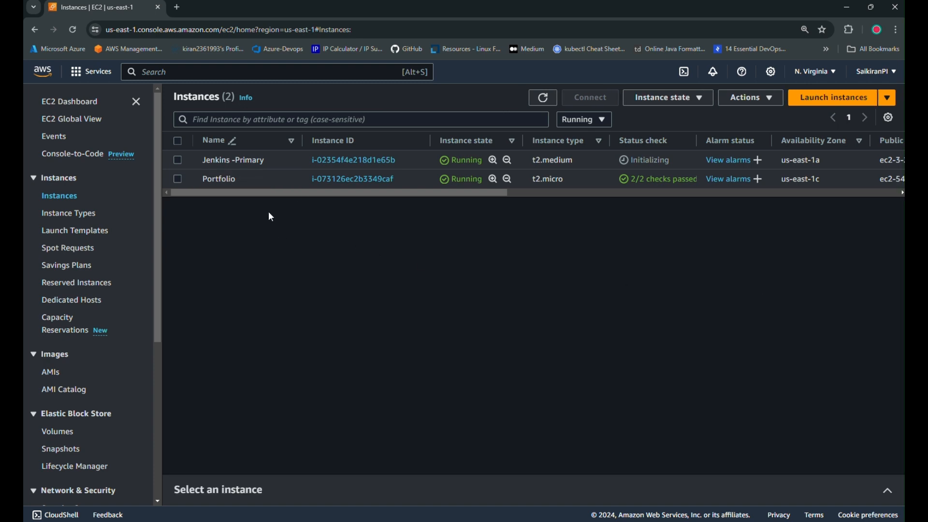
{"action": "left_click", "coordinate": [178, 161]}
{"action": "left_click", "coordinate": [584, 100]}
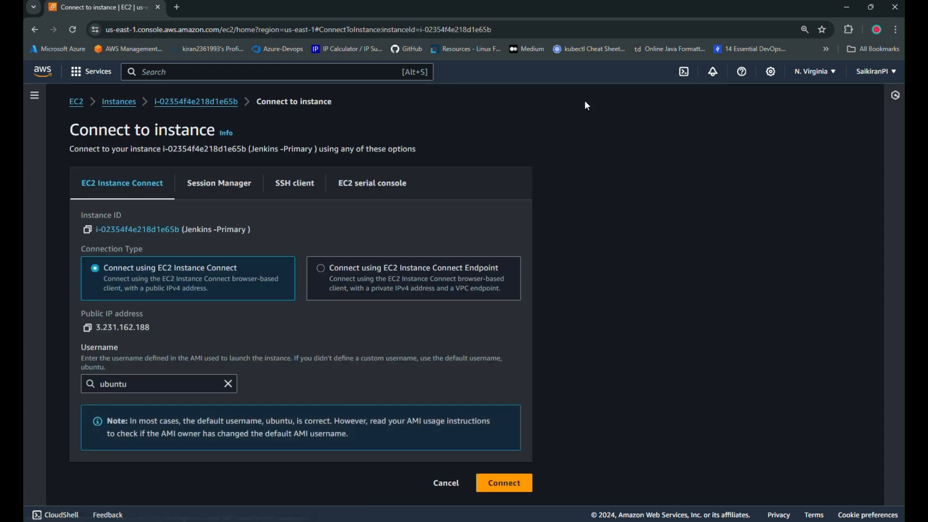
{"action": "scroll", "coordinate": [457, 361], "scroll_direction": "down", "scroll_amount": 2}
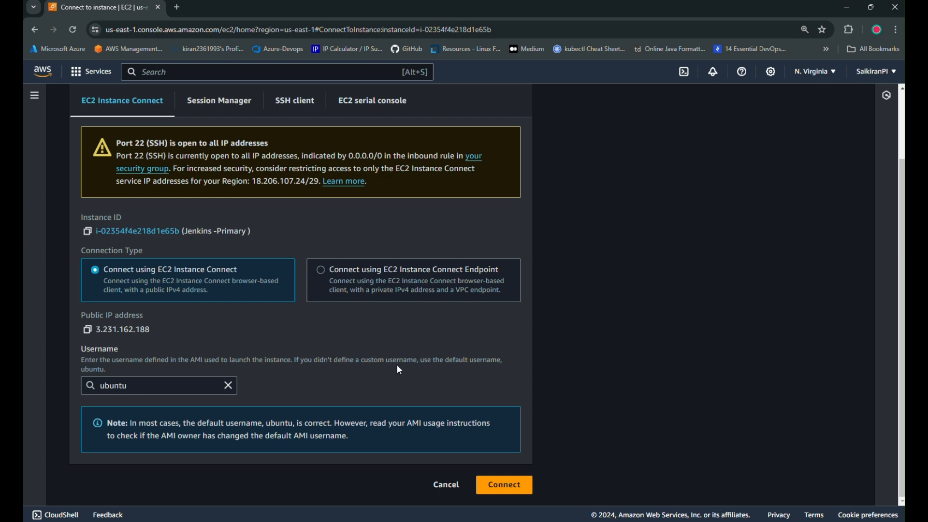
Connect via EC2 Instance Connect, become root with sudo su -, and check java -version.
{"action": "left_click", "coordinate": [506, 483]}
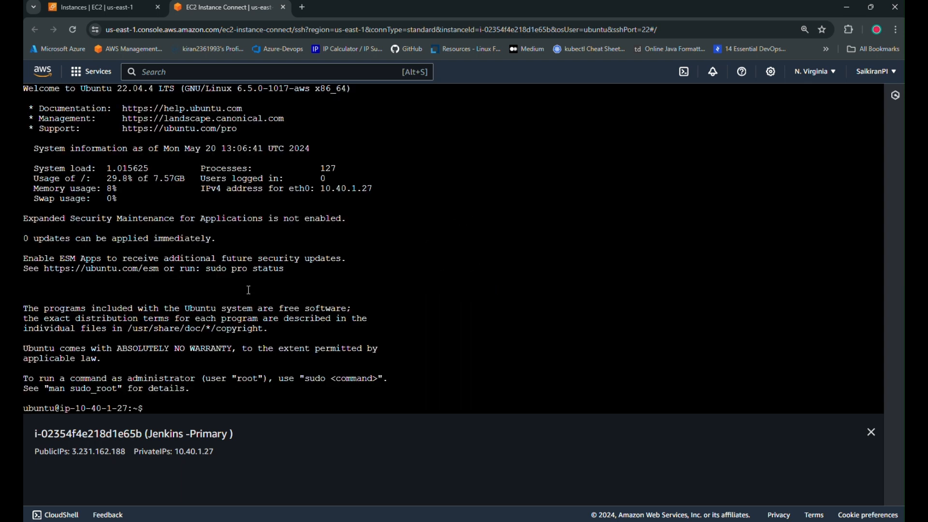
{"action": "type", "text": "sudo su 0"}
{"action": "key", "text": "BackSpace"}
{"action": "type", "text": "-"}
{"action": "key", "text": "Return"}
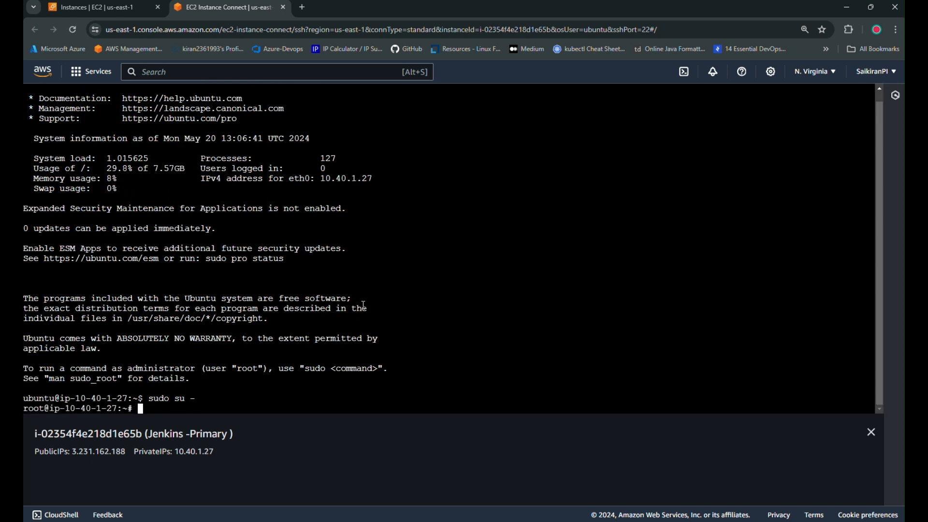
{"action": "key", "text": "ctrl+l"}
{"action": "type", "text": "sudo a"}
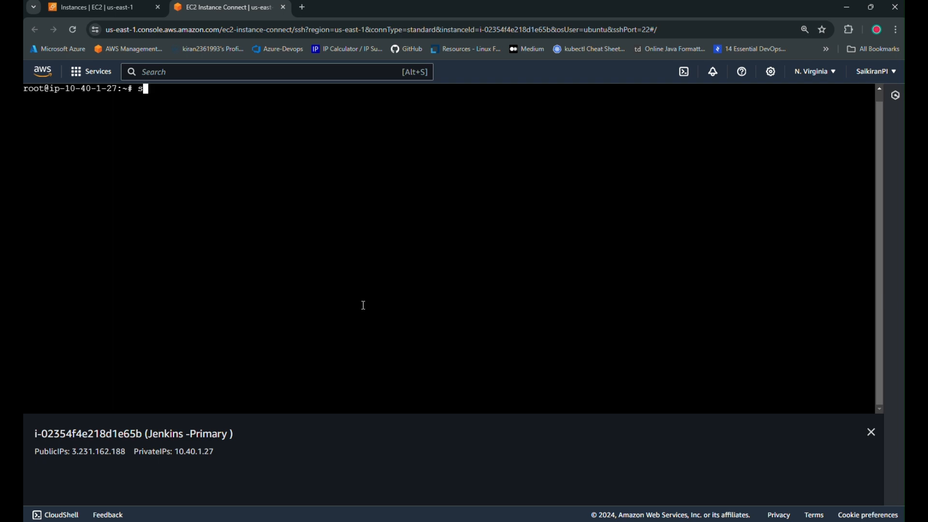
{"action": "type", "text": "pt up[dat"}
{"action": "key", "text": "BackSpace"}
{"action": "key", "text": "BackSpace"}
{"action": "key", "text": "BackSpace"}
{"action": "key", "text": "BackSpace"}
{"action": "key", "text": "BackSpace"}
{"action": "key", "text": "BackSpace"}
{"action": "key", "text": "BackSpace"}
{"action": "key", "text": "BackSpace"}
{"action": "key", "text": "BackSpace"}
{"action": "key", "text": "BackSpace"}
{"action": "key", "text": "BackSpace"}
{"action": "key", "text": "BackSpace"}
{"action": "key", "text": "BackSpace"}
{"action": "key", "text": "BackSpace"}
{"action": "key", "text": "BackSpace"}
{"action": "type", "text": "java -version"}
{"action": "key", "text": "Return"}
{"action": "key", "text": "ctrl+l"}
Create /var/lib/jenkins and open /etc/fstab in nano, moving to its third line.
{"action": "type", "text": "mkdir /var/lib/je"}
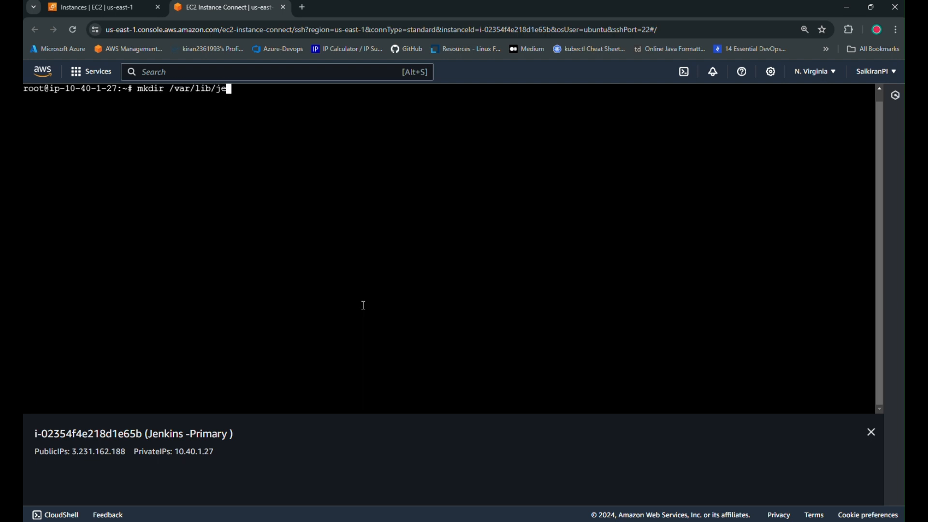
{"action": "type", "text": "nkins"}
{"action": "key", "text": "Return"}
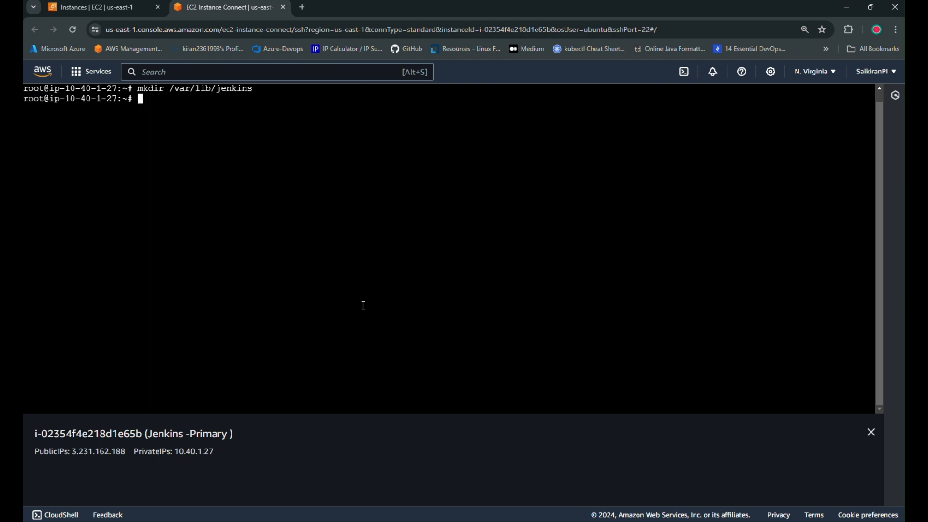
{"action": "type", "text": "nano "}
{"action": "type", "text": "etc/fst"}
{"action": "key", "text": "BackSpace"}
{"action": "key", "text": "BackSpace"}
{"action": "key", "text": "Left"}
{"action": "key", "text": "Left"}
{"action": "key", "text": "Left"}
{"action": "key", "text": "Left"}
{"action": "key", "text": "Left"}
{"action": "type", "text": "/"}
{"action": "key", "text": "Right"}
{"action": "key", "text": "Right"}
{"action": "key", "text": "Right"}
{"action": "key", "text": "Right"}
{"action": "key", "text": "Right"}
{"action": "type", "text": "stab"}
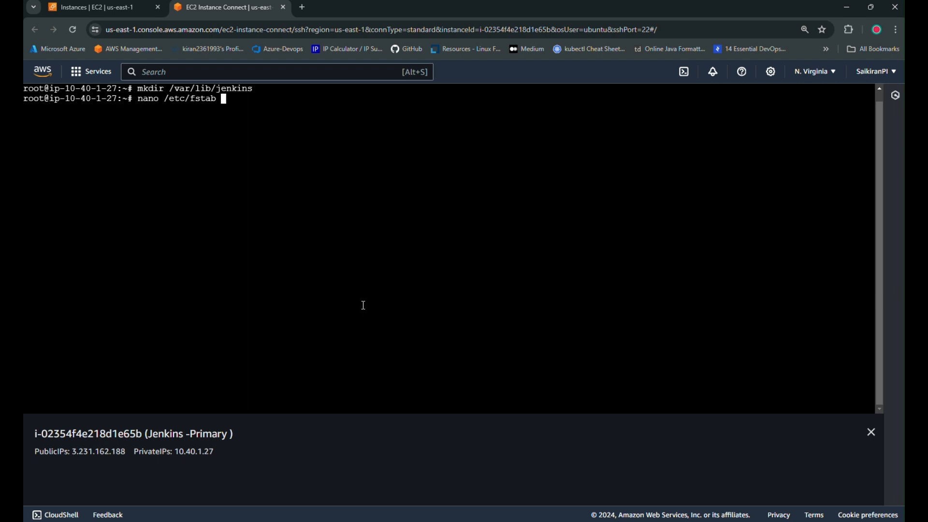
{"action": "key", "text": "Return"}
{"action": "key", "text": "Down"}
{"action": "key", "text": "Down"}
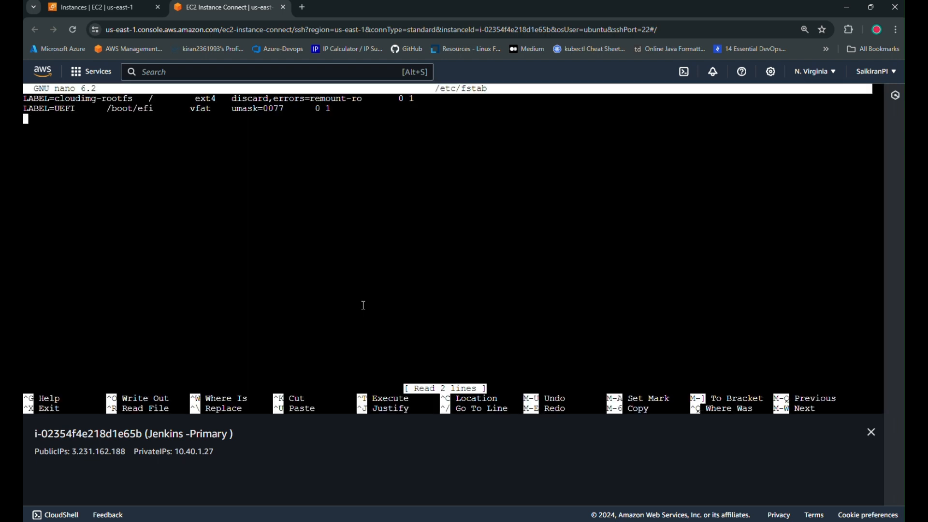
Open the EFS console in a new tab and refresh the EC2 instances list, sorted by name.
{"action": "left_click", "coordinate": [91, 7]}
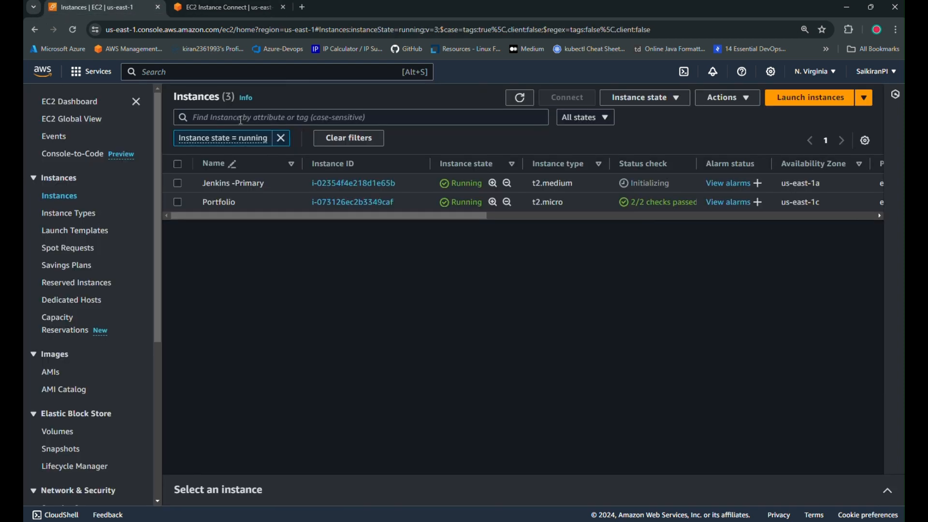
{"action": "type", "text": "efs"}
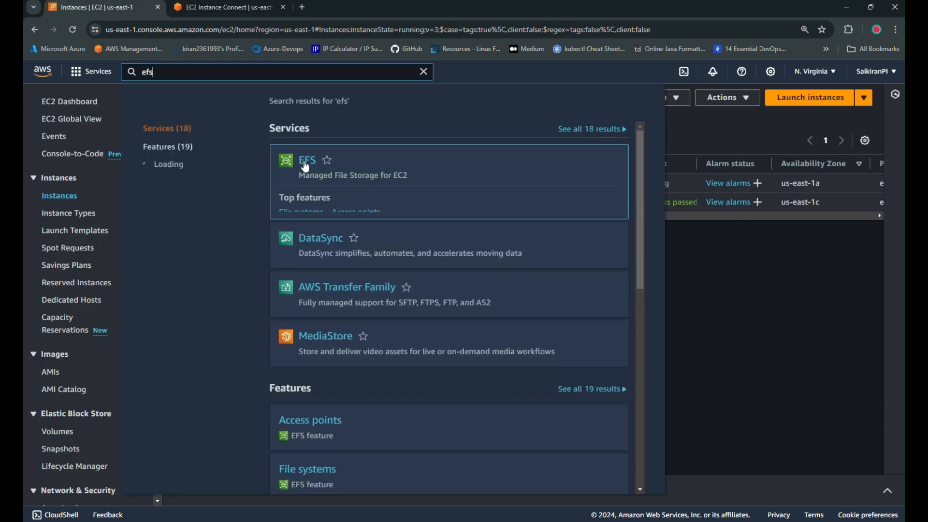
{"action": "right_click", "coordinate": [306, 167]}
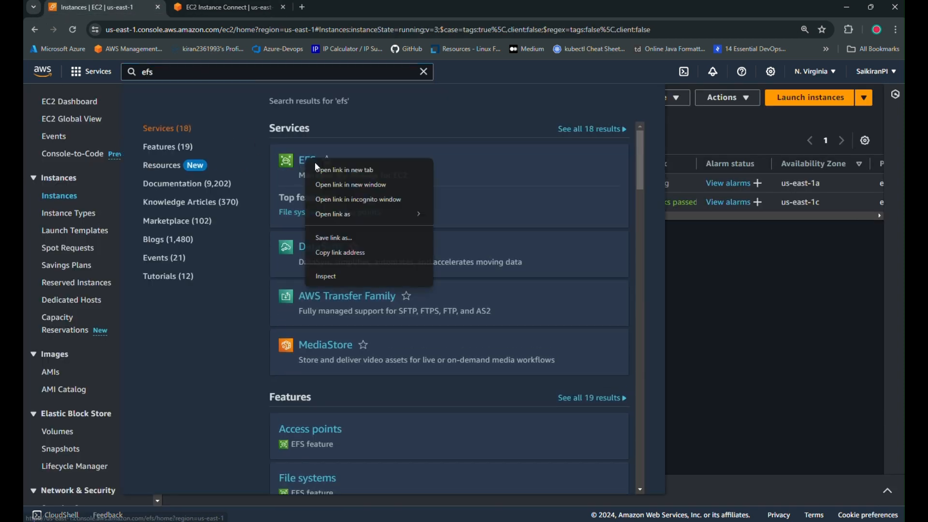
{"action": "left_click", "coordinate": [339, 170]}
{"action": "left_click", "coordinate": [704, 364]}
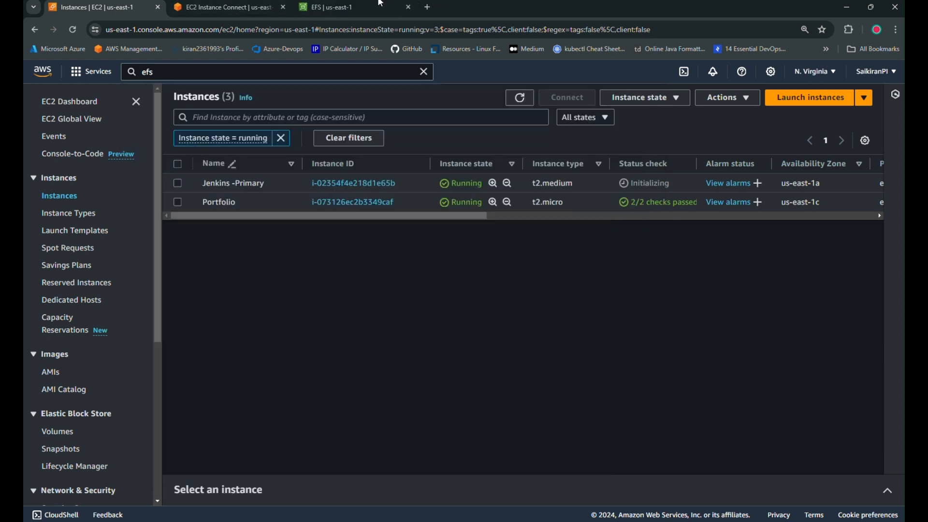
{"action": "left_click", "coordinate": [519, 97]}
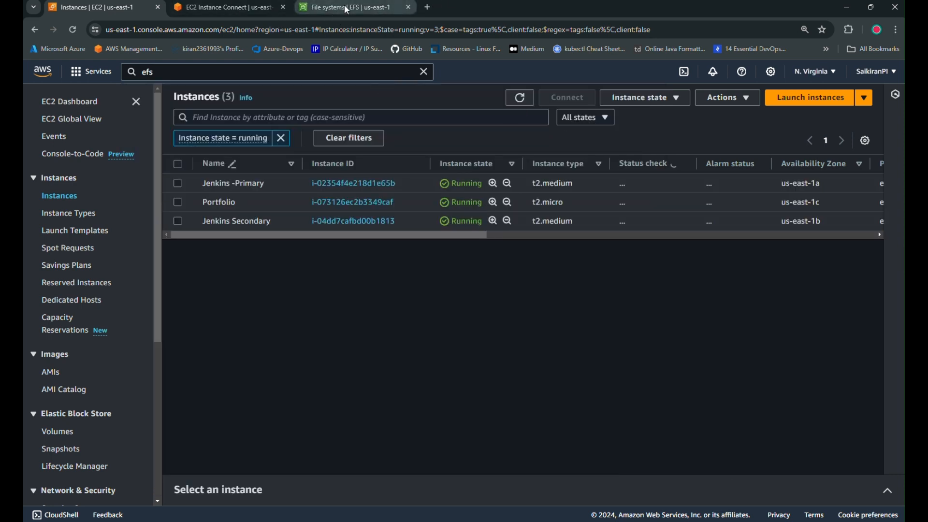
{"action": "left_click", "coordinate": [288, 164]}
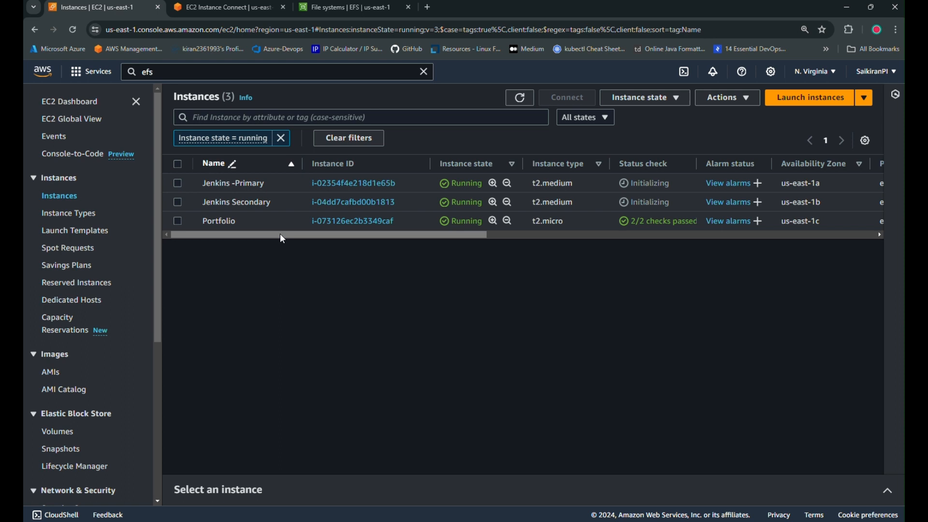
Delete file system fs-01ec0adc9e4207e96, confirming with its pasted ID, and refresh the list.
{"action": "left_click", "coordinate": [346, 7]}
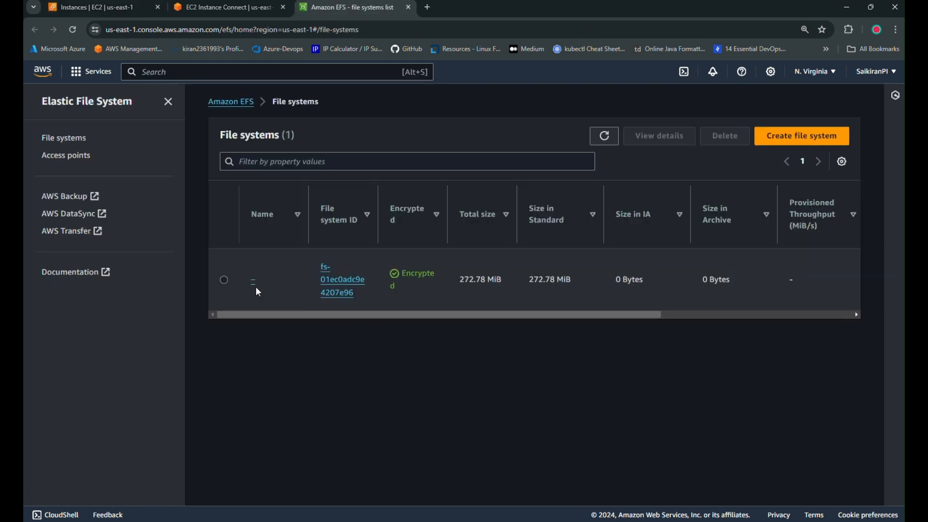
{"action": "left_click", "coordinate": [223, 280]}
{"action": "left_click", "coordinate": [725, 136]}
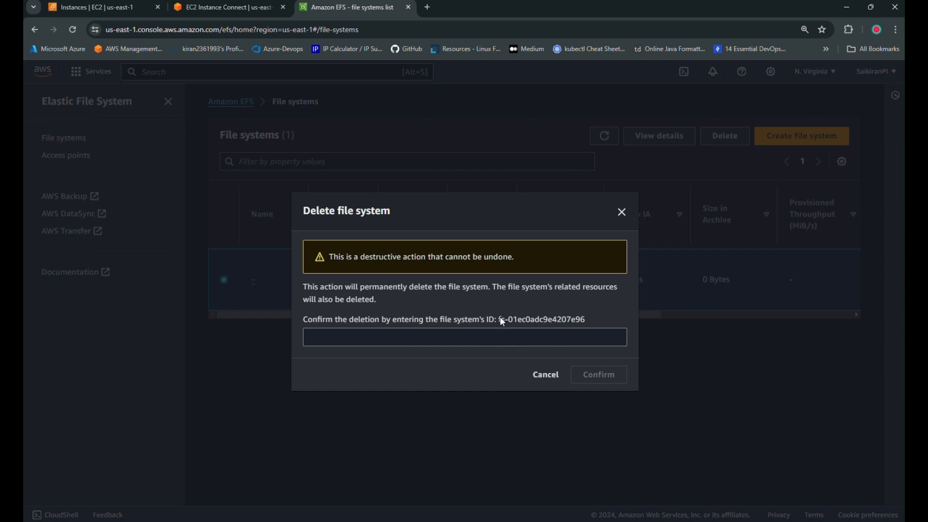
{"action": "left_click_drag", "start_coordinate": [500, 318], "coordinate": [588, 317]}
{"action": "left_click", "coordinate": [438, 345]}
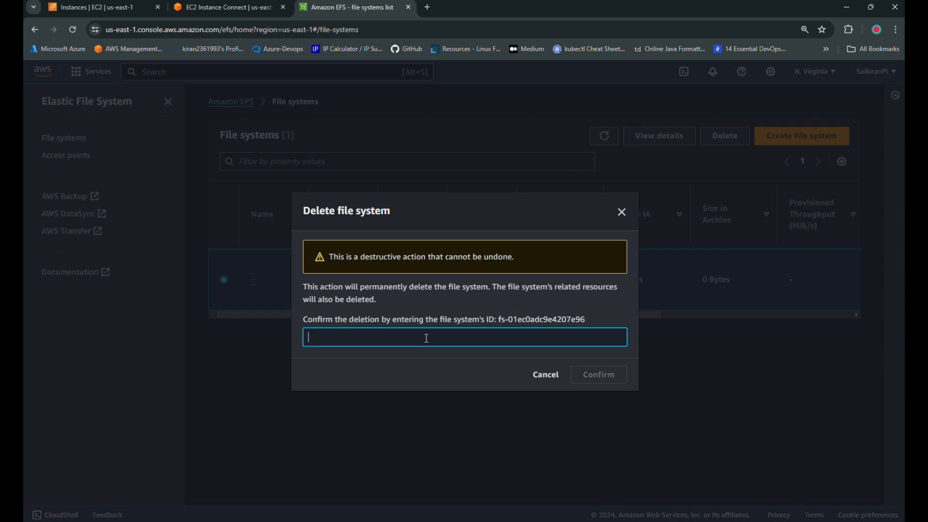
{"action": "type", "text": "fs-01ec0adc9e4207e96"}
{"action": "key", "text": "Return"}
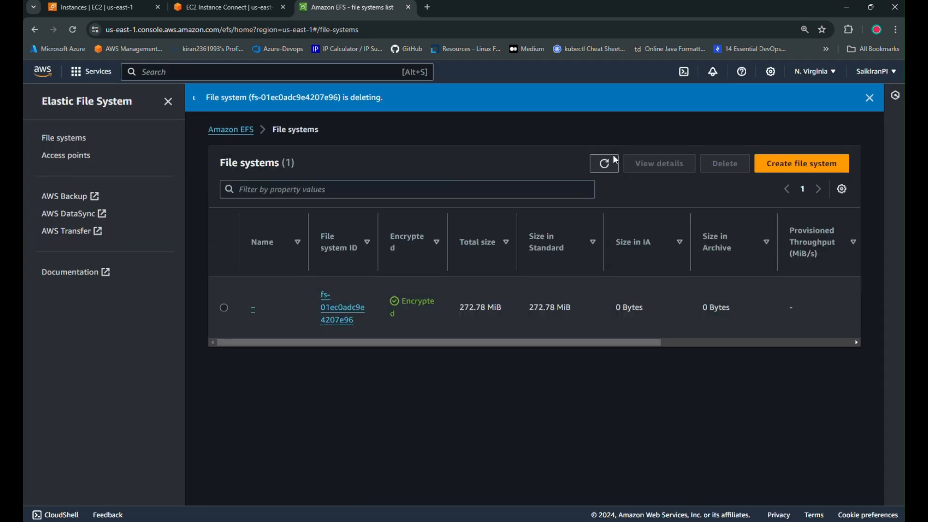
{"action": "left_click", "coordinate": [608, 166]}
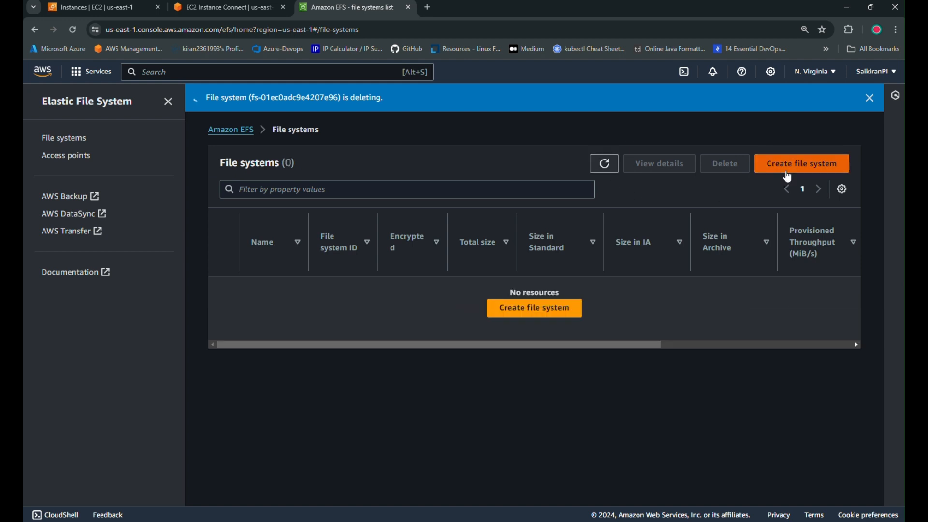
{"action": "left_click", "coordinate": [788, 166]}
Create the file system in the chosen VPC, open fs-0bfdccde40b0f6c5c, and copy its DNS name.
{"action": "left_click", "coordinate": [355, 285]}
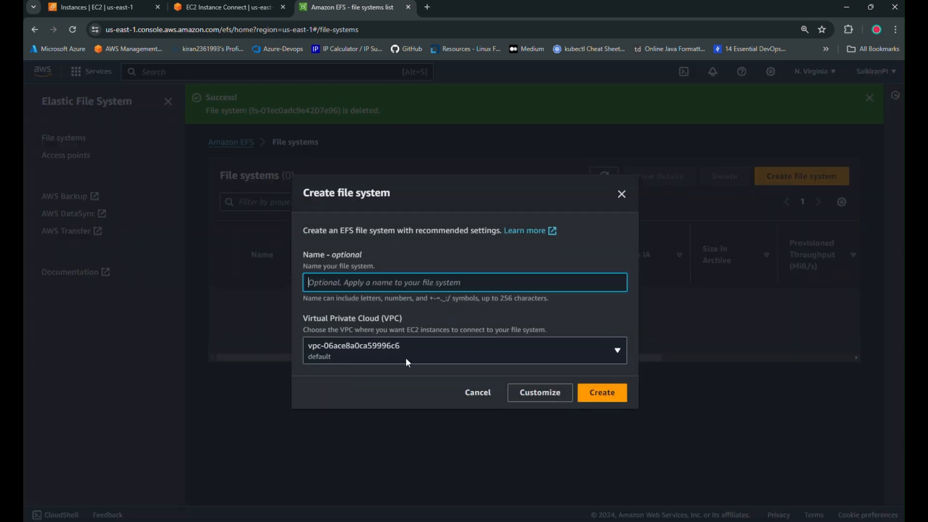
{"action": "left_click", "coordinate": [387, 365]}
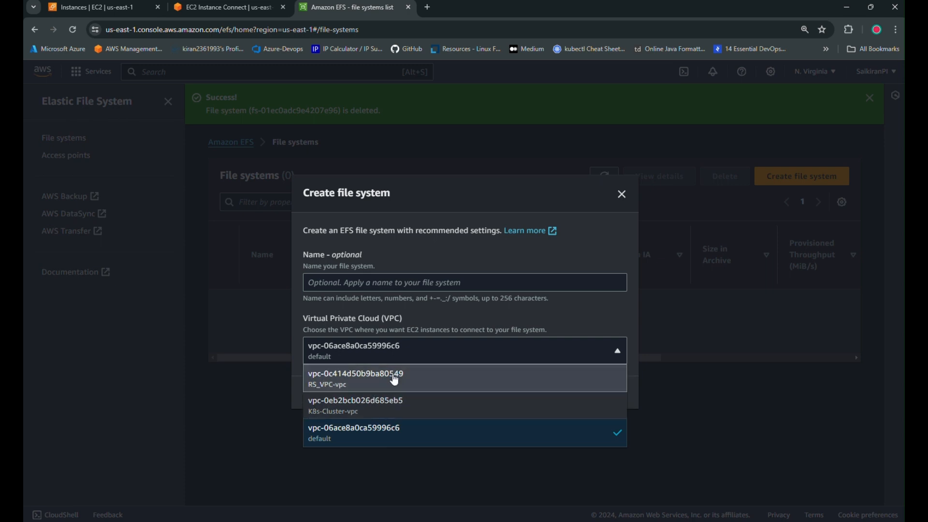
{"action": "left_click", "coordinate": [358, 379]}
{"action": "left_click", "coordinate": [810, 450]}
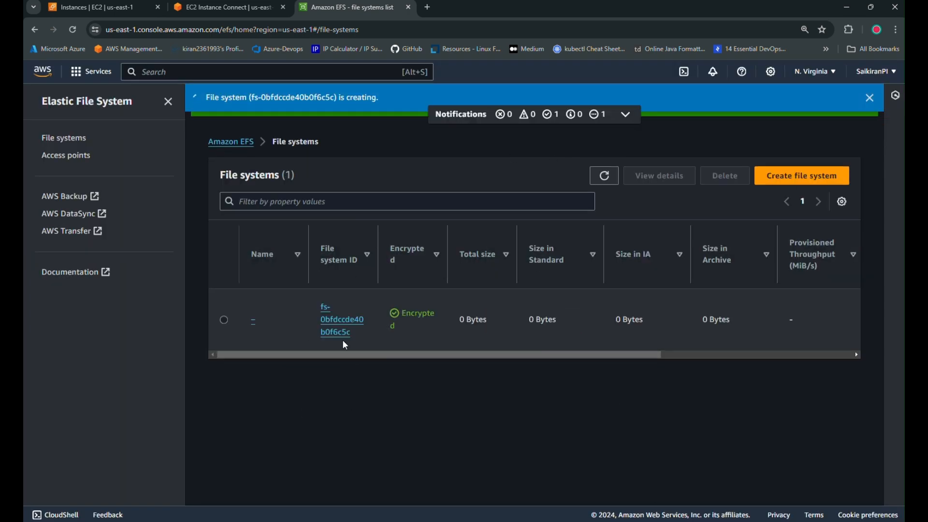
{"action": "left_click", "coordinate": [342, 320]}
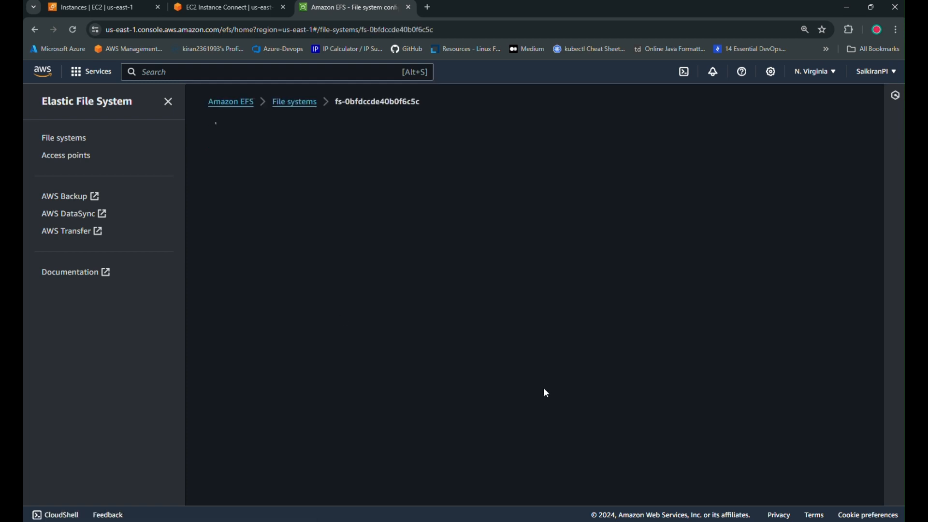
{"action": "scroll", "coordinate": [610, 297], "scroll_direction": "down", "scroll_amount": 2}
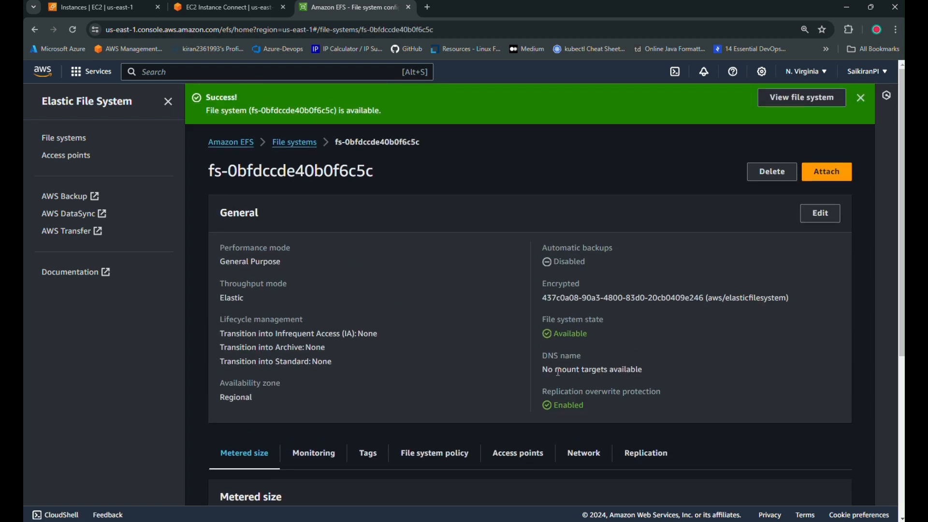
{"action": "left_click", "coordinate": [862, 98]}
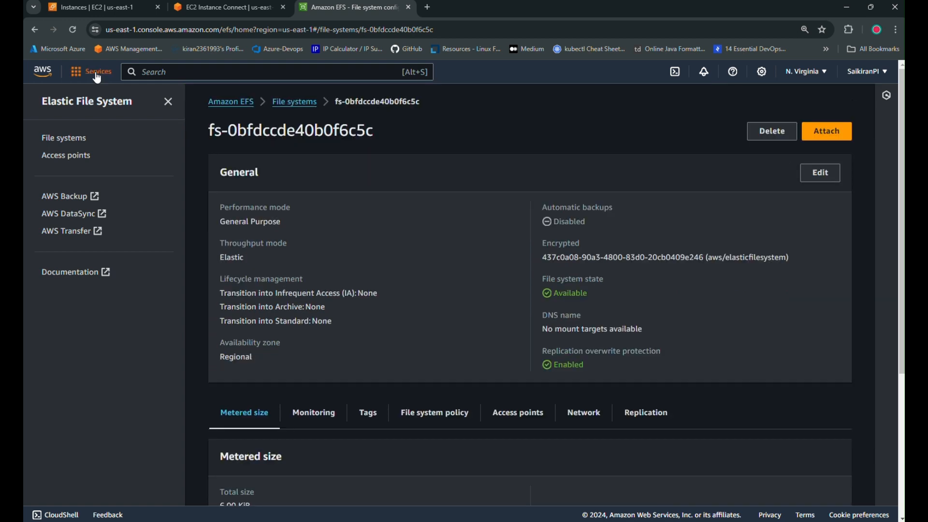
{"action": "left_click", "coordinate": [80, 32]}
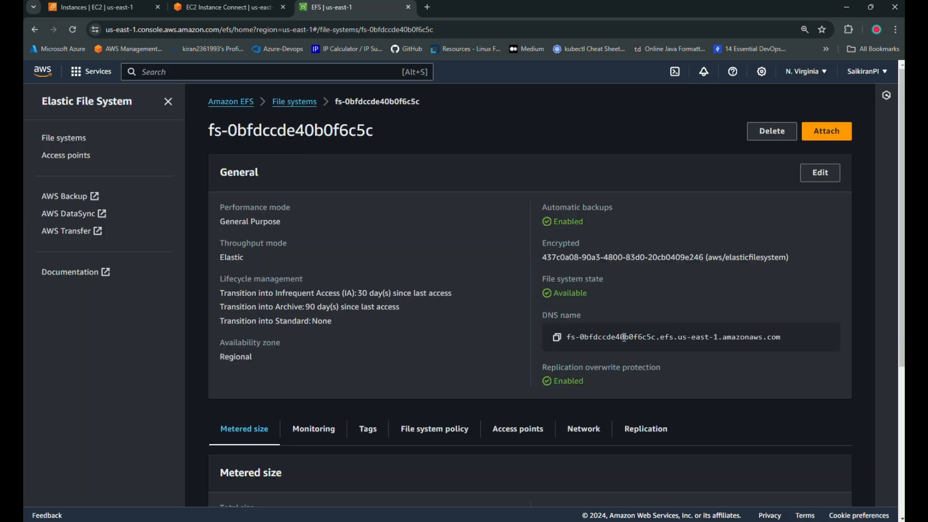
{"action": "left_click", "coordinate": [557, 338]}
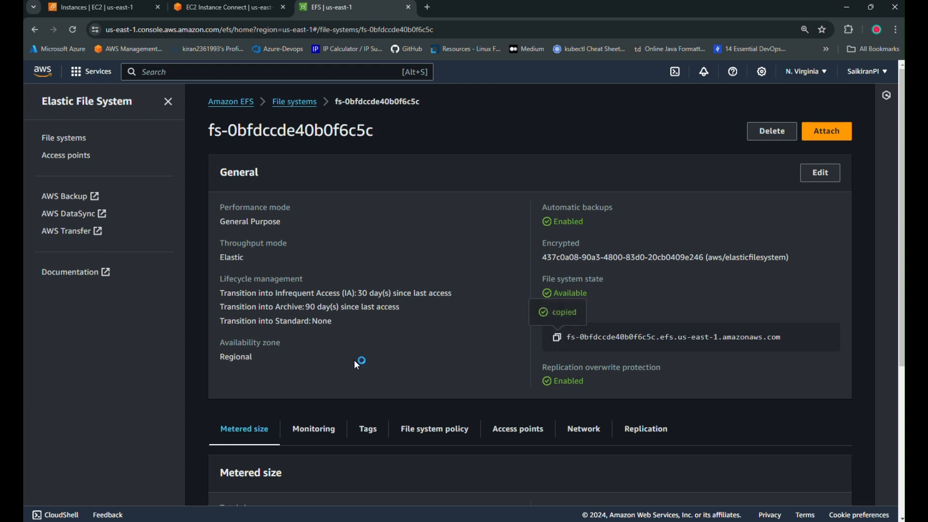
{"action": "scroll", "coordinate": [354, 361], "scroll_direction": "down", "scroll_amount": 3}
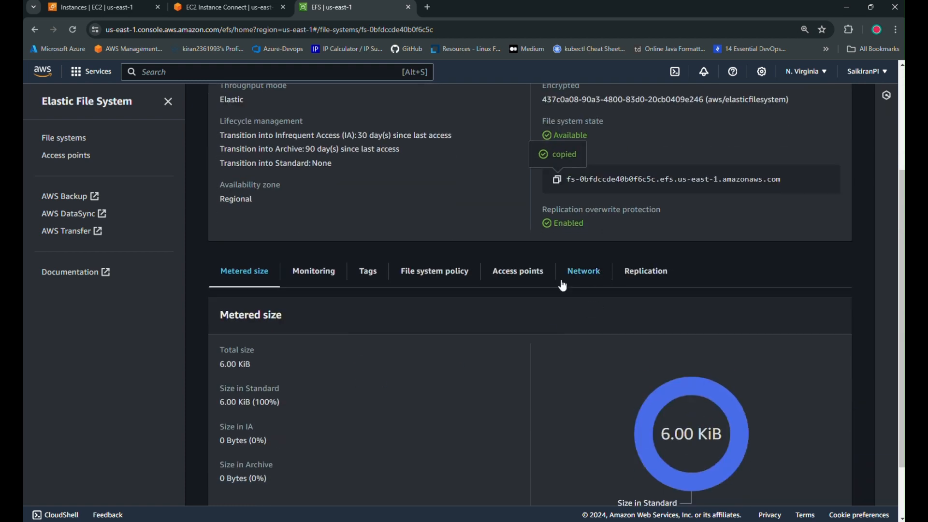
Refresh the EFS Network tab until all three mount targets show Available.
{"action": "left_click", "coordinate": [518, 270]}
{"action": "left_click", "coordinate": [584, 340]}
{"action": "scroll", "coordinate": [499, 352], "scroll_direction": "down", "scroll_amount": 3}
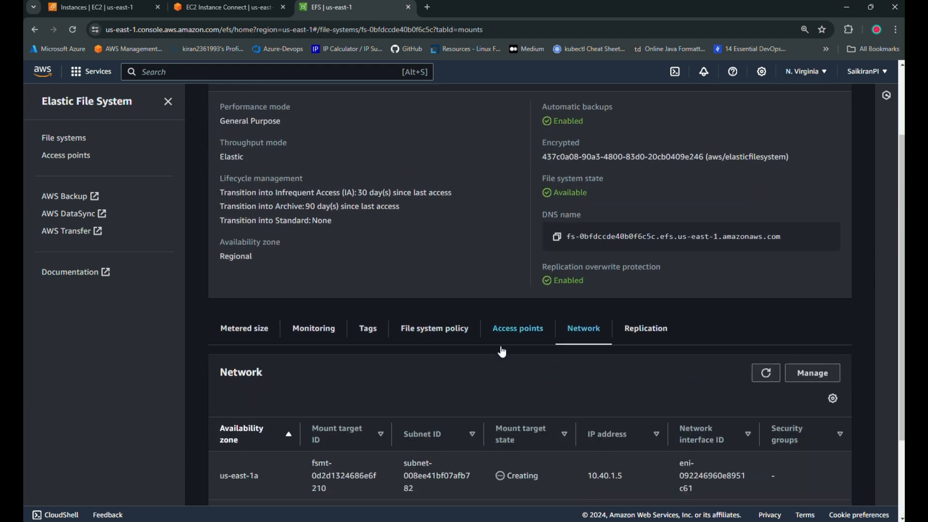
{"action": "left_click", "coordinate": [765, 264]}
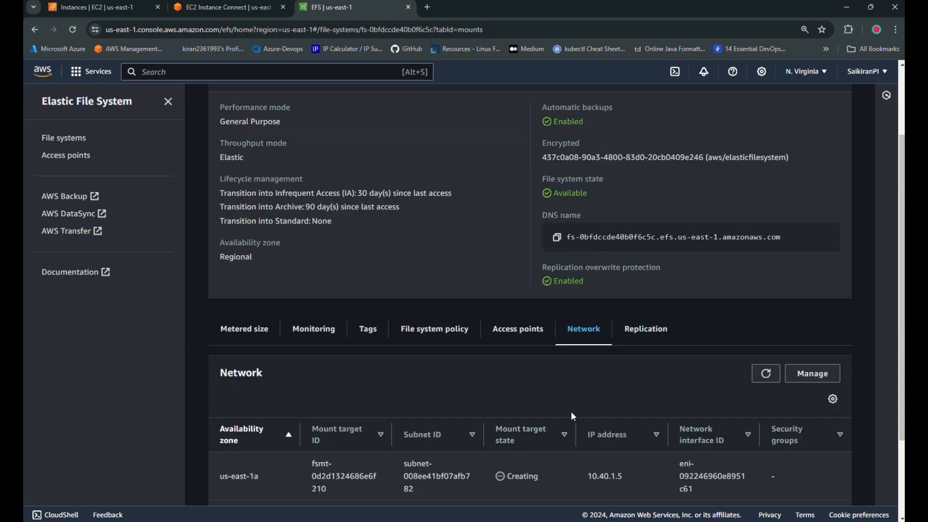
{"action": "scroll", "coordinate": [570, 411], "scroll_direction": "down", "scroll_amount": 2}
{"action": "left_click", "coordinate": [766, 261]}
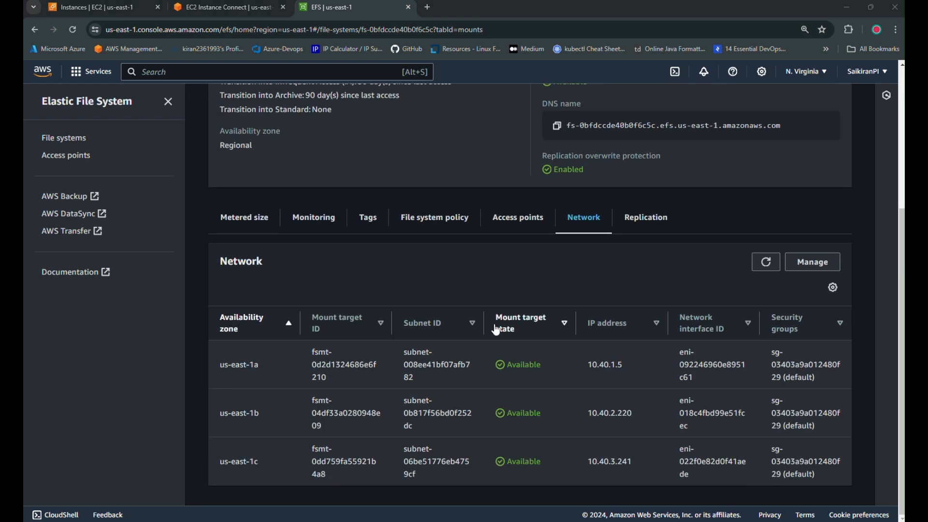
Remove the default security group from mount targets us-east-1a, 1b and 1c.
{"action": "left_click", "coordinate": [822, 264]}
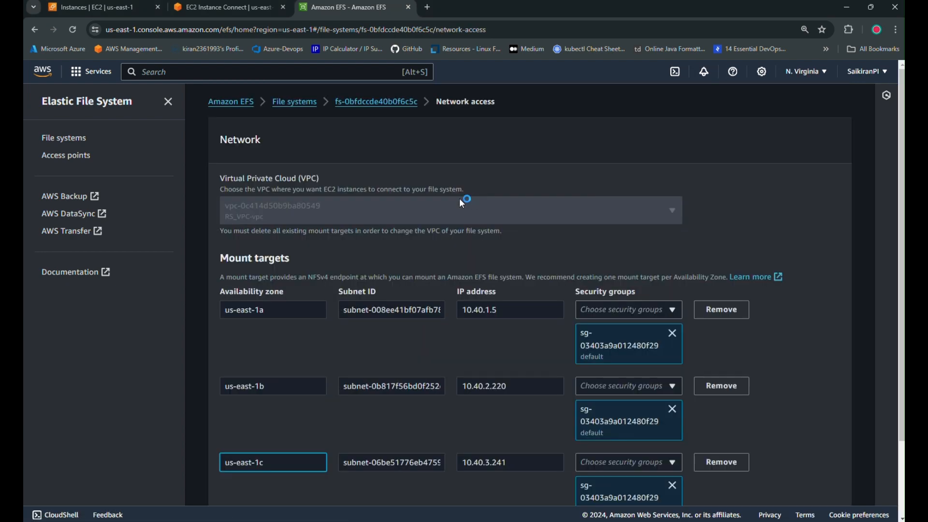
{"action": "scroll", "coordinate": [538, 379], "scroll_direction": "down", "scroll_amount": 2}
{"action": "left_click", "coordinate": [668, 244]}
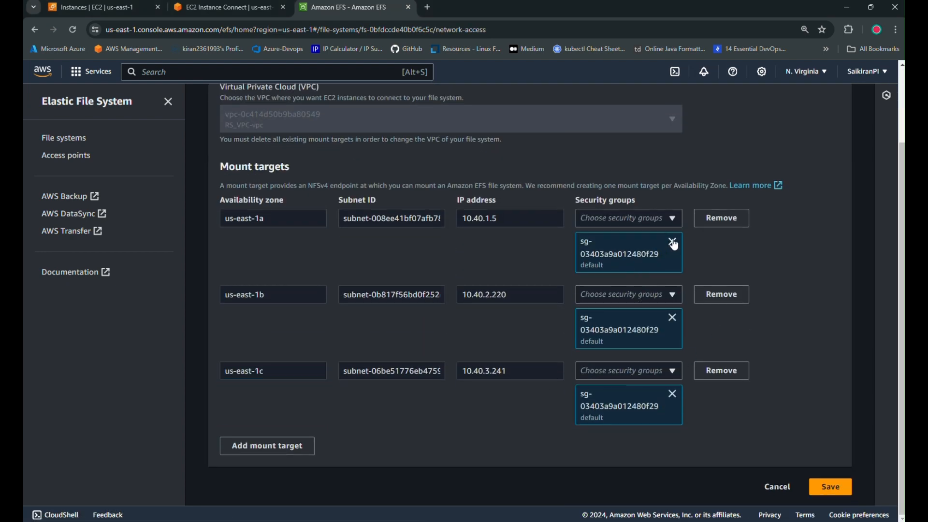
{"action": "left_click", "coordinate": [671, 319]}
{"action": "left_click", "coordinate": [676, 385]}
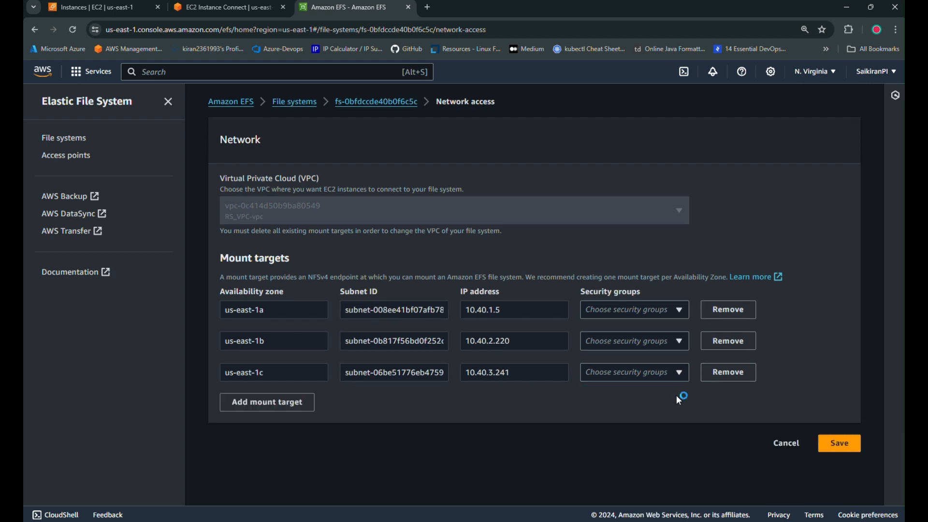
Assign RS-SG to each of the three mount targets and save the changes.
{"action": "left_click", "coordinate": [674, 313]}
{"action": "left_click", "coordinate": [633, 353]}
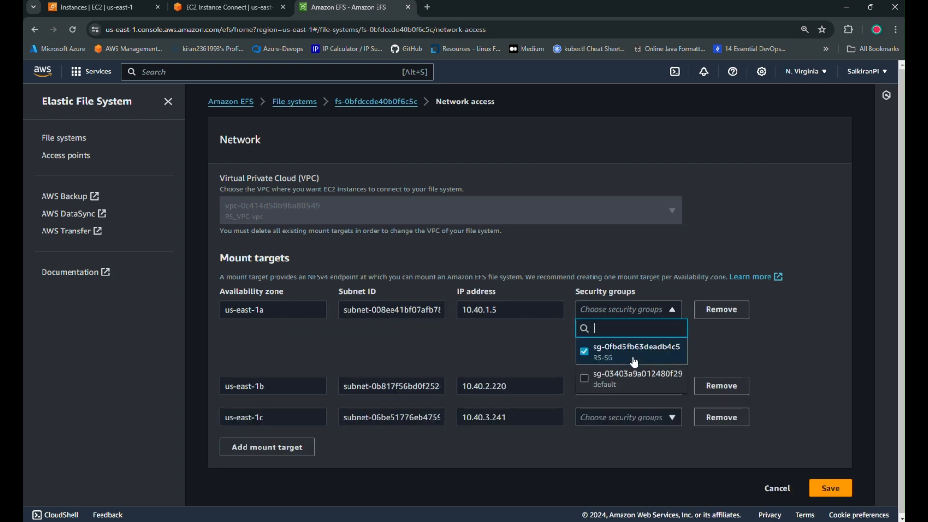
{"action": "left_click", "coordinate": [665, 398]}
{"action": "left_click", "coordinate": [664, 396]}
{"action": "left_click", "coordinate": [623, 421]}
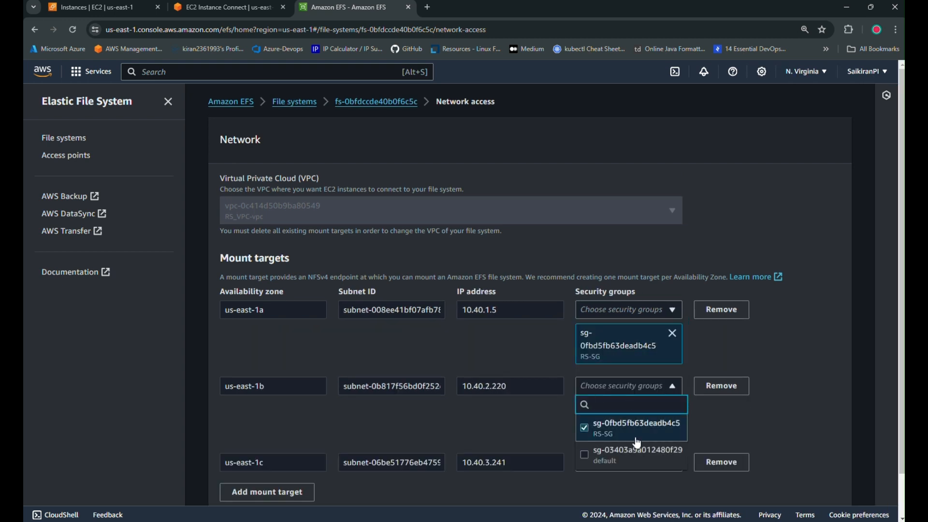
{"action": "left_click", "coordinate": [792, 409]}
{"action": "scroll", "coordinate": [791, 409], "scroll_direction": "down", "scroll_amount": 1}
{"action": "left_click", "coordinate": [628, 416]}
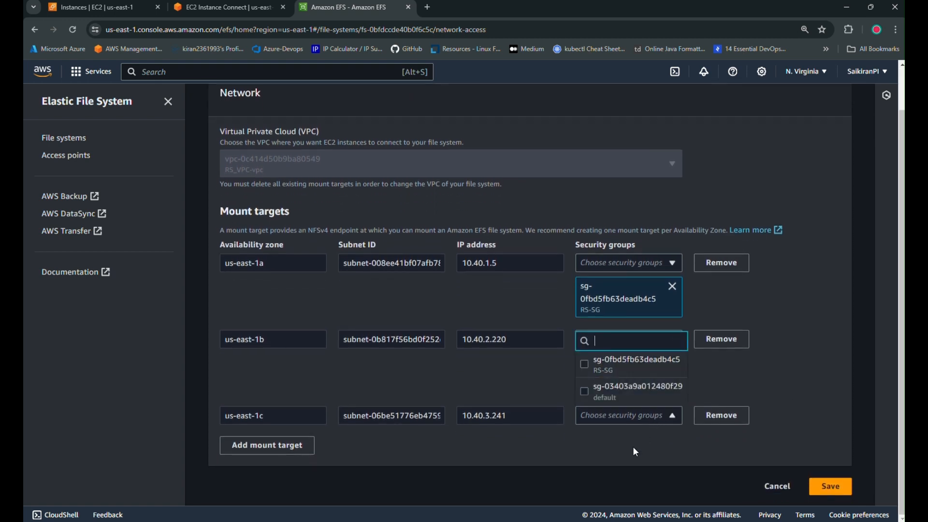
{"action": "left_click", "coordinate": [628, 364]}
{"action": "left_click", "coordinate": [489, 492]}
{"action": "scroll", "coordinate": [506, 473], "scroll_direction": "down", "scroll_amount": 2}
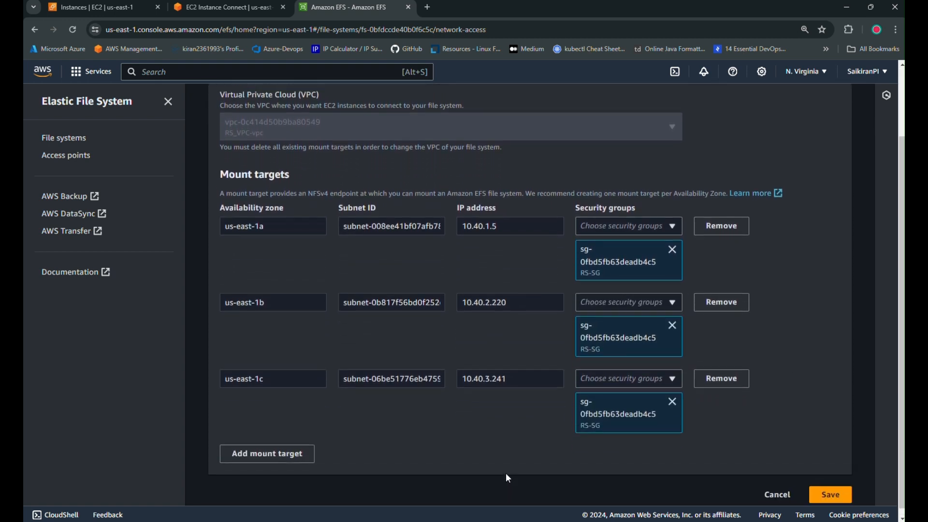
{"action": "left_click", "coordinate": [831, 485]}
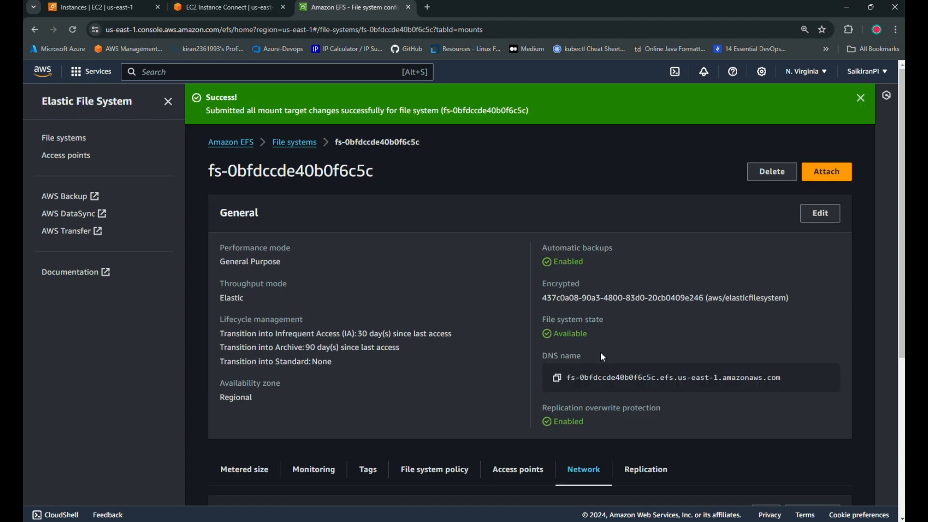
Copy the new EFS DNS name and open the 'text' notes file in VS Code.
{"action": "left_click", "coordinate": [557, 378]}
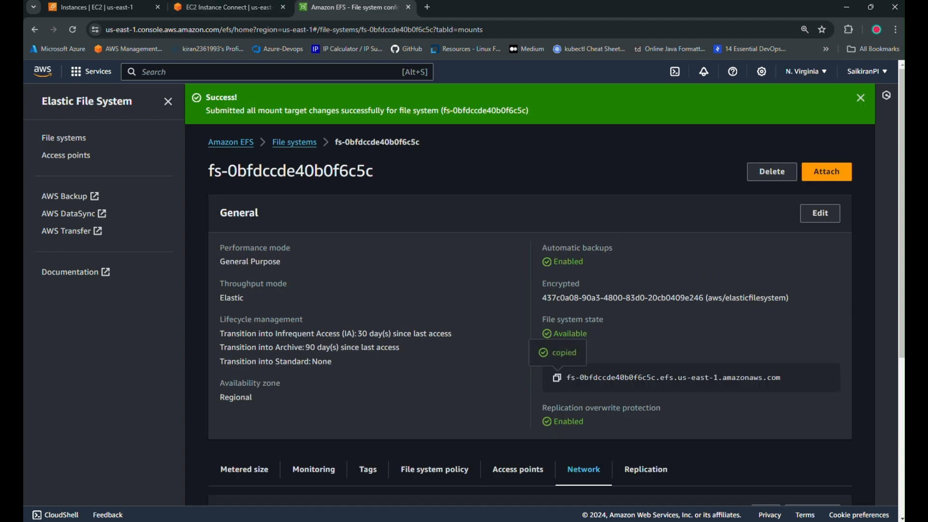
{"action": "key", "text": "alt+Tab"}
{"action": "scroll", "coordinate": [407, 208], "scroll_direction": "up", "scroll_amount": 4}
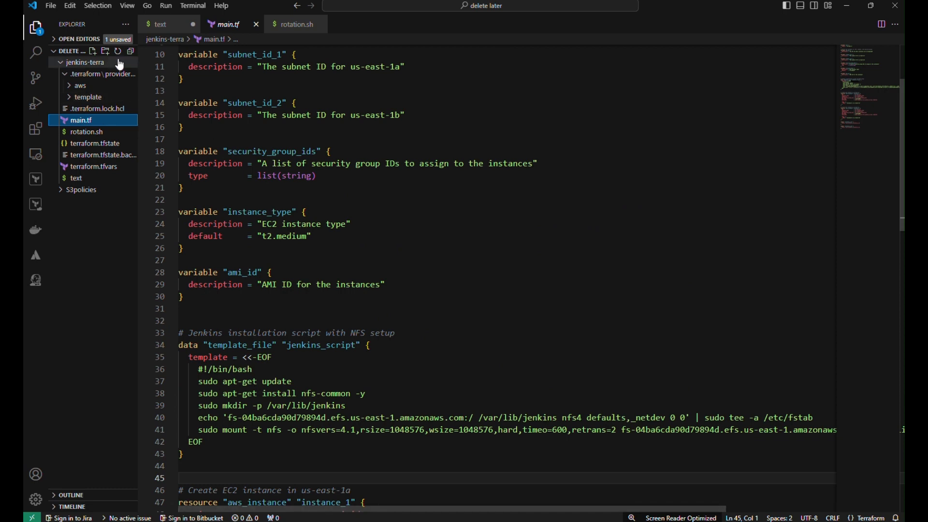
{"action": "left_click", "coordinate": [82, 179]}
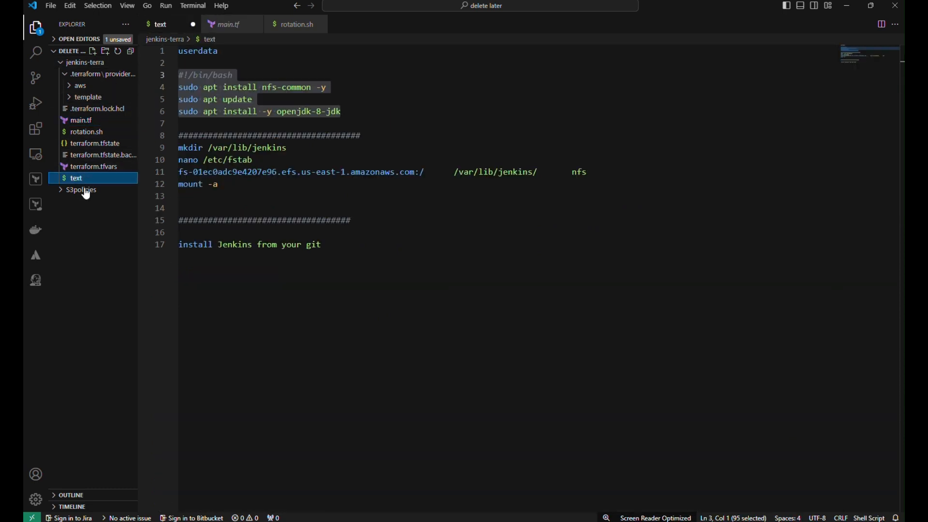
{"action": "left_click", "coordinate": [295, 195]}
{"action": "key", "text": "Return"}
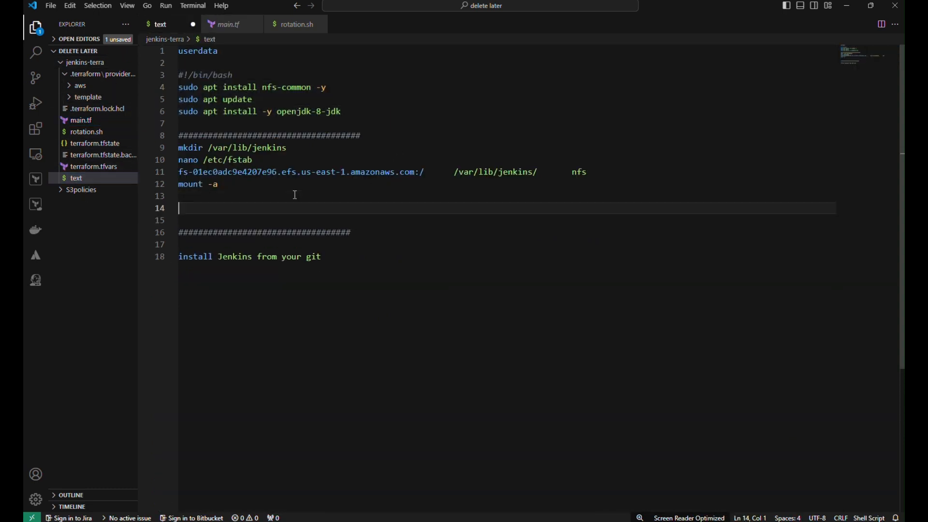
{"action": "key", "text": "ctrl+v"}
{"action": "key", "text": "ctrl+z"}
Replace the old EFS DNS name on line 11 with the new one and copy that line.
{"action": "left_click_drag", "start_coordinate": [416, 172], "coordinate": [143, 173]}
{"action": "key", "text": "BackSpace"}
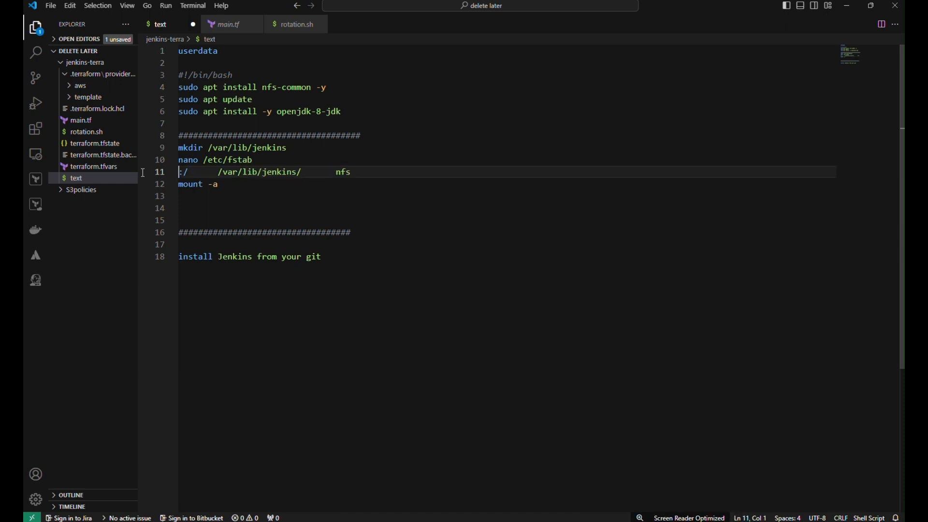
{"action": "key", "text": "ctrl+v"}
{"action": "left_click_drag", "start_coordinate": [415, 173], "coordinate": [358, 172]}
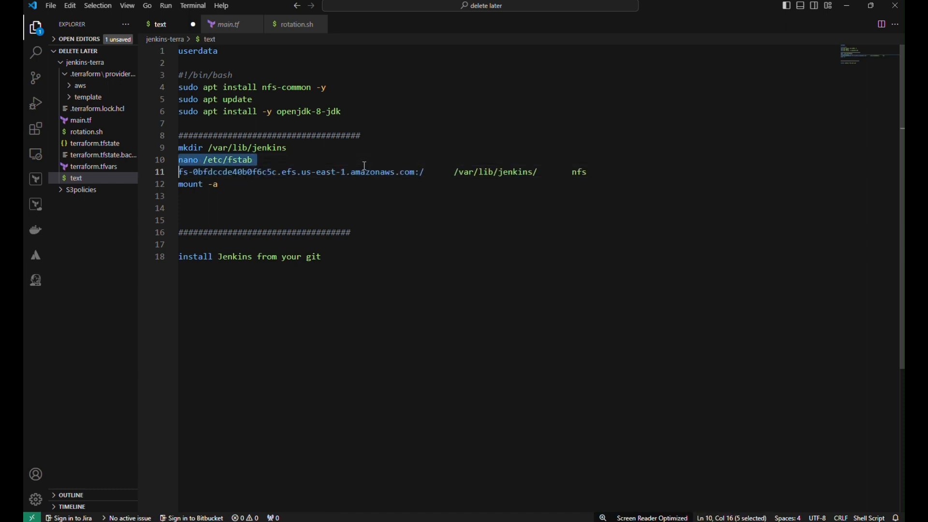
{"action": "triple_click", "coordinate": [352, 173]}
{"action": "key", "text": "alt+Tab"}
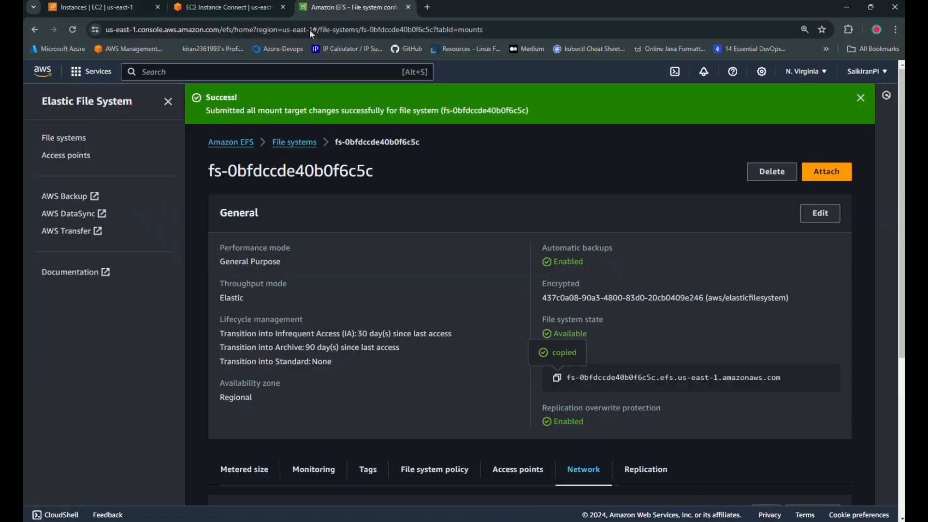
{"action": "left_click", "coordinate": [79, 7]}
Paste the EFS mount line into /etc/fstab on Primary, trim stray spaces, and save.
{"action": "left_click", "coordinate": [176, 7]}
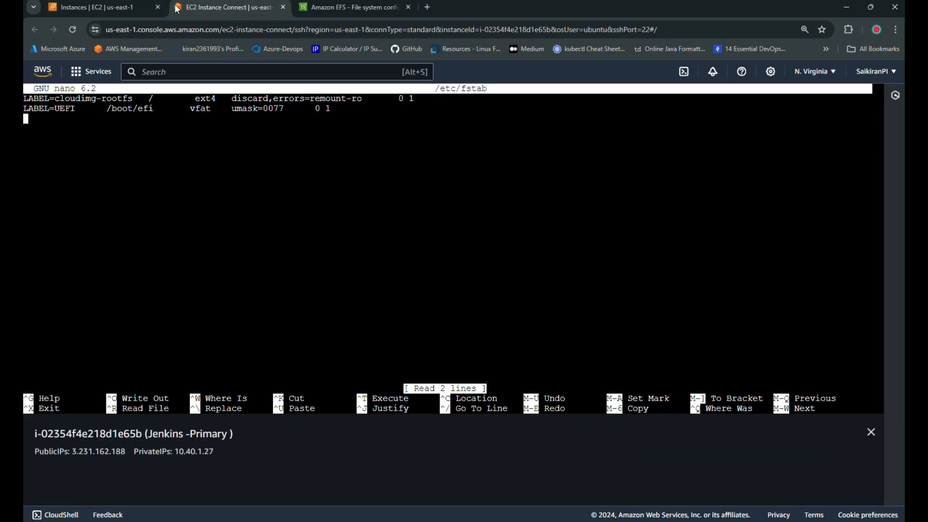
{"action": "left_click_drag", "start_coordinate": [204, 7], "coordinate": [79, 7]}
{"action": "right_click", "coordinate": [105, 157]}
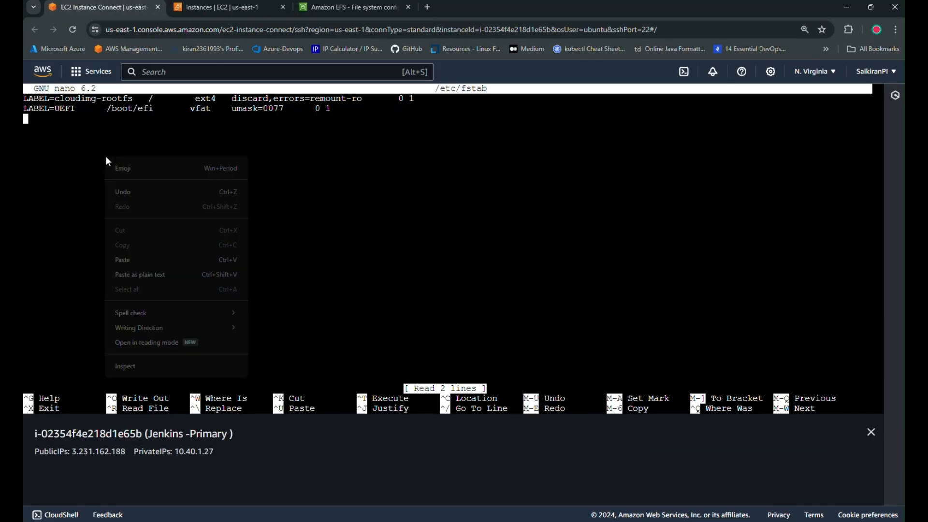
{"action": "left_click", "coordinate": [144, 260]}
{"action": "key", "text": "Left"}
{"action": "key", "text": "Left"}
{"action": "key", "text": "Left"}
{"action": "key", "text": "Left"}
{"action": "key", "text": "Left"}
{"action": "key", "text": "Left"}
{"action": "key", "text": "Left"}
{"action": "key", "text": "Left"}
{"action": "key", "text": "Left"}
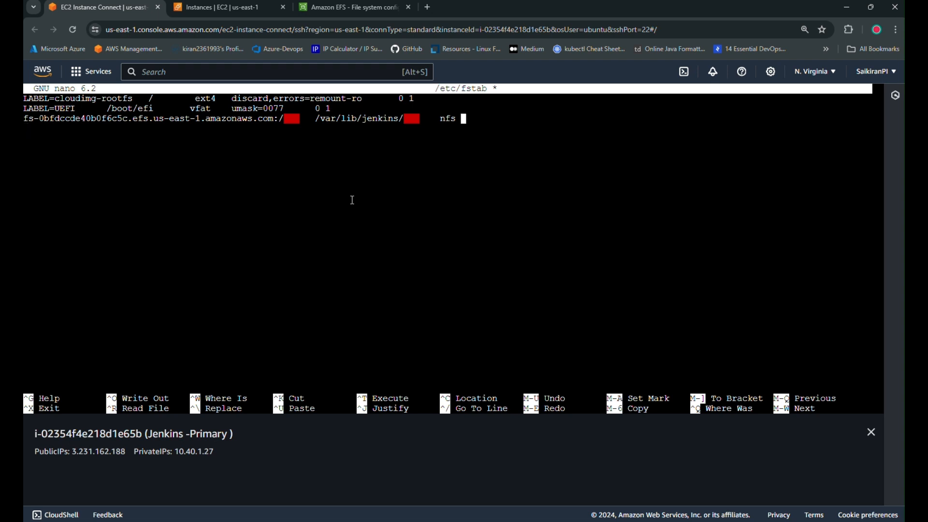
{"action": "key", "text": "Right"}
{"action": "key", "text": "Right"}
{"action": "key", "text": "BackSpace"}
{"action": "key", "text": "BackSpace"}
{"action": "key", "text": "BackSpace"}
{"action": "key", "text": "Left"}
{"action": "key", "text": "Left"}
{"action": "key", "text": "Left"}
{"action": "key", "text": "Left"}
{"action": "key", "text": "Left"}
{"action": "key", "text": "Left"}
{"action": "key", "text": "Left"}
{"action": "key", "text": "Left"}
{"action": "key", "text": "Left"}
{"action": "key", "text": "Left"}
{"action": "key", "text": "Left"}
{"action": "key", "text": "Left"}
{"action": "key", "text": "Left"}
{"action": "key", "text": "Left"}
{"action": "key", "text": "Left"}
{"action": "key", "text": "Left"}
{"action": "key", "text": "Left"}
{"action": "key", "text": "Left"}
{"action": "key", "text": "BackSpace"}
{"action": "key", "text": "BackSpace"}
{"action": "key", "text": "BackSpace"}
{"action": "key", "text": "BackSpace"}
{"action": "key", "text": "ctrl+x"}
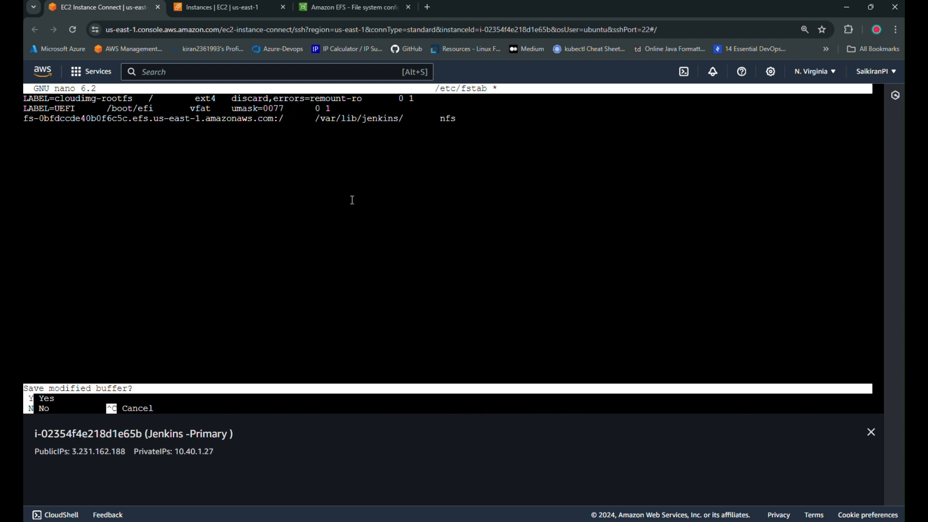
{"action": "key", "text": "y"}
{"action": "key", "text": "Return"}
Run mount -a, then confirm the EFS mount with df -h and cat /etc/fstab.
{"action": "type", "text": "d"}
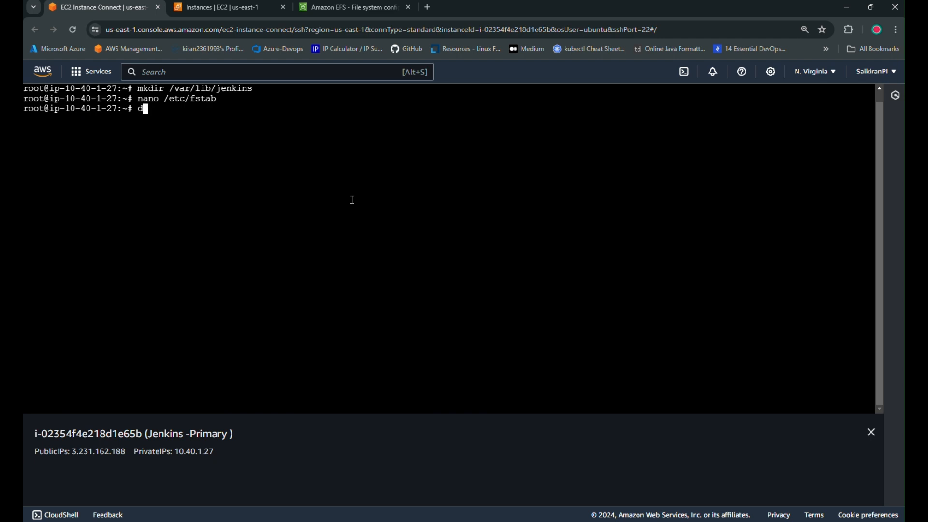
{"action": "type", "text": "f -h"}
{"action": "key", "text": "Return"}
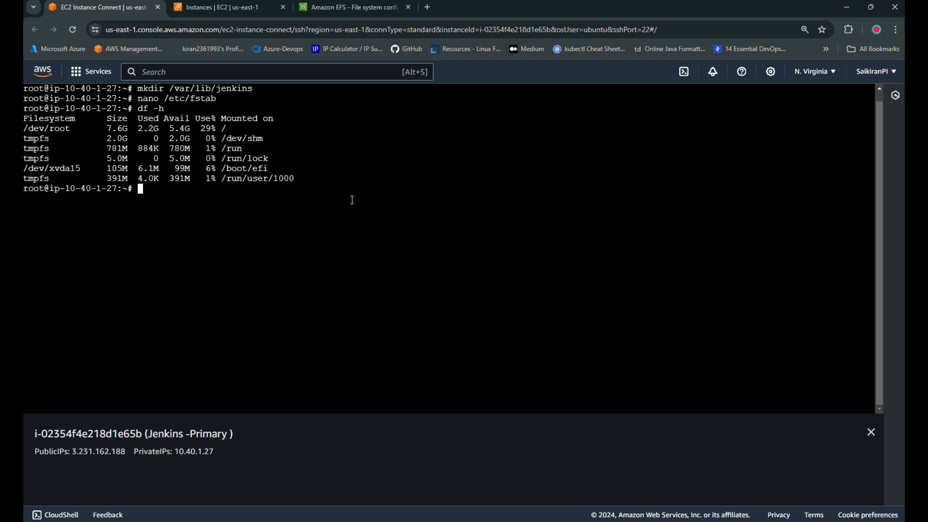
{"action": "type", "text": "mount -a"}
{"action": "key", "text": "Return"}
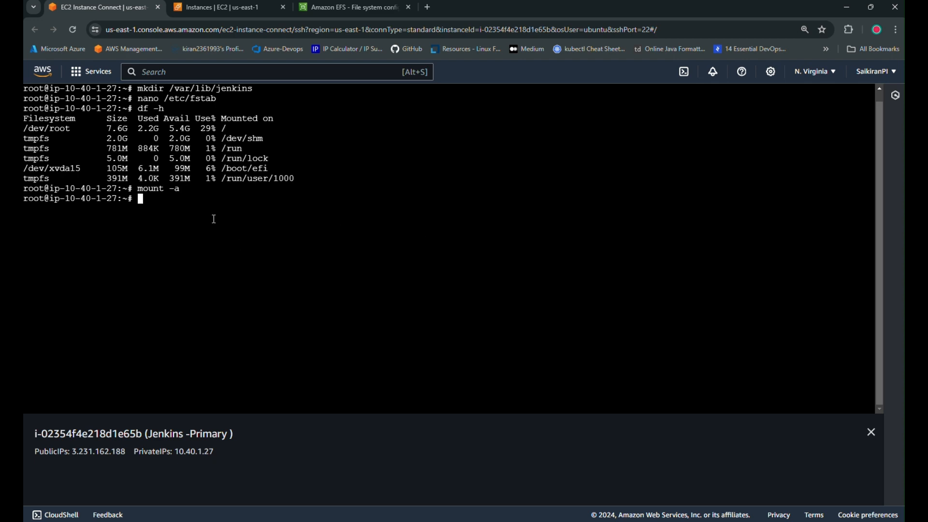
{"action": "type", "text": "df -h"}
{"action": "key", "text": "Return"}
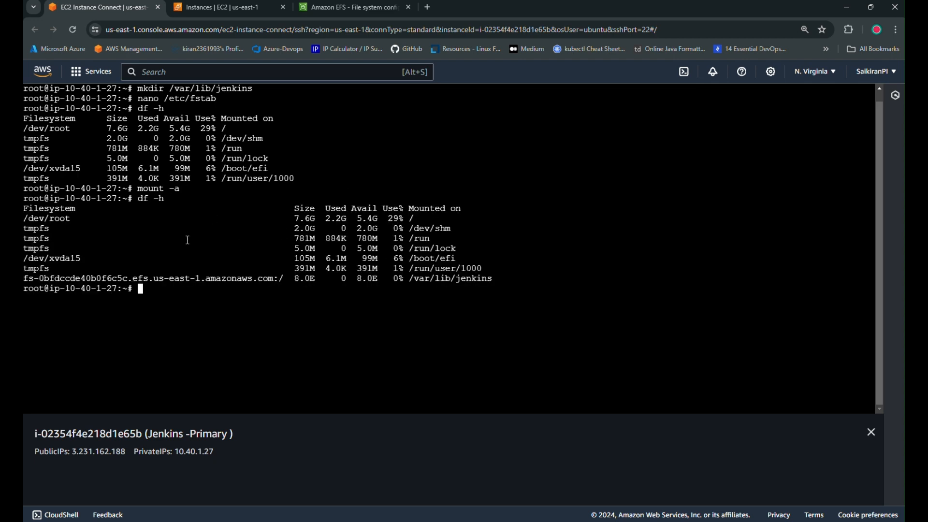
{"action": "double_click", "coordinate": [172, 271]}
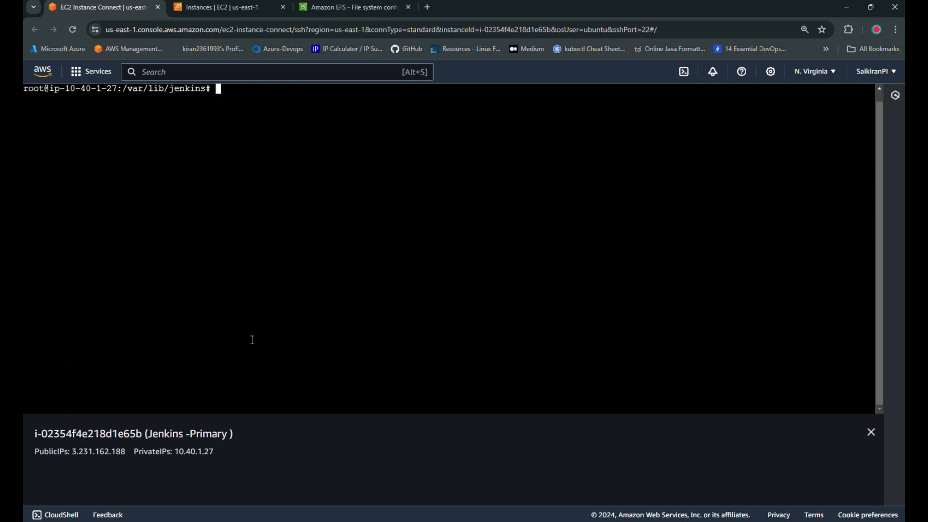
{"action": "type", "text": "cat /etc/fstab"}
{"action": "key", "text": "Return"}
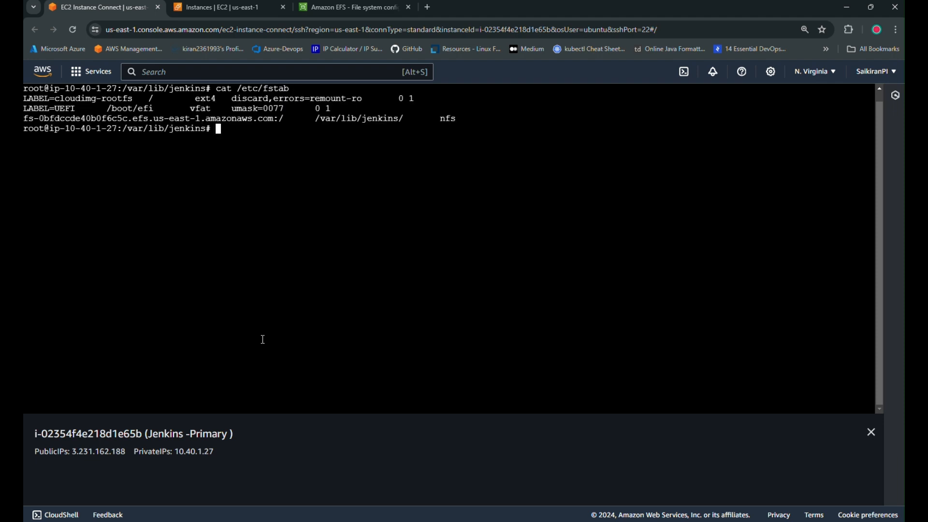
Connect to the Jenkins Secondary instance through EC2 Instance Connect.
{"action": "left_click", "coordinate": [217, 8]}
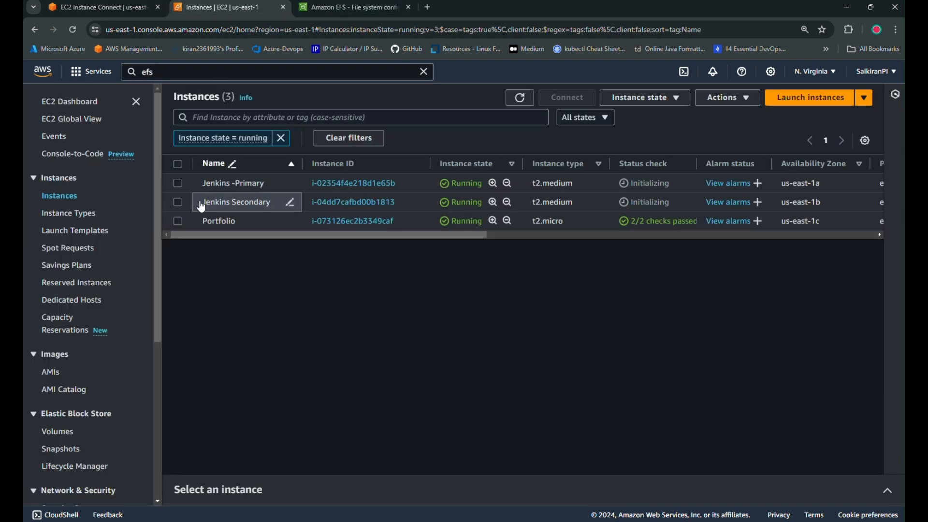
{"action": "left_click", "coordinate": [179, 201]}
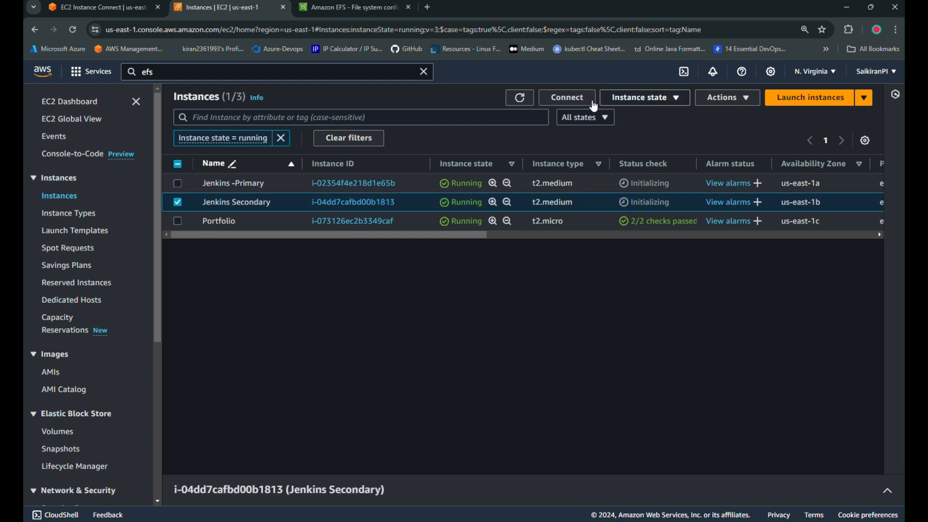
{"action": "left_click", "coordinate": [594, 102]}
{"action": "scroll", "coordinate": [492, 431], "scroll_direction": "down", "scroll_amount": 2}
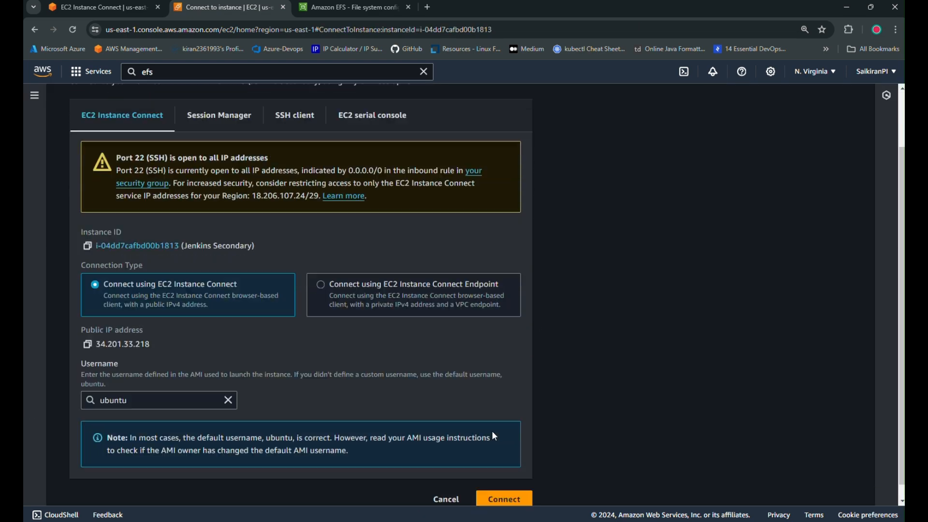
{"action": "left_click", "coordinate": [505, 490]}
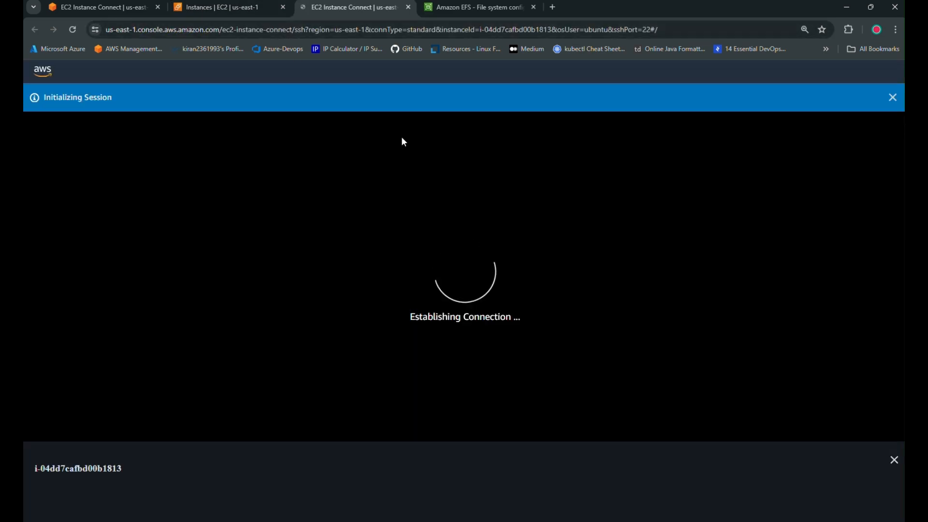
Check java -version, create /var/lib/jenkins with mkdir, and open /etc/fstab in nano.
{"action": "type", "text": "java -version"}
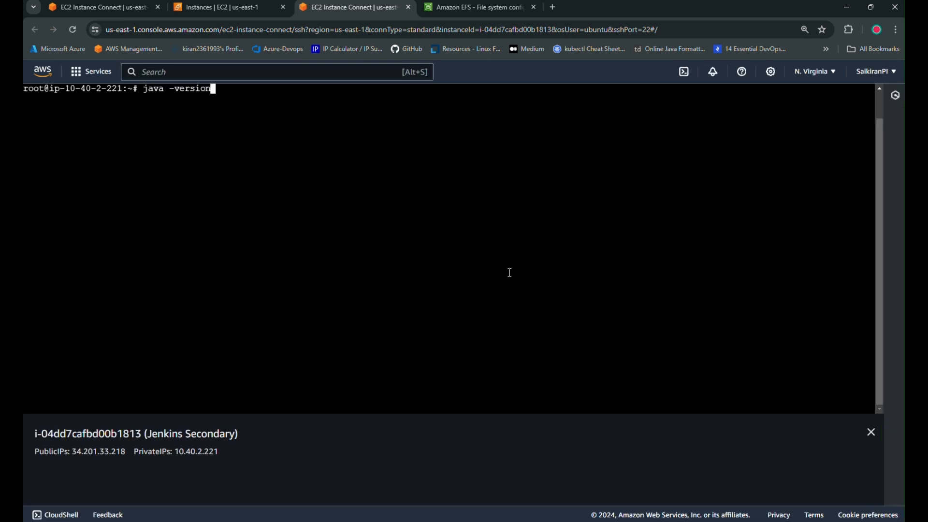
{"action": "key", "text": "Return"}
{"action": "key", "text": "ctrl+l"}
{"action": "type", "text": "mkdir /var/lib/j"}
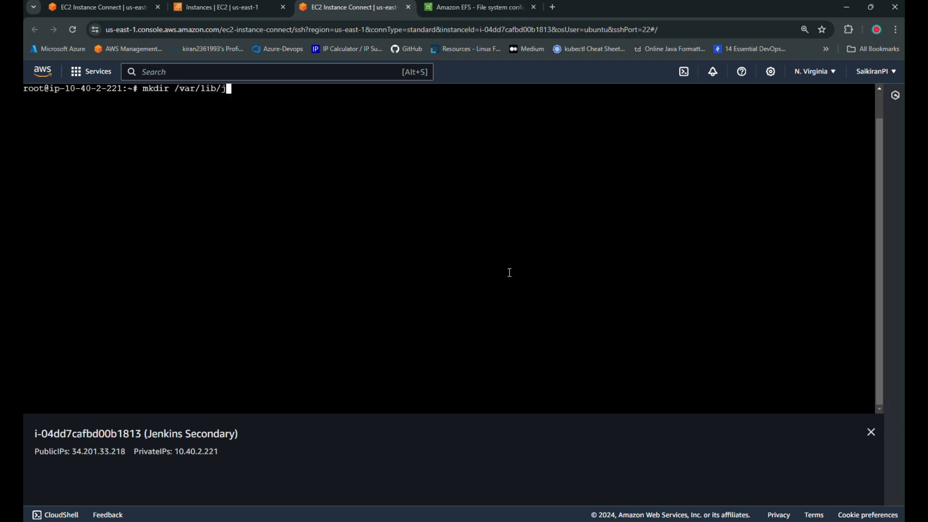
{"action": "type", "text": "enkins"}
{"action": "key", "text": "Return"}
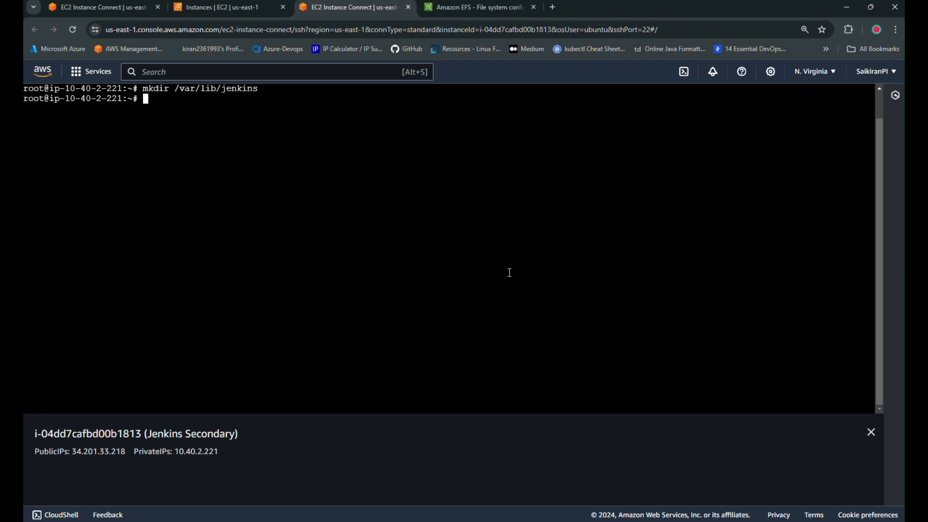
{"action": "type", "text": "nano /etc/fstab"}
{"action": "key", "text": "Return"}
Paste the EFS nfs line into Secondary's /etc/fstab, remove extra spaces, and save.
{"action": "key", "text": "Down"}
{"action": "key", "text": "Down"}
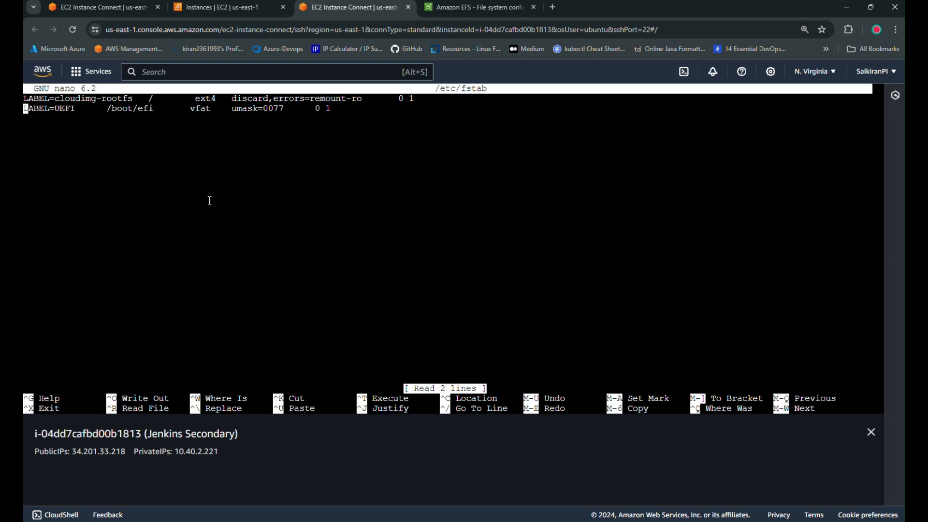
{"action": "right_click", "coordinate": [145, 157]}
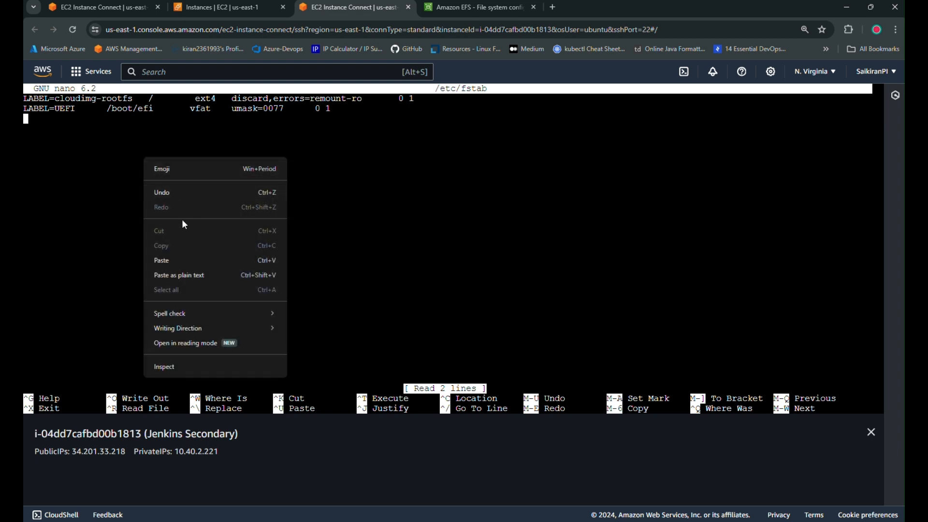
{"action": "left_click", "coordinate": [182, 261]}
{"action": "key", "text": "Left"}
{"action": "key", "text": "Left"}
{"action": "key", "text": "Left"}
{"action": "key", "text": "Left"}
{"action": "key", "text": "Left"}
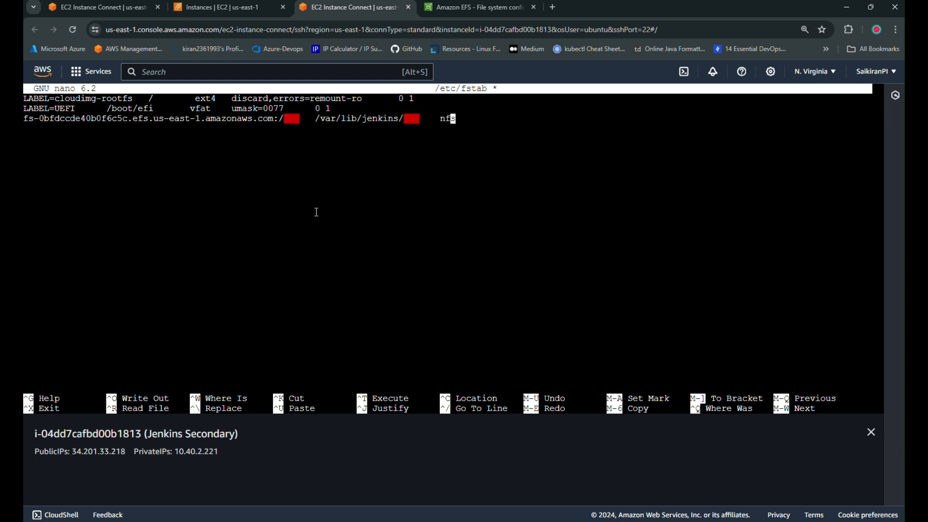
{"action": "key", "text": "Right"}
{"action": "key", "text": "Left"}
{"action": "key", "text": "BackSpace"}
{"action": "key", "text": "BackSpace"}
{"action": "key", "text": "BackSpace"}
{"action": "key", "text": "Left"}
{"action": "key", "text": "Left"}
{"action": "key", "text": "Left"}
{"action": "key", "text": "Left"}
{"action": "key", "text": "BackSpace"}
{"action": "key", "text": "BackSpace"}
{"action": "key", "text": "ctrl+x"}
{"action": "key", "text": "y"}
{"action": "key", "text": "Return"}
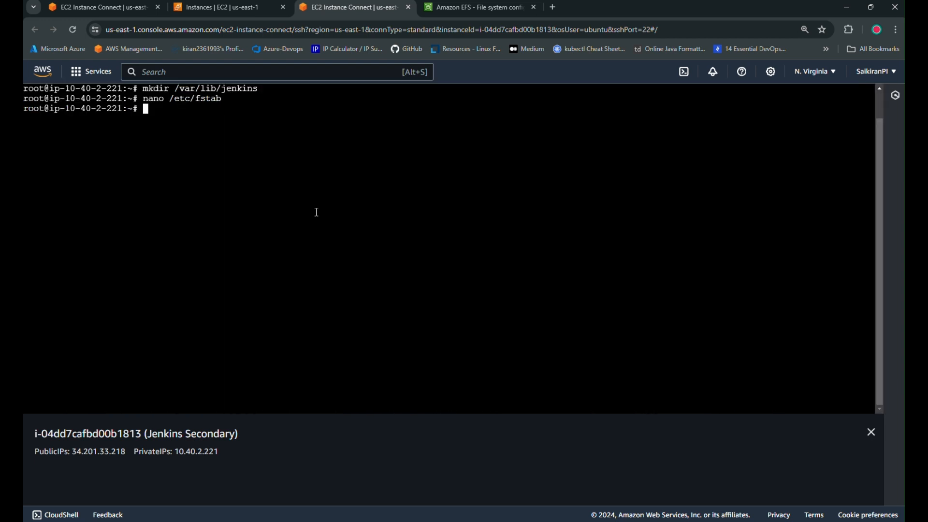
Run mount -a and df -h, then cd into /var/lib/jenkins on Secondary.
{"action": "type", "text": "mount -a"}
{"action": "key", "text": "Return"}
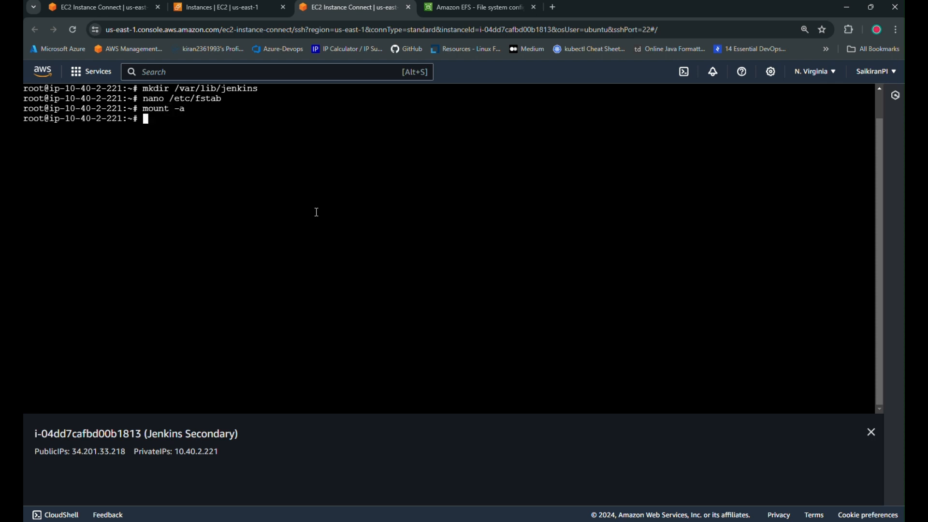
{"action": "type", "text": "df -h"}
{"action": "key", "text": "Return"}
{"action": "type", "text": "cd /"}
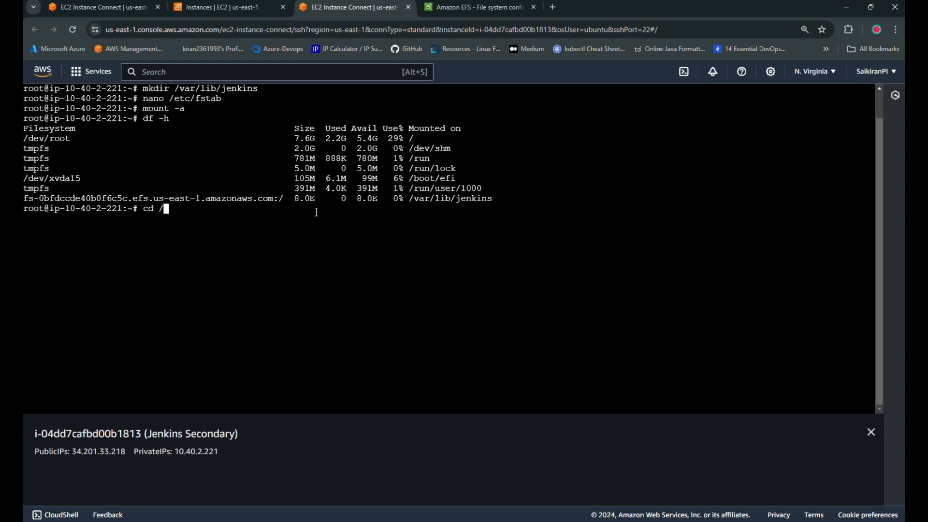
{"action": "type", "text": "var/lib/jenk"}
{"action": "key", "text": "Tab"}
{"action": "key", "text": "Return"}
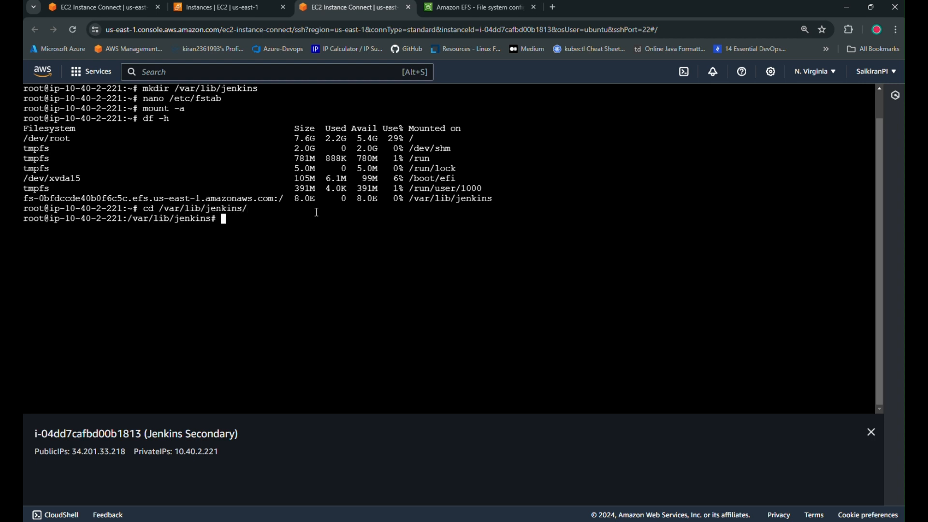
{"action": "key", "text": "ctrl+l"}
{"action": "key", "text": "ctrl+1"}
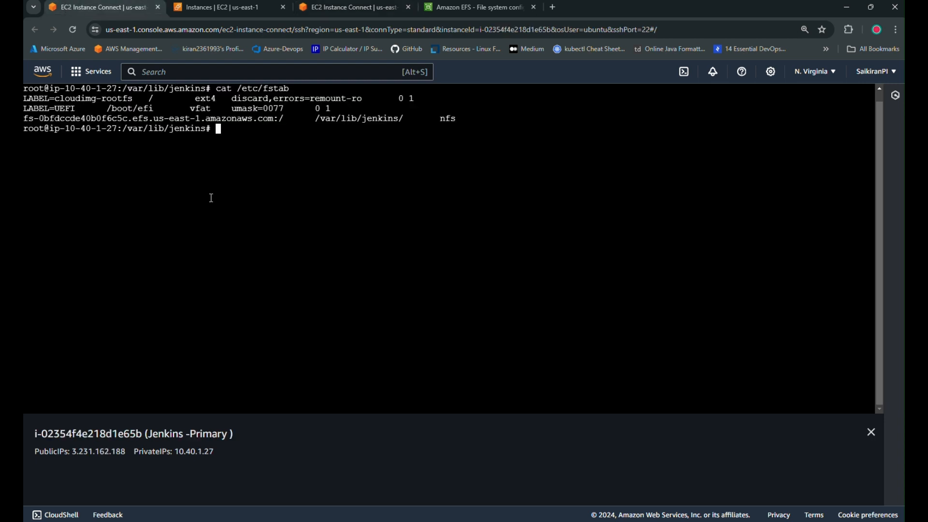
Start a live watch ls -al listing of /var/lib/jenkins on Primary.
{"action": "key", "text": "ctrl+l"}
{"action": "type", "text": "ls -al"}
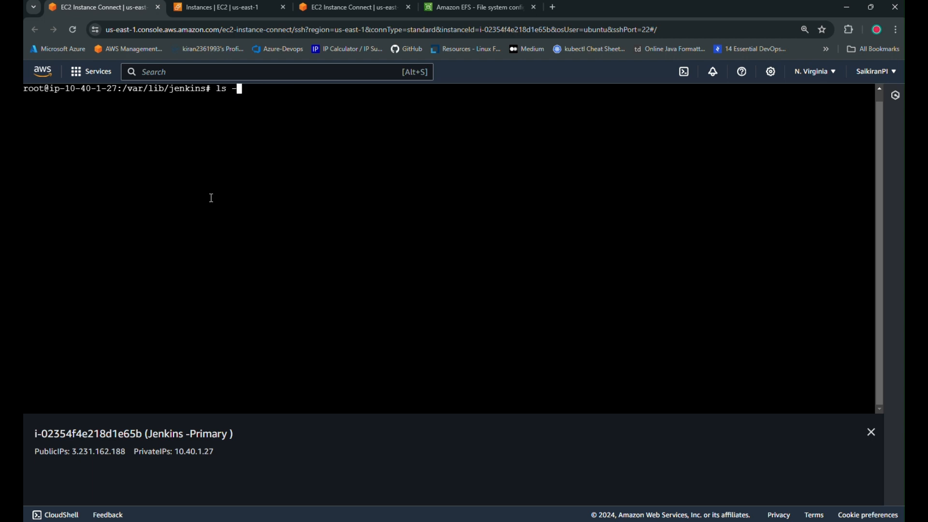
{"action": "key", "text": "Return"}
{"action": "type", "text": "wat"}
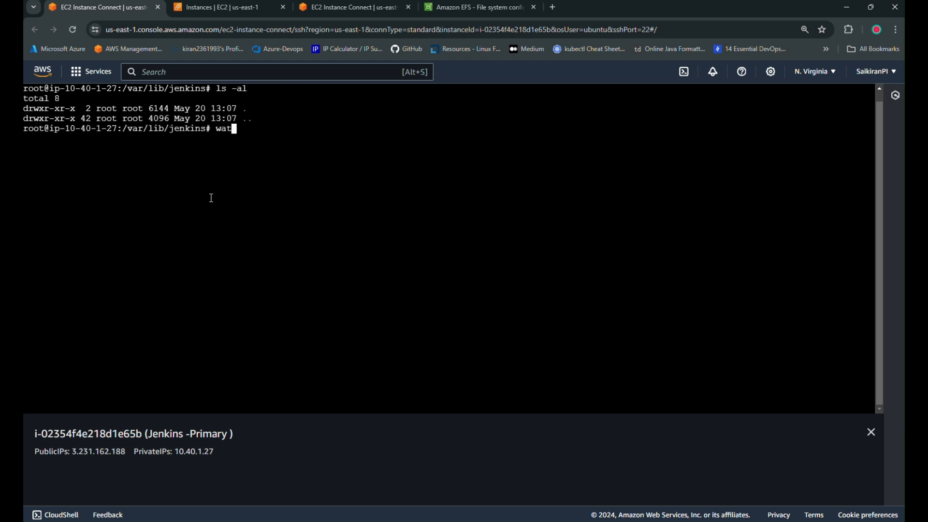
{"action": "type", "text": "ch ls -al"}
{"action": "key", "text": "Return"}
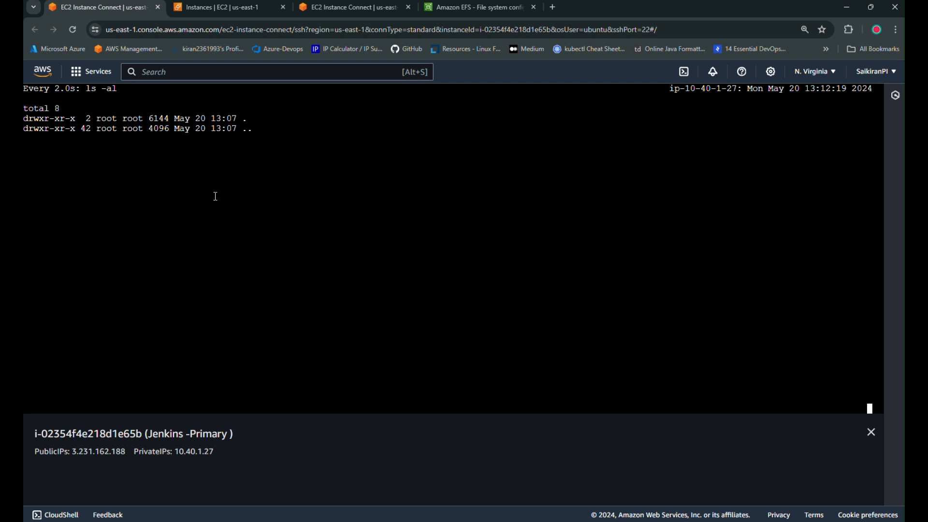
Create two test files with touch on Secondary and watch them appear on Primary.
{"action": "left_click", "coordinate": [364, 7]}
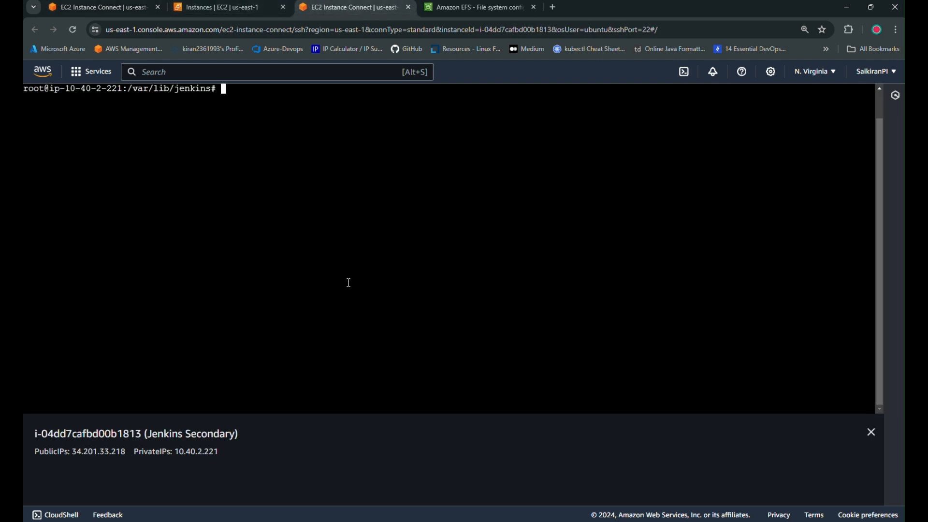
{"action": "type", "text": "touch saikira"}
{"action": "type", "text": "n"}
{"action": "key", "text": "Return"}
{"action": "key", "text": "ctrl+1"}
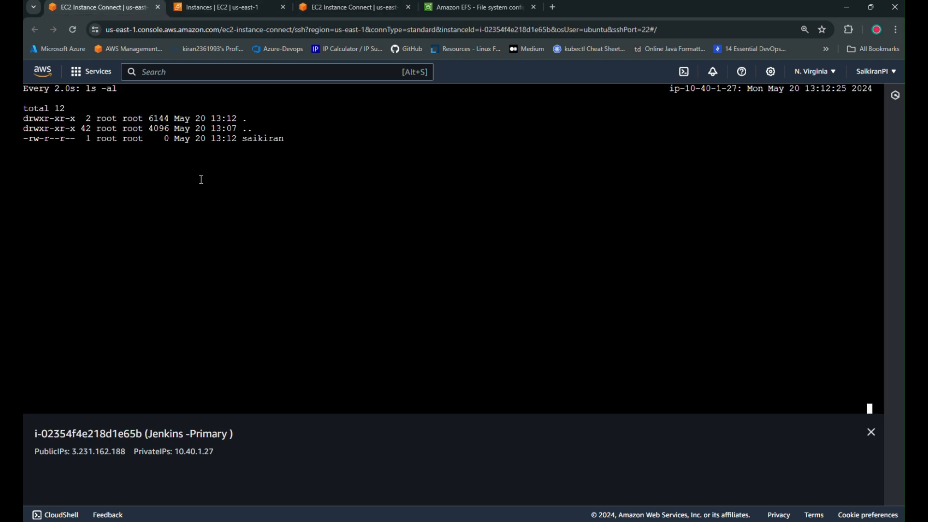
{"action": "left_click", "coordinate": [323, 5]}
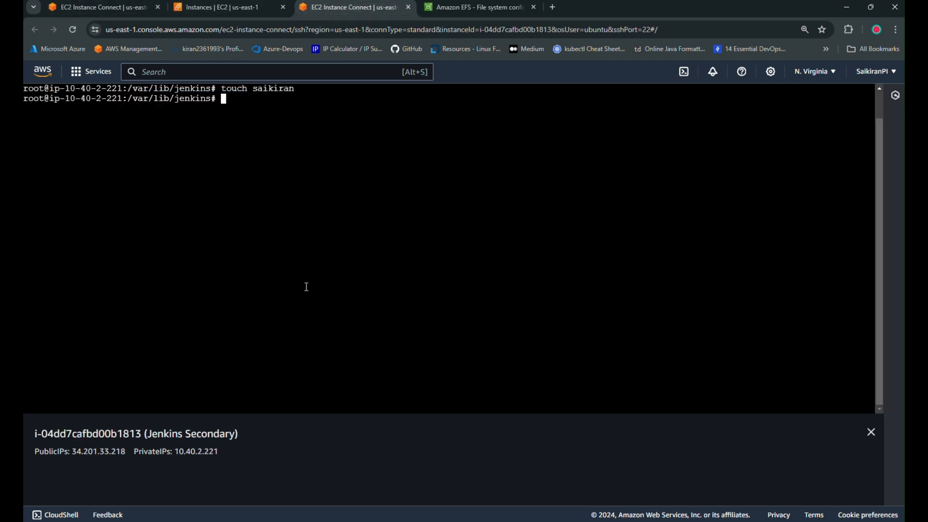
{"action": "key", "text": "Up"}
{"action": "type", "text": "1"}
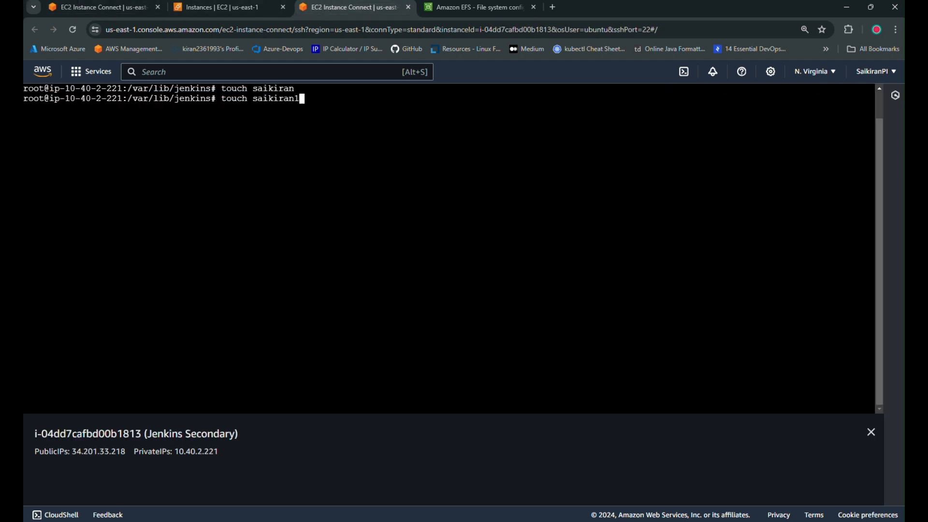
{"action": "key", "text": "Return"}
{"action": "left_click", "coordinate": [97, 7]}
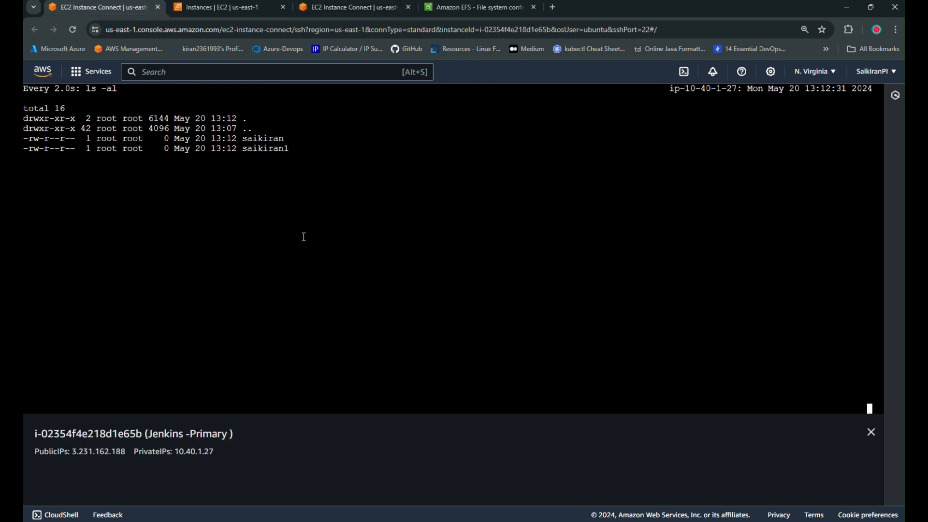
Stop the watch and run ls -al on Primary to confirm both test files.
{"action": "key", "text": "ctrl+c"}
{"action": "key", "text": "ctrl+c"}
{"action": "key", "text": "ctrl+c"}
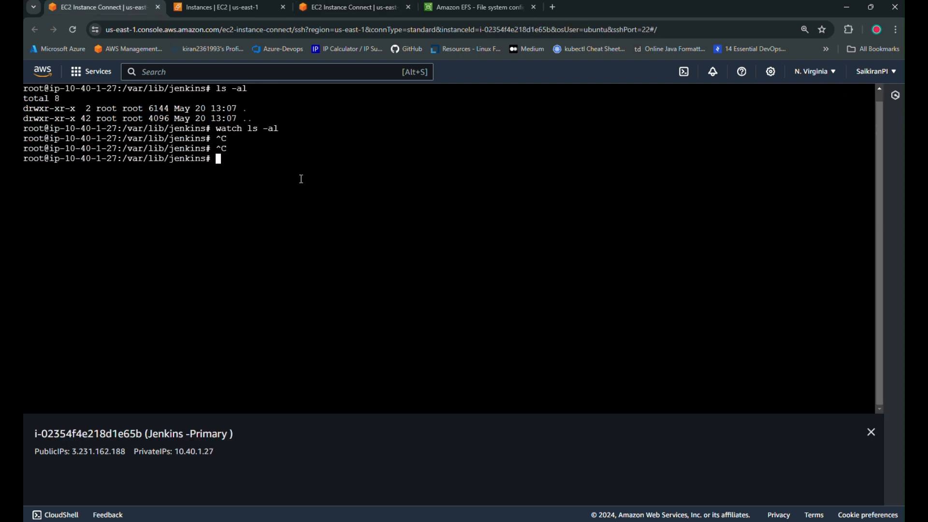
{"action": "type", "text": "ls -al"}
{"action": "key", "text": "Return"}
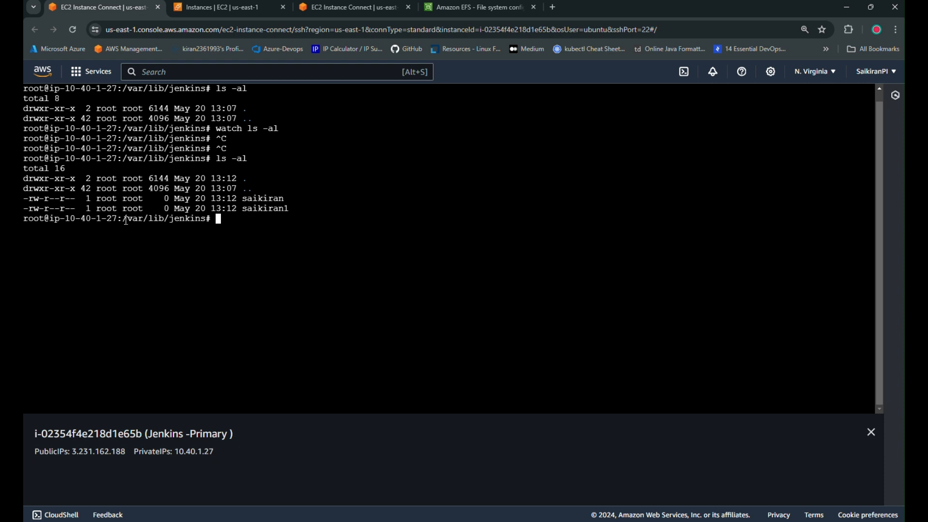
{"action": "left_click_drag", "start_coordinate": [124, 221], "coordinate": [258, 218]}
{"action": "left_click", "coordinate": [222, 247]}
{"action": "left_click_drag", "start_coordinate": [125, 219], "coordinate": [229, 210]}
{"action": "left_click", "coordinate": [225, 247]}
Delete both test files from the shared directory with rm -rf on Secondary.
{"action": "left_click", "coordinate": [363, 6]}
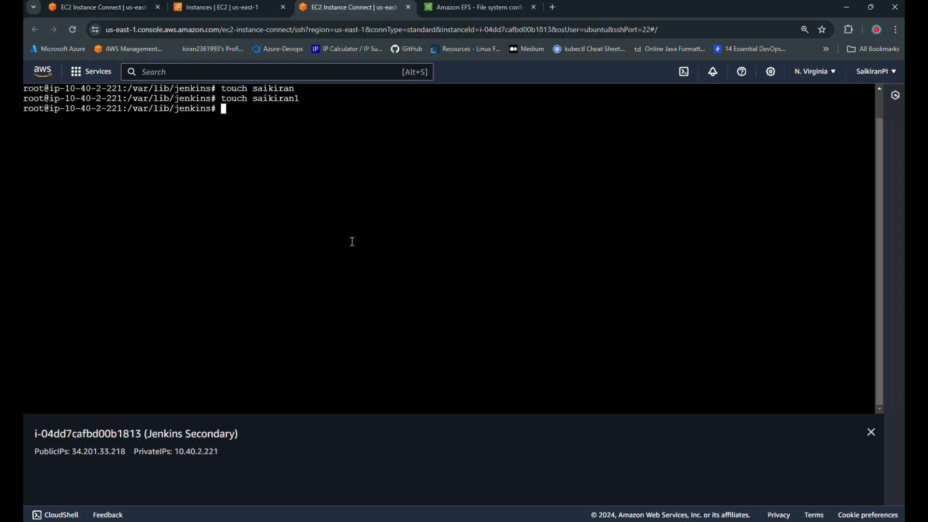
{"action": "type", "text": "rm -rf saikiran*"}
{"action": "key", "text": "Return"}
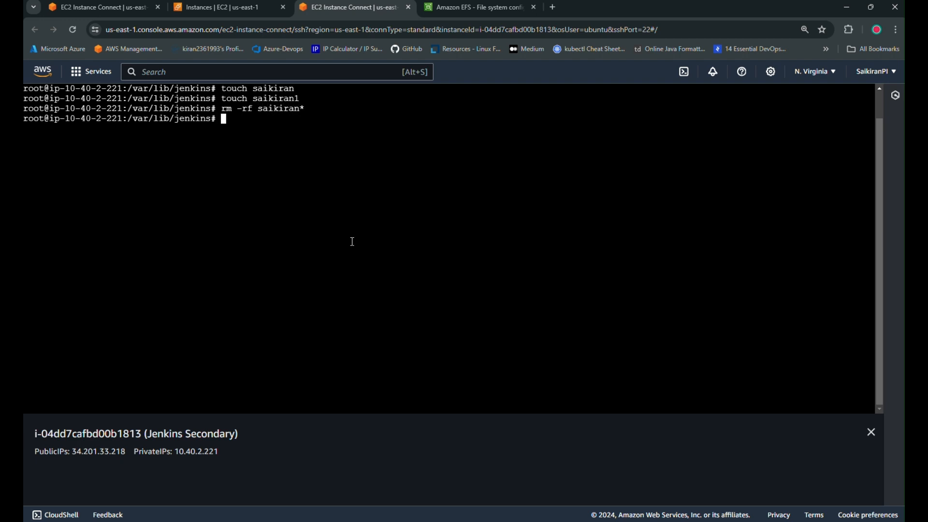
{"action": "key", "text": "ctrl+l"}
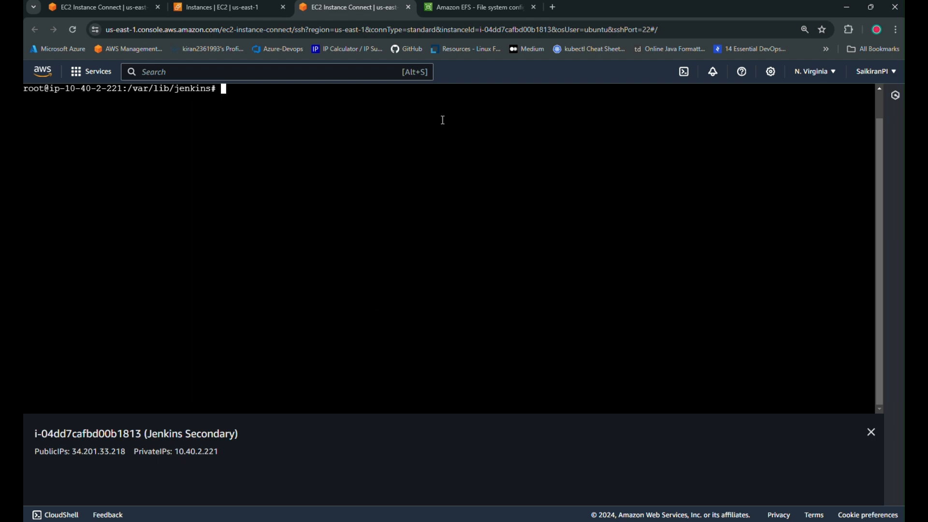
Return the Primary terminal to the home directory with cd and clear it.
{"action": "key", "text": "ctrl+shift+Tab"}
{"action": "key", "text": "ctrl+shift+Tab"}
{"action": "type", "text": "cd"}
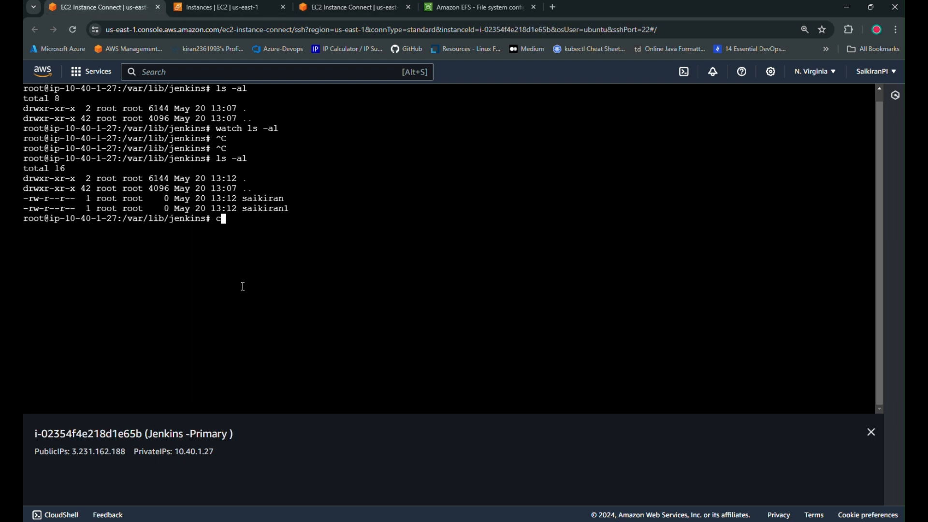
{"action": "key", "text": "Return"}
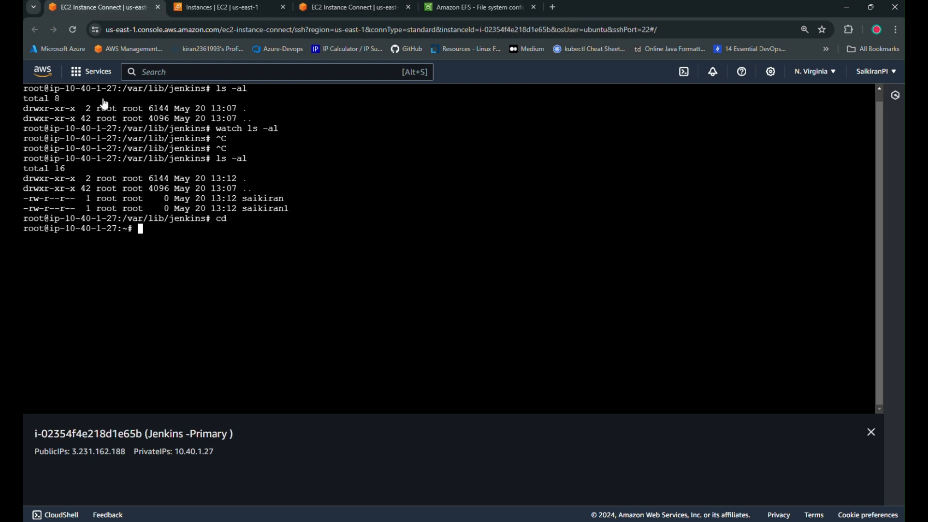
{"action": "left_click_drag", "start_coordinate": [173, 442], "coordinate": [298, 449]}
{"action": "left_click", "coordinate": [339, 8]}
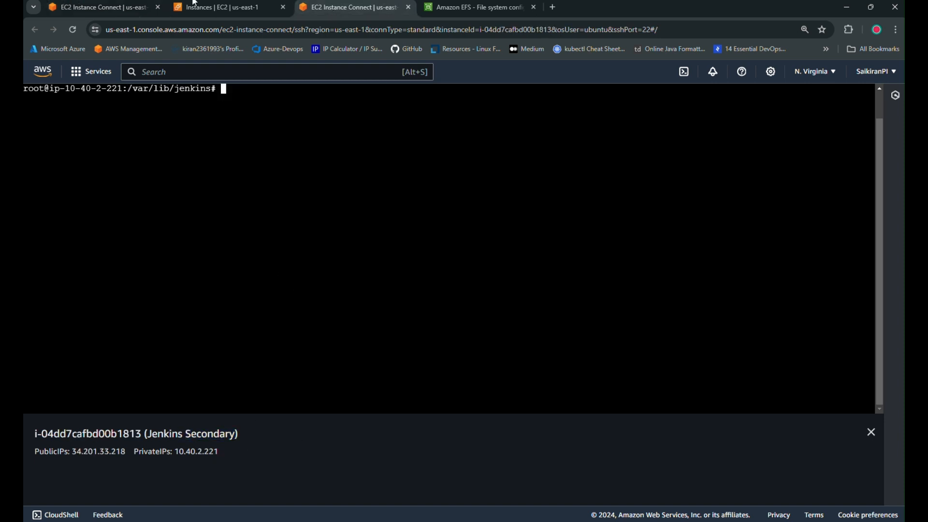
{"action": "left_click", "coordinate": [97, 8]}
{"action": "left_click", "coordinate": [347, 206]}
{"action": "key", "text": "ctrl+l"}
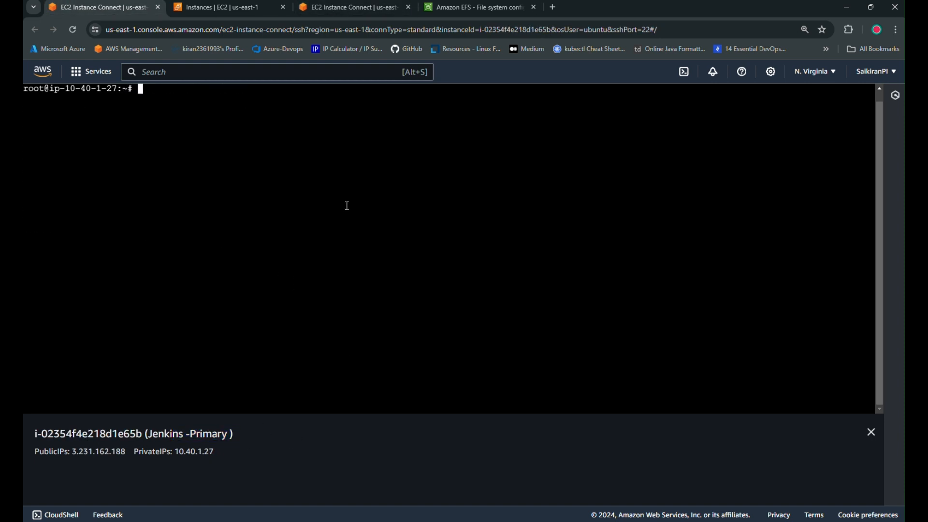
Copy the raw contents of script.sh from the jenkins_Terra_Installation GitHub repository.
{"action": "left_click", "coordinate": [553, 7]}
{"action": "left_click", "coordinate": [405, 49]}
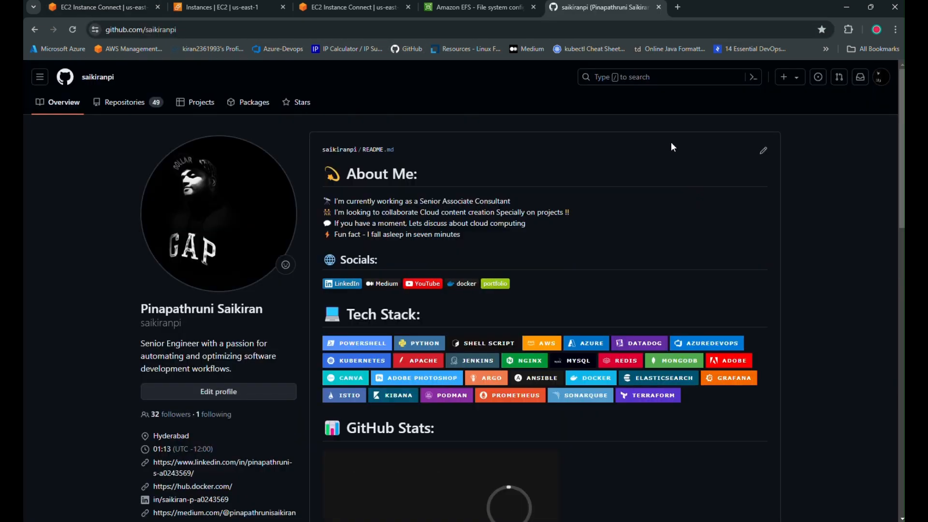
{"action": "left_click", "coordinate": [139, 104]}
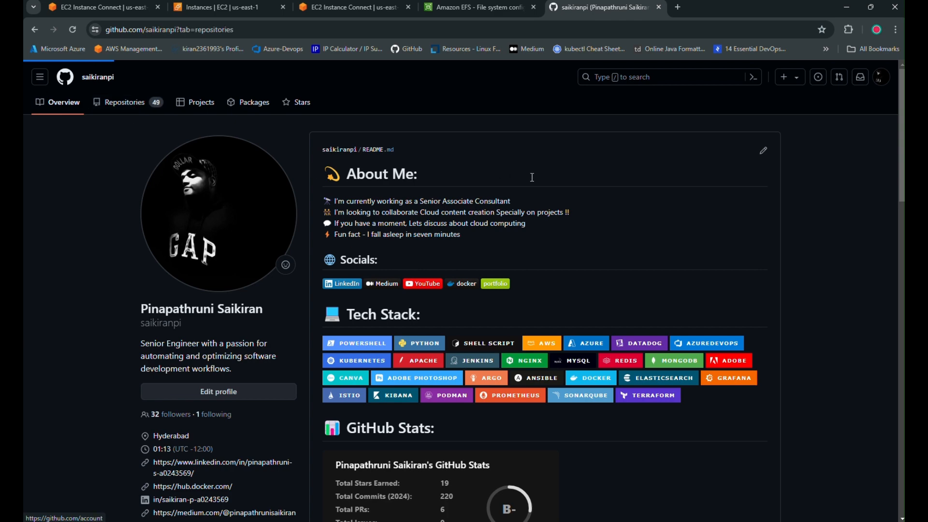
{"action": "left_click", "coordinate": [393, 178]}
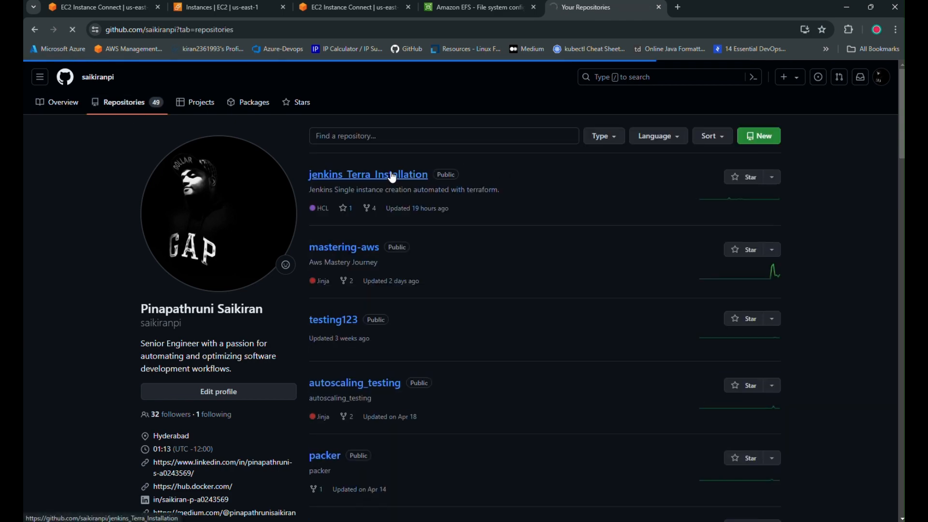
{"action": "left_click", "coordinate": [180, 312]}
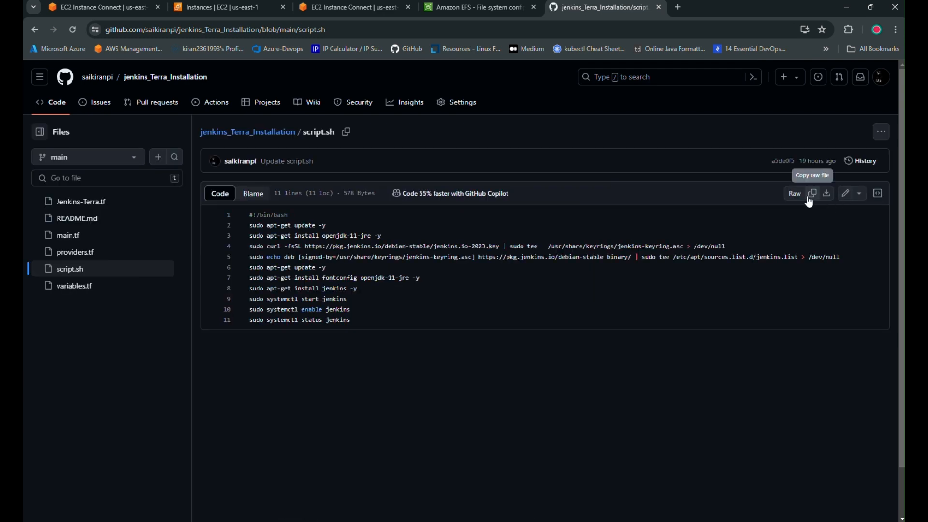
{"action": "left_click", "coordinate": [813, 193]}
{"action": "left_click", "coordinate": [140, 7]}
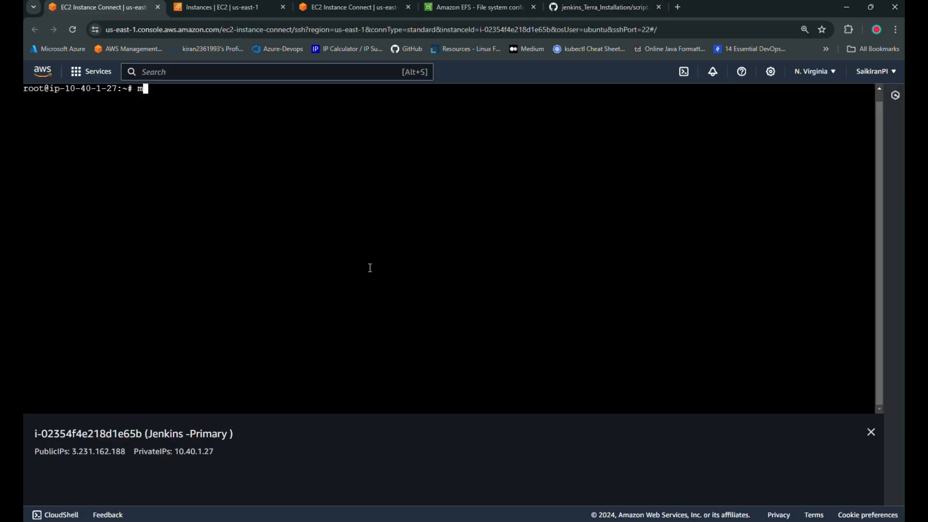
Create jenkins.sh in nano on Jenkins -Primary with the pasted install script and save it.
{"action": "type", "text": "nano jenkins.sh"}
{"action": "key", "text": "Return"}
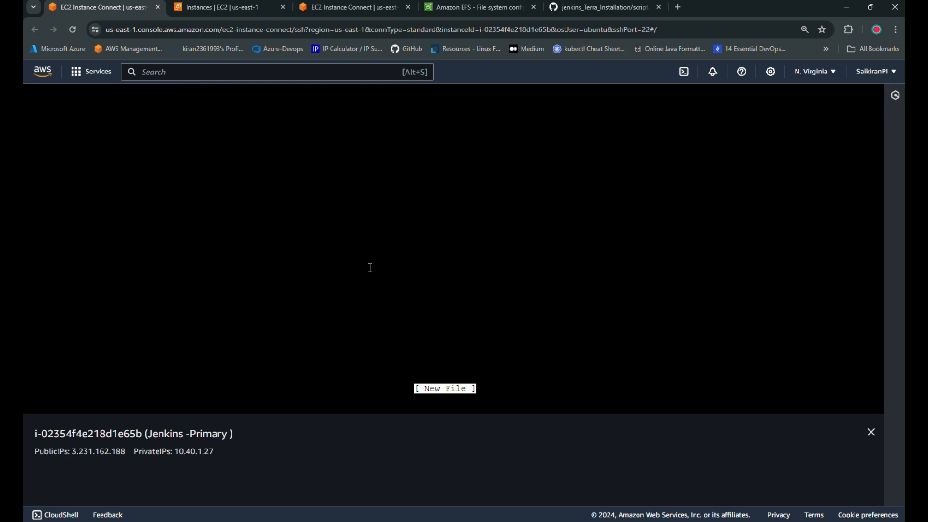
{"action": "right_click", "coordinate": [197, 158]}
{"action": "left_click", "coordinate": [247, 264]}
{"action": "key", "text": "ctrl+x"}
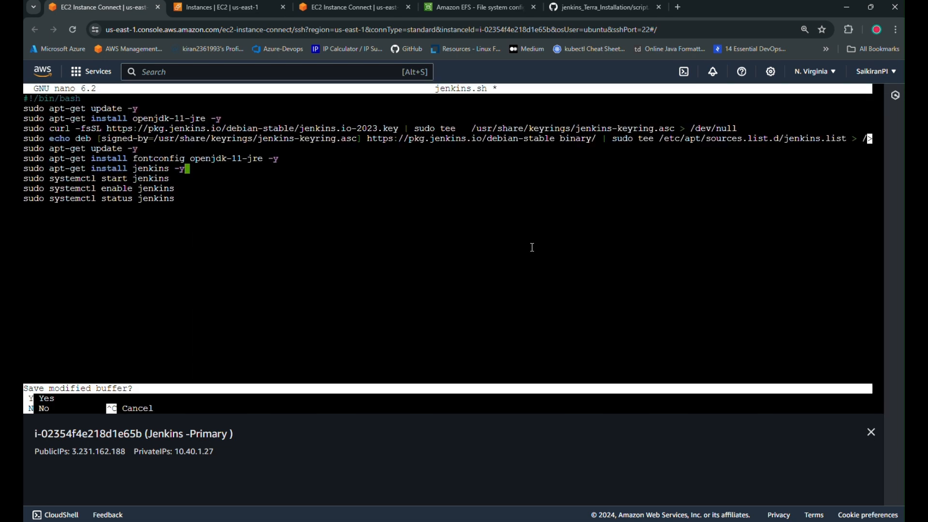
{"action": "key", "text": "y"}
{"action": "key", "text": "Return"}
Make jenkins.sh executable with chmod 777 and run ./jenkins.sh to start Jenkins.
{"action": "type", "text": "chm"}
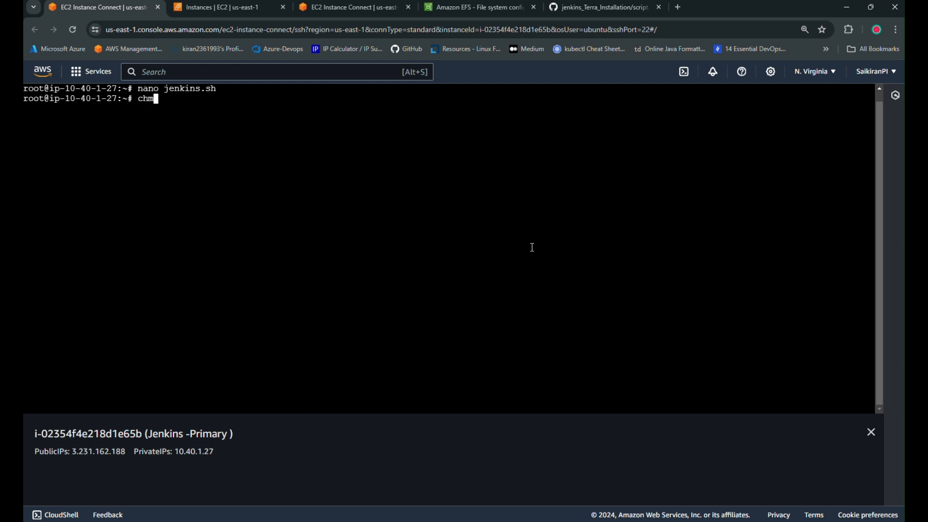
{"action": "type", "text": "od 777 jenkins.sh"}
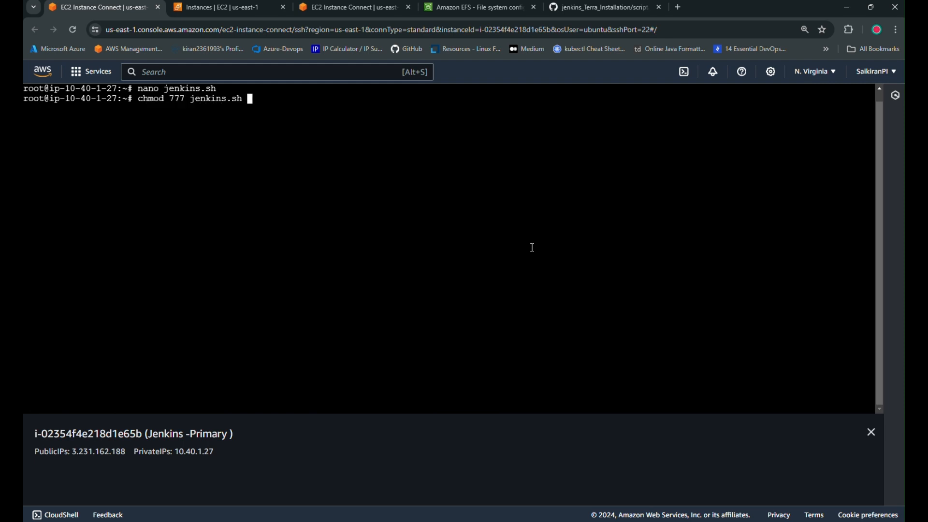
{"action": "key", "text": "Return"}
{"action": "type", "text": "./jenkins.sh"}
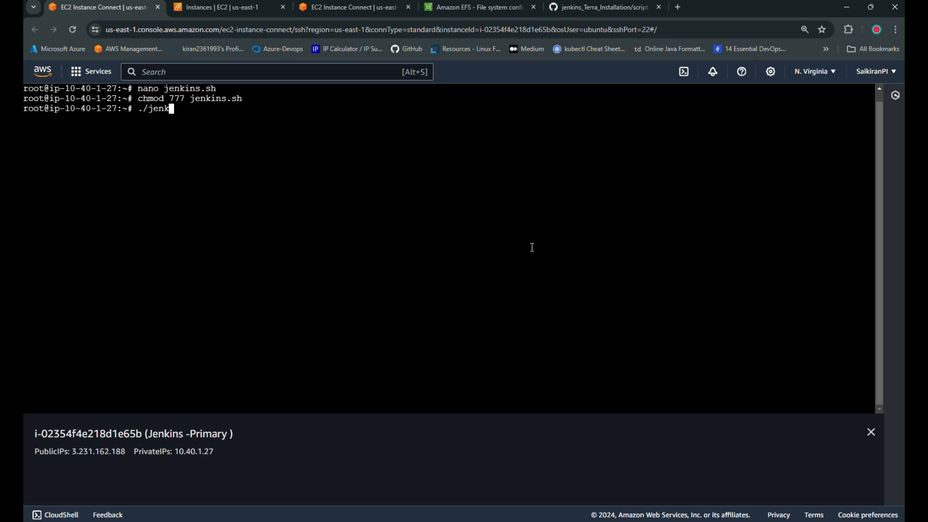
{"action": "key", "text": "Return"}
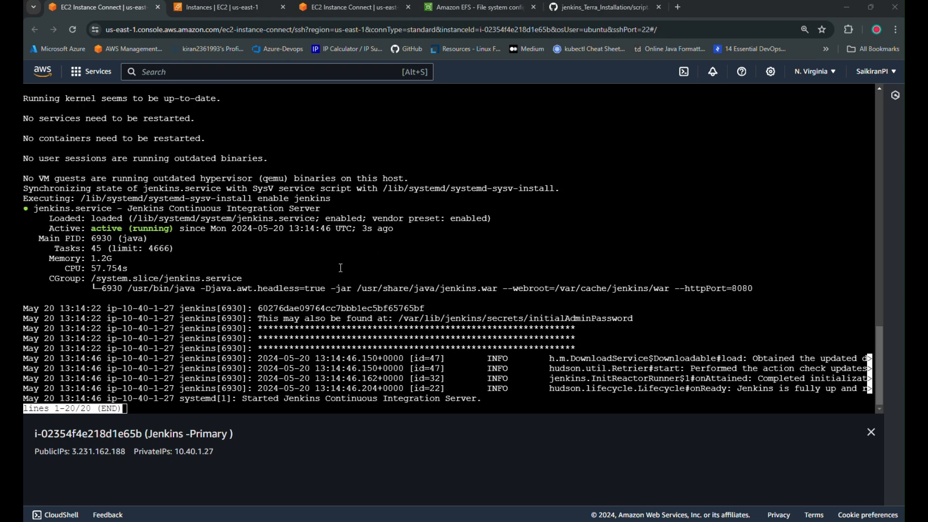
{"action": "key", "text": "q"}
{"action": "key", "text": "Return"}
{"action": "key", "text": "Return"}
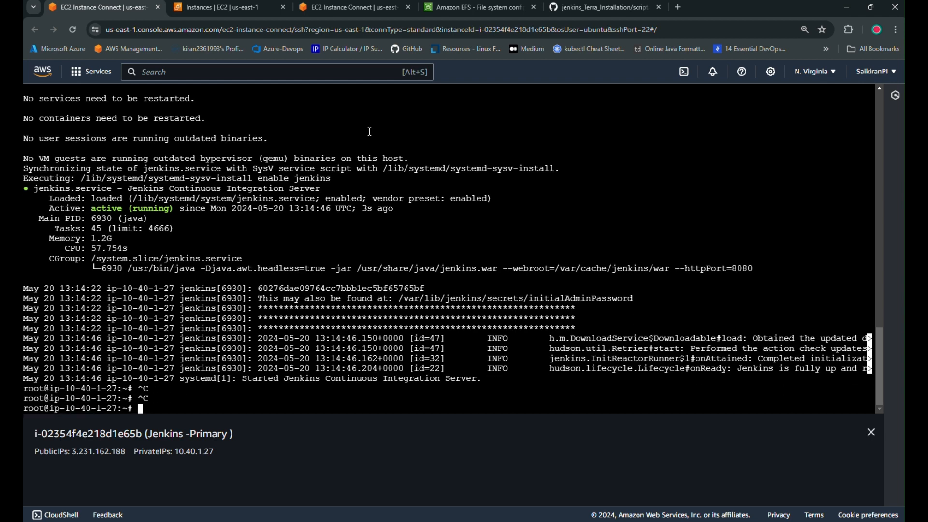
{"action": "left_click", "coordinate": [216, 7]}
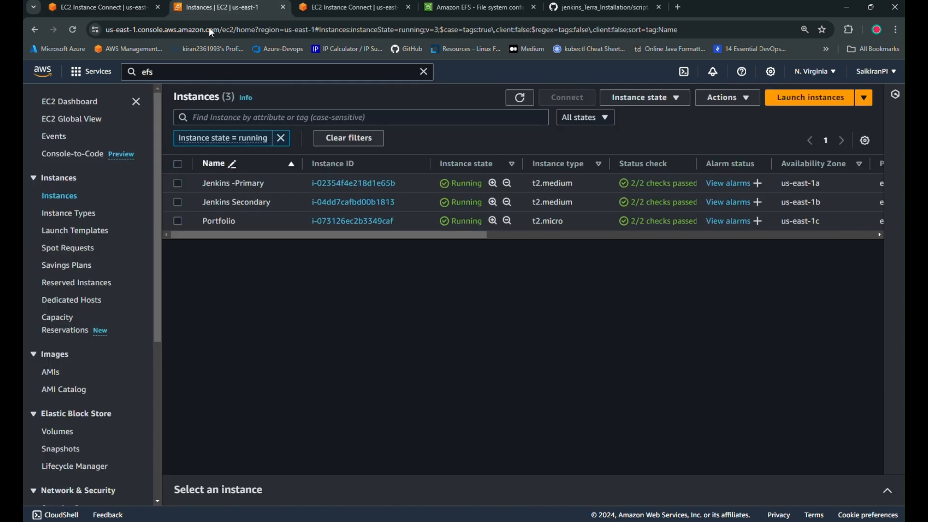
Open Jenkins in a new tab at the Jenkins -Primary public IPv4 on port 8080.
{"action": "left_click", "coordinate": [177, 184]}
{"action": "left_click", "coordinate": [515, 490]}
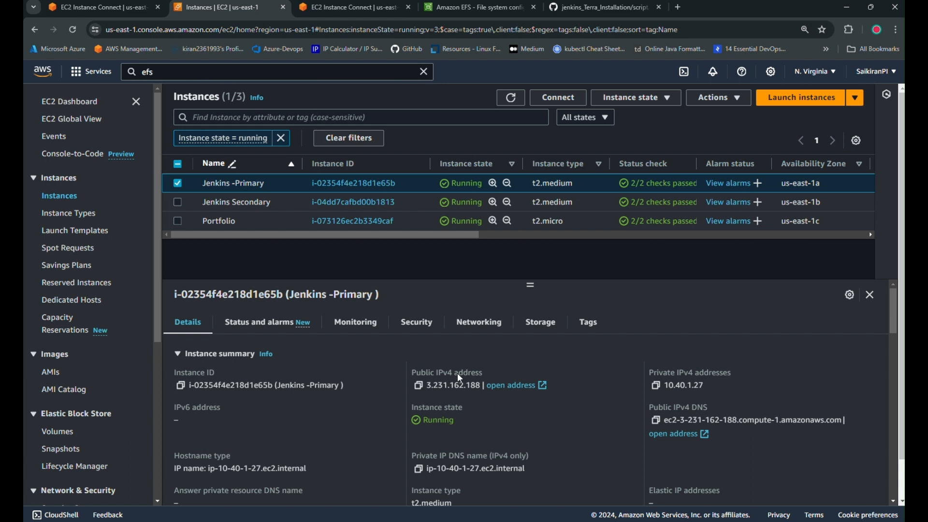
{"action": "left_click", "coordinate": [419, 386]}
{"action": "left_click", "coordinate": [678, 7]}
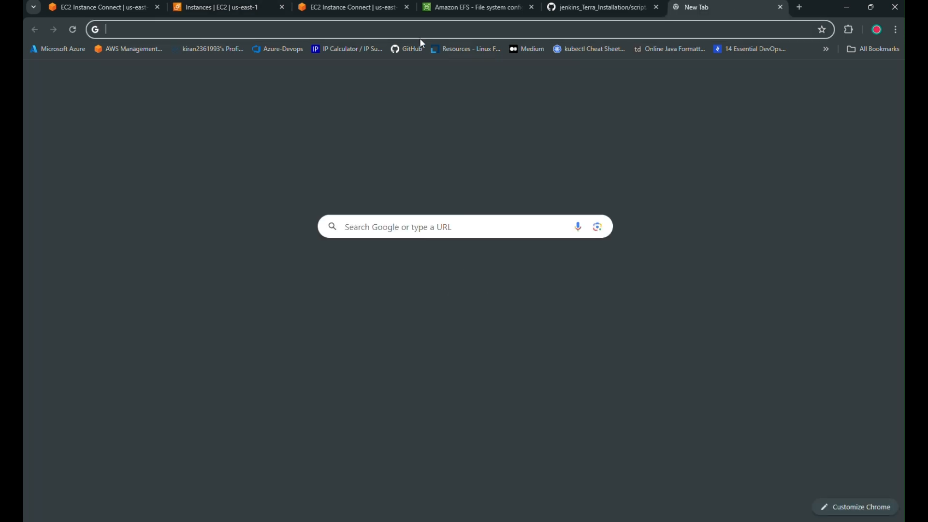
{"action": "left_click", "coordinate": [319, 32]}
{"action": "key", "text": "ctrl+v"}
{"action": "type", "text": ":8080"}
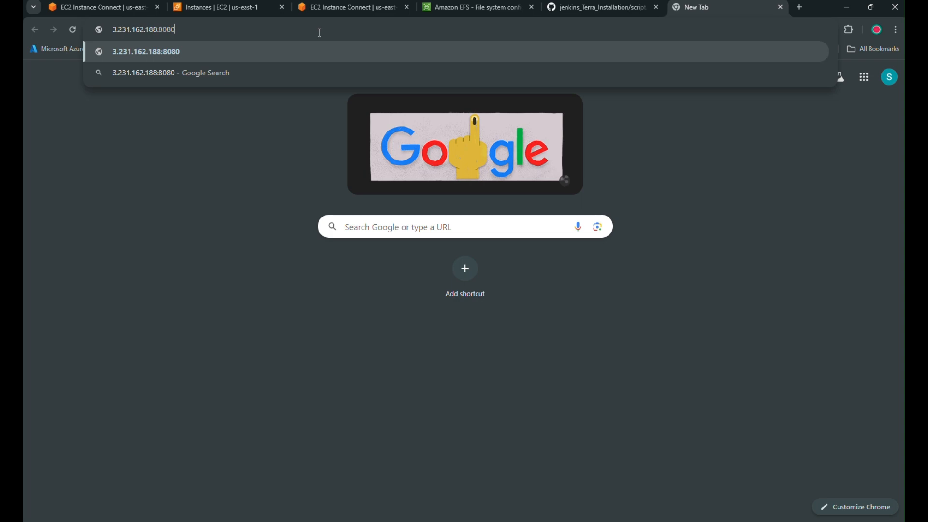
{"action": "key", "text": "Return"}
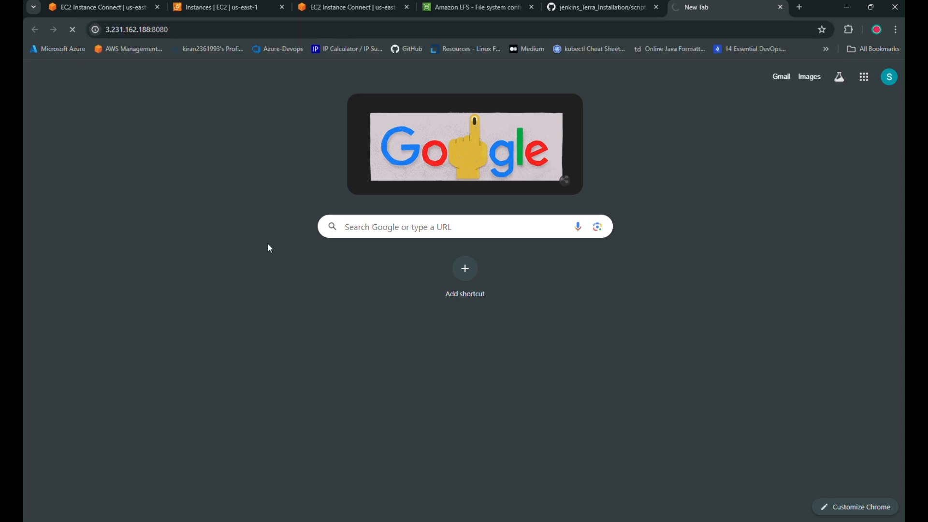
Print /var/lib/jenkins/secrets/initialAdminPassword in the Primary terminal and copy the password.
{"action": "left_click", "coordinate": [100, 8]}
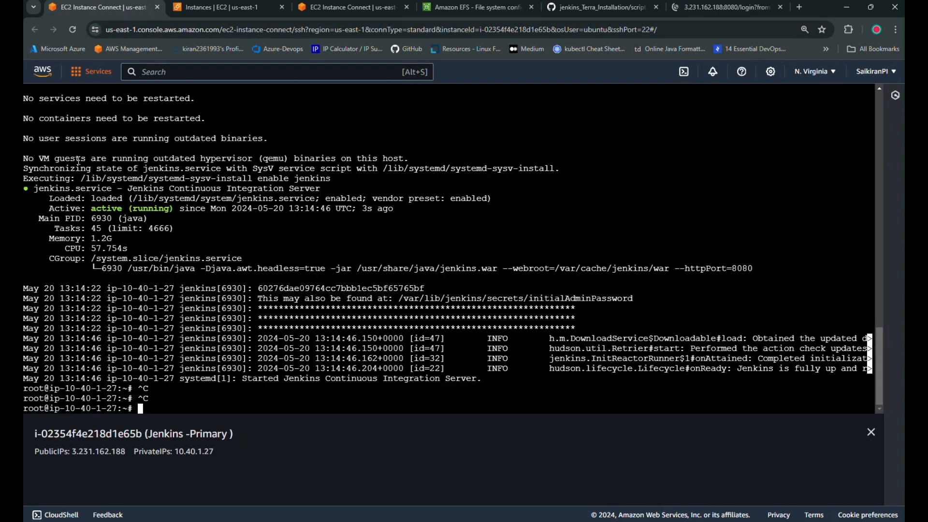
{"action": "type", "text": "cat /var/"}
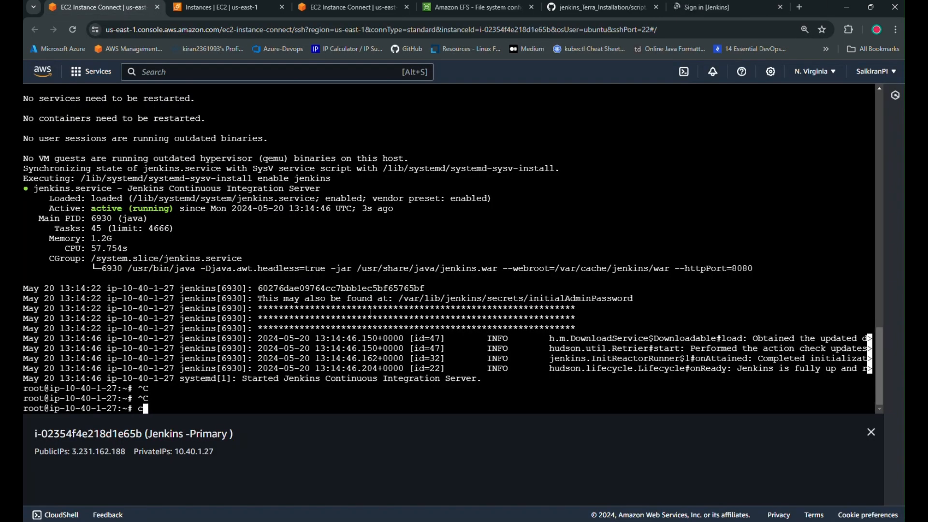
{"action": "type", "text": "lib/jenkins/secrets/"}
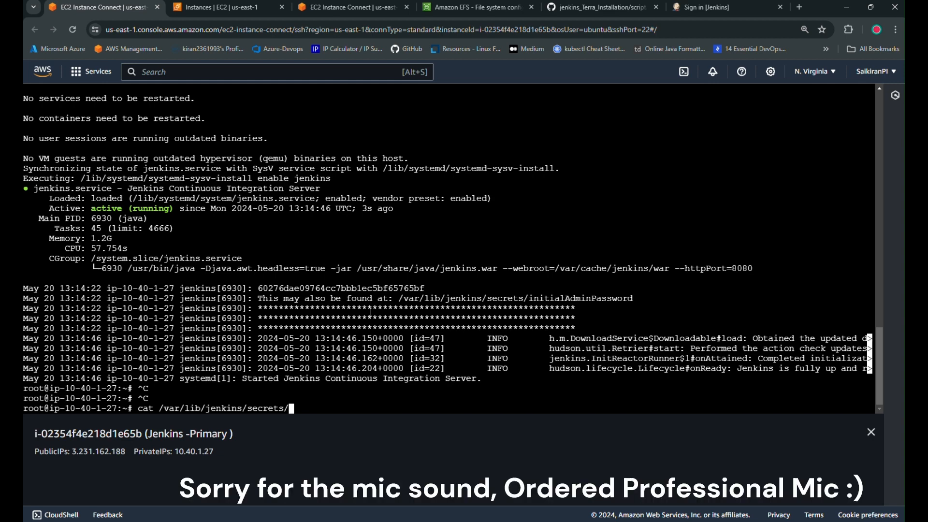
{"action": "type", "text": "ini"}
{"action": "key", "text": "Tab"}
{"action": "key", "text": "Return"}
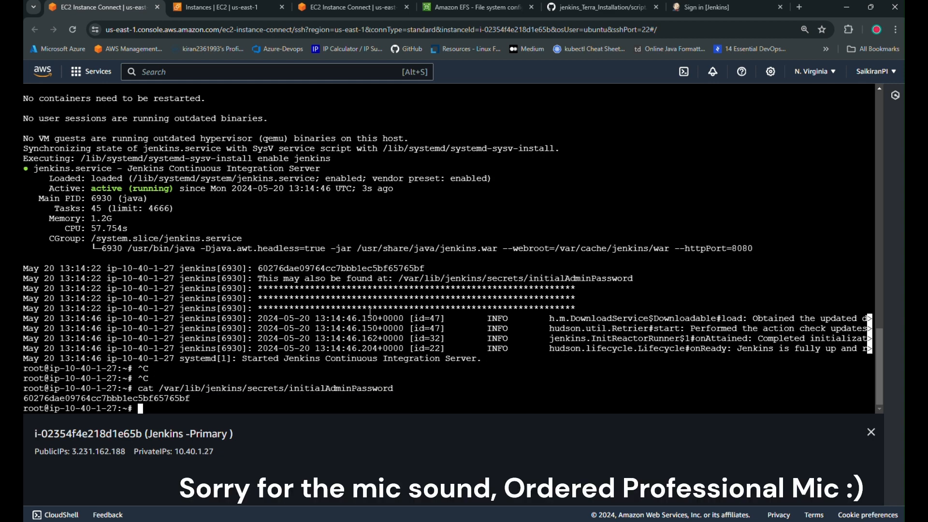
{"action": "double_click", "coordinate": [175, 399]}
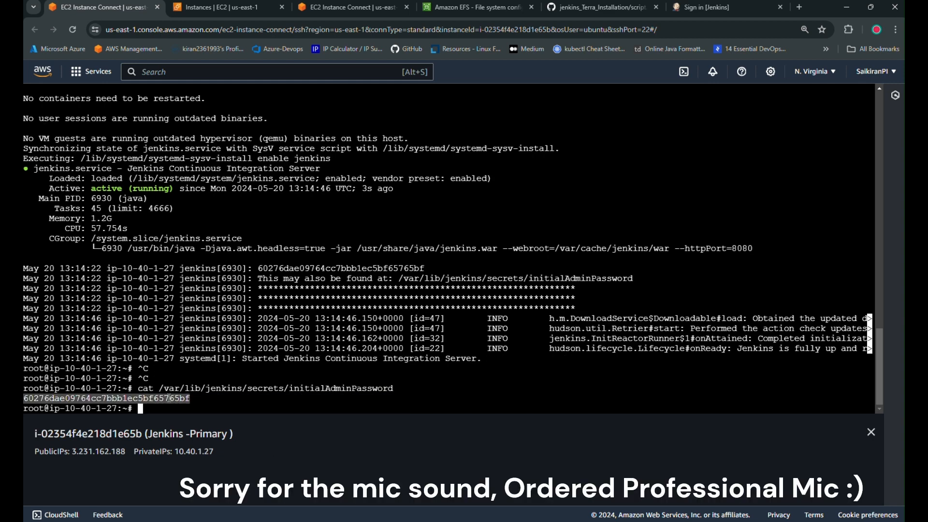
{"action": "right_click", "coordinate": [167, 397]}
{"action": "left_click", "coordinate": [205, 214]}
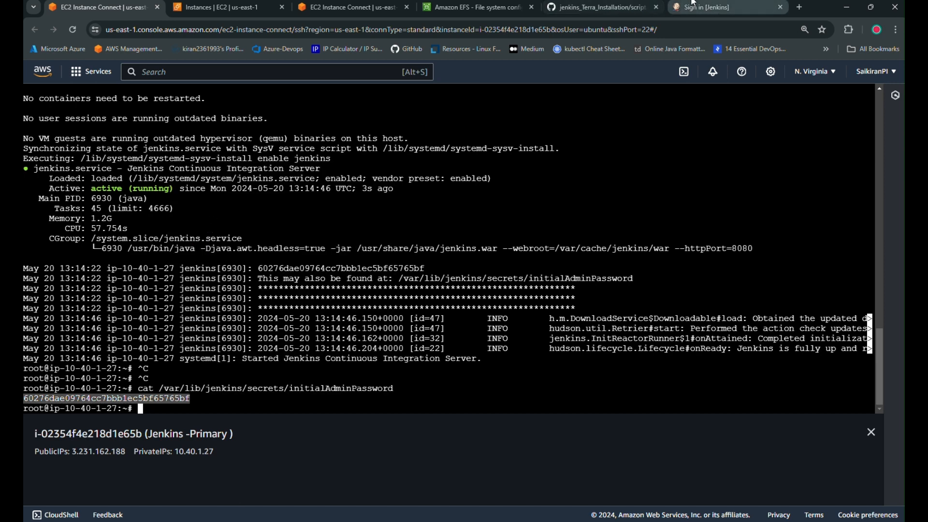
{"action": "left_click", "coordinate": [708, 7]}
{"action": "left_click", "coordinate": [300, 259]}
Unlock Jenkins with the pasted admin password and install the suggested plugins.
{"action": "key", "text": "ctrl+v"}
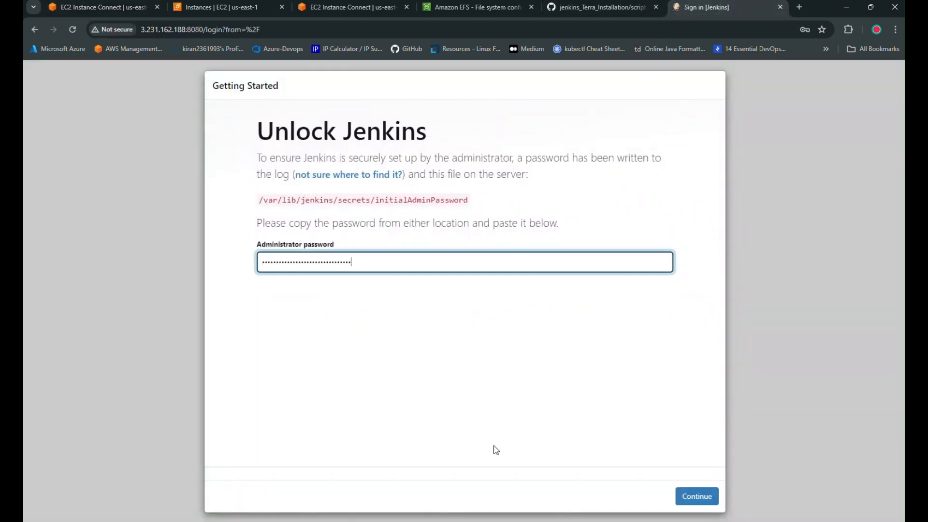
{"action": "left_click", "coordinate": [717, 495]}
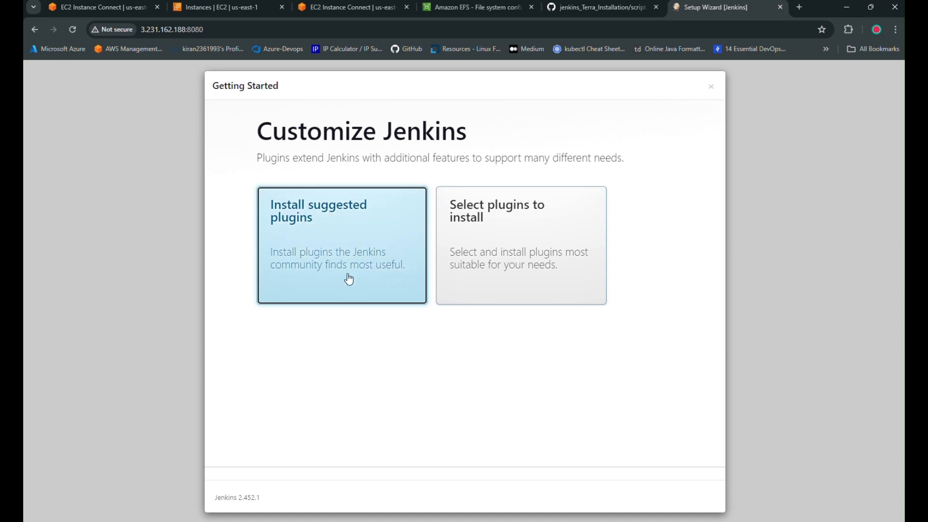
{"action": "left_click", "coordinate": [349, 280]}
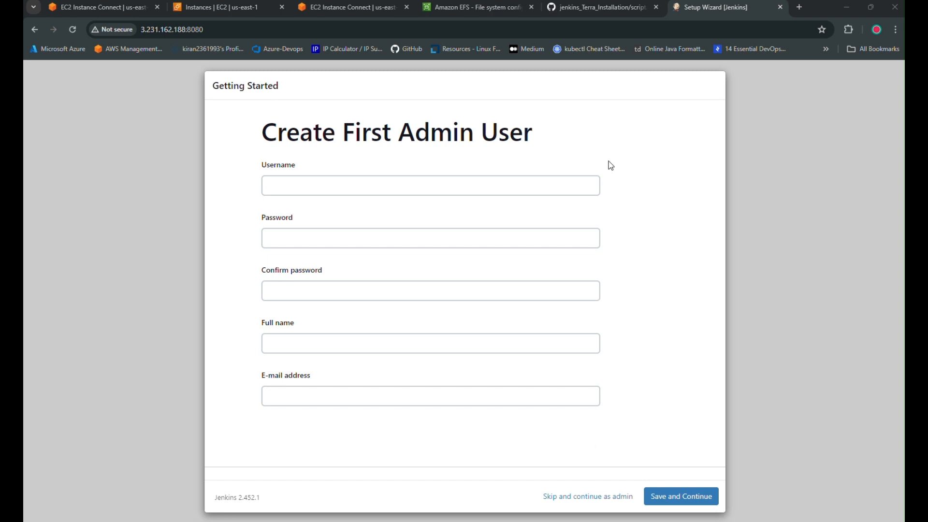
Skip admin user creation, keep the proposed Jenkins URL, and start using Jenkins.
{"action": "left_click", "coordinate": [590, 500]}
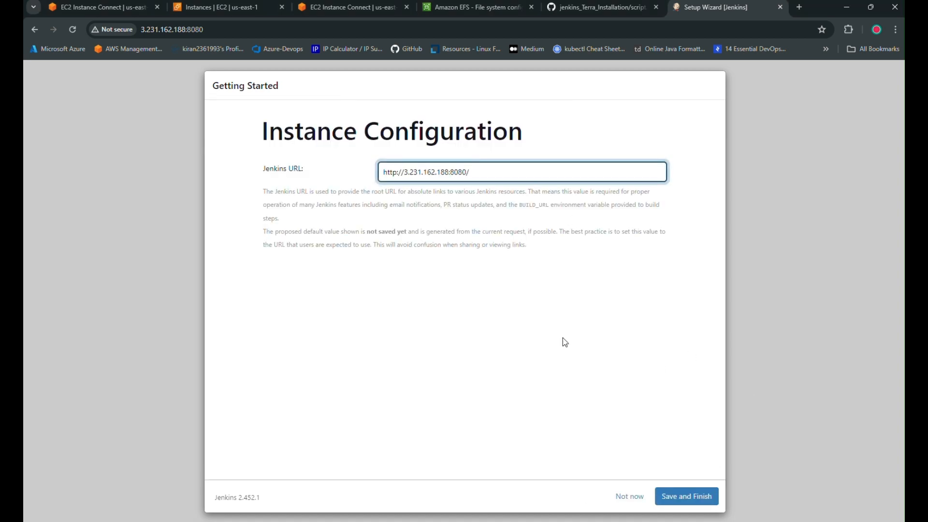
{"action": "left_click", "coordinate": [683, 498]}
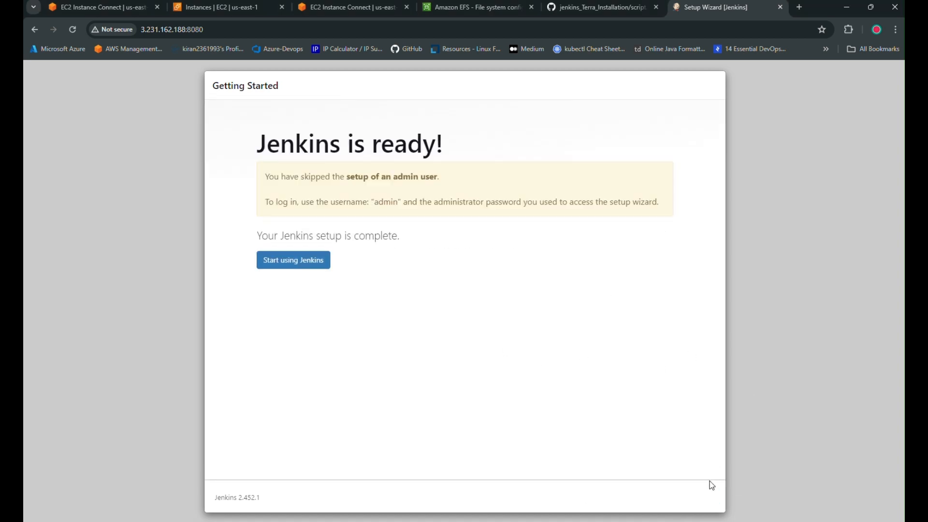
{"action": "left_click", "coordinate": [315, 260]}
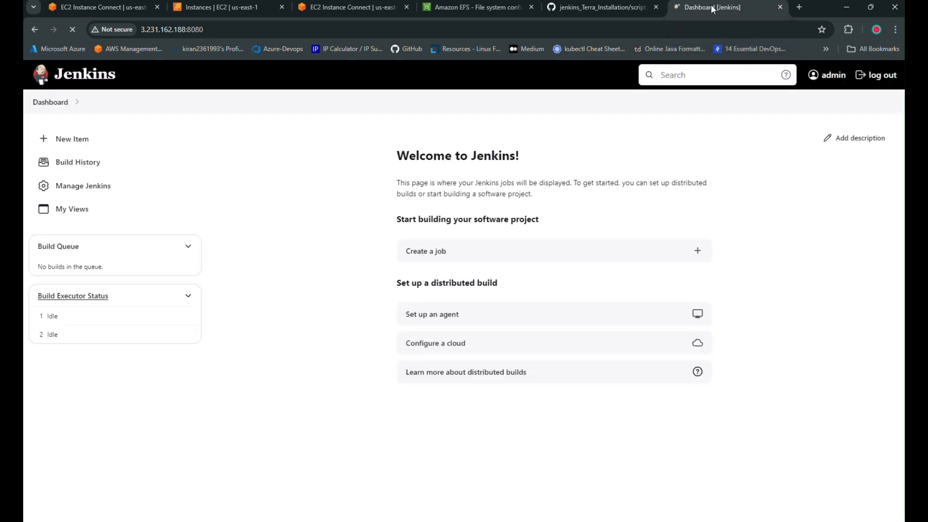
Create a new freestyle project named Testing1.
{"action": "left_click", "coordinate": [78, 139]}
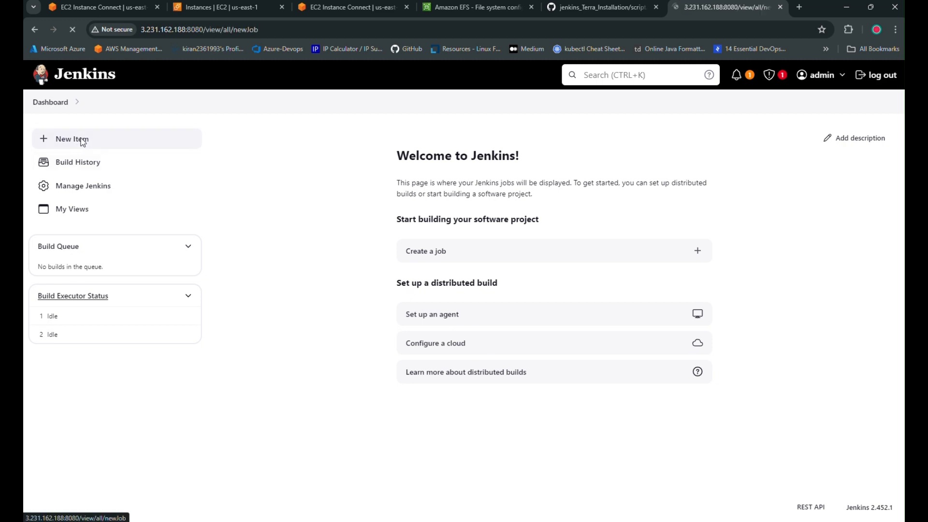
{"action": "left_click", "coordinate": [296, 251]}
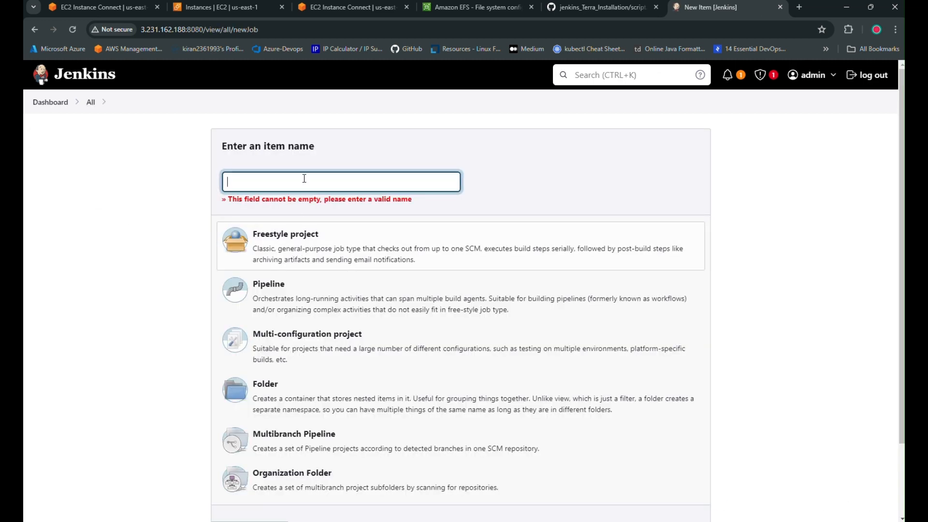
{"action": "left_click", "coordinate": [310, 196]}
{"action": "left_click", "coordinate": [314, 178]}
{"action": "left_click", "coordinate": [321, 230]}
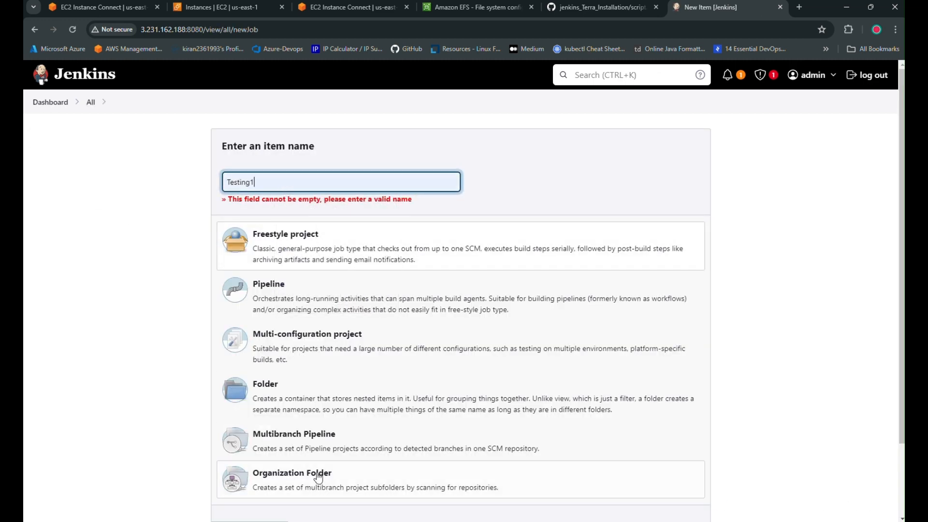
{"action": "scroll", "coordinate": [271, 478], "scroll_direction": "down", "scroll_amount": 2}
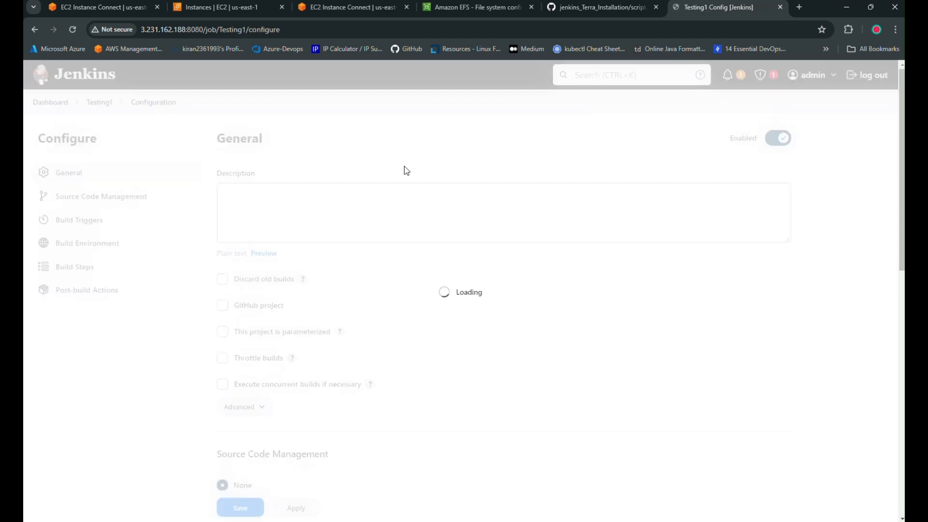
{"action": "scroll", "coordinate": [356, 354], "scroll_direction": "down", "scroll_amount": 4}
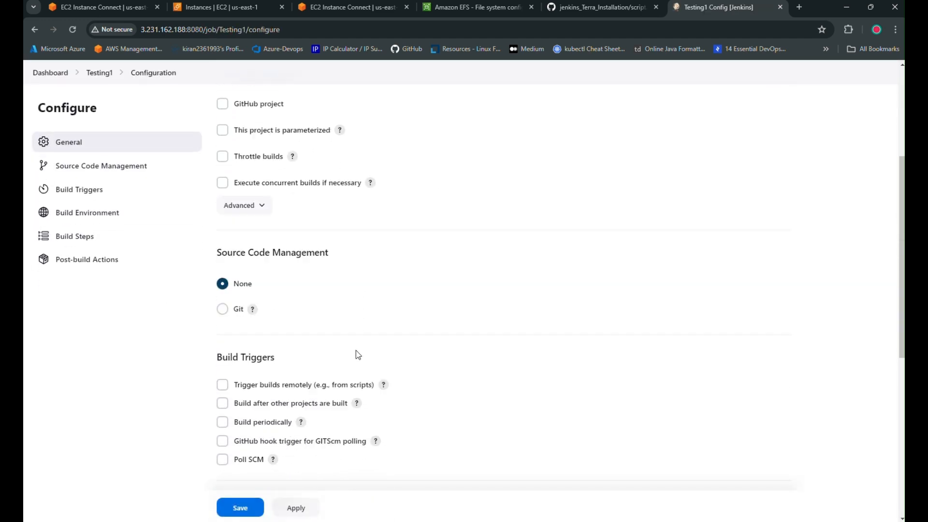
{"action": "scroll", "coordinate": [358, 355], "scroll_direction": "down", "scroll_amount": 7}
Add an Execute shell build step with a bash shebang and an echo greeting about testing primary.
{"action": "left_click", "coordinate": [273, 341]}
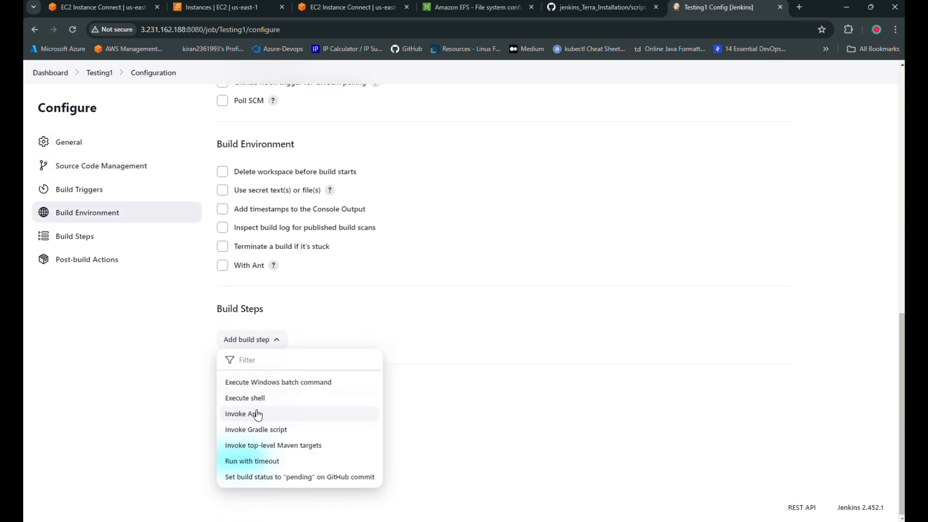
{"action": "left_click", "coordinate": [245, 398]}
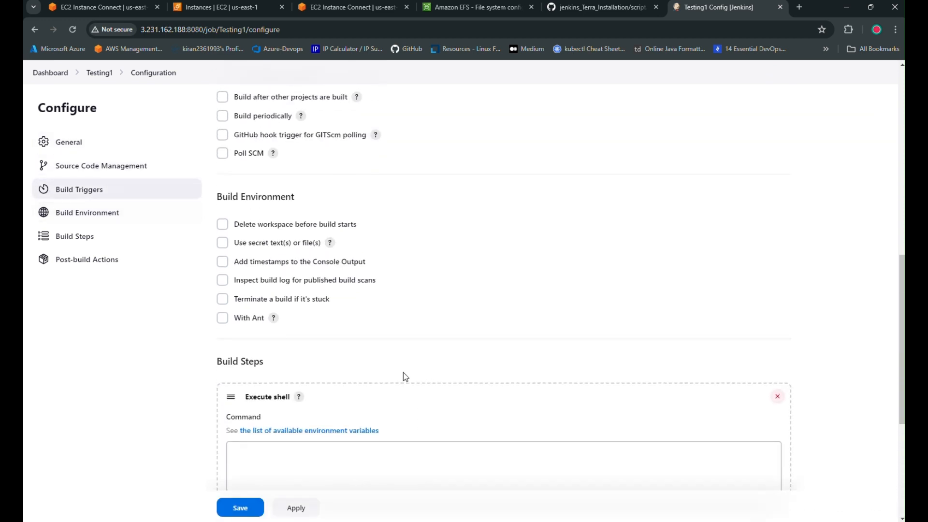
{"action": "left_click", "coordinate": [299, 456]}
{"action": "scroll", "coordinate": [543, 348], "scroll_direction": "down", "scroll_amount": 2}
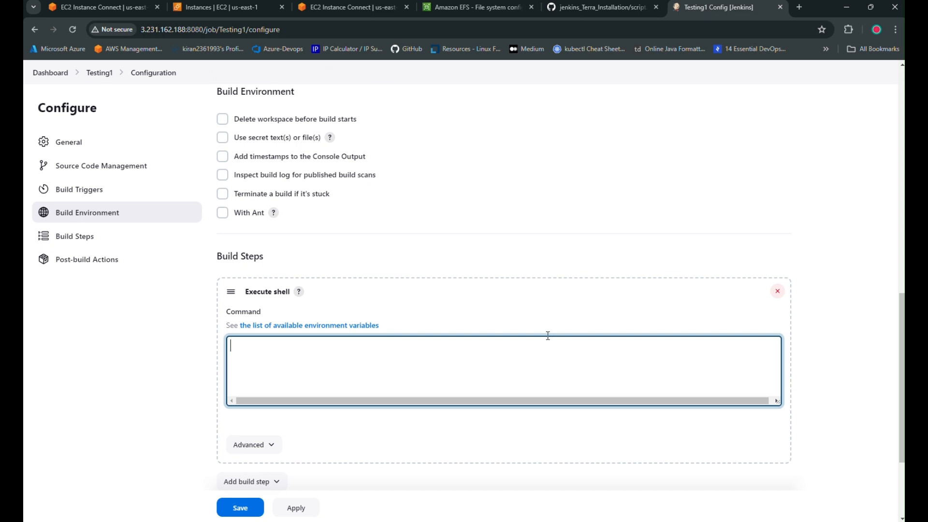
{"action": "type", "text": "#!/bib"}
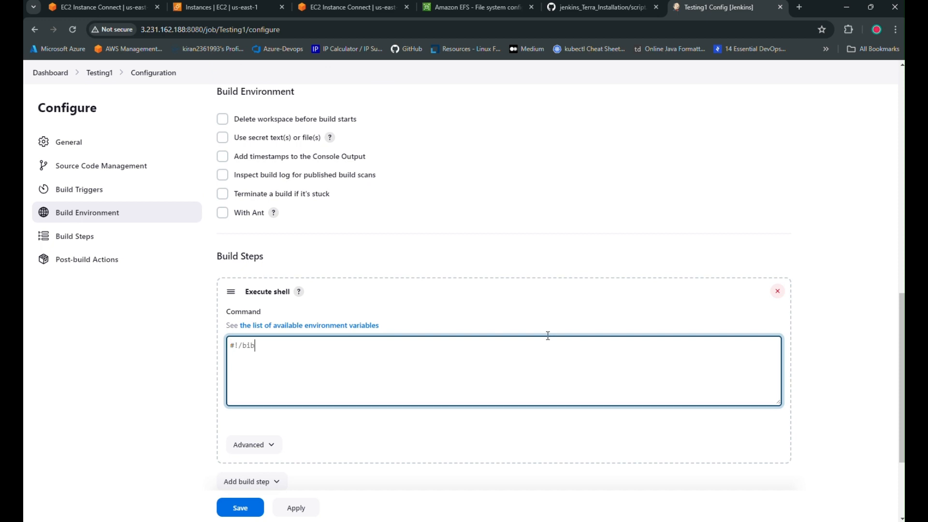
{"action": "type", "text": "/bash"}
{"action": "key", "text": "Return"}
{"action": "type", "text": "echo \"hello saikiranw e "}
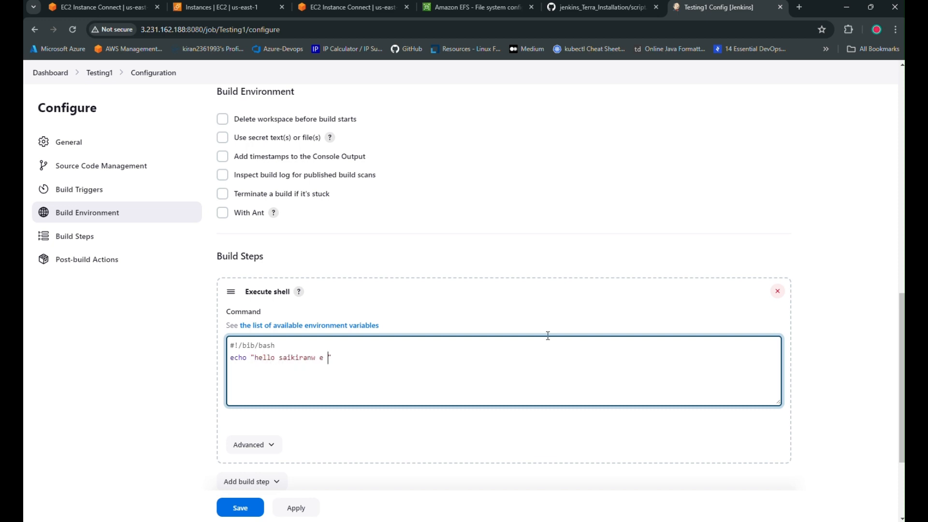
{"action": "type", "text": "are tse"}
{"action": "key", "text": "BackSpace"}
{"action": "type", "text": "esting primary"}
{"action": "scroll", "coordinate": [643, 319], "scroll_direction": "down", "scroll_amount": 3}
{"action": "left_click", "coordinate": [256, 203]}
{"action": "key", "text": "BackSpace"}
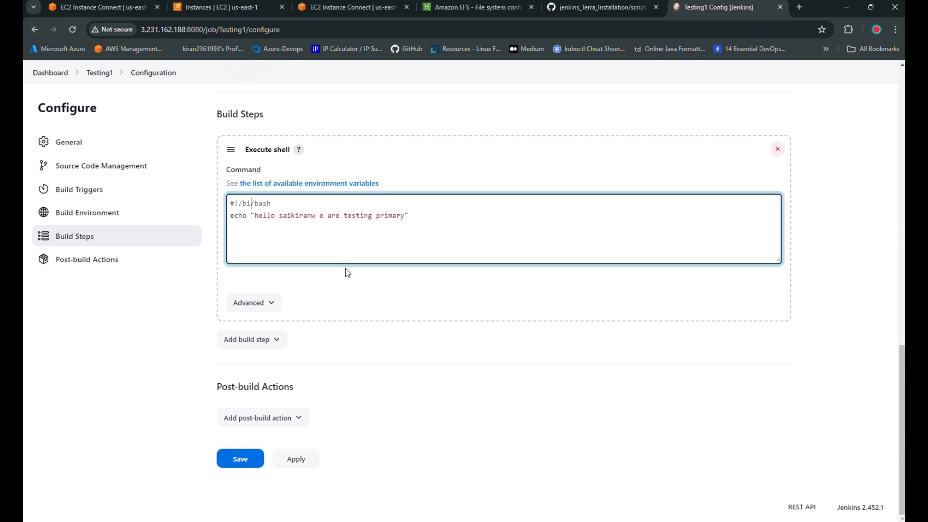
Fix the shebang to /bin/bash, save Testing1, and build it twice so builds #2 and #3 succeed.
{"action": "type", "text": "n"}
{"action": "left_click", "coordinate": [241, 459]}
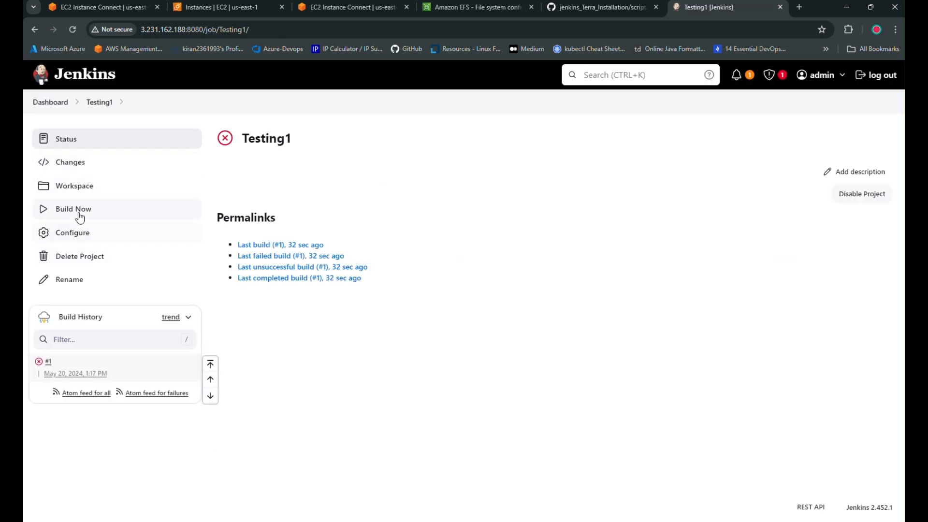
{"action": "left_click", "coordinate": [79, 212]}
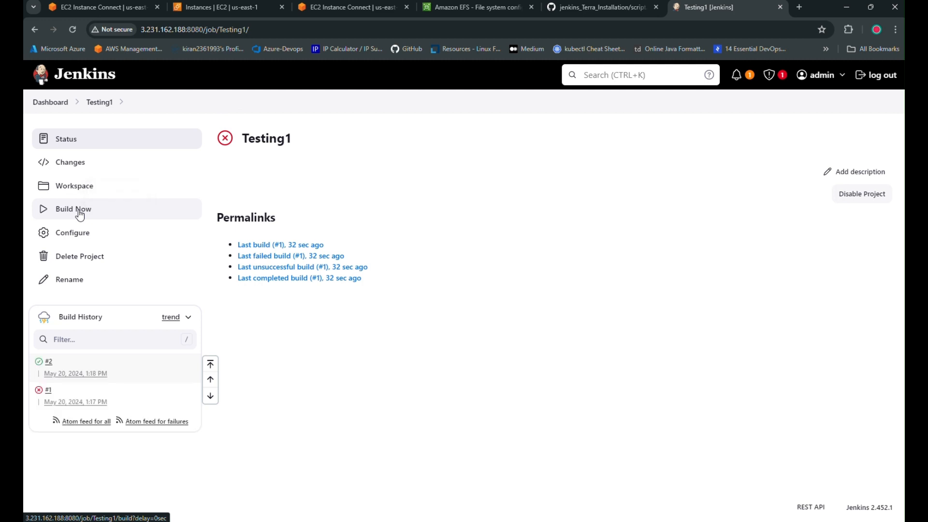
{"action": "left_click", "coordinate": [86, 213]}
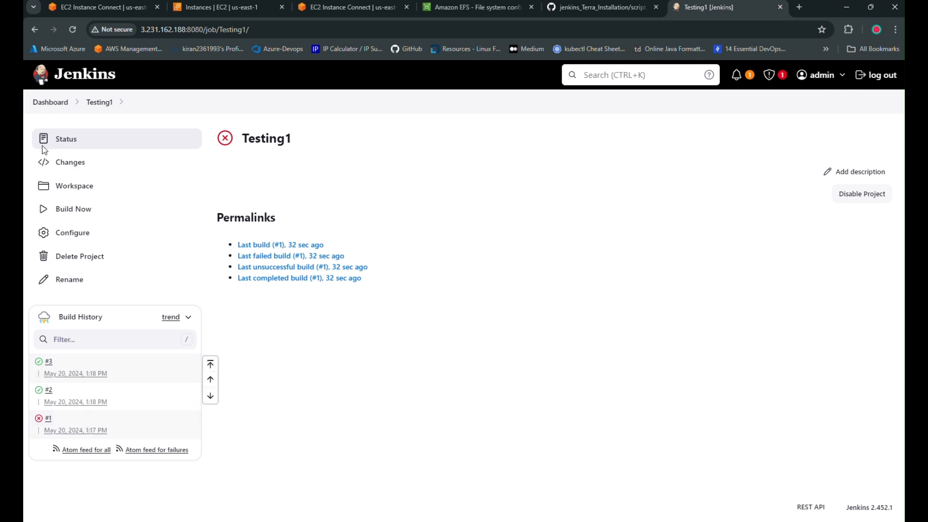
{"action": "left_click", "coordinate": [55, 106]}
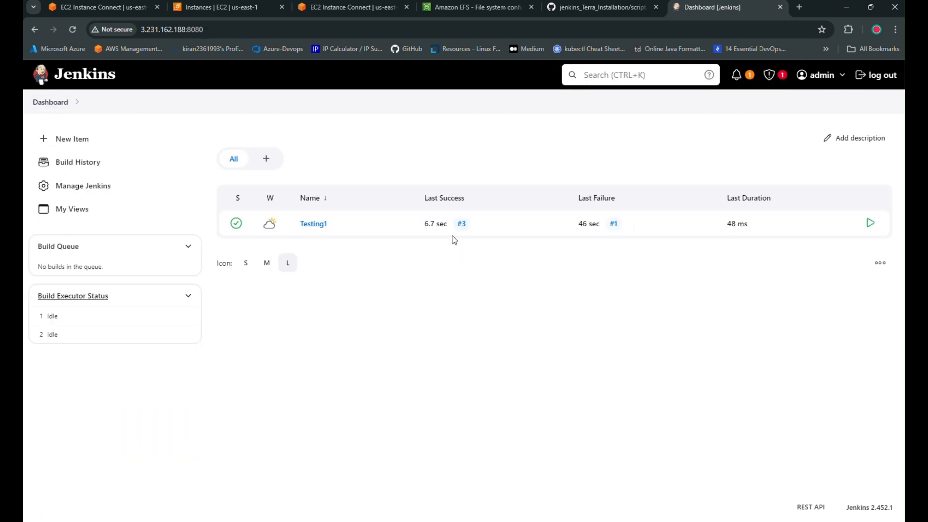
{"action": "left_click", "coordinate": [333, 7]}
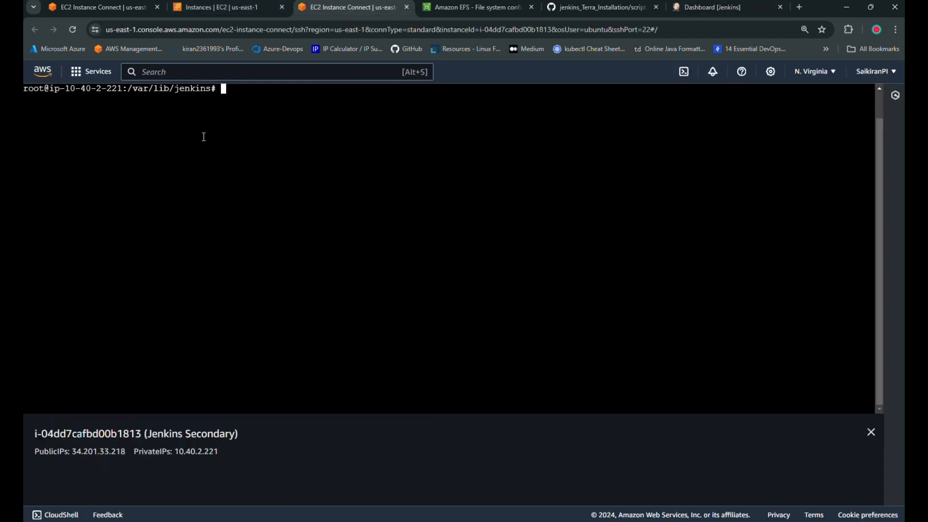
On Jenkins Secondary, open a new jenkins.sh in nano from the home directory.
{"action": "type", "text": "cd"}
{"action": "key", "text": "Return"}
{"action": "type", "text": "nano jenkins.sh"}
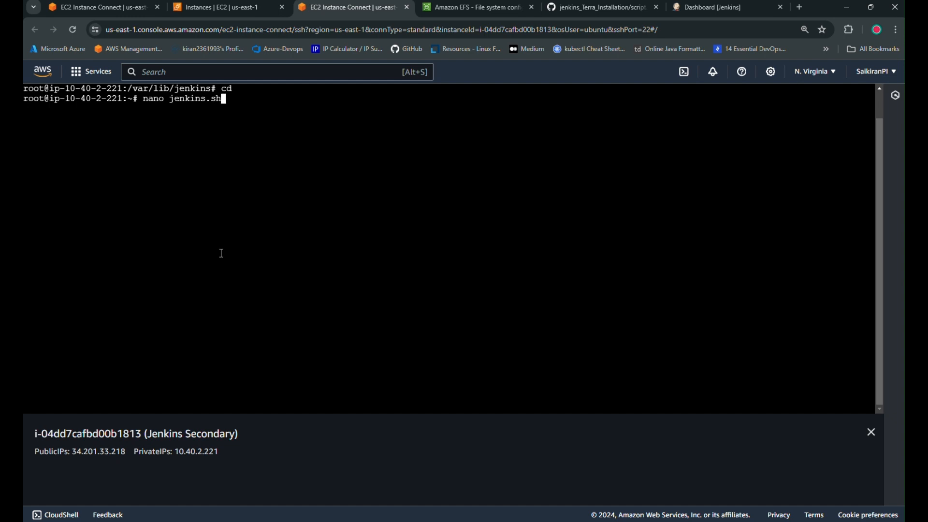
{"action": "key", "text": "Return"}
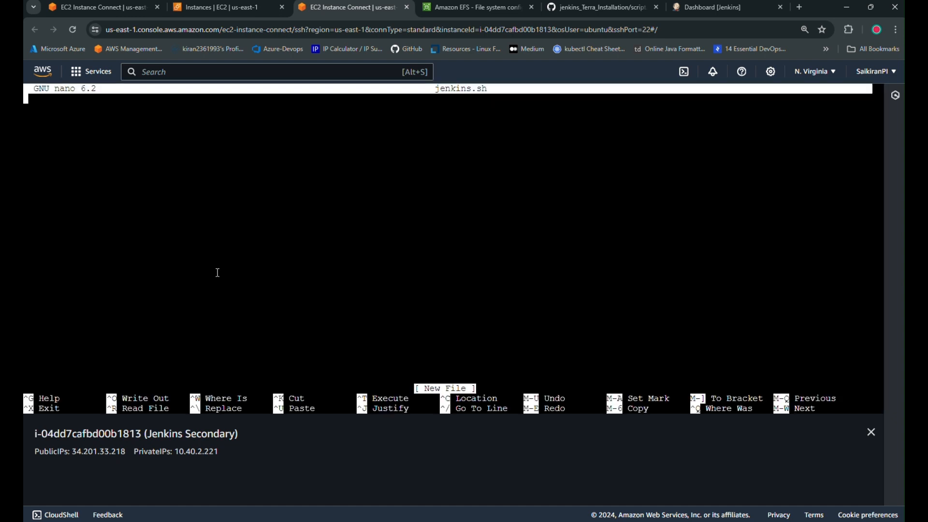
Copy the raw install script from GitHub, paste it into jenkins.sh, and save.
{"action": "left_click", "coordinate": [600, 7]}
{"action": "left_click", "coordinate": [813, 194]}
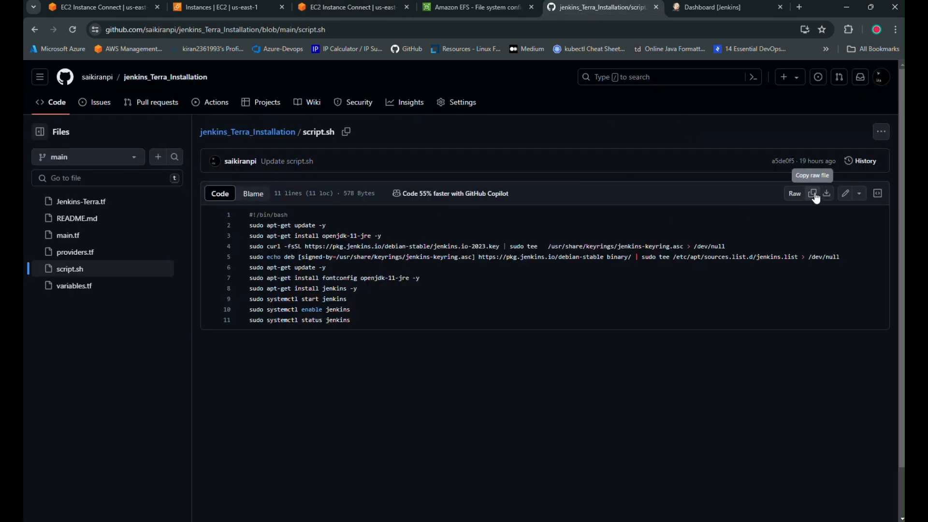
{"action": "left_click", "coordinate": [657, 8]}
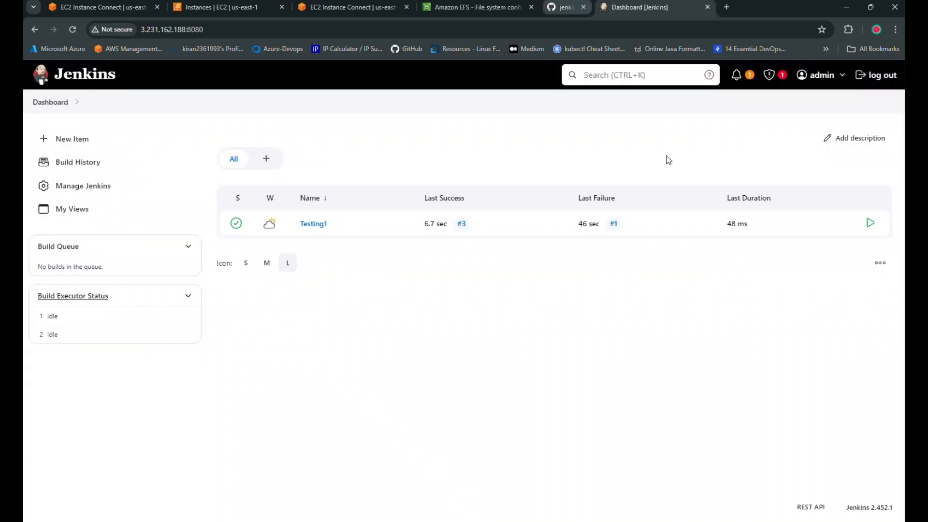
{"action": "left_click", "coordinate": [350, 7]}
{"action": "right_click", "coordinate": [133, 158]}
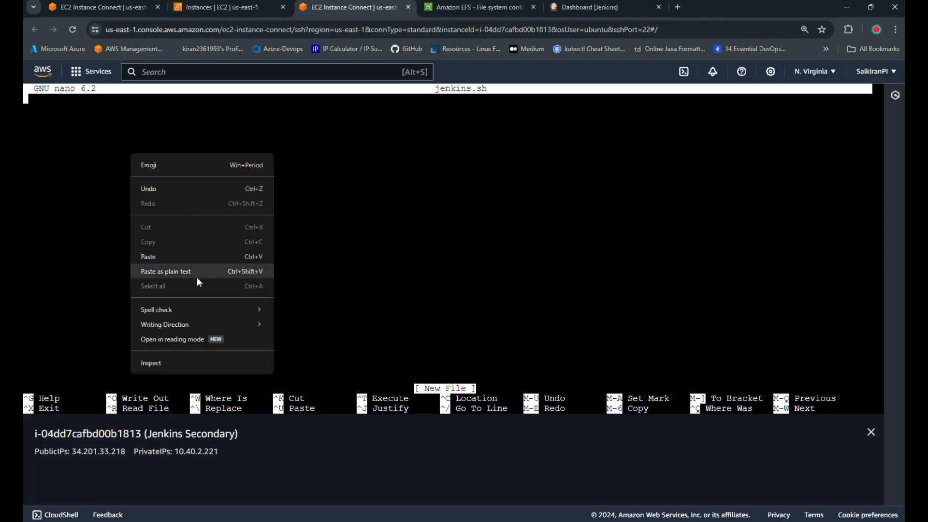
{"action": "left_click", "coordinate": [190, 257]}
{"action": "key", "text": "ctrl+x"}
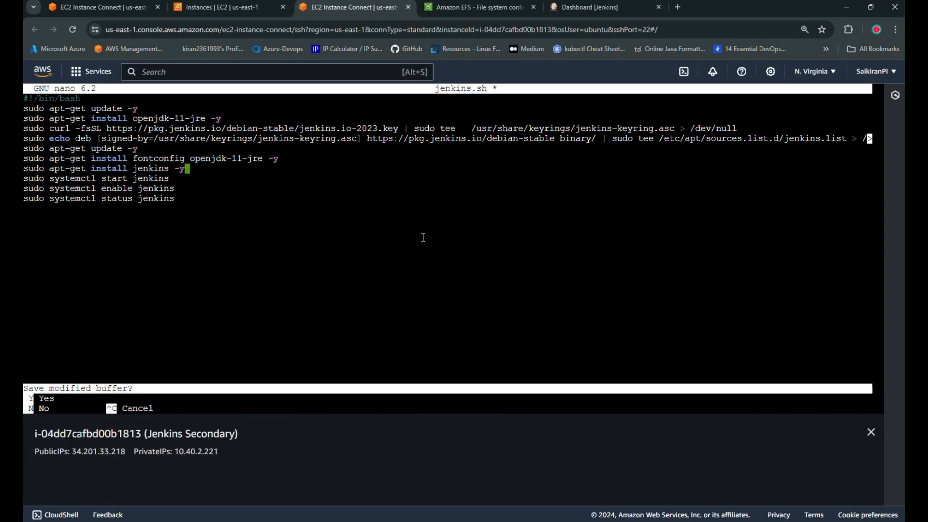
{"action": "key", "text": "y"}
{"action": "key", "text": "Return"}
Make jenkins.sh executable with chmod 777 and run ./jenkins.sh.
{"action": "type", "text": "c"}
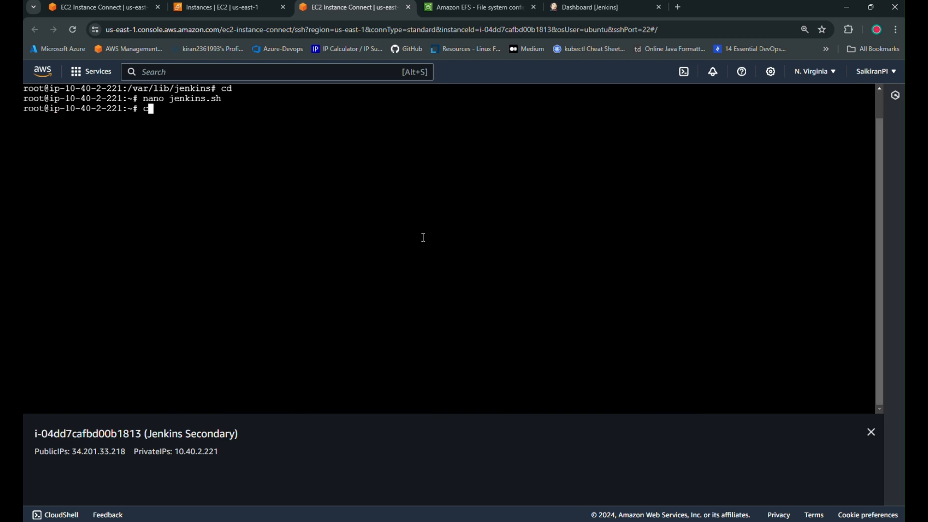
{"action": "type", "text": "hmod 777 jenk"}
{"action": "key", "text": "Tab"}
{"action": "key", "text": "Return"}
{"action": "type", "text": "./jenk"}
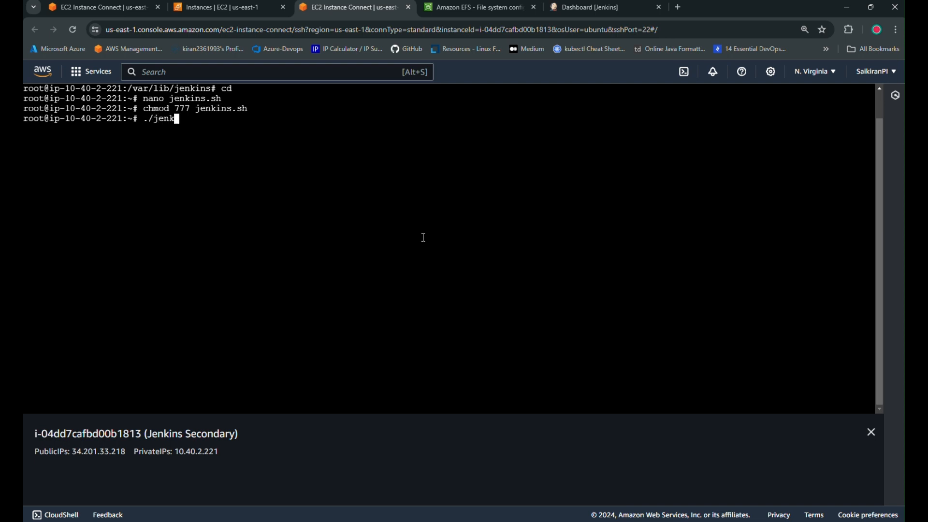
{"action": "key", "text": "Tab"}
{"action": "key", "text": "Return"}
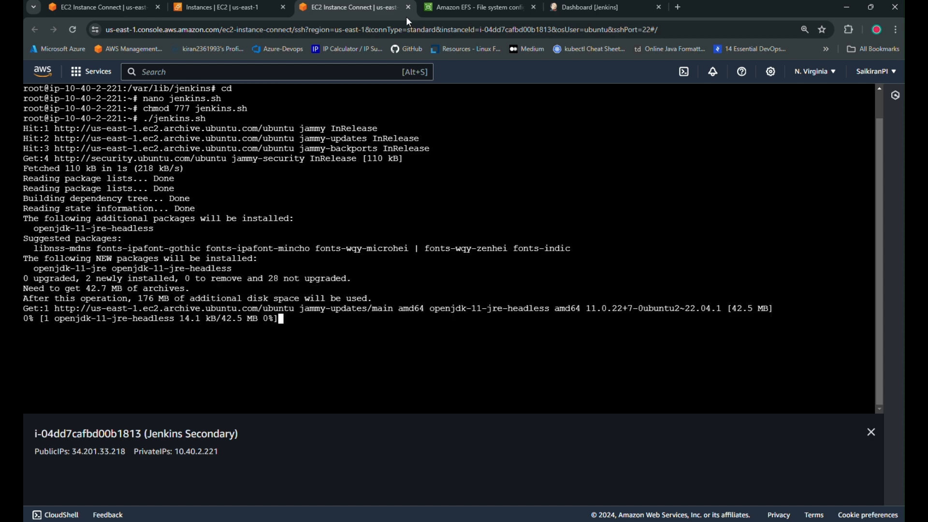
Clear the Jenkins -Primary terminal and run cat /var/log/syslog.
{"action": "left_click", "coordinate": [94, 2]}
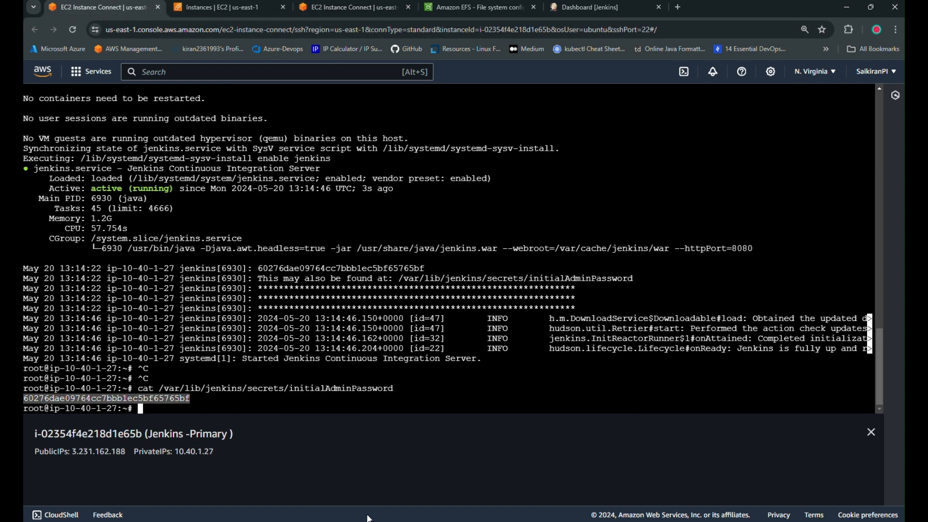
{"action": "left_click", "coordinate": [544, 241]}
{"action": "key", "text": "ctrl+l"}
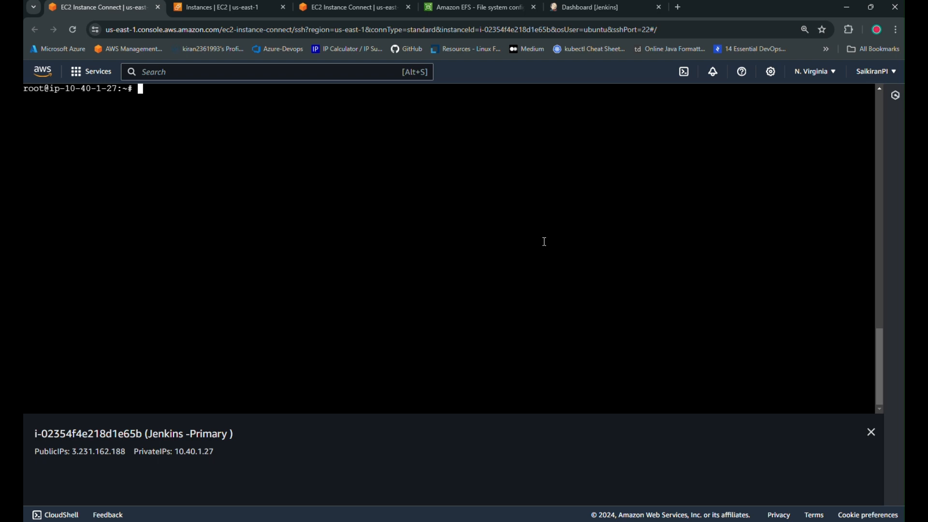
{"action": "type", "text": "cat /var/log/sy"}
{"action": "key", "text": "Tab"}
{"action": "key", "text": "Return"}
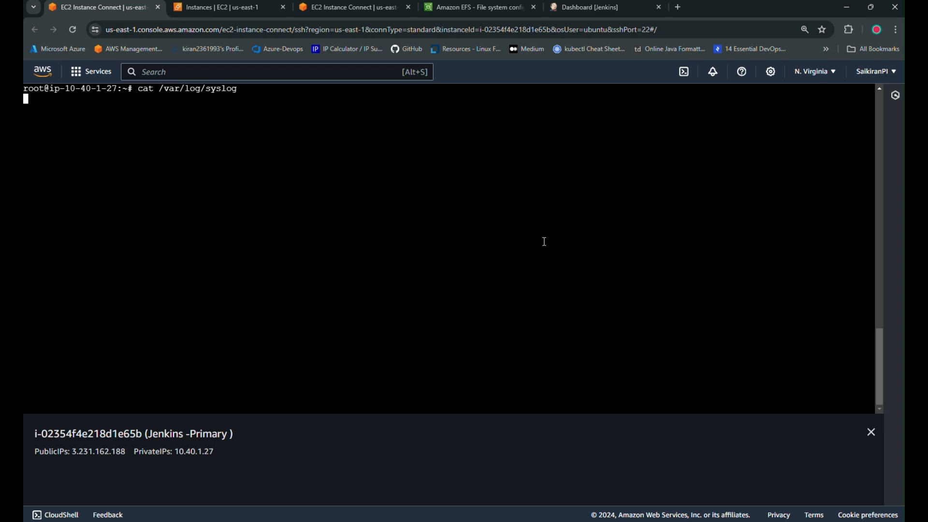
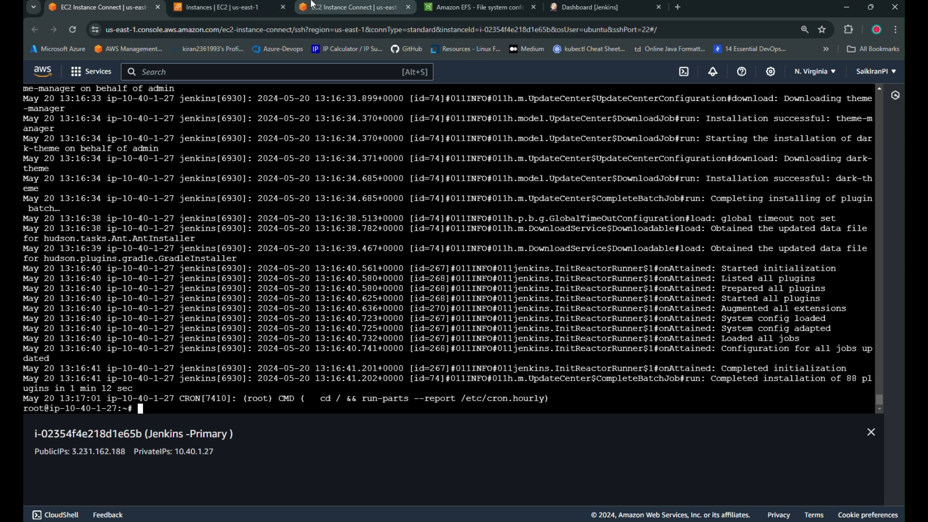
Quit the Jenkins status pager on Jenkins Secondary, clear its terminal, and return to the instances list.
{"action": "left_click", "coordinate": [338, 7]}
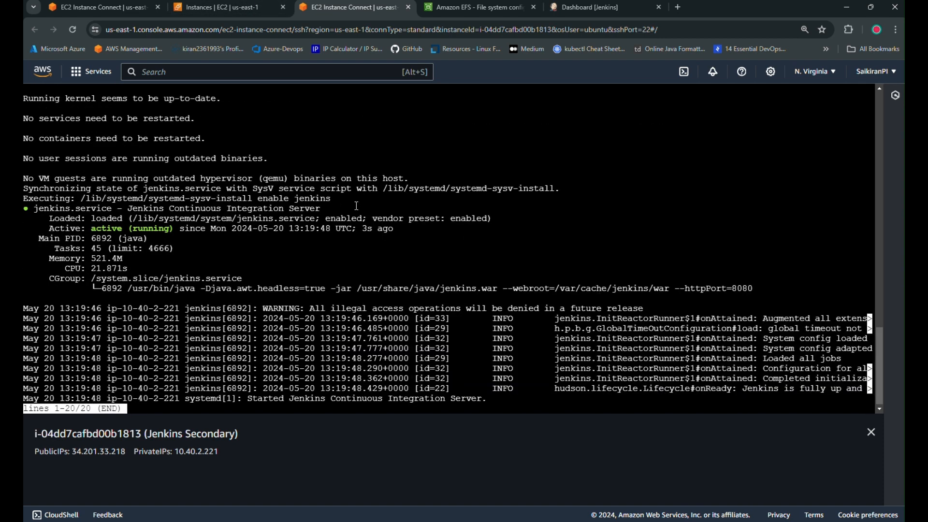
{"action": "key", "text": "q"}
{"action": "key", "text": "Return"}
{"action": "key", "text": "ctrl+l"}
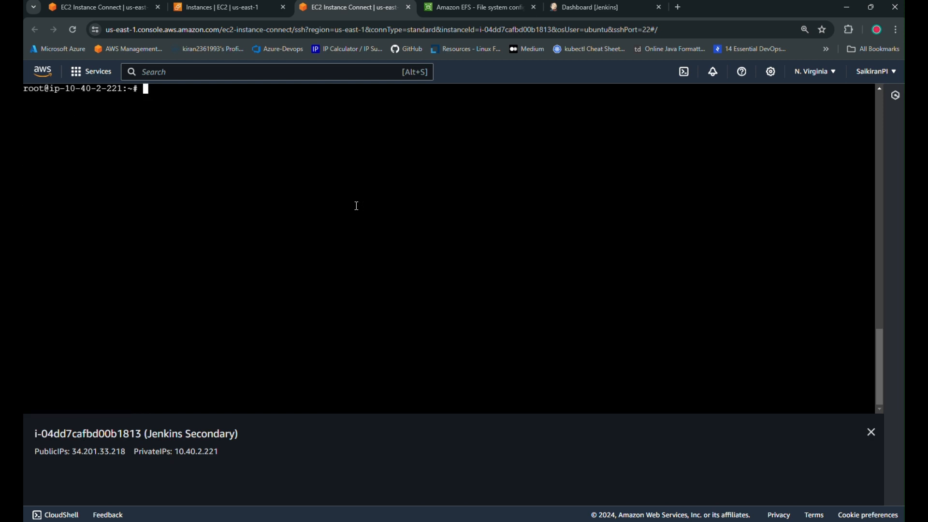
{"action": "left_click", "coordinate": [240, 6]}
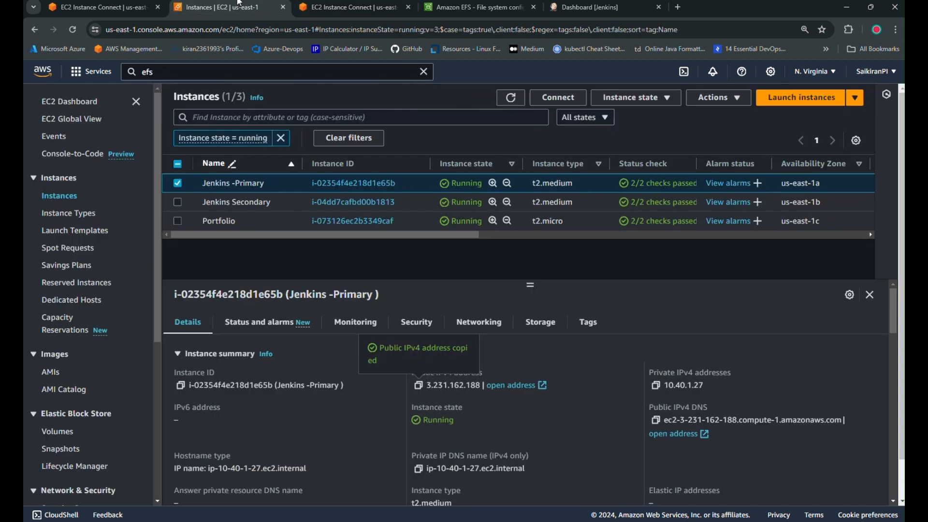
Copy Jenkins Secondary's public IP and load IP:8080 in a new browser tab.
{"action": "left_click", "coordinate": [178, 184]}
{"action": "left_click", "coordinate": [178, 203]}
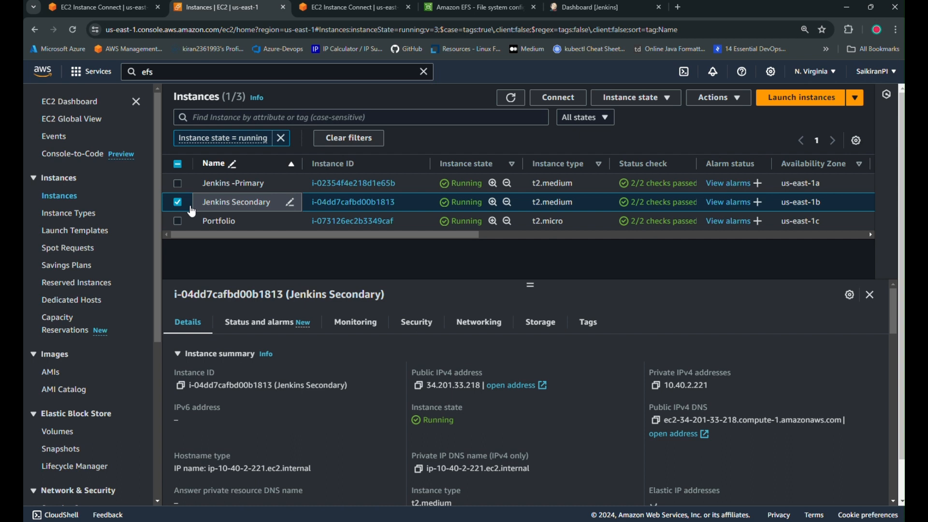
{"action": "left_click", "coordinate": [418, 386]}
{"action": "left_click", "coordinate": [679, 7]}
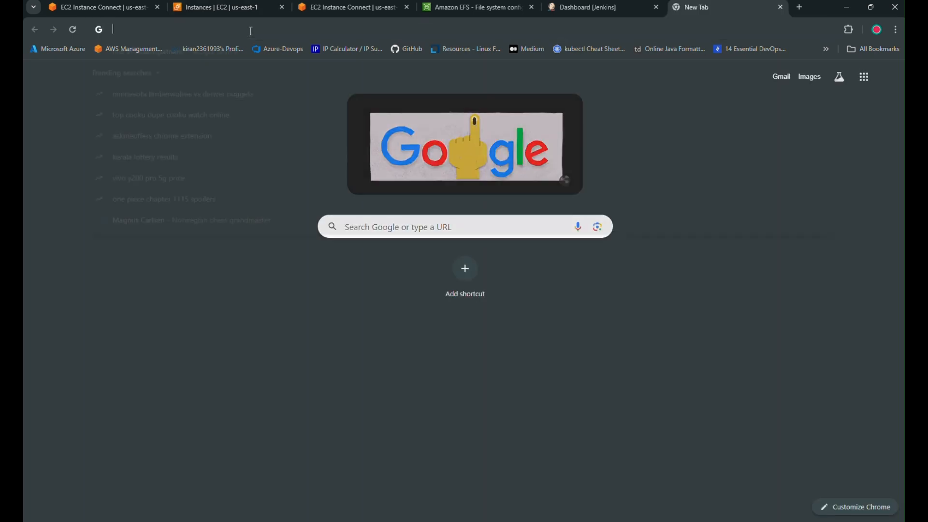
{"action": "key", "text": "ctrl+v"}
{"action": "type", "text": ":8080"}
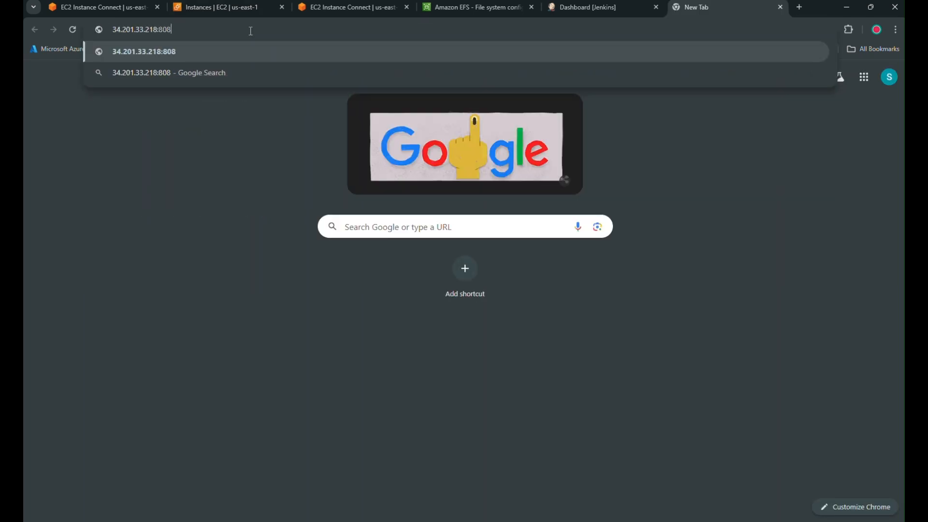
{"action": "key", "text": "Return"}
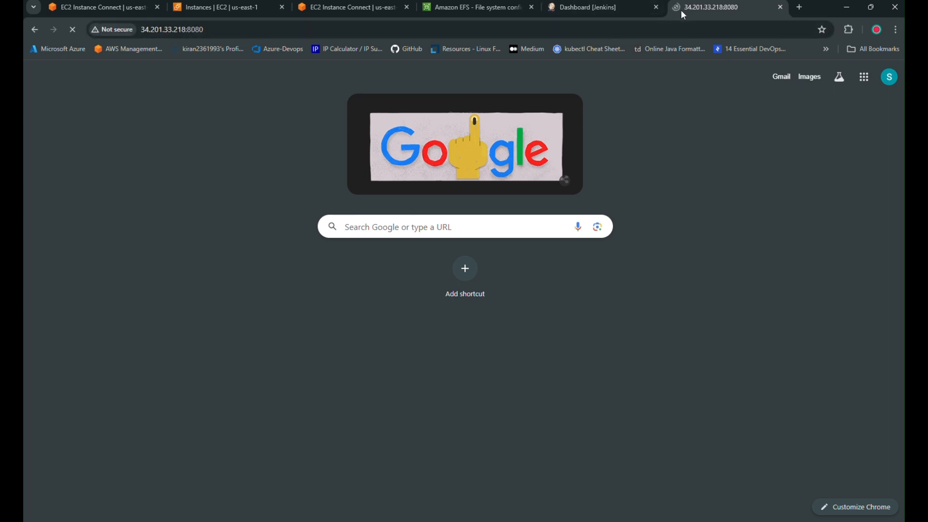
Print /var/lib/jenkins/secrets/initialAdminPassword on the primary terminal and copy the password.
{"action": "left_click", "coordinate": [100, 7]}
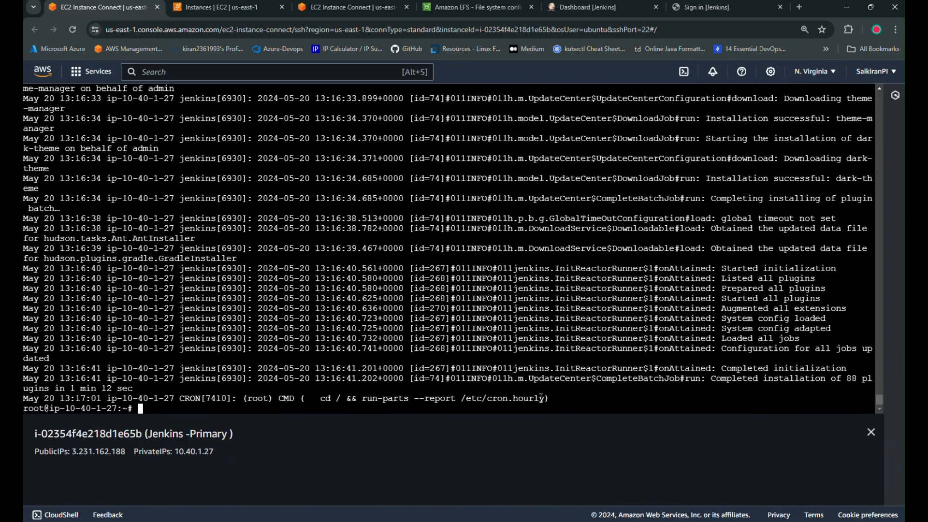
{"action": "key", "text": "ctrl+l"}
{"action": "type", "text": "c"}
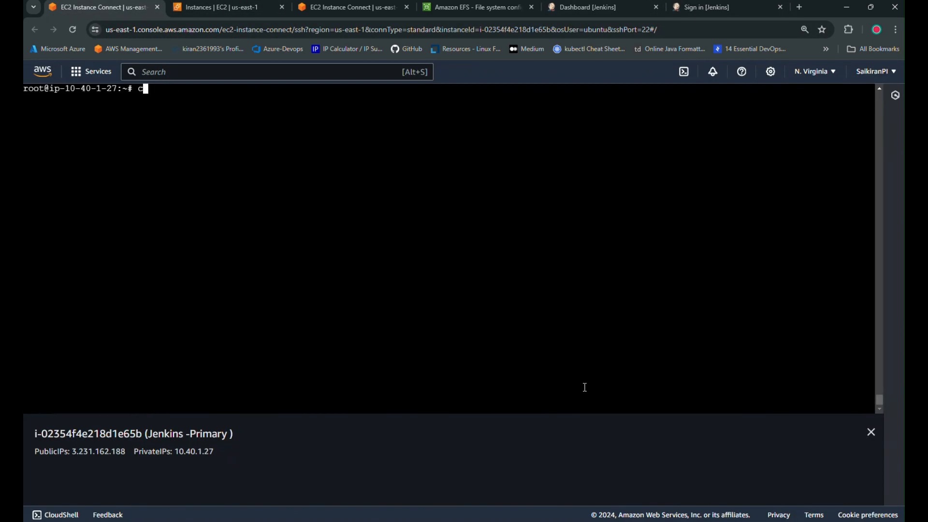
{"action": "type", "text": "at /var/lib/jen"}
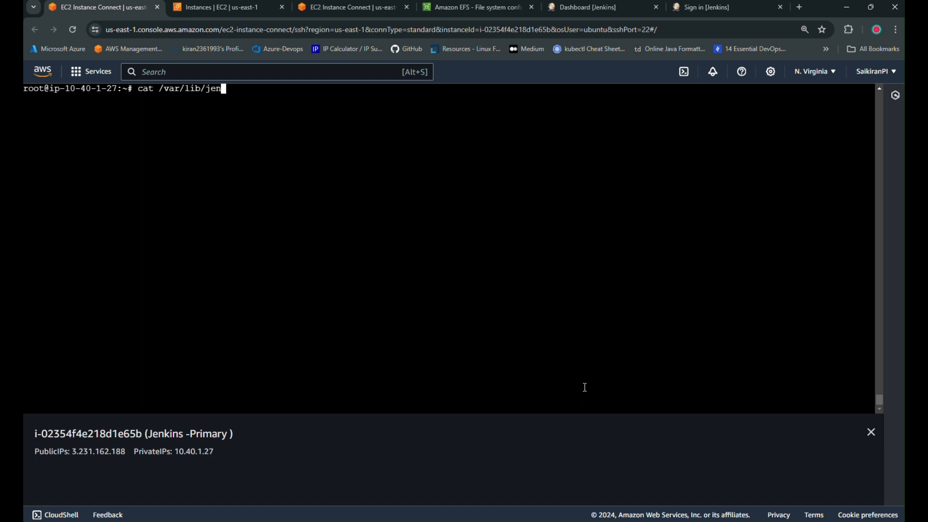
{"action": "type", "text": "kins/secrets/in"}
{"action": "key", "text": "Tab"}
{"action": "key", "text": "Return"}
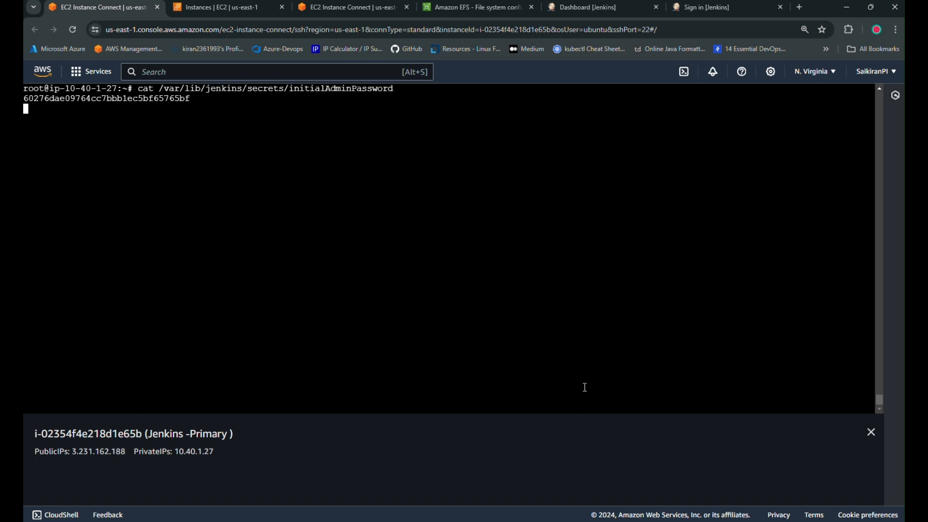
{"action": "double_click", "coordinate": [167, 101]}
{"action": "right_click", "coordinate": [166, 101]}
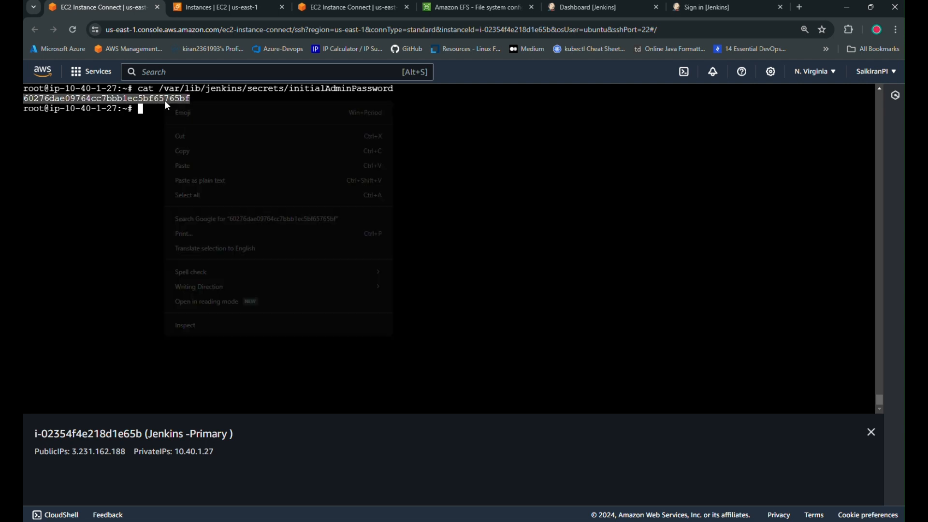
{"action": "left_click", "coordinate": [198, 151]}
Sign in to the secondary Jenkins as admin with the pasted password and dismiss the save-password prompt.
{"action": "left_click", "coordinate": [751, 4]}
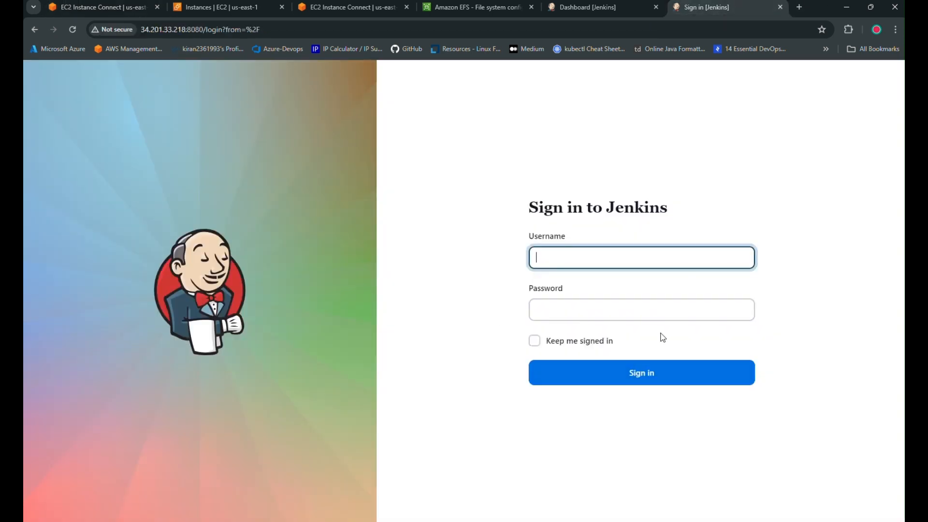
{"action": "type", "text": "admin"}
{"action": "key", "text": "Tab"}
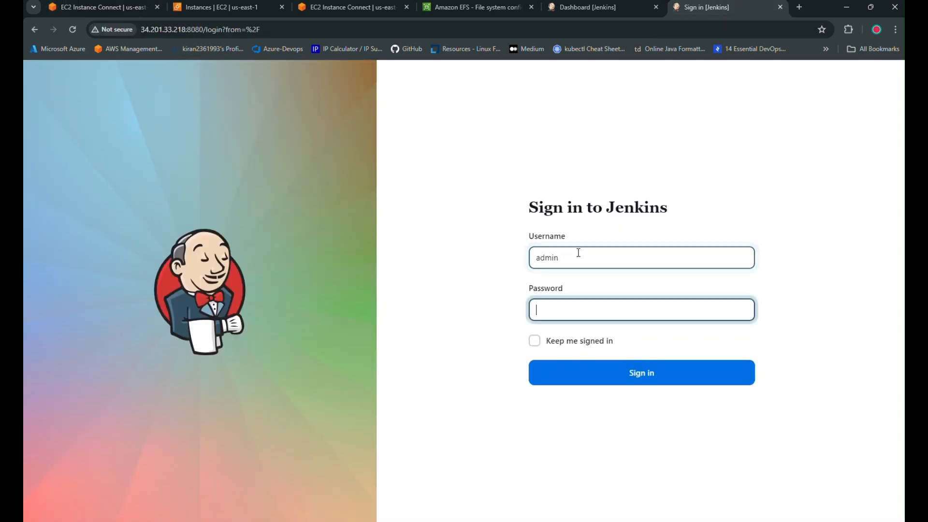
{"action": "key", "text": "ctrl+v"}
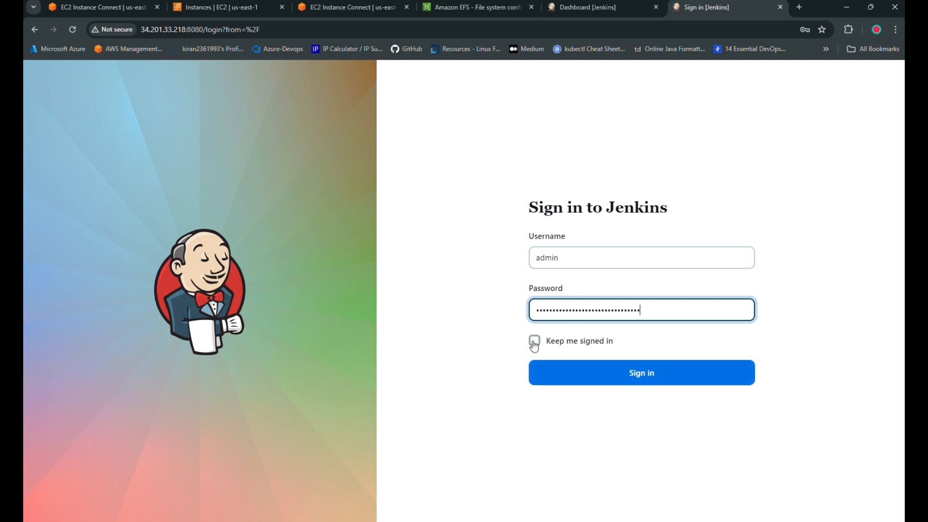
{"action": "left_click", "coordinate": [647, 377]}
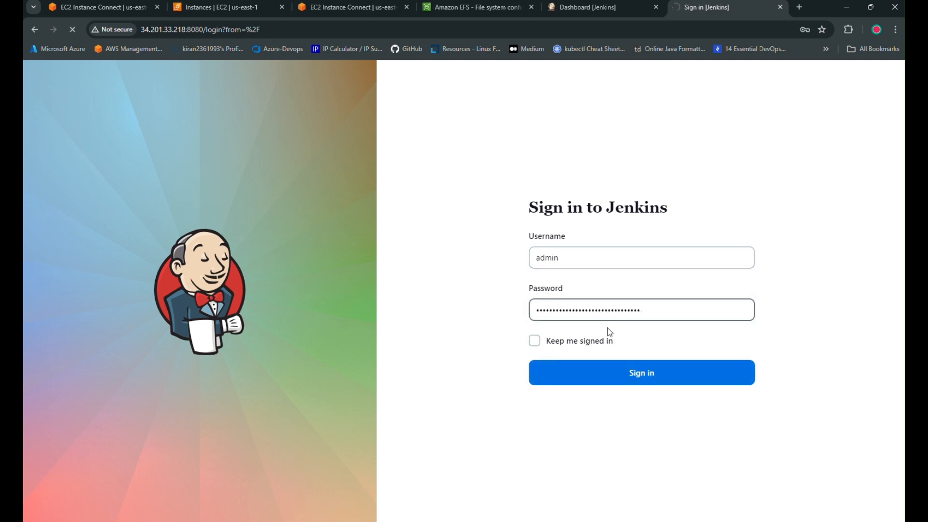
{"action": "left_click", "coordinate": [385, 13]}
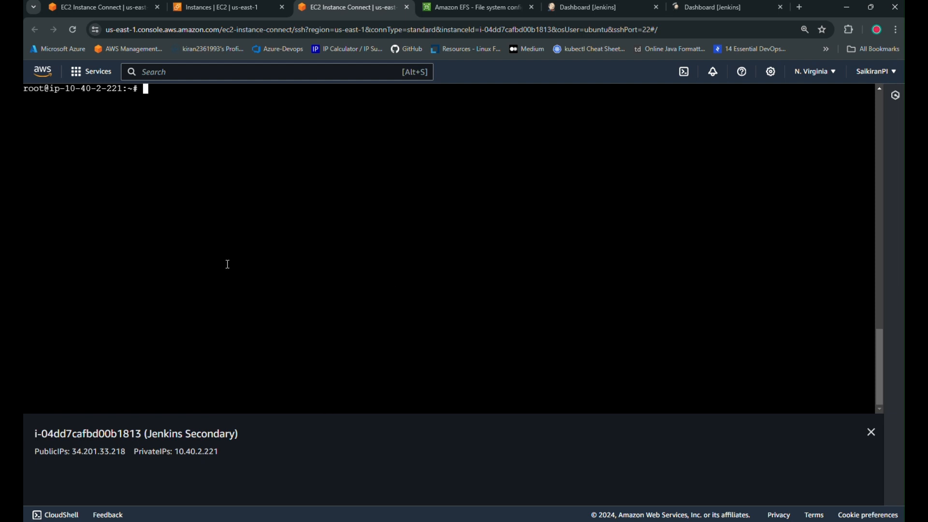
{"action": "left_click", "coordinate": [57, 7]}
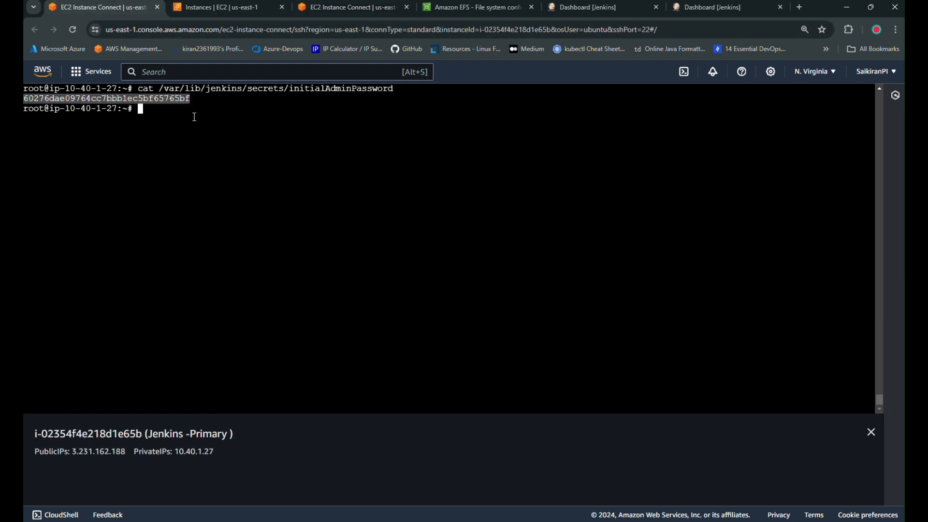
{"action": "left_click", "coordinate": [716, 7]}
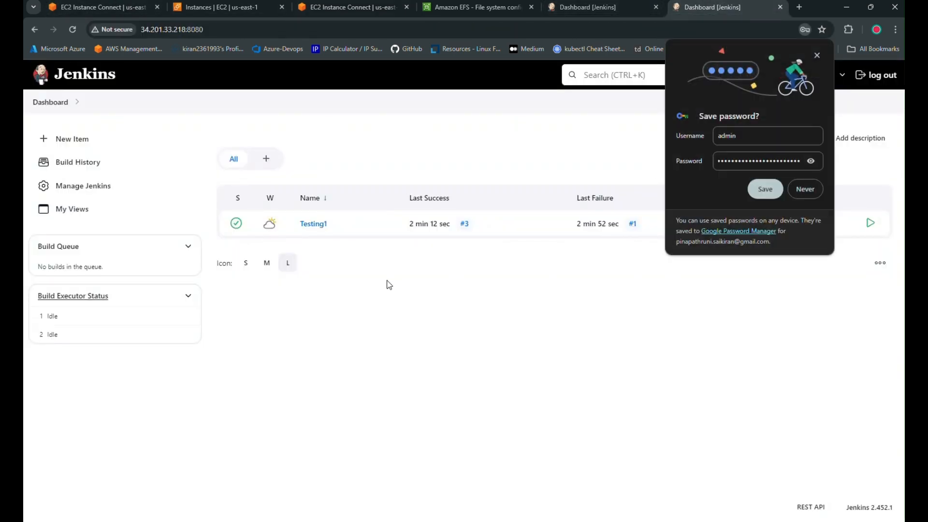
{"action": "left_click", "coordinate": [817, 55]}
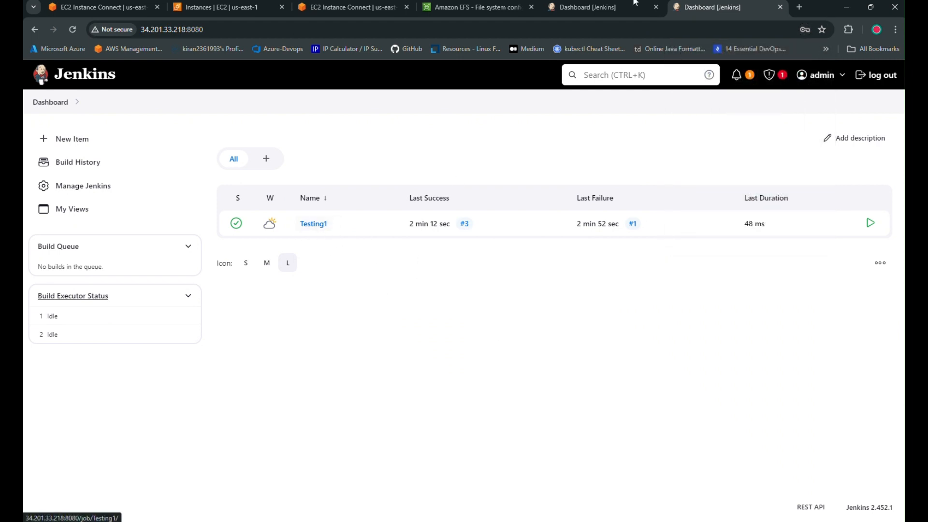
{"action": "key", "text": "ctrl+shift+Tab"}
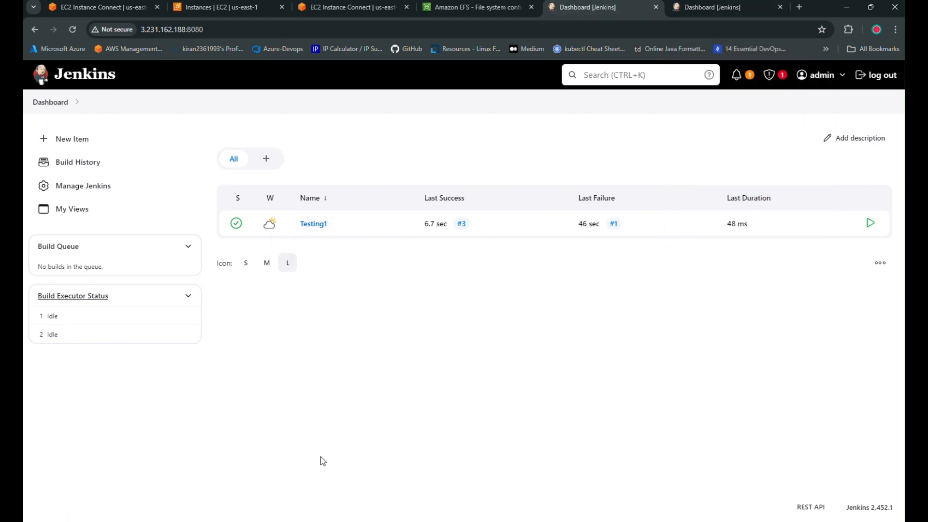
{"action": "left_click", "coordinate": [687, 3]}
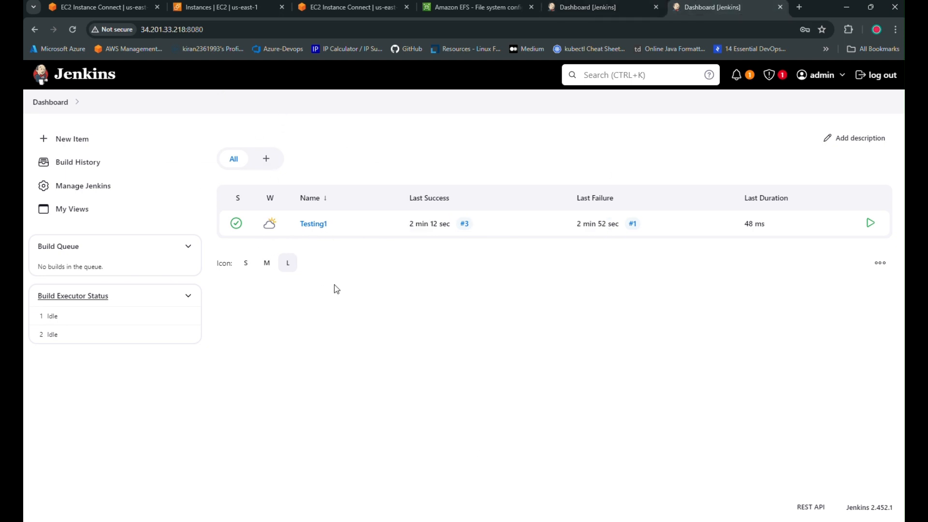
{"action": "left_click", "coordinate": [626, 6]}
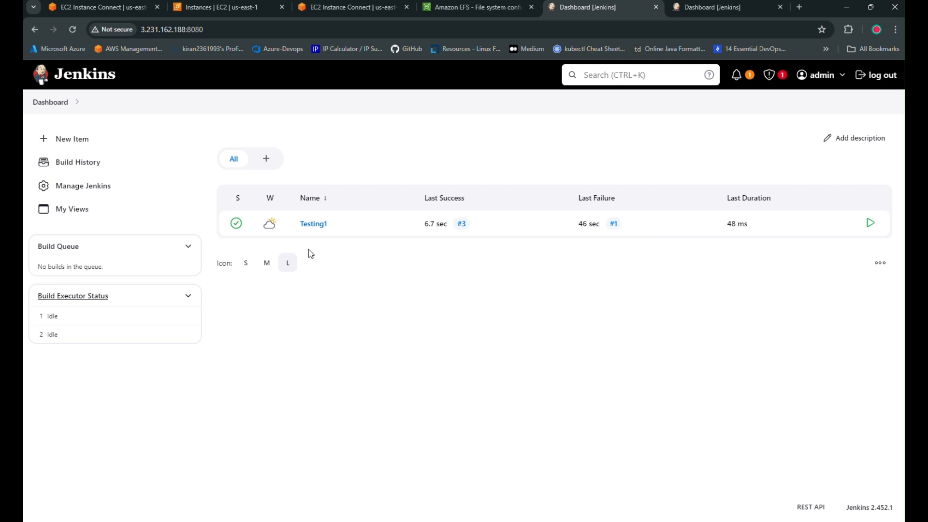
{"action": "key", "text": "ctrl+Tab"}
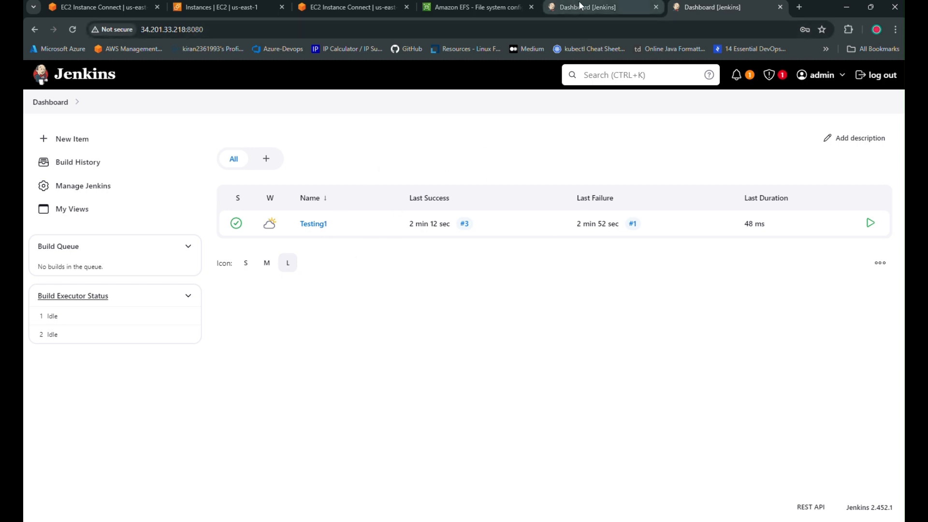
{"action": "key", "text": "ctrl+shift+Tab"}
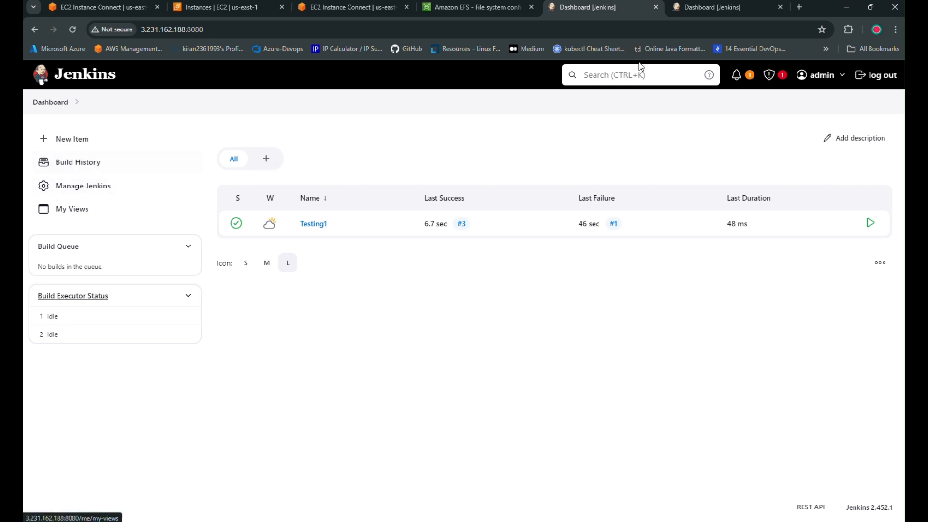
{"action": "left_click", "coordinate": [706, 5]}
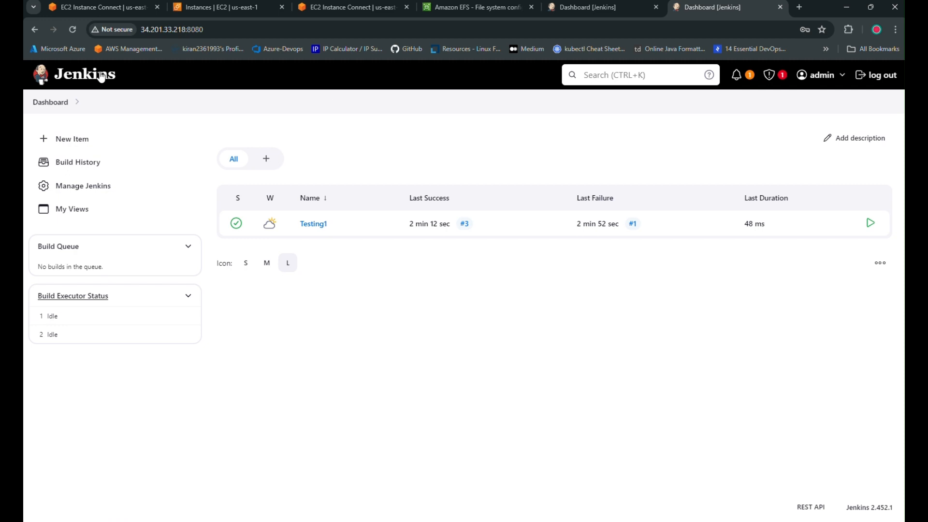
{"action": "left_click", "coordinate": [74, 28]}
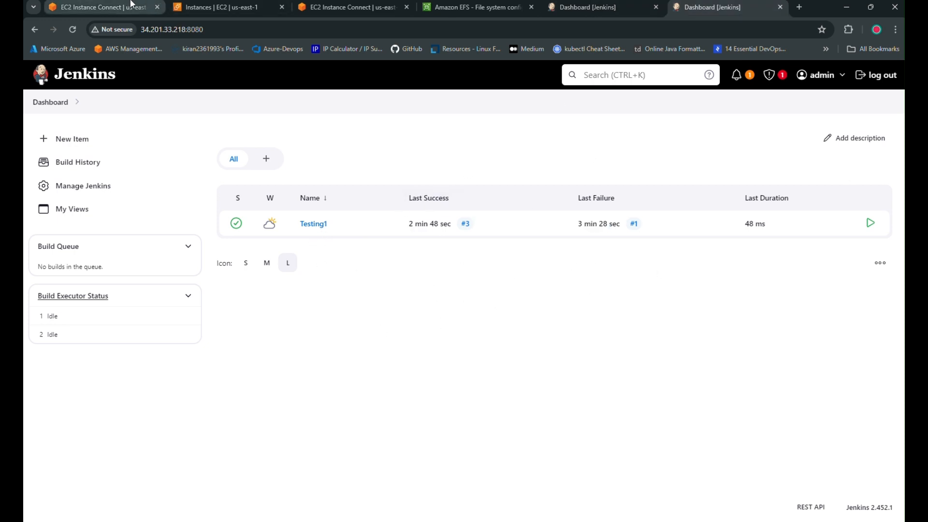
Clear the Jenkins Primary instance's terminal and switch to the userdata notes in VS Code.
{"action": "left_click", "coordinate": [248, 6]}
{"action": "left_click", "coordinate": [331, 10]}
{"action": "left_click", "coordinate": [218, 10]}
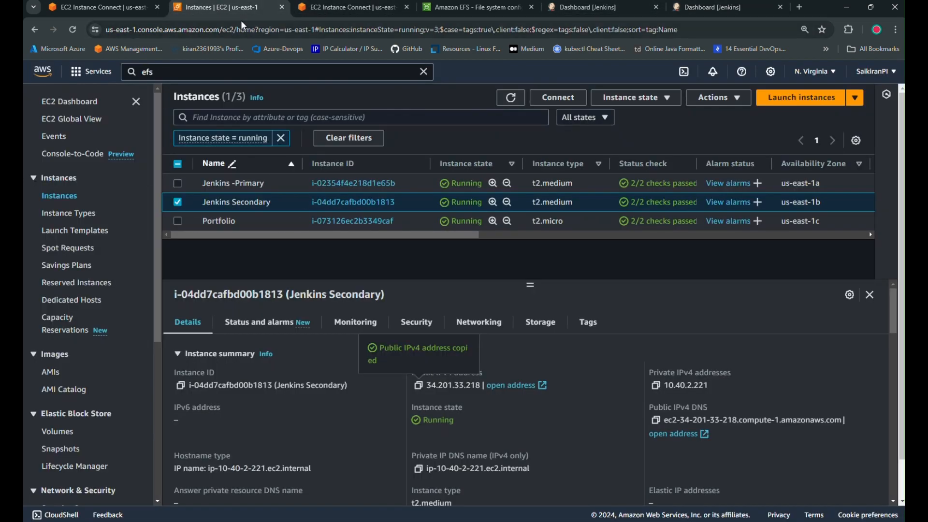
{"action": "left_click", "coordinate": [330, 8]}
{"action": "left_click", "coordinate": [66, 8]}
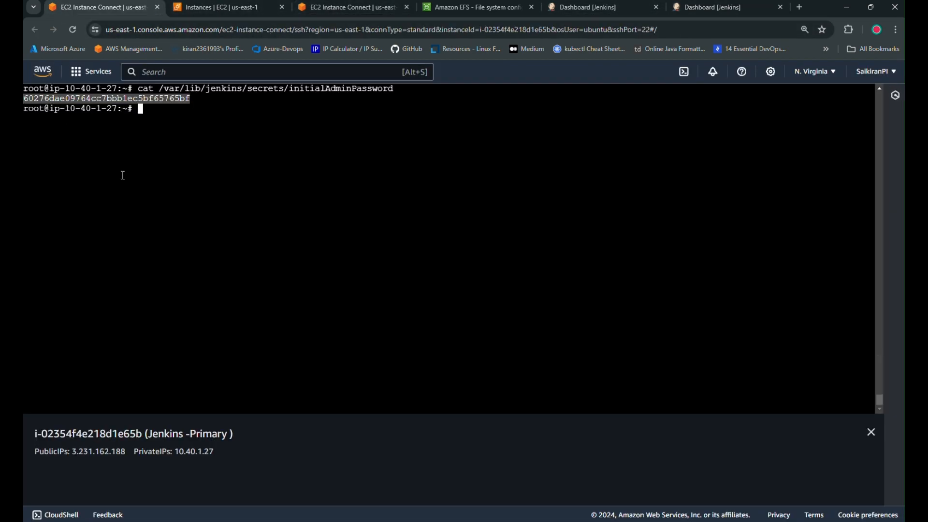
{"action": "left_click", "coordinate": [249, 145]}
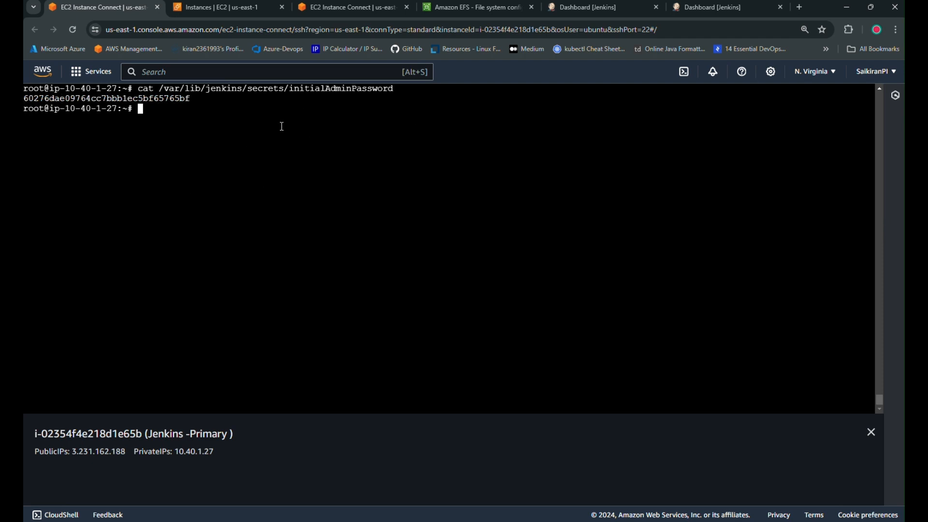
{"action": "key", "text": "ctrl+l"}
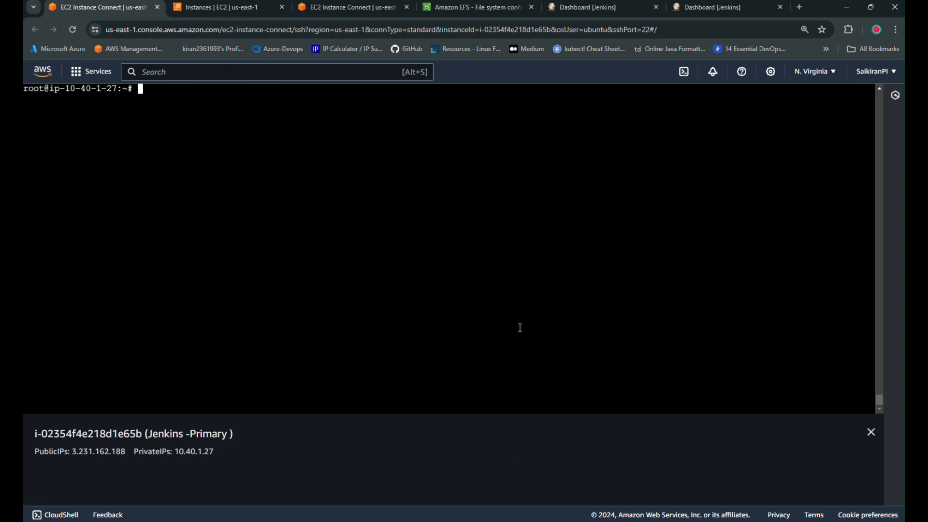
{"action": "key", "text": "alt+Tab"}
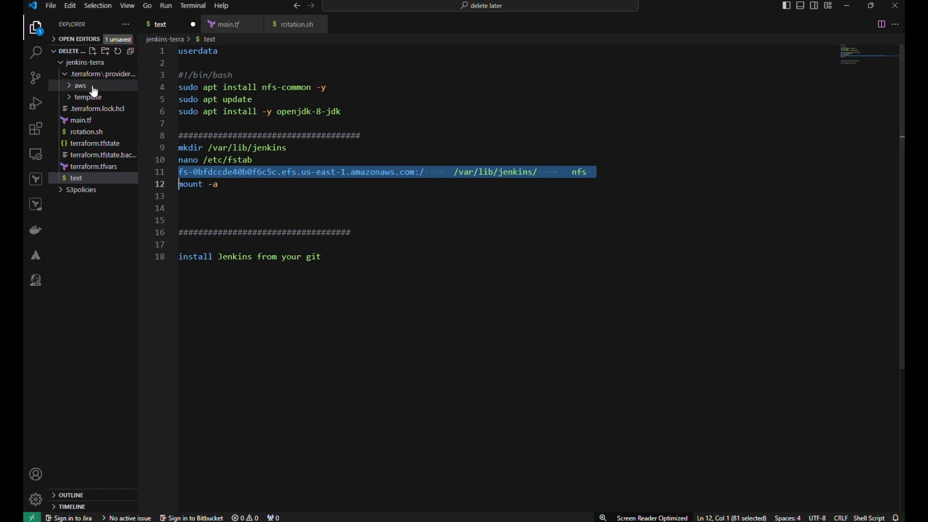
Open rotation.sh and highlight the syslog path, missing-file message and exit line.
{"action": "left_click", "coordinate": [90, 132]}
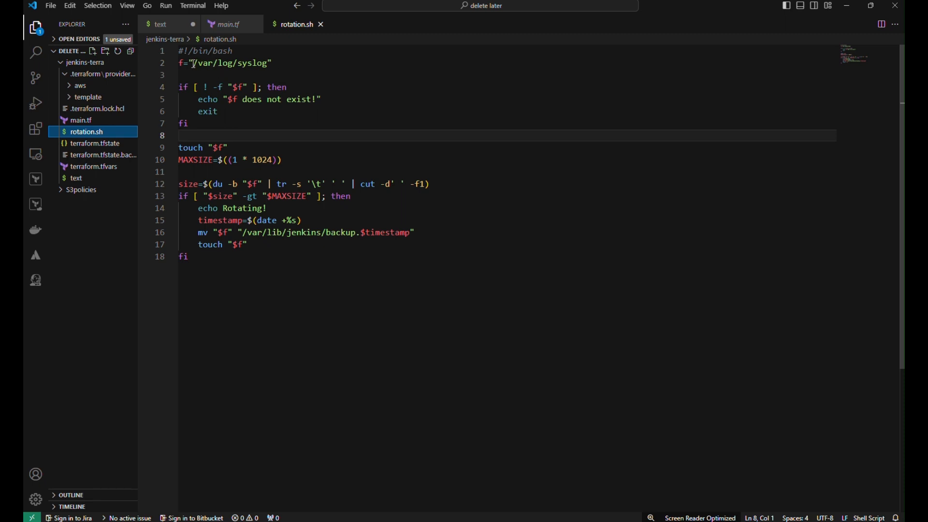
{"action": "left_click_drag", "start_coordinate": [193, 64], "coordinate": [228, 63]}
{"action": "left_click", "coordinate": [268, 86]}
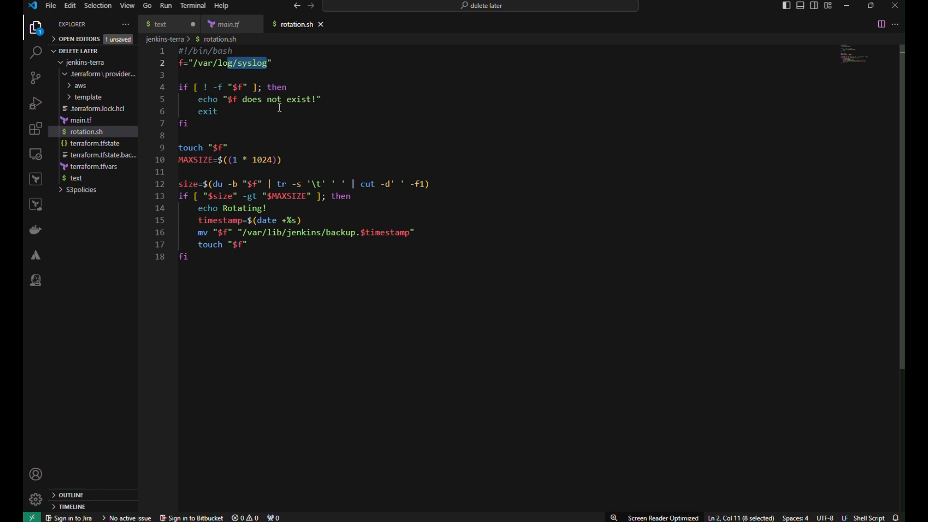
{"action": "left_click_drag", "start_coordinate": [199, 100], "coordinate": [316, 99]}
{"action": "left_click", "coordinate": [204, 112]}
{"action": "double_click", "coordinate": [205, 112]}
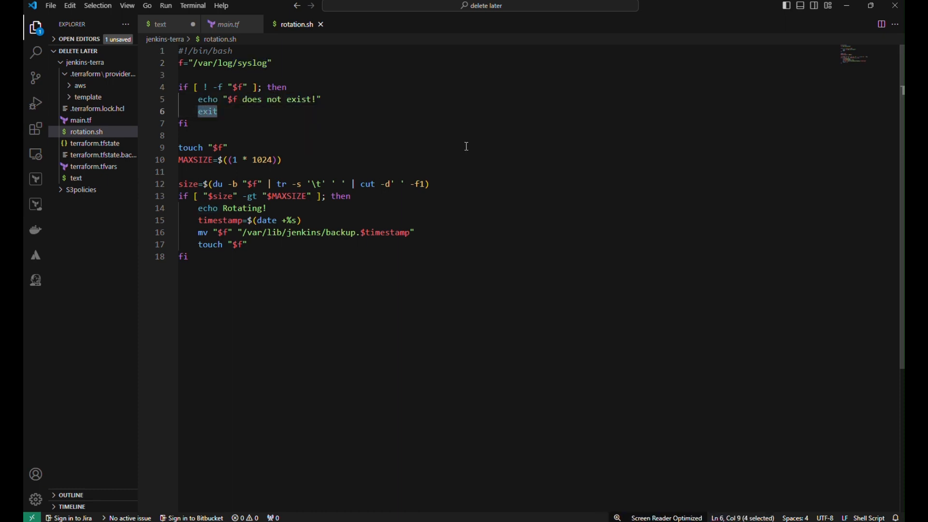
{"action": "left_click_drag", "start_coordinate": [194, 63], "coordinate": [274, 63]}
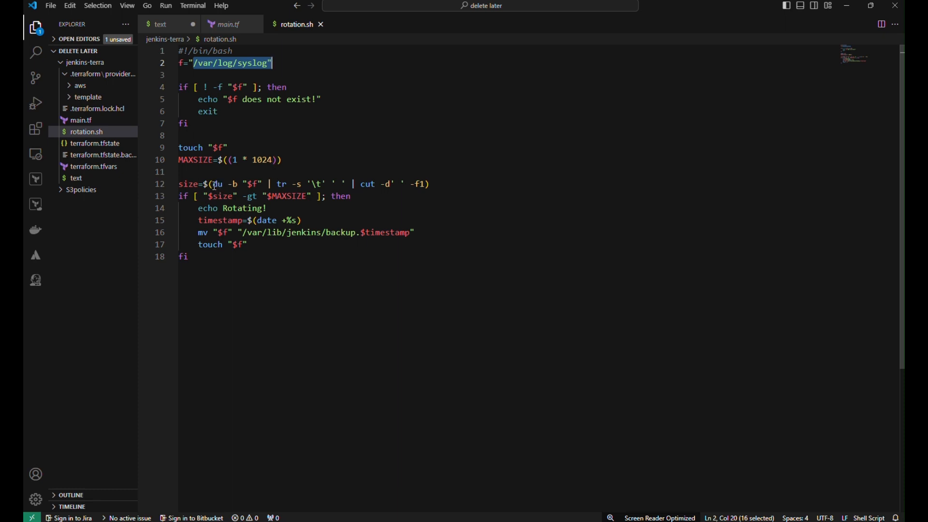
Highlight the du -b size check, timestamp and /var/lib/jenkins backup destination, then select the whole script.
{"action": "left_click_drag", "start_coordinate": [215, 185], "coordinate": [238, 185]}
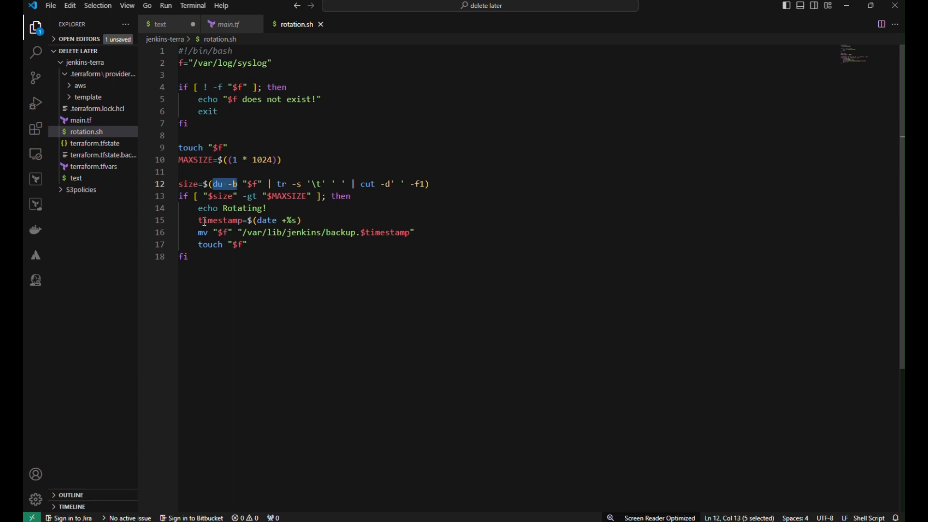
{"action": "left_click_drag", "start_coordinate": [200, 222], "coordinate": [302, 221]}
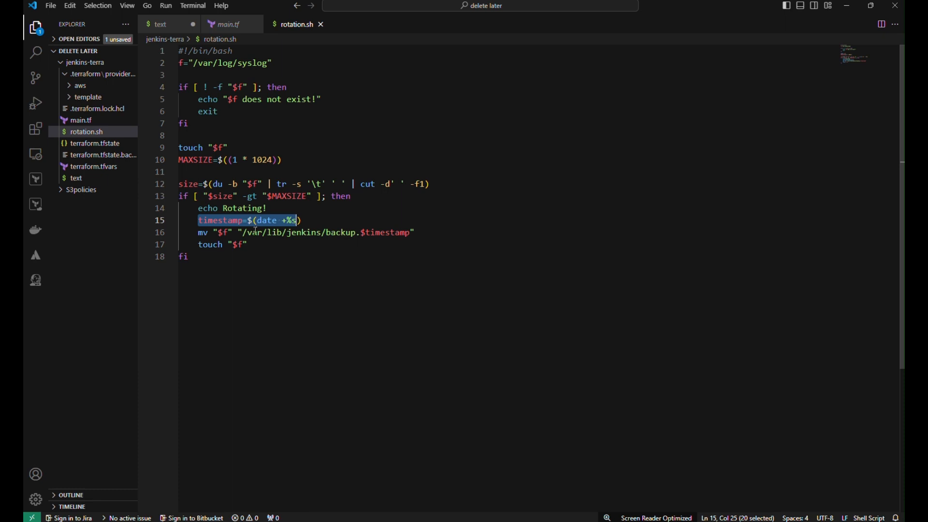
{"action": "left_click", "coordinate": [323, 261]}
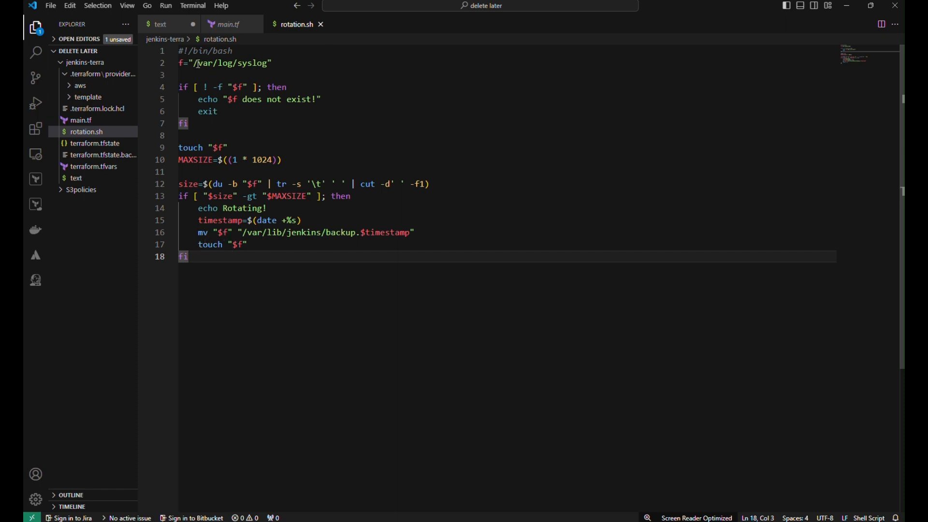
{"action": "left_click_drag", "start_coordinate": [198, 64], "coordinate": [280, 62]}
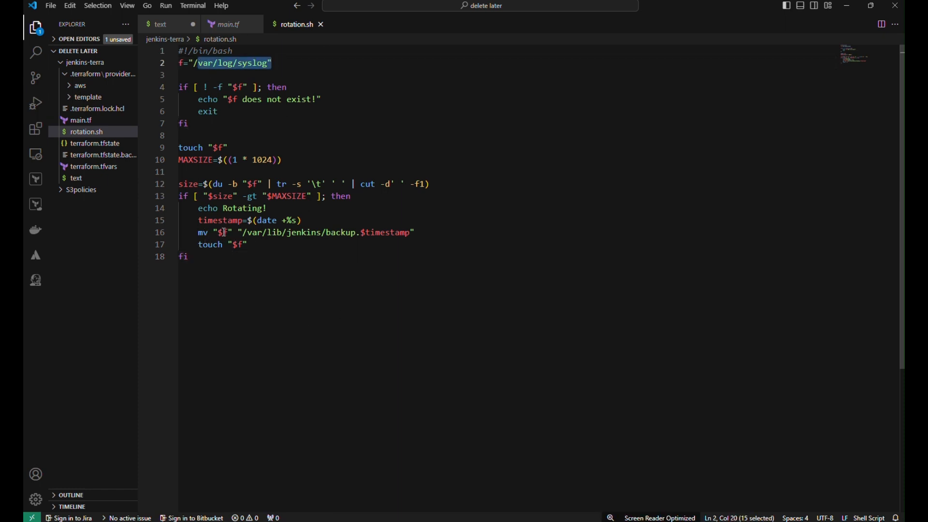
{"action": "left_click_drag", "start_coordinate": [245, 233], "coordinate": [357, 233]}
{"action": "left_click", "coordinate": [329, 256]}
{"action": "left_click", "coordinate": [362, 233]}
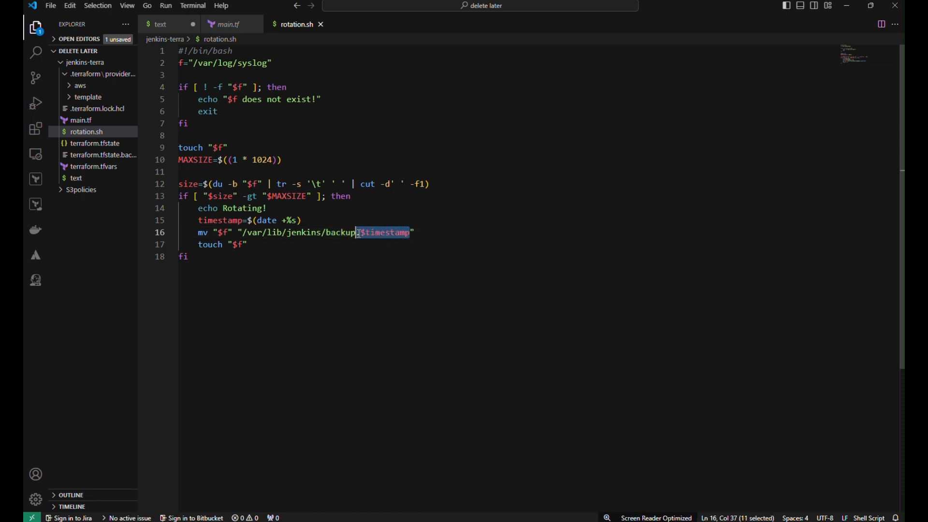
{"action": "left_click_drag", "start_coordinate": [199, 221], "coordinate": [293, 222]}
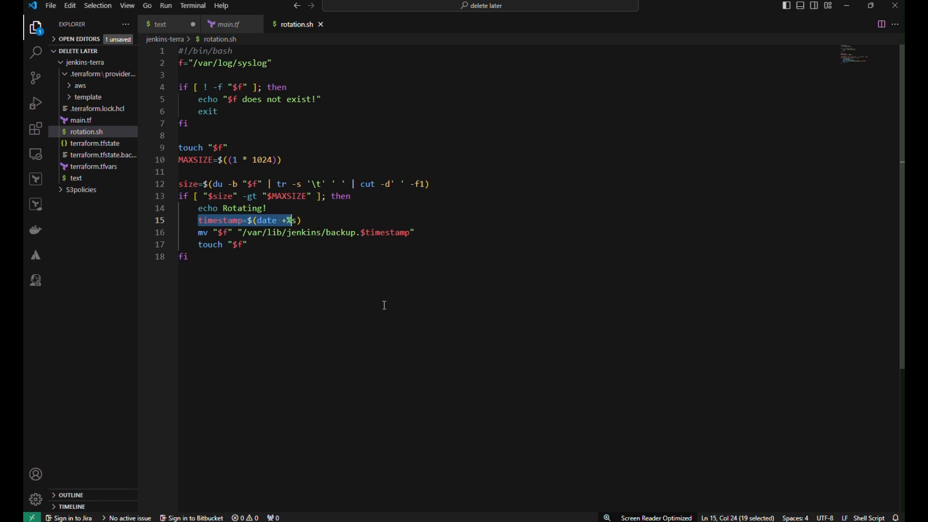
{"action": "left_click", "coordinate": [205, 275]}
{"action": "key", "text": "ctrl+shift+Home"}
{"action": "key", "text": "ctrl+c"}
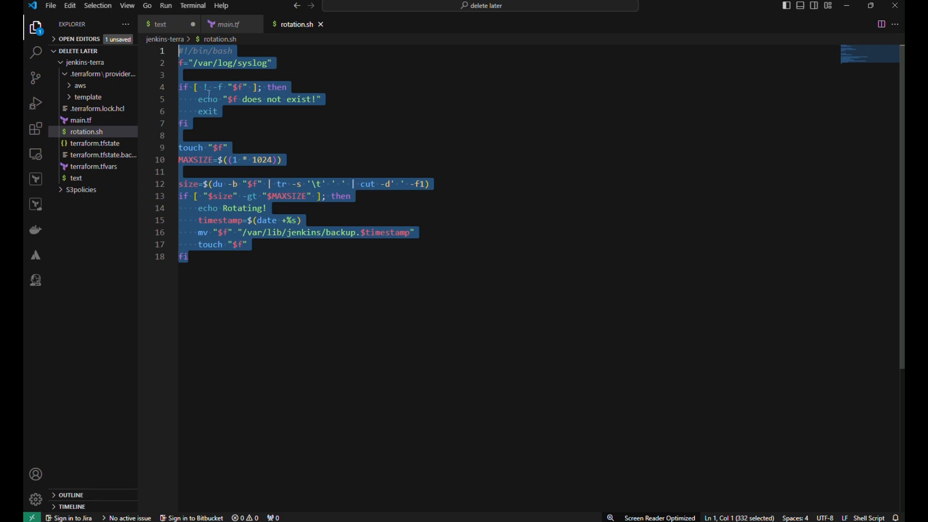
{"action": "key", "text": "alt+Tab"}
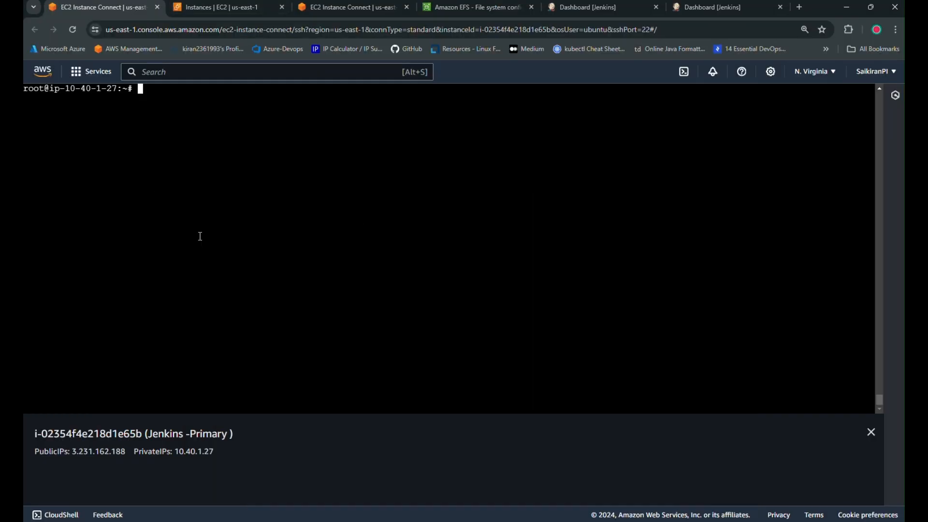
Create rotating.sh in nano with the pasted rotation script and save it.
{"action": "type", "text": "nano rotating.sh"}
{"action": "key", "text": "Return"}
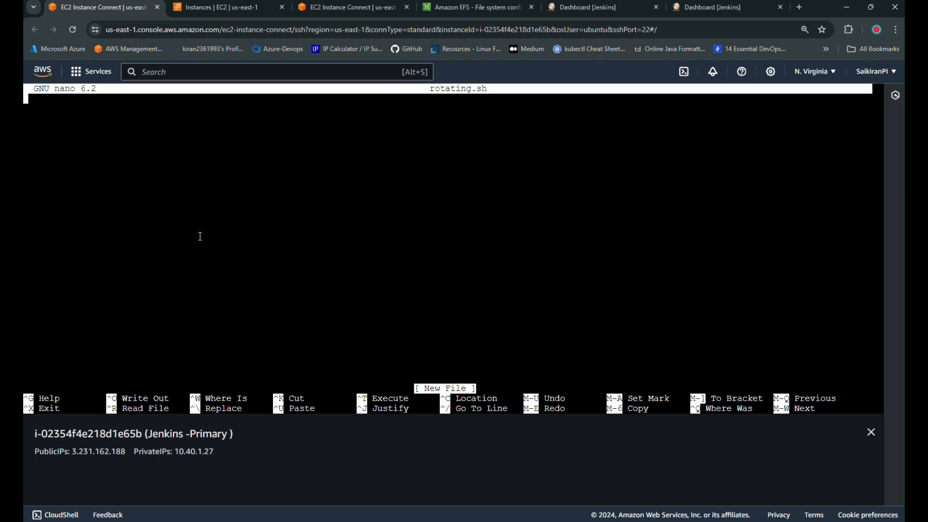
{"action": "right_click", "coordinate": [122, 151]}
{"action": "left_click", "coordinate": [155, 257]}
{"action": "key", "text": "ctrl+x"}
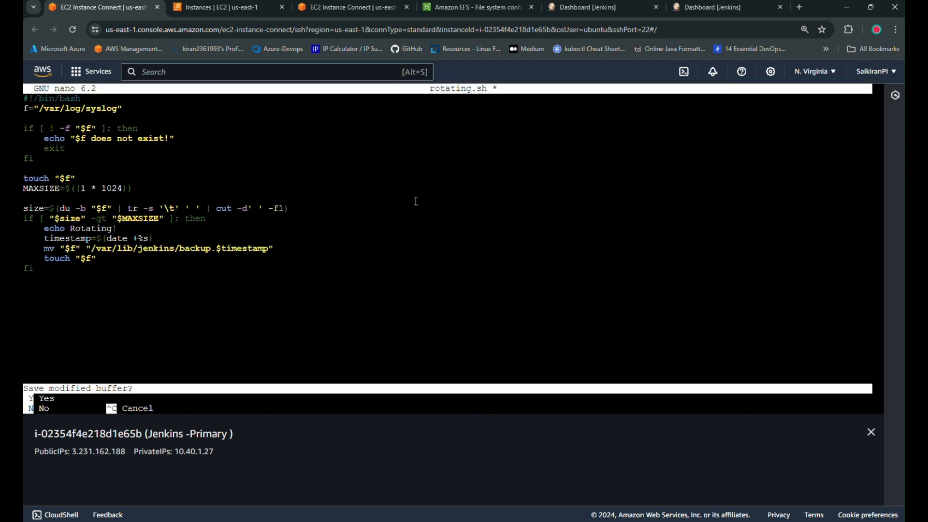
{"action": "key", "text": "y"}
{"action": "key", "text": "Return"}
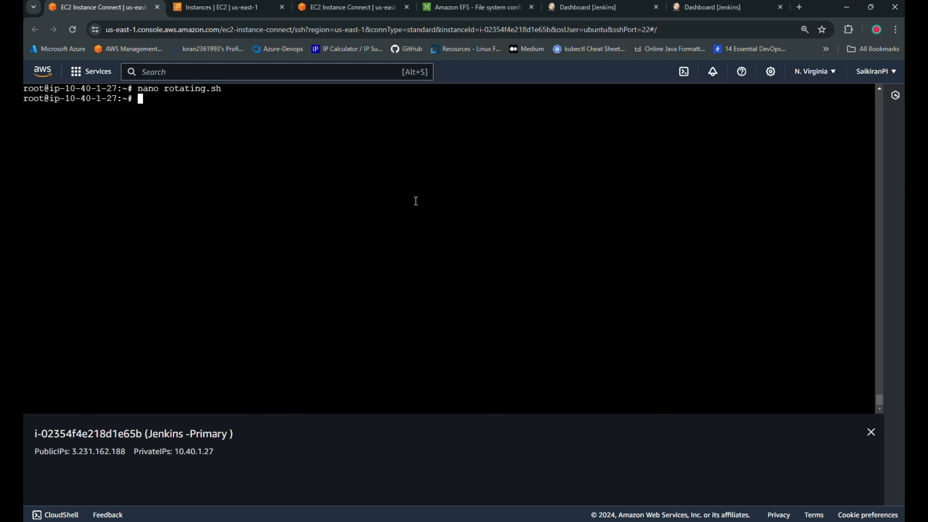
List the contents of /var/lib/jenkins/ with ls -al.
{"action": "type", "text": "cd /var/lib/jenkins/"}
{"action": "key", "text": "Return"}
{"action": "type", "text": "ls -al"}
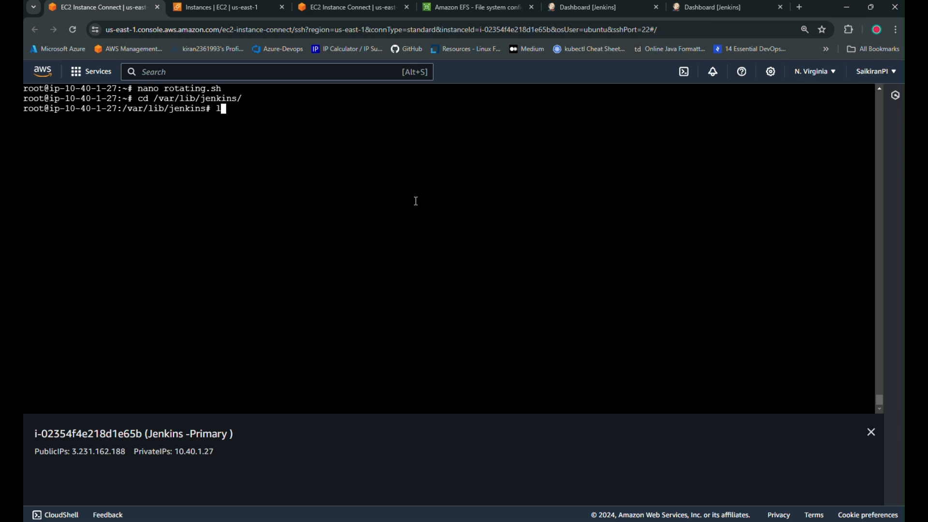
{"action": "key", "text": "Return"}
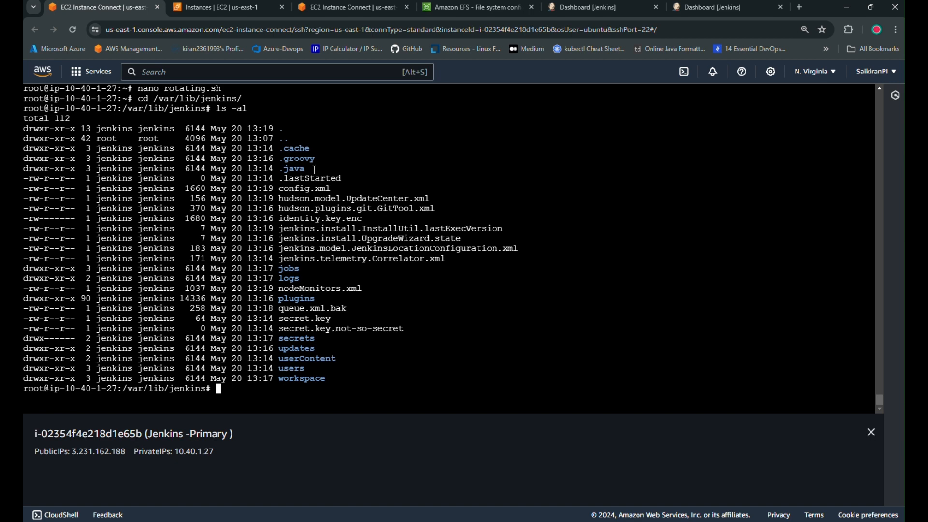
{"action": "left_click_drag", "start_coordinate": [331, 378], "coordinate": [58, 140]}
{"action": "left_click", "coordinate": [292, 187]}
Run rotating.sh with bash from the home directory.
{"action": "type", "text": "cd"}
{"action": "key", "text": "Return"}
{"action": "type", "text": "b"}
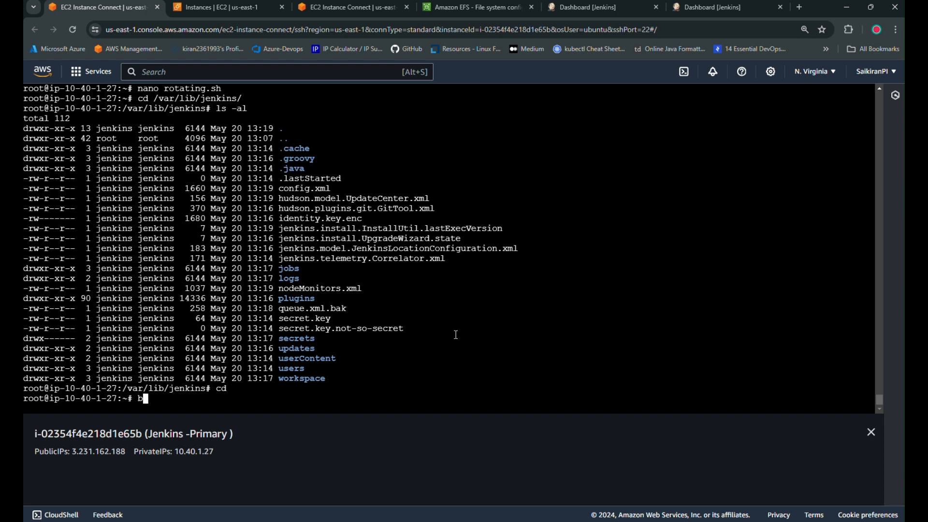
{"action": "type", "text": "ash ro"}
{"action": "key", "text": "Tab"}
{"action": "key", "text": "Return"}
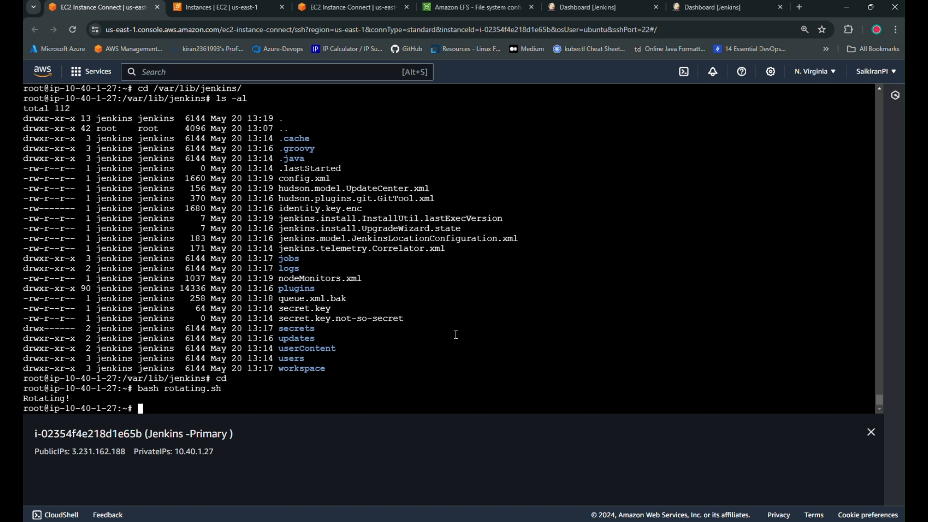
List /var/lib/jenkins again and find the new backup.1716211416 file.
{"action": "key", "text": "Up"}
{"action": "key", "text": "Up"}
{"action": "key", "text": "Return"}
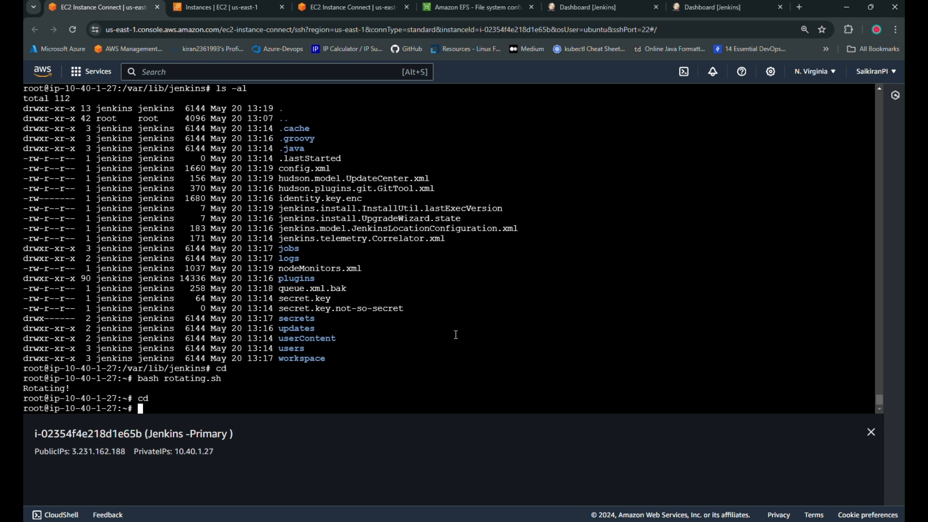
{"action": "key", "text": "Up"}
{"action": "key", "text": "Up"}
{"action": "key", "text": "Up"}
{"action": "key", "text": "Up"}
{"action": "key", "text": "Up"}
{"action": "key", "text": "Return"}
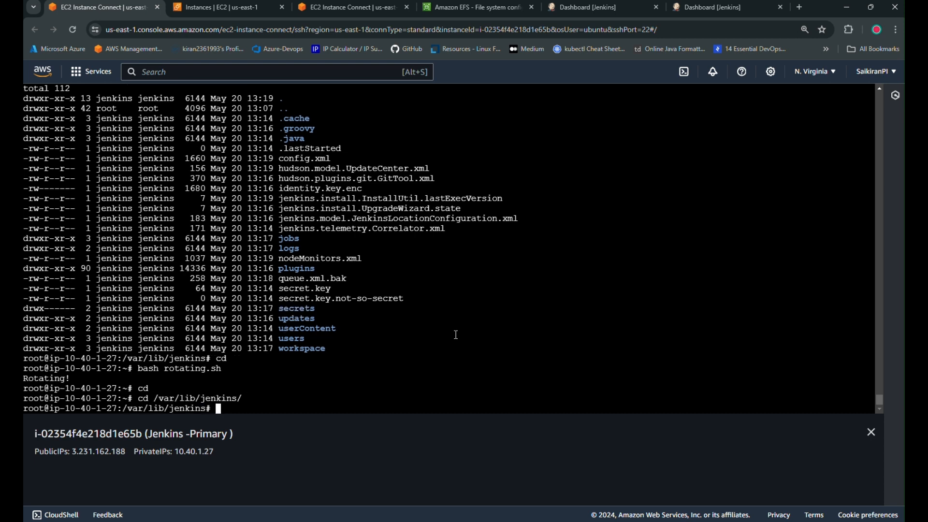
{"action": "type", "text": "ls -al"}
{"action": "key", "text": "Return"}
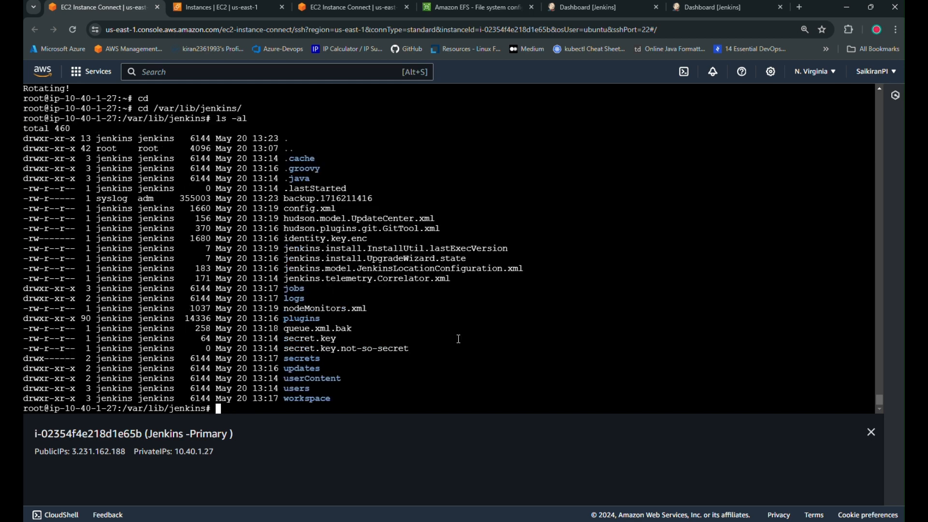
{"action": "left_click_drag", "start_coordinate": [283, 198], "coordinate": [411, 198]}
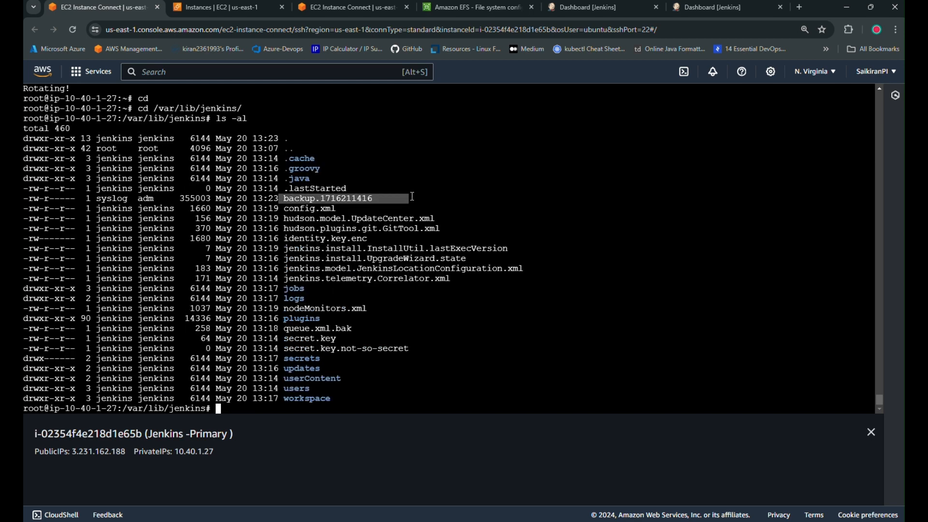
{"action": "left_click", "coordinate": [413, 228]}
{"action": "double_click", "coordinate": [289, 198]}
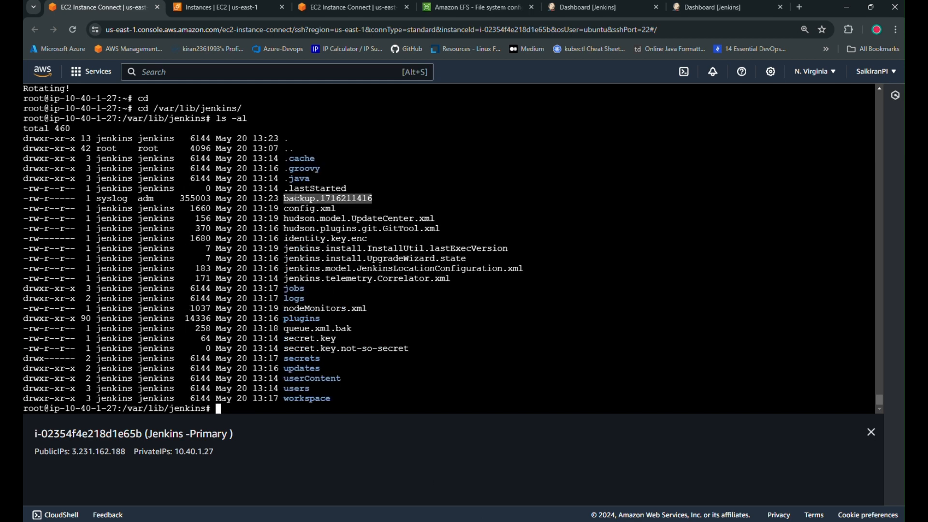
Compare the backup file row against the rotation script, then clear the terminal.
{"action": "key", "text": "alt+Tab"}
{"action": "key", "text": "ctrl+a"}
{"action": "left_click", "coordinate": [414, 269]}
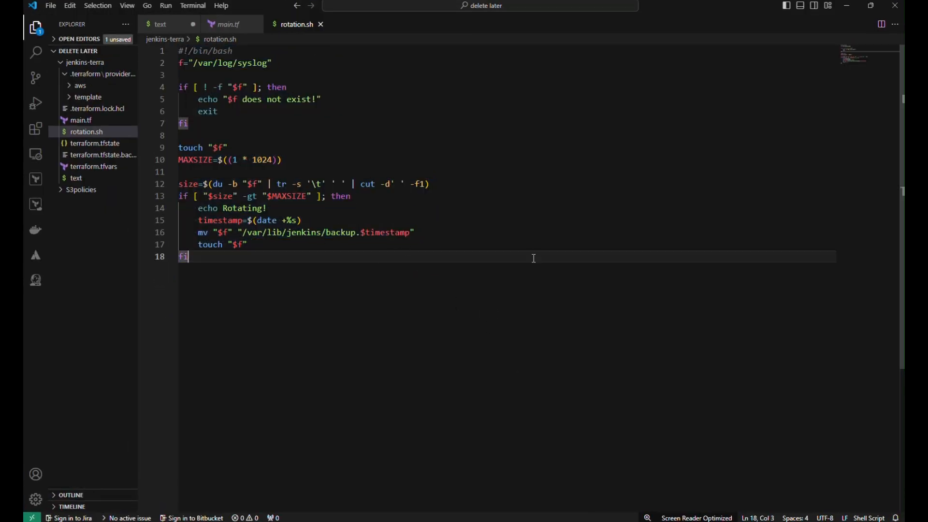
{"action": "left_click", "coordinate": [847, 5]}
{"action": "triple_click", "coordinate": [356, 201]}
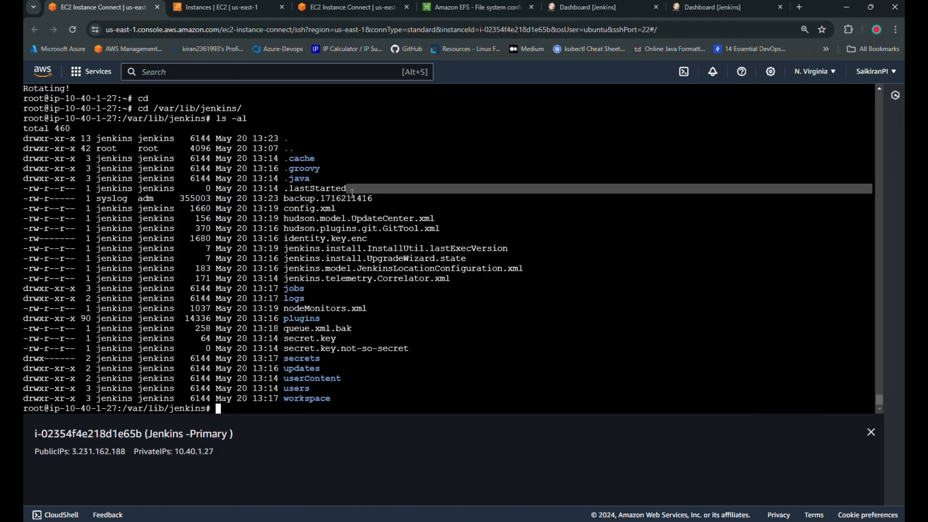
{"action": "left_click", "coordinate": [585, 285]}
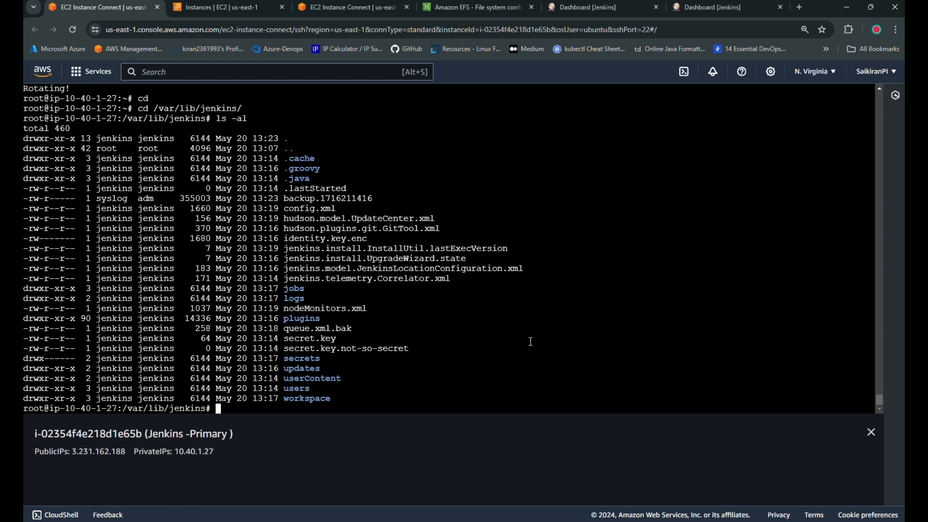
{"action": "key", "text": "ctrl+l"}
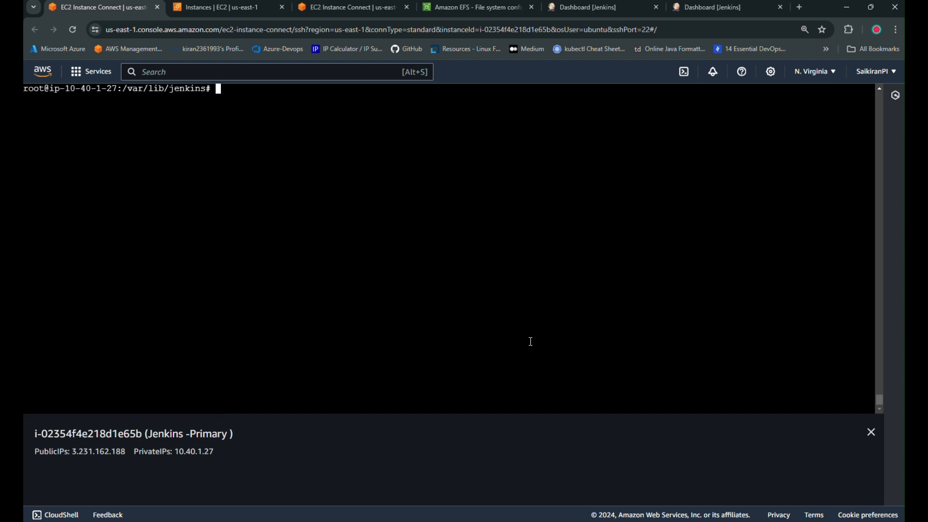
Open the root crontab with crontab -e in nano and move to the first empty line.
{"action": "type", "text": "crontab -e"}
{"action": "key", "text": "Return"}
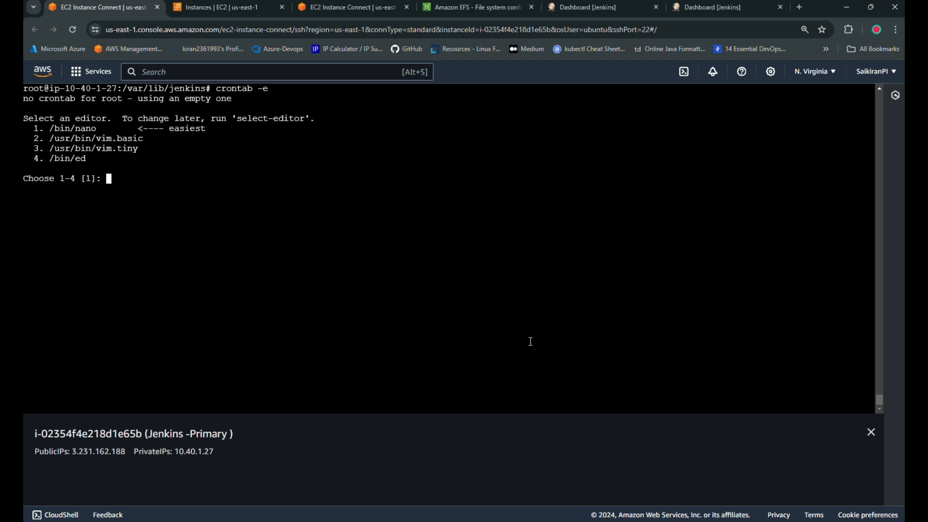
{"action": "key", "text": "Return"}
{"action": "key", "text": "Down"}
{"action": "key", "text": "Down"}
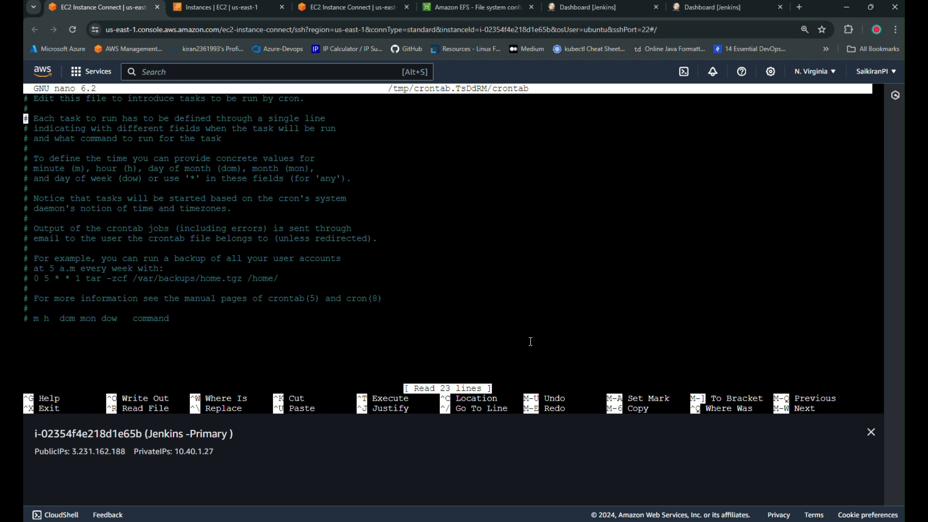
{"action": "key", "text": "Down"}
{"action": "key", "text": "Down"}
{"action": "key", "text": "Down"}
{"action": "key", "text": "Down"}
{"action": "key", "text": "Down"}
{"action": "key", "text": "Down"}
{"action": "key", "text": "Down"}
{"action": "key", "text": "Down"}
{"action": "key", "text": "Down"}
{"action": "key", "text": "Down"}
{"action": "key", "text": "Down"}
{"action": "key", "text": "Down"}
{"action": "key", "text": "Down"}
{"action": "key", "text": "Down"}
{"action": "key", "text": "Down"}
{"action": "key", "text": "Down"}
{"action": "key", "text": "Down"}
{"action": "key", "text": "Down"}
{"action": "key", "text": "Down"}
{"action": "key", "text": "Down"}
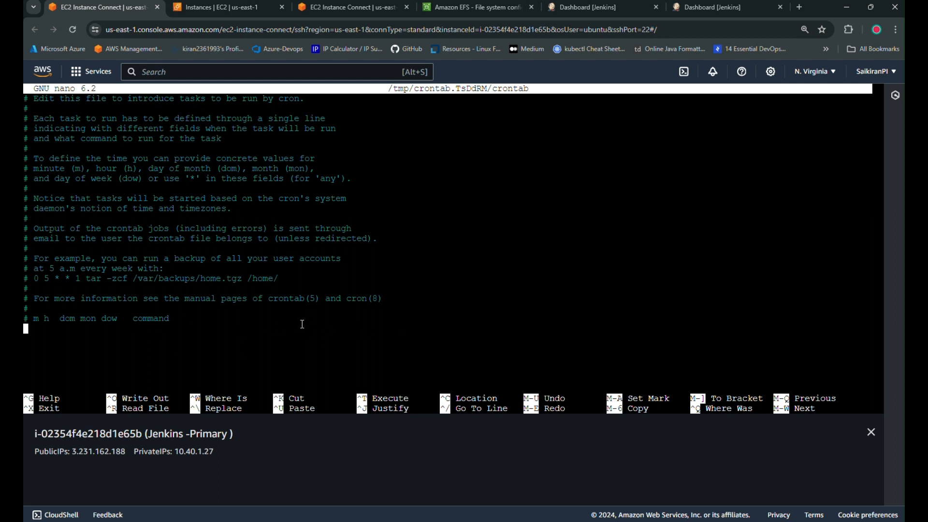
Add the entry '* * * * * bash /root/rotating.sh', save the crontab, and clear the terminal.
{"action": "type", "text": "* * * * *"}
{"action": "key", "text": "alt+Tab"}
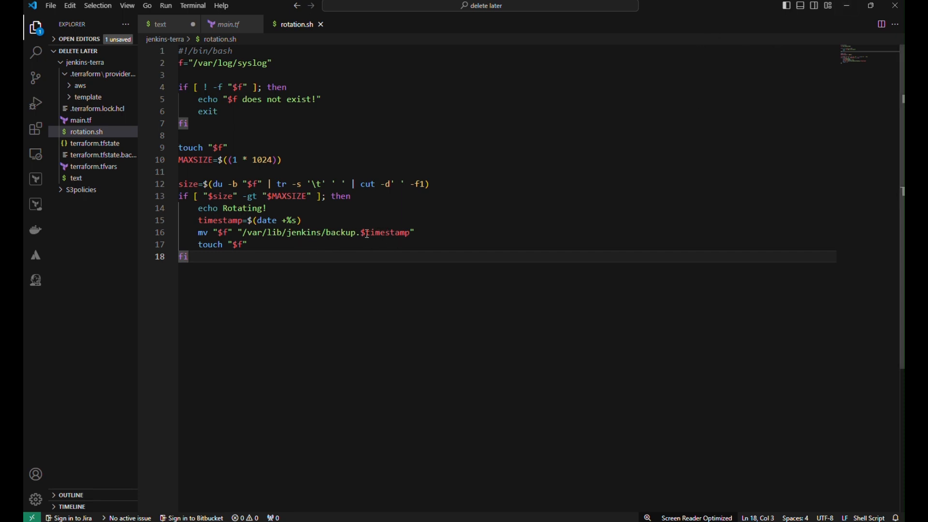
{"action": "left_click_drag", "start_coordinate": [329, 237], "coordinate": [383, 236]}
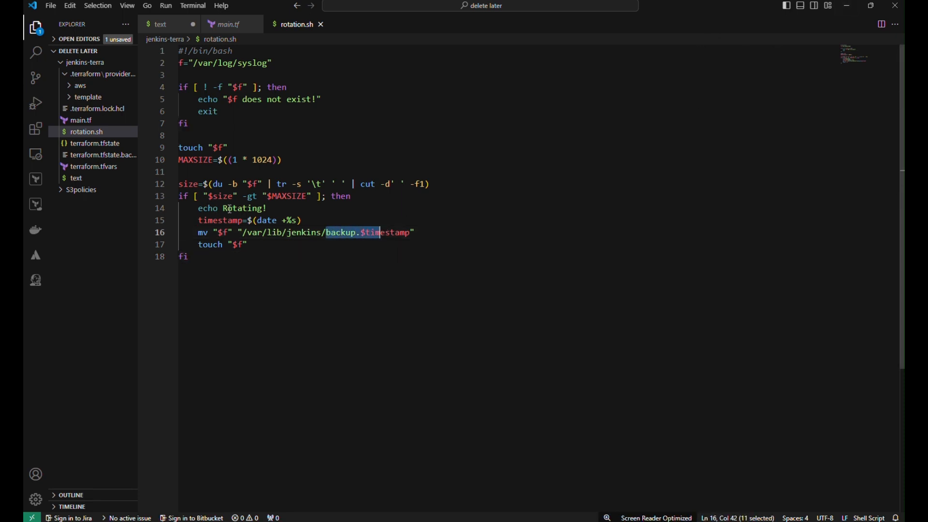
{"action": "left_click", "coordinate": [846, 6]}
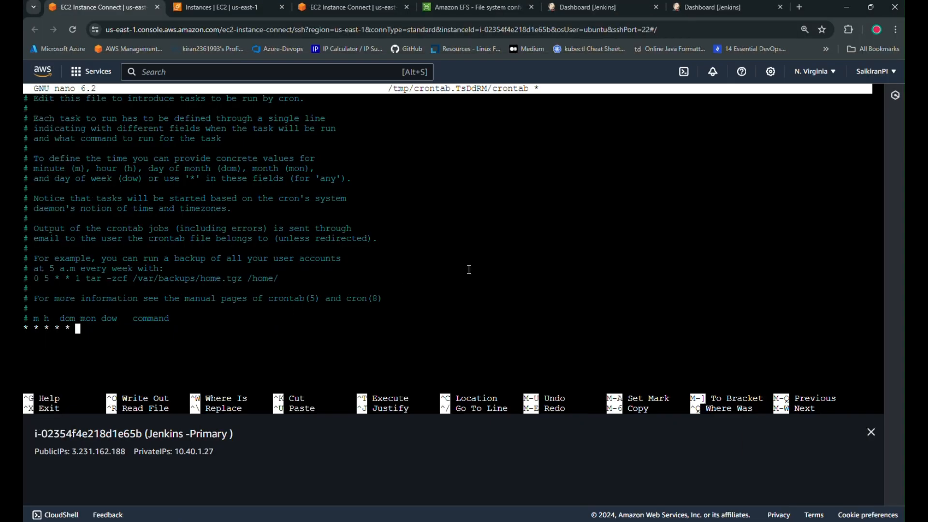
{"action": "type", "text": "bash /root/rotati"}
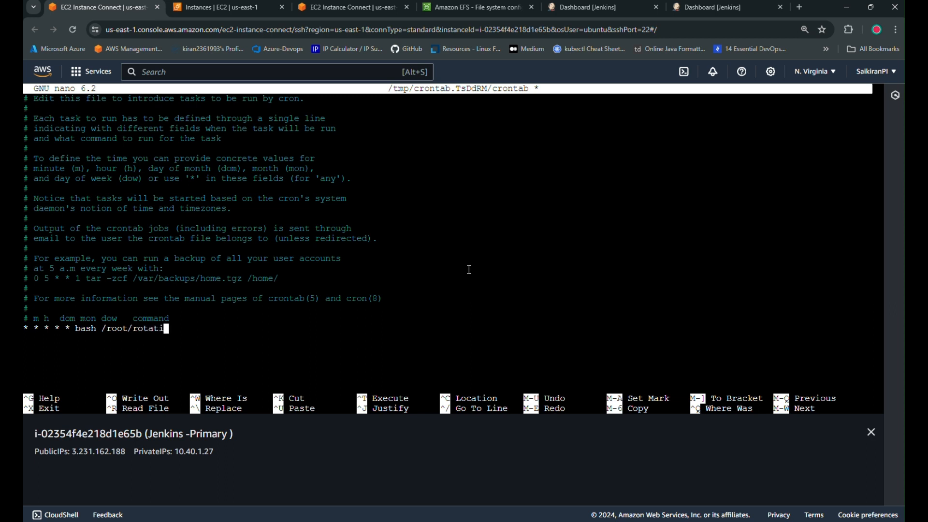
{"action": "type", "text": "ng.sh"}
{"action": "key", "text": "ctrl+o"}
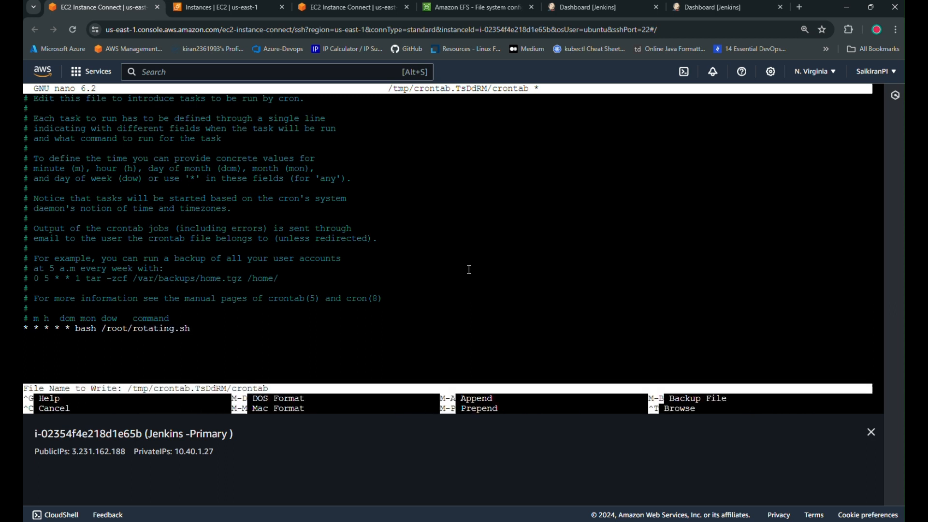
{"action": "key", "text": "Return"}
{"action": "key", "text": "ctrl+x"}
{"action": "key", "text": "ctrl+l"}
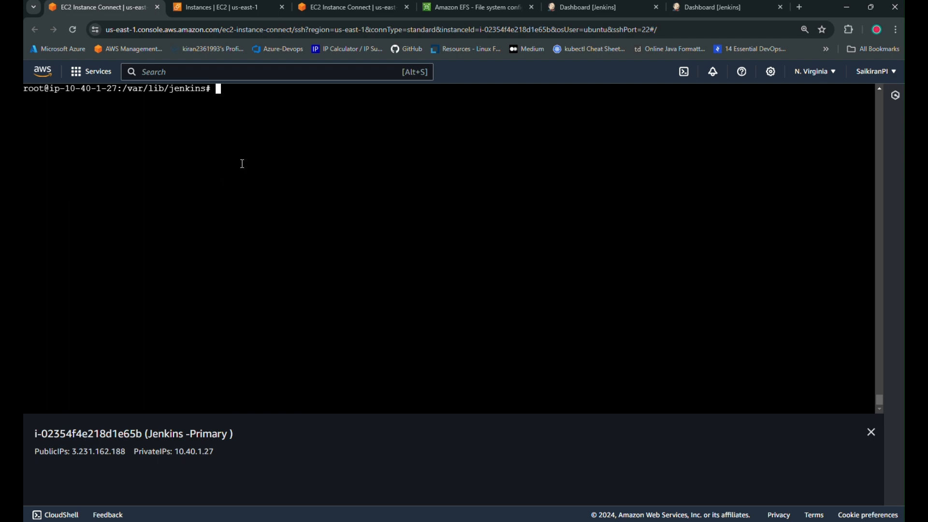
{"action": "left_click", "coordinate": [336, 9]}
{"action": "type", "text": "c"}
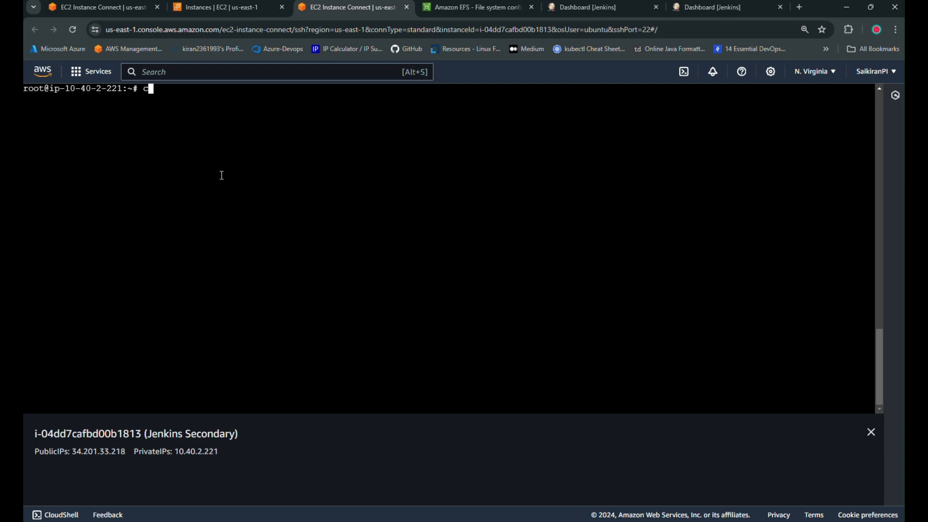
{"action": "type", "text": "d /var/lib/j"}
{"action": "key", "text": "Tab"}
{"action": "key", "text": "Return"}
{"action": "type", "text": "ls -al"}
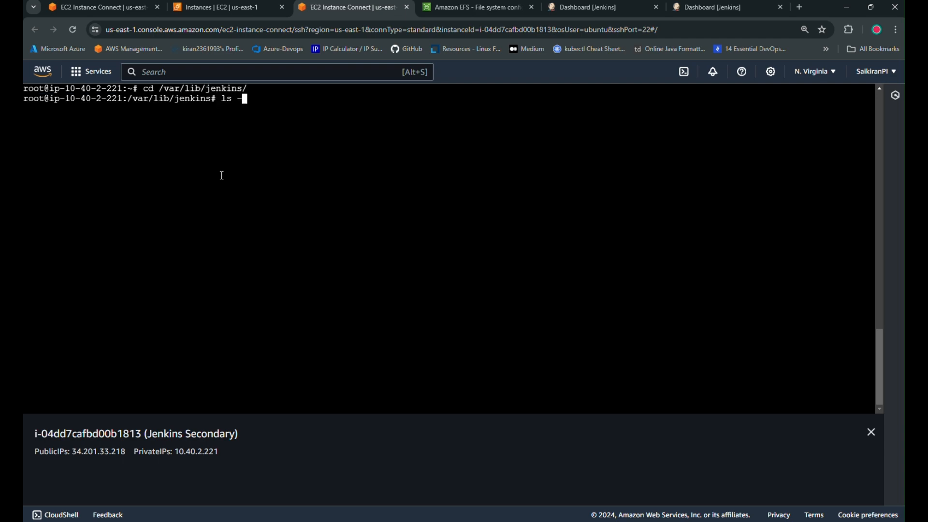
{"action": "key", "text": "Return"}
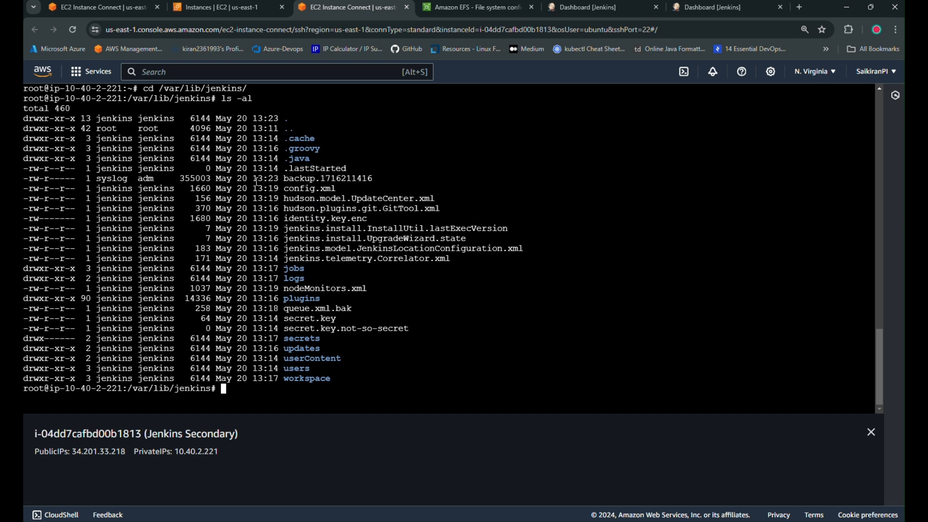
{"action": "triple_click", "coordinate": [334, 183]}
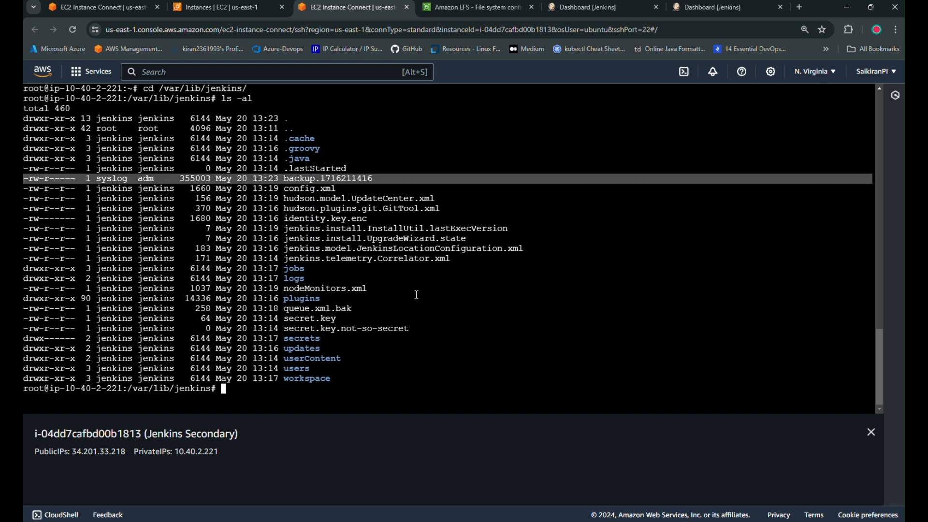
{"action": "key", "text": "ctrl+l"}
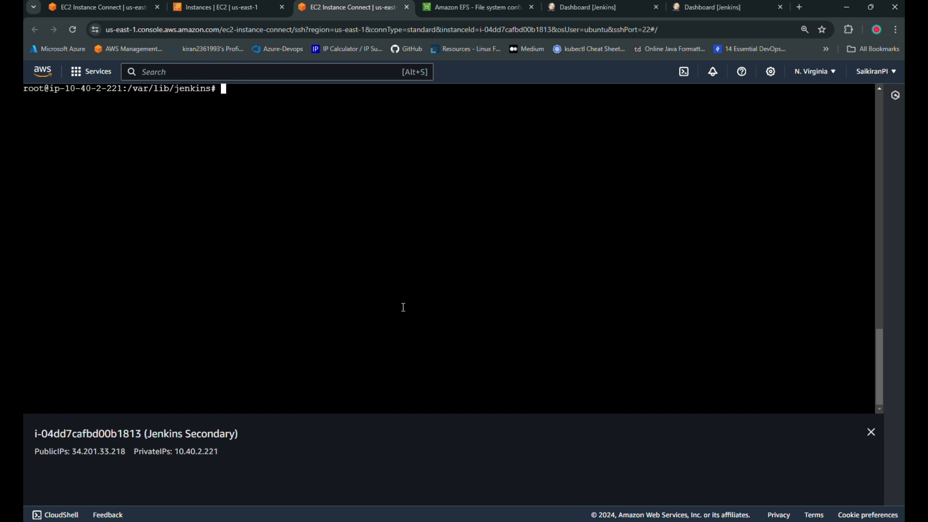
{"action": "left_click", "coordinate": [224, 8]}
{"action": "left_click", "coordinate": [99, 8]}
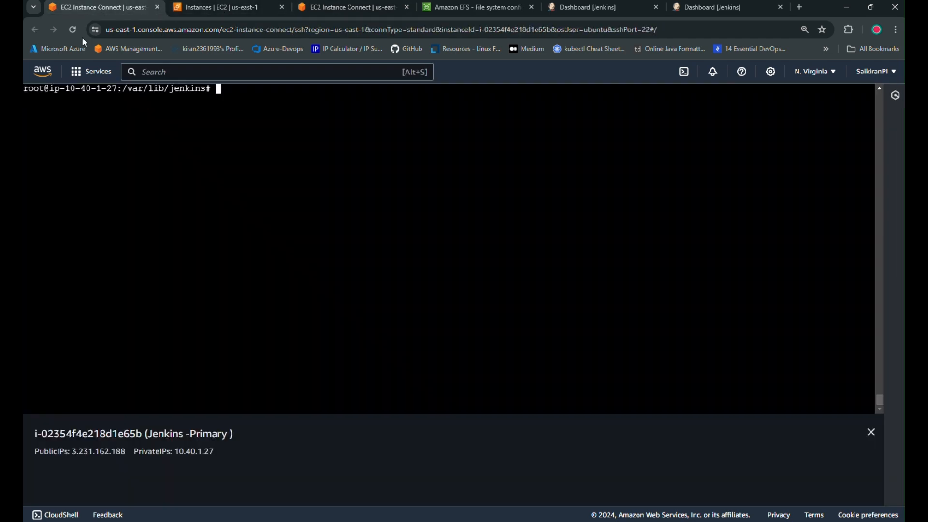
Close the Jenkins-Primary and Jenkins Secondary terminal tabs, leaving the EC2 instances list.
{"action": "left_click", "coordinate": [227, 7]}
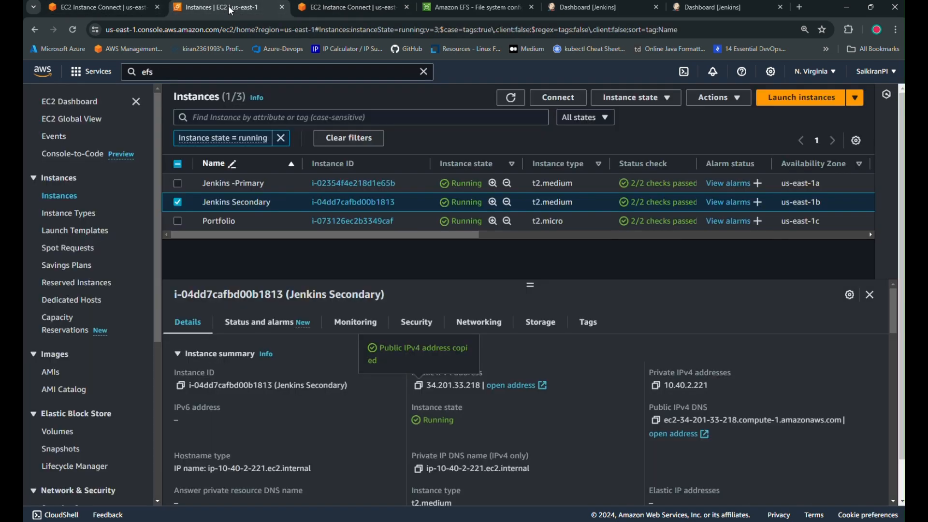
{"action": "left_click", "coordinate": [422, 74]}
{"action": "left_click", "coordinate": [158, 7]}
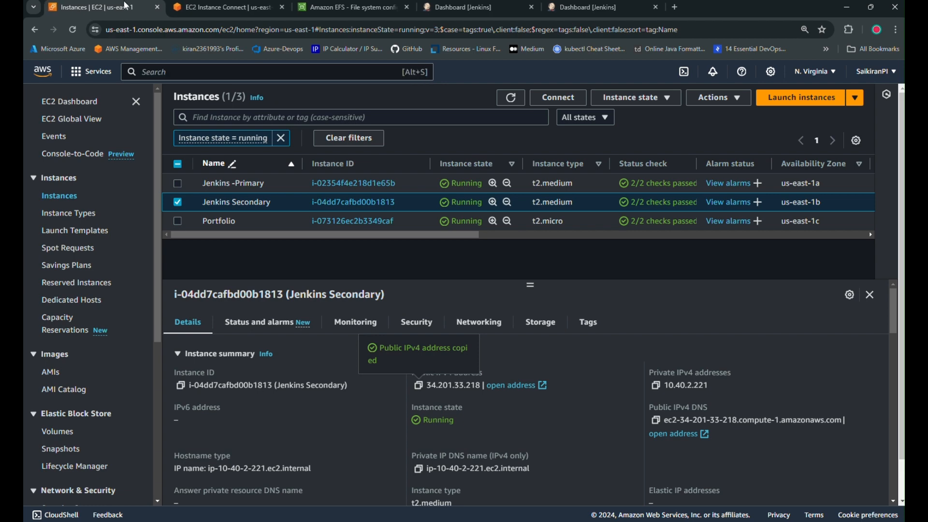
{"action": "left_click", "coordinate": [256, 9]}
{"action": "left_click", "coordinate": [283, 7]}
{"action": "left_click", "coordinate": [92, 7]}
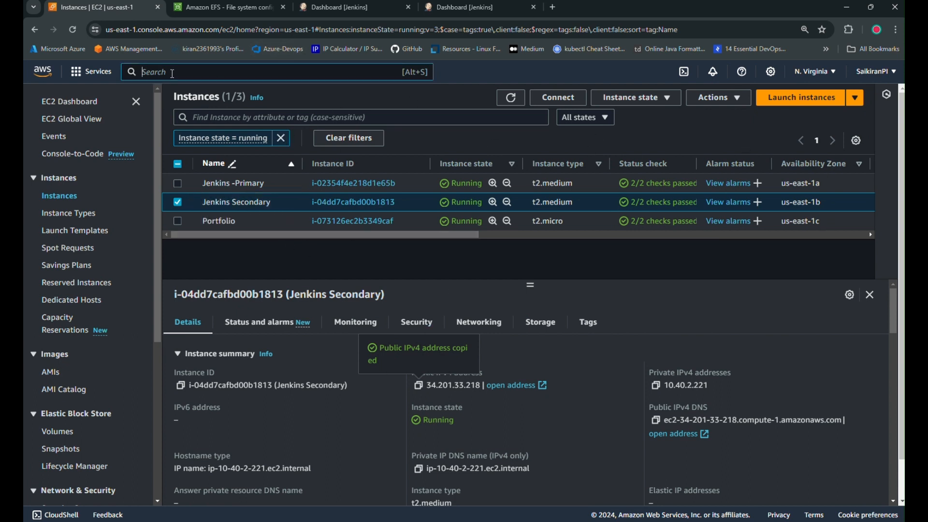
Open S3 and S3 Glacier in new tabs, then open the only S3 bucket.
{"action": "type", "text": "s3"}
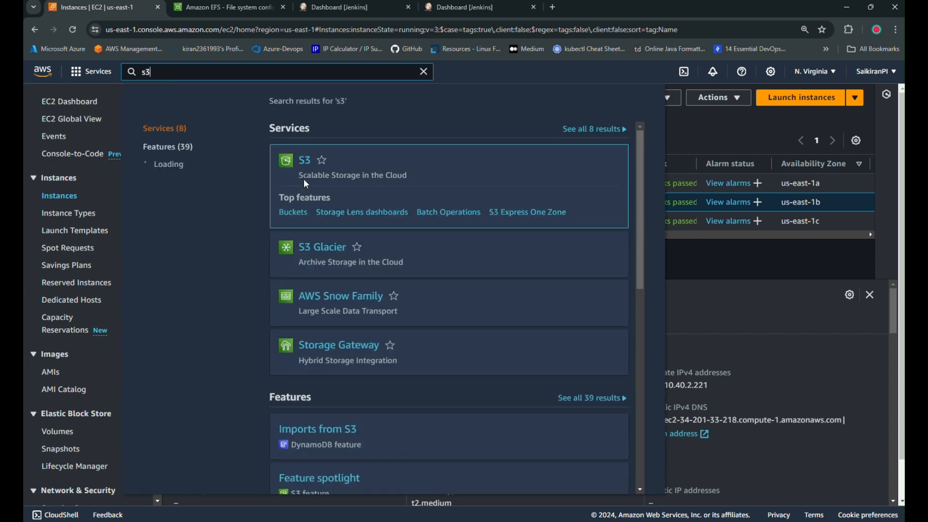
{"action": "left_click", "coordinate": [305, 165], "text": "ctrl"}
{"action": "left_click", "coordinate": [732, 260]}
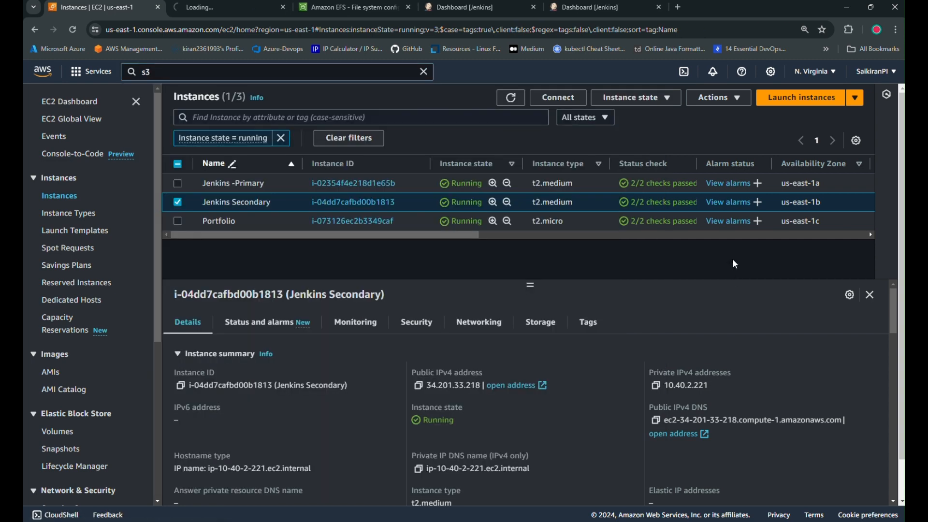
{"action": "left_click", "coordinate": [231, 77]}
{"action": "key", "text": "BackSpace"}
{"action": "key", "text": "BackSpace"}
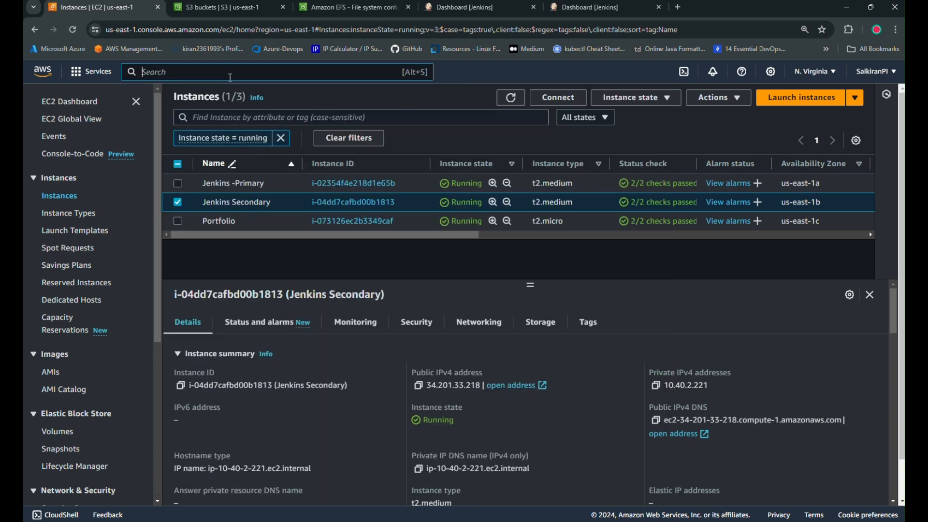
{"action": "type", "text": "glacier"}
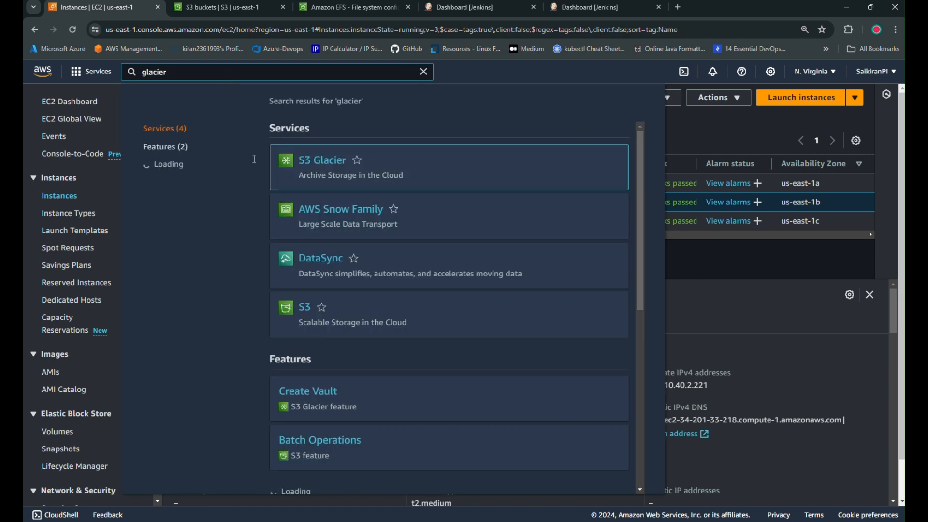
{"action": "left_click", "coordinate": [317, 160], "text": "ctrl"}
{"action": "left_click", "coordinate": [703, 274]}
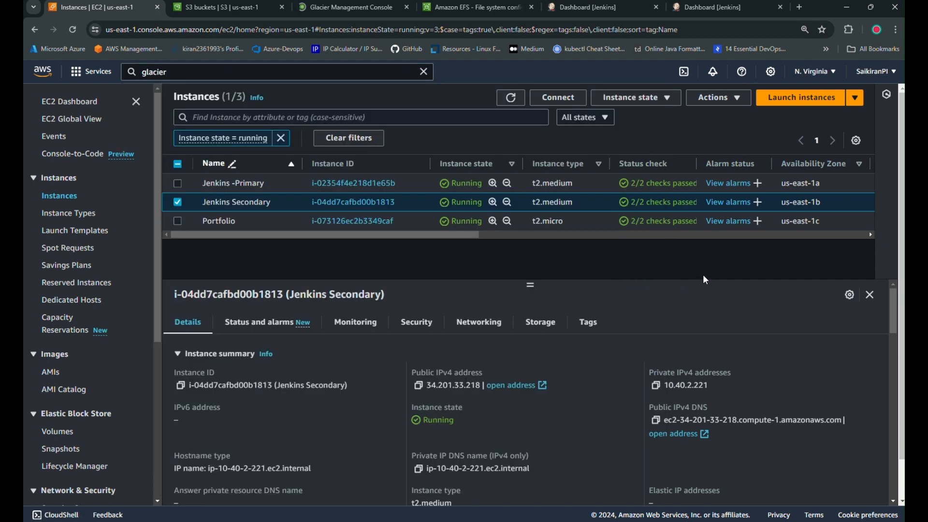
{"action": "left_click", "coordinate": [242, 6]}
{"action": "left_click", "coordinate": [277, 338]}
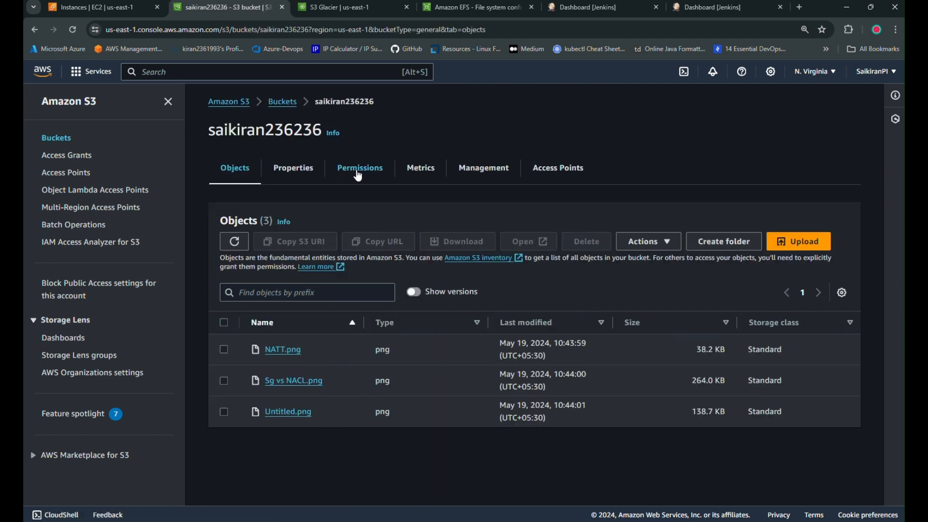
Glance at the bucket's Permissions, then open its Management tab with lifecycle and replication rules.
{"action": "left_click", "coordinate": [359, 170]}
{"action": "scroll", "coordinate": [258, 272], "scroll_direction": "down", "scroll_amount": 2}
{"action": "scroll", "coordinate": [258, 272], "scroll_direction": "up", "scroll_amount": 3}
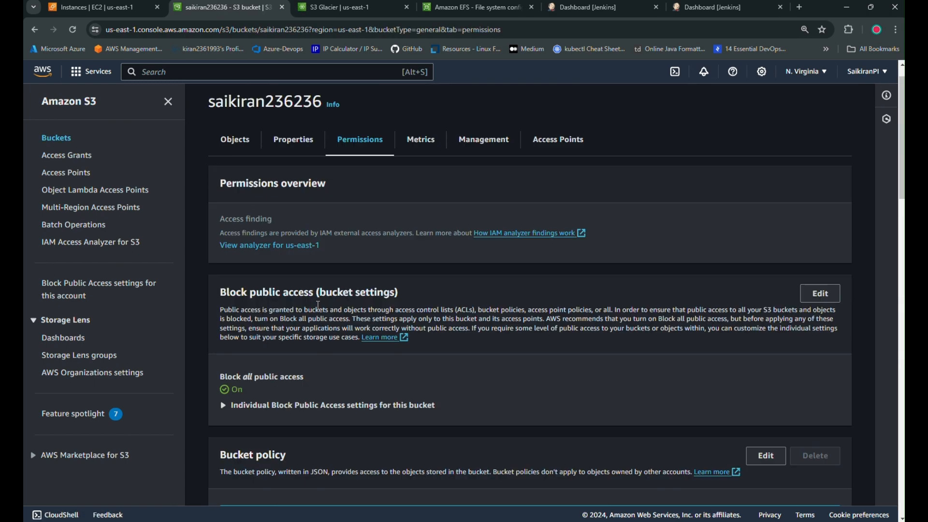
{"action": "left_click", "coordinate": [235, 167]}
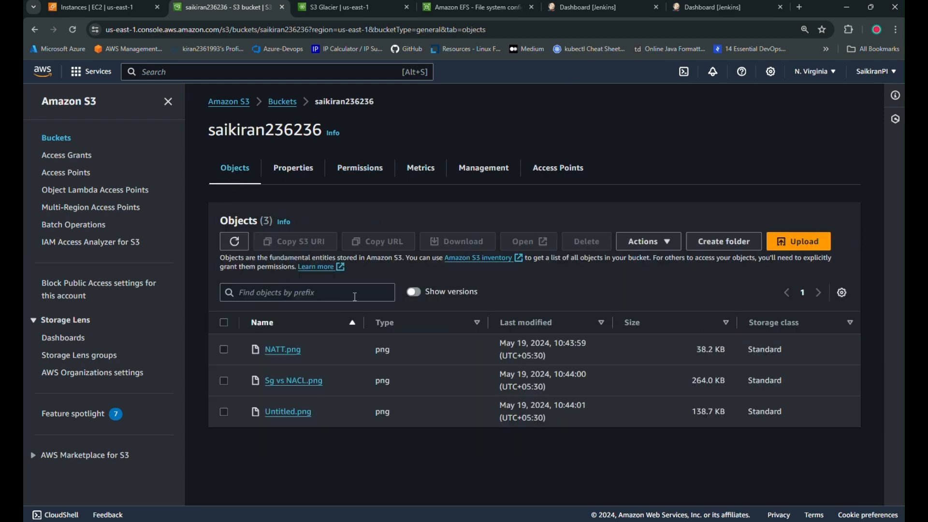
{"action": "left_click", "coordinate": [506, 178]}
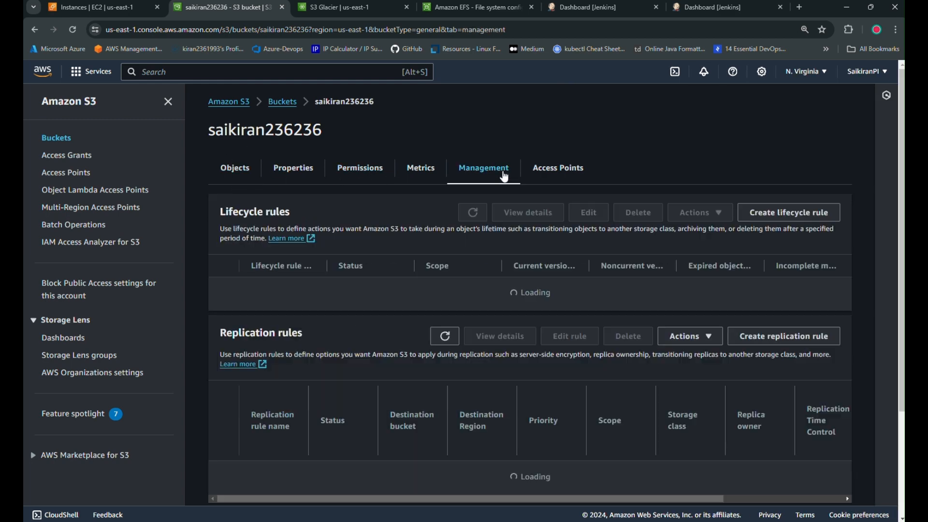
Delete the sdsdssdsd lifecycle rule and dismiss the success banner.
{"action": "scroll", "coordinate": [378, 306], "scroll_direction": "down", "scroll_amount": 1}
{"action": "scroll", "coordinate": [237, 166], "scroll_direction": "up", "scroll_amount": 1}
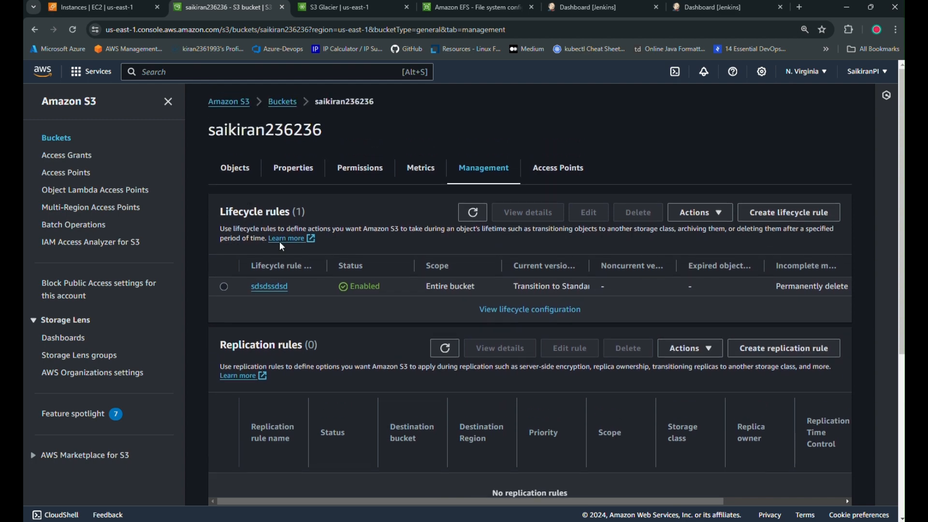
{"action": "left_click", "coordinate": [223, 287]}
{"action": "left_click", "coordinate": [641, 220]}
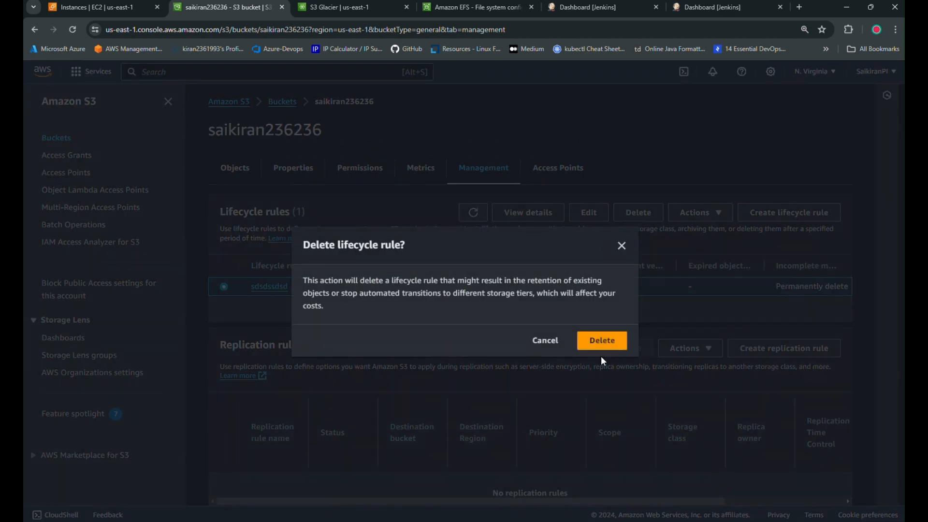
{"action": "left_click", "coordinate": [604, 347]}
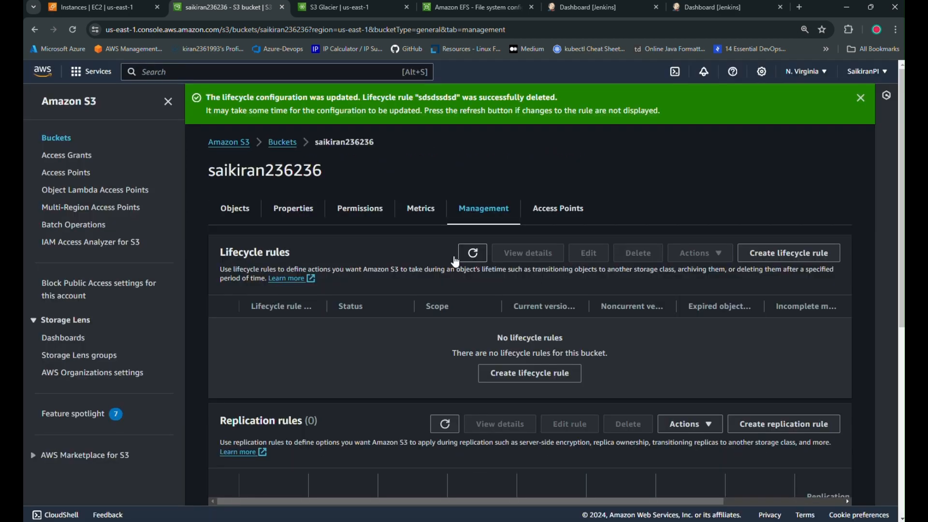
{"action": "left_click", "coordinate": [861, 98]}
Look over the bucket's Inventory configurations and Replication rules sections.
{"action": "scroll", "coordinate": [275, 386], "scroll_direction": "down", "scroll_amount": 4}
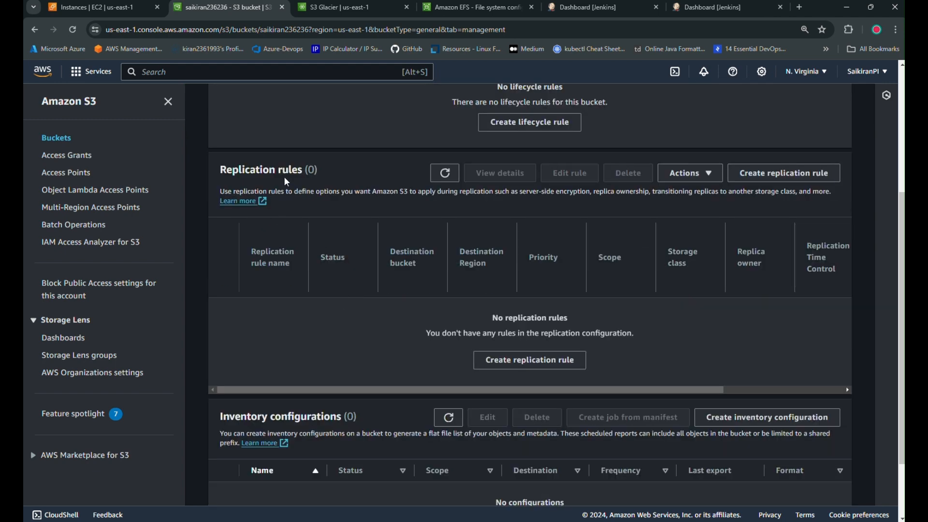
{"action": "scroll", "coordinate": [285, 387], "scroll_direction": "down", "scroll_amount": 2}
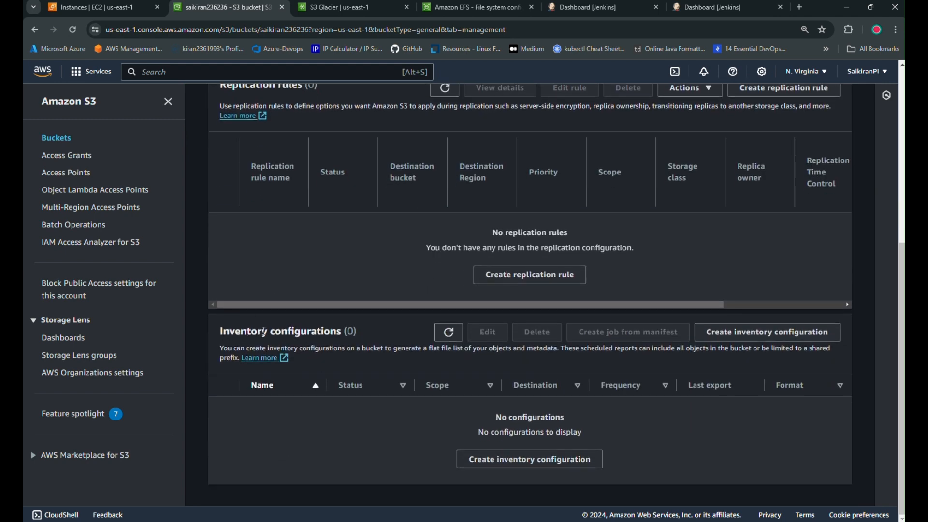
{"action": "triple_click", "coordinate": [221, 331]}
{"action": "scroll", "coordinate": [373, 468], "scroll_direction": "up", "scroll_amount": 5}
{"action": "scroll", "coordinate": [529, 403], "scroll_direction": "down", "scroll_amount": 6}
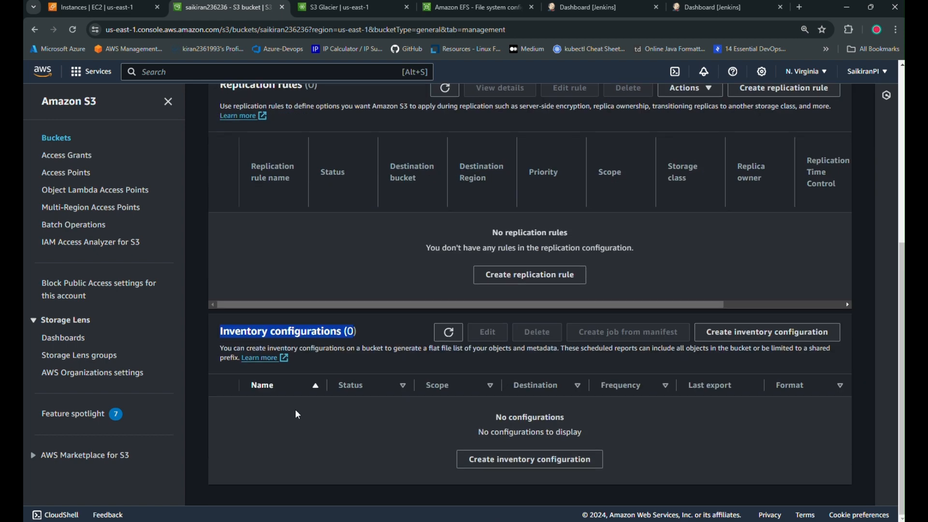
{"action": "scroll", "coordinate": [369, 450], "scroll_direction": "up", "scroll_amount": 5}
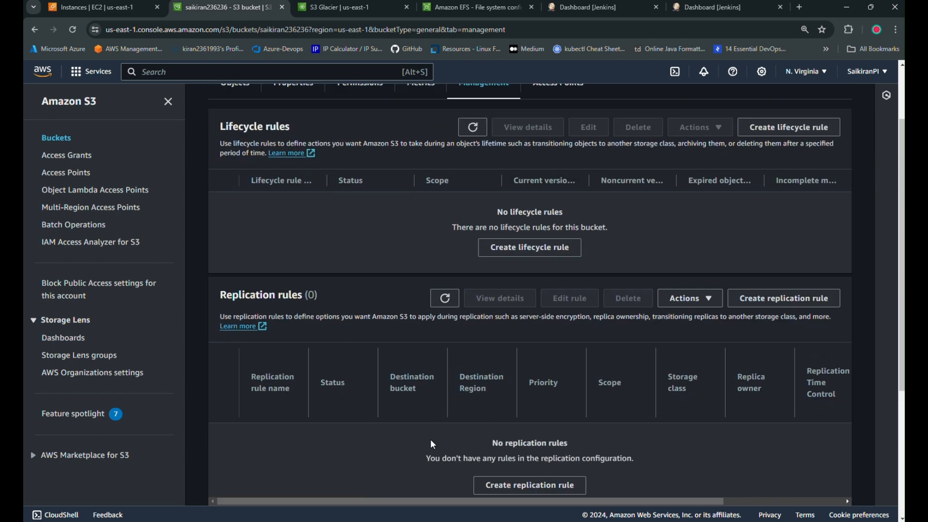
{"action": "scroll", "coordinate": [368, 437], "scroll_direction": "up", "scroll_amount": 2}
{"action": "triple_click", "coordinate": [222, 381]}
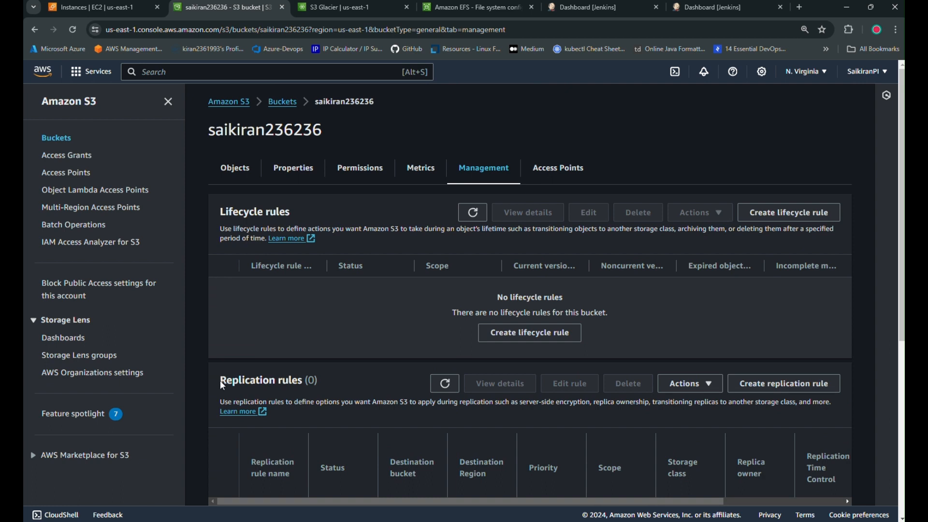
{"action": "left_click", "coordinate": [369, 399]}
Start creating a new lifecycle rule for the bucket.
{"action": "scroll", "coordinate": [384, 377], "scroll_direction": "down", "scroll_amount": 5}
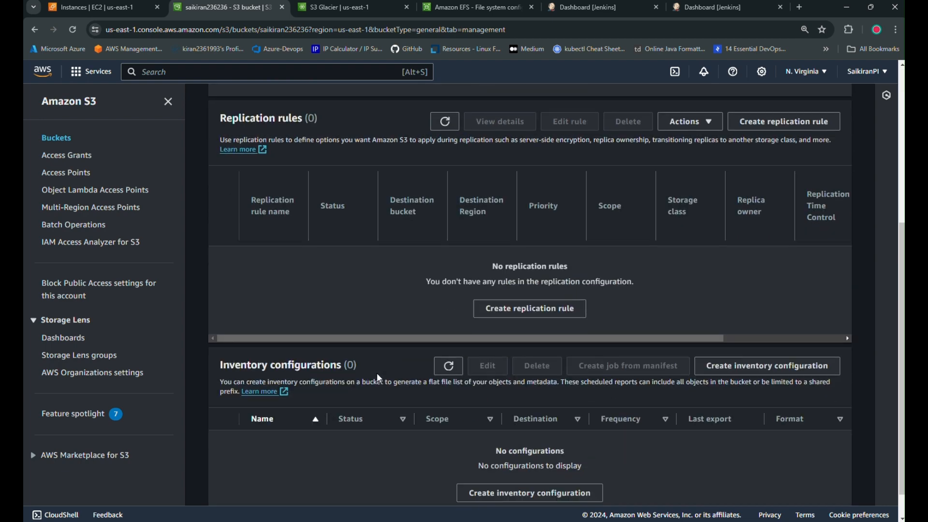
{"action": "scroll", "coordinate": [414, 373], "scroll_direction": "up", "scroll_amount": 4}
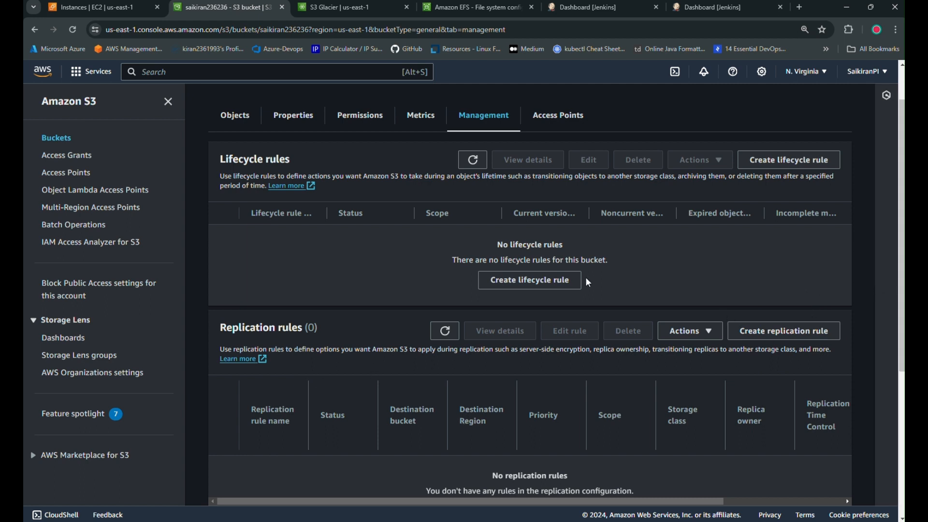
{"action": "scroll", "coordinate": [379, 390], "scroll_direction": "down", "scroll_amount": 2}
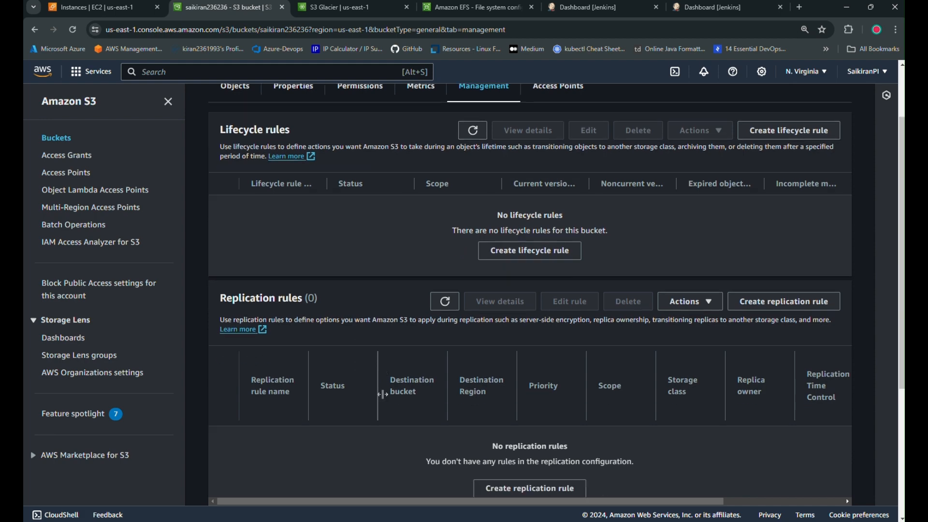
{"action": "scroll", "coordinate": [379, 441], "scroll_direction": "up", "scroll_amount": 3}
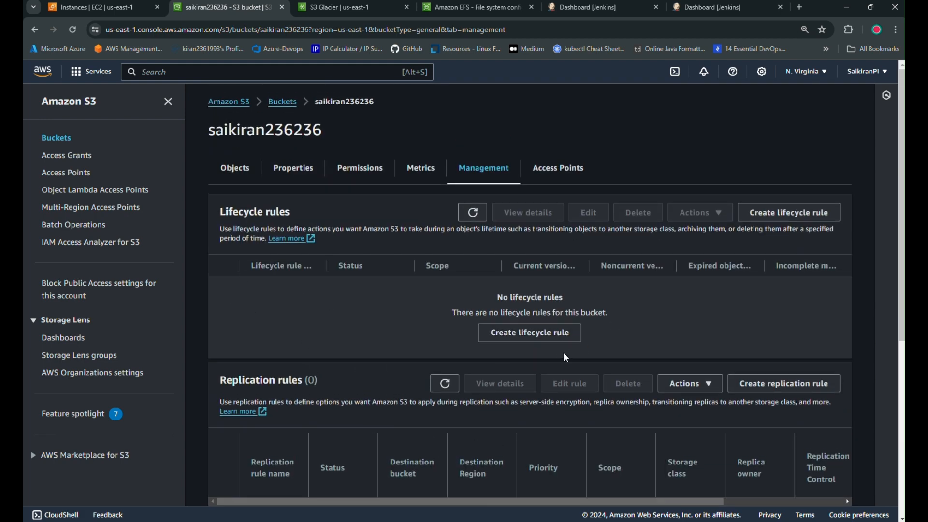
{"action": "left_click", "coordinate": [532, 335]}
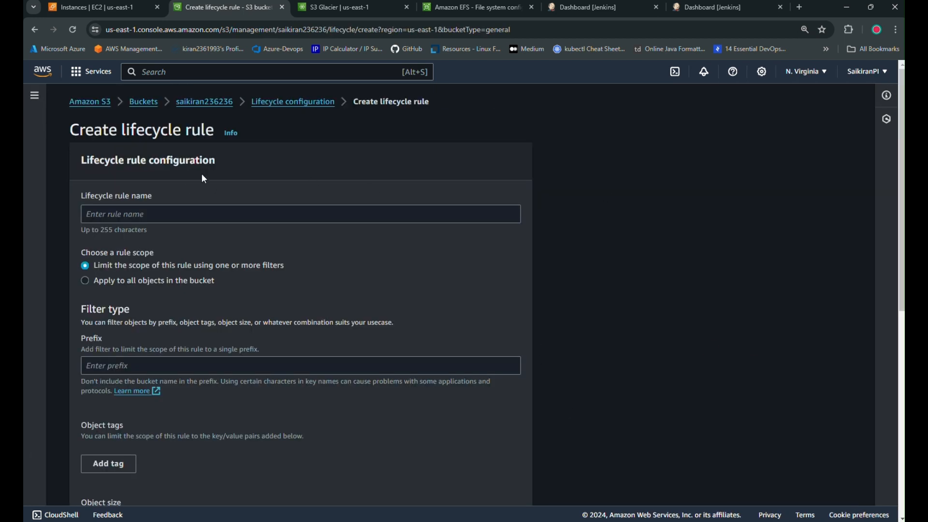
Name the new lifecycle rule 'asasaasasasas'.
{"action": "left_click", "coordinate": [174, 213]}
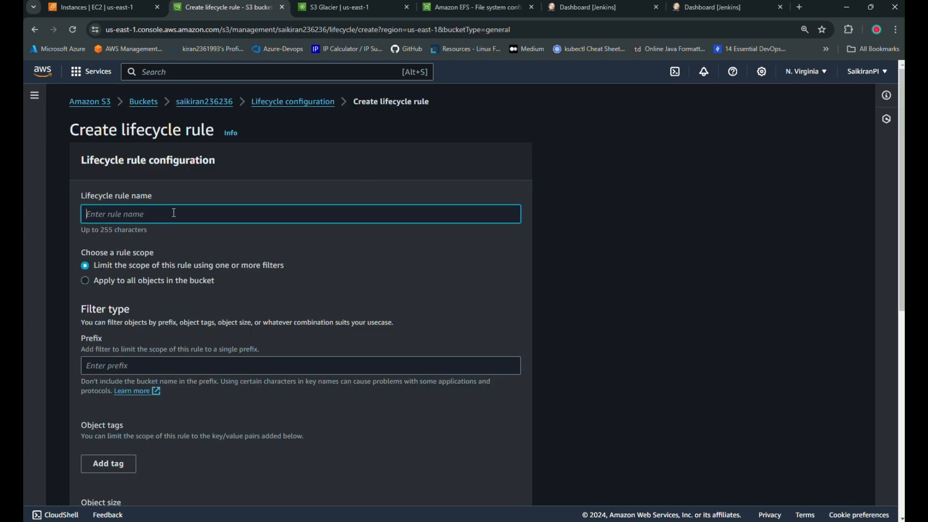
{"action": "type", "text": "asasaasasasas"}
{"action": "scroll", "coordinate": [248, 276], "scroll_direction": "down", "scroll_amount": 2}
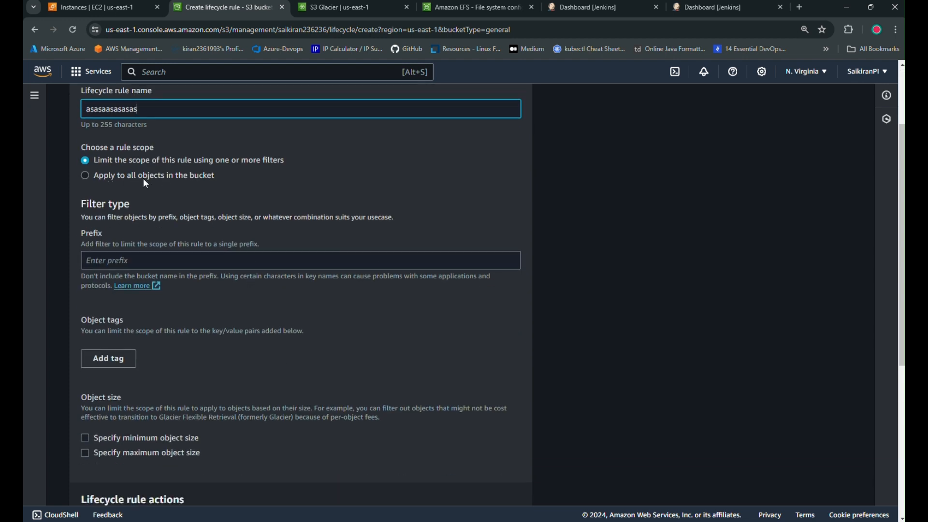
Apply the rule to all objects, acknowledge it, and enable moving current versions between storage classes.
{"action": "left_click", "coordinate": [139, 179]}
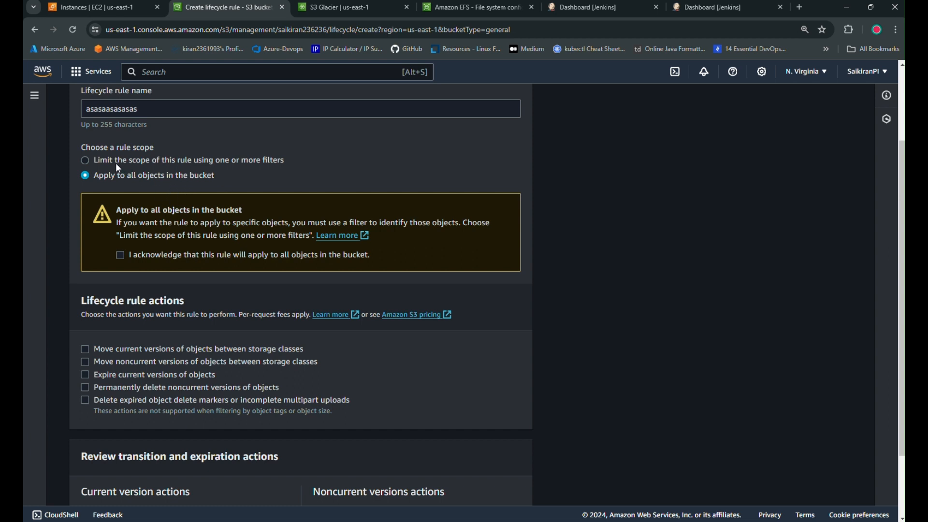
{"action": "left_click", "coordinate": [132, 162]}
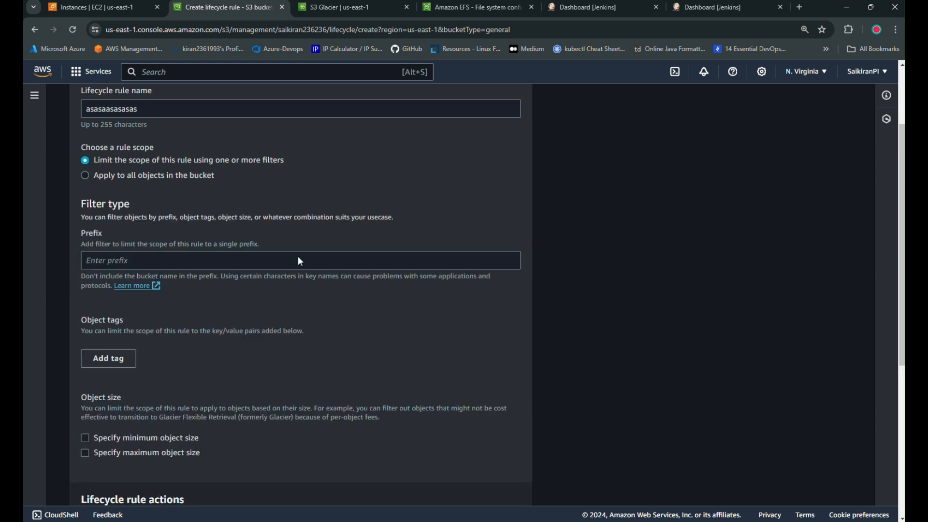
{"action": "left_click", "coordinate": [143, 178]}
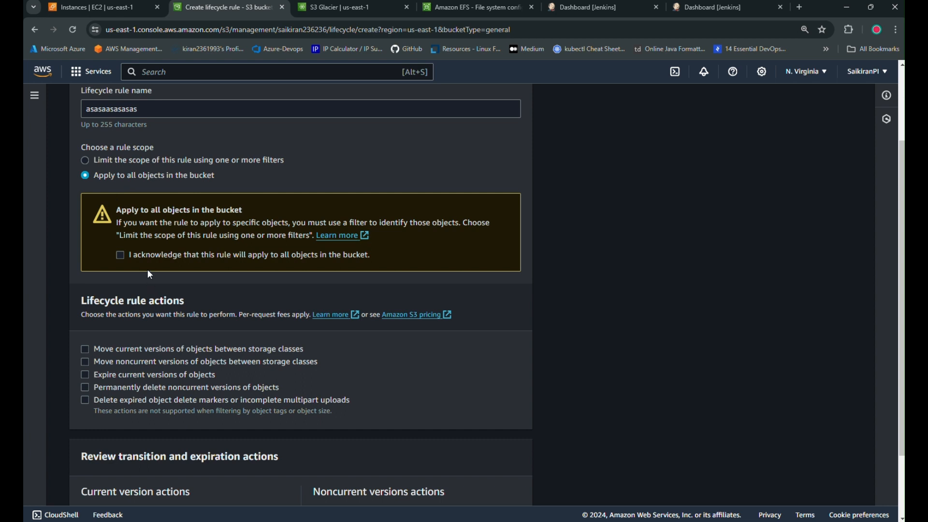
{"action": "left_click", "coordinate": [120, 255]}
{"action": "scroll", "coordinate": [216, 340], "scroll_direction": "down", "scroll_amount": 2}
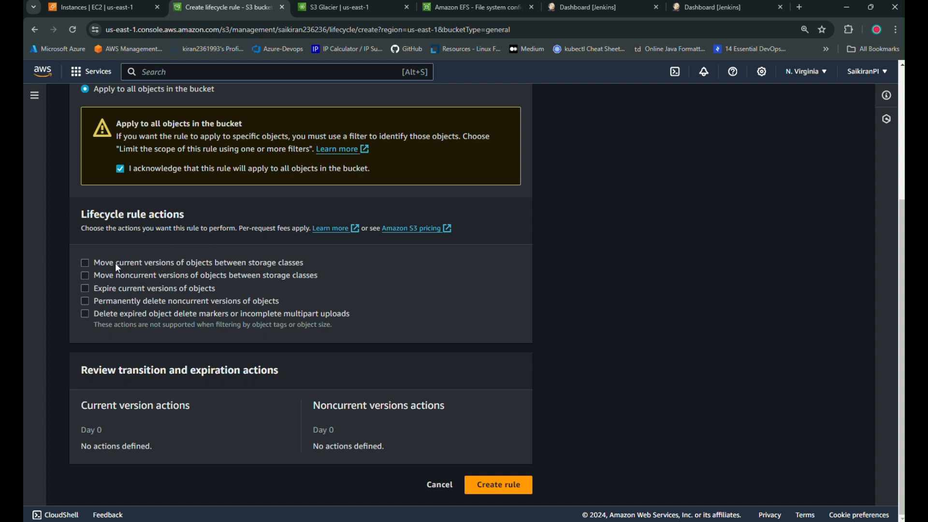
{"action": "left_click", "coordinate": [86, 265]}
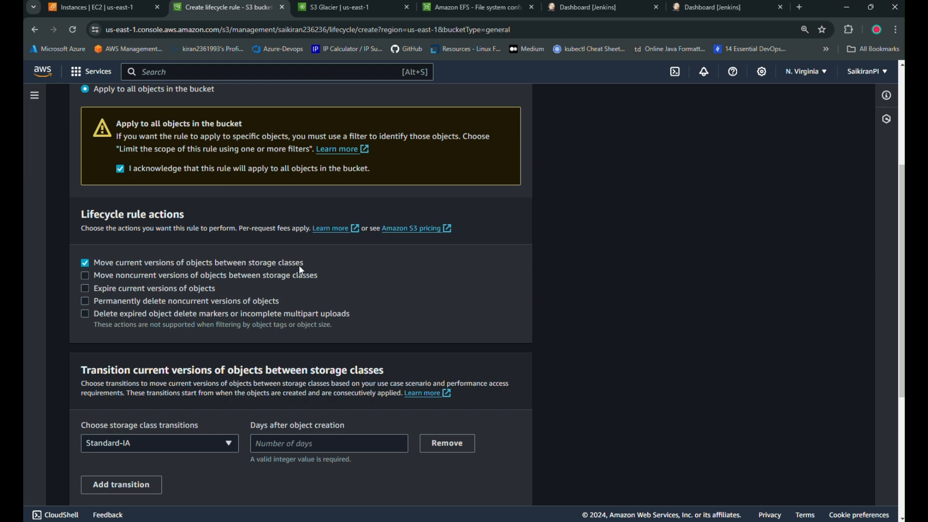
Transition to Standard-IA at 30 days and add Glacier Instant Retrieval at 60 days.
{"action": "scroll", "coordinate": [410, 404], "scroll_direction": "down", "scroll_amount": 3}
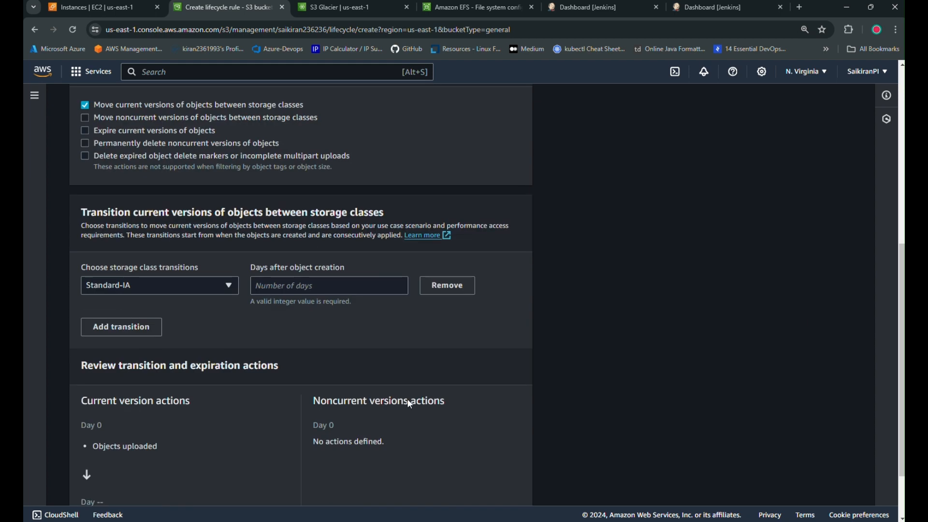
{"action": "left_click", "coordinate": [183, 289]}
{"action": "left_click", "coordinate": [183, 289]}
{"action": "left_click", "coordinate": [184, 289]}
{"action": "left_click", "coordinate": [315, 286]}
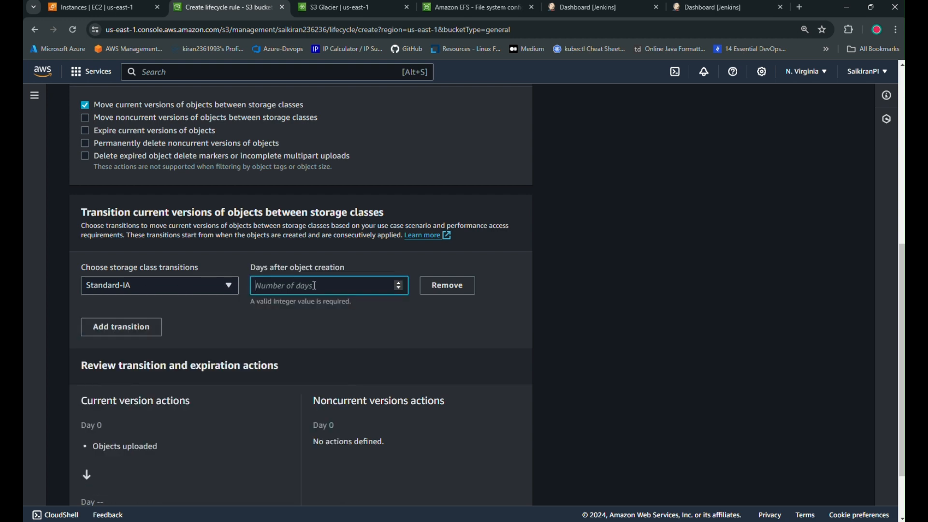
{"action": "type", "text": "30"}
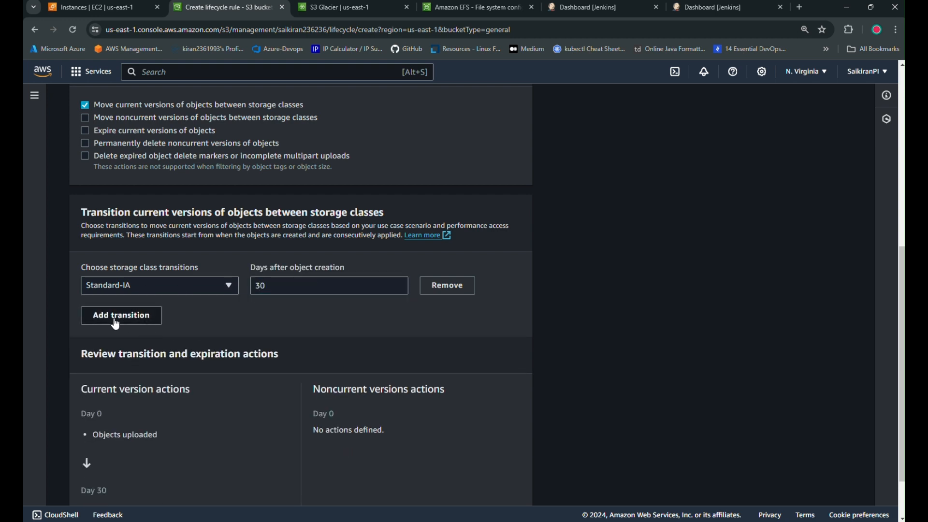
{"action": "left_click", "coordinate": [155, 319]}
{"action": "left_click", "coordinate": [161, 325]}
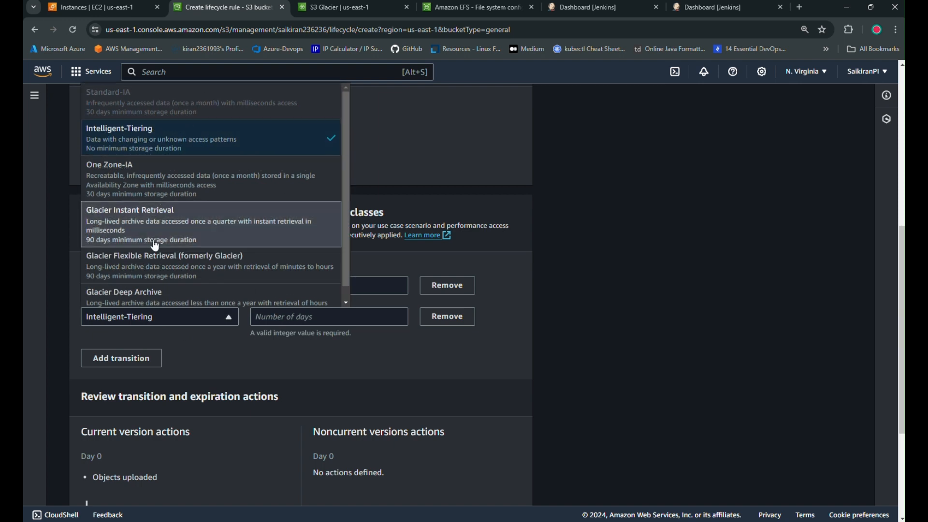
{"action": "left_click", "coordinate": [153, 227]}
{"action": "left_click", "coordinate": [300, 319]}
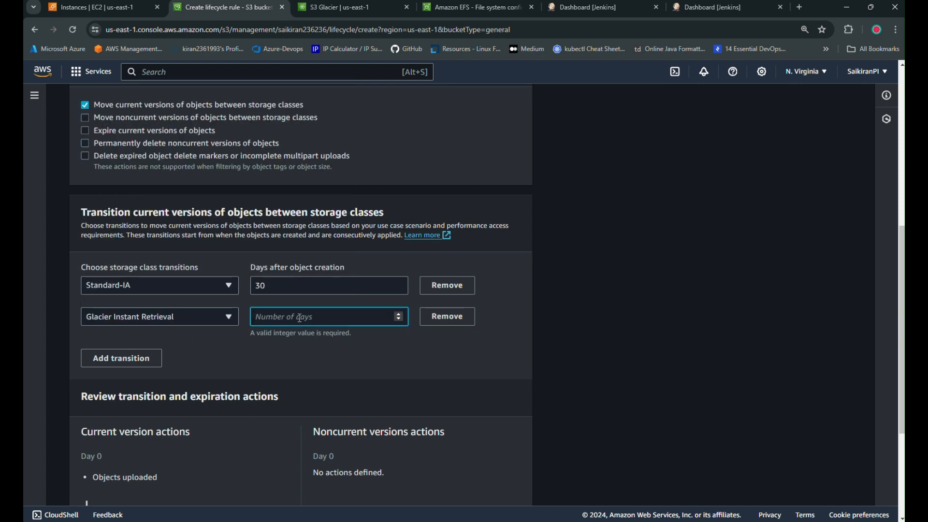
{"action": "type", "text": "60"}
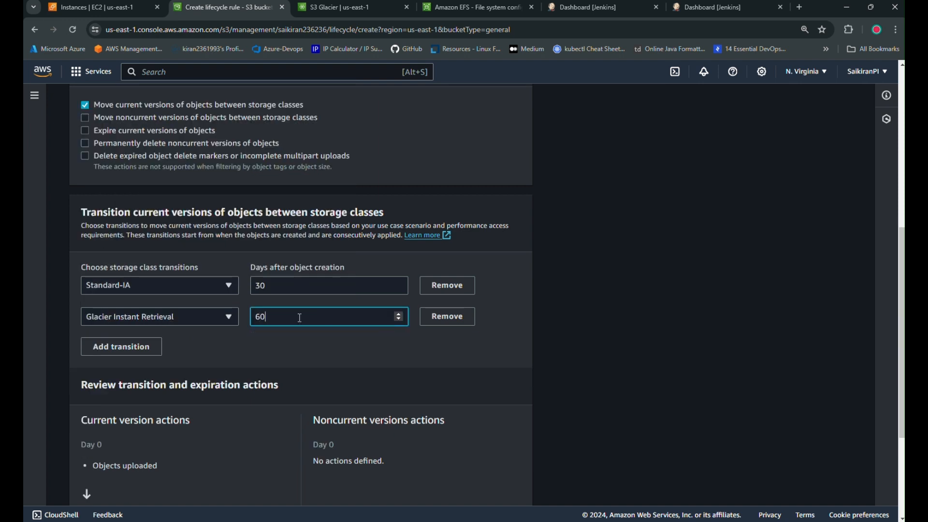
Add Glacier Flexible Retrieval at 90 days and Deep Archive at 180, acknowledging the transition cost.
{"action": "left_click", "coordinate": [148, 346]}
{"action": "left_click", "coordinate": [190, 345]}
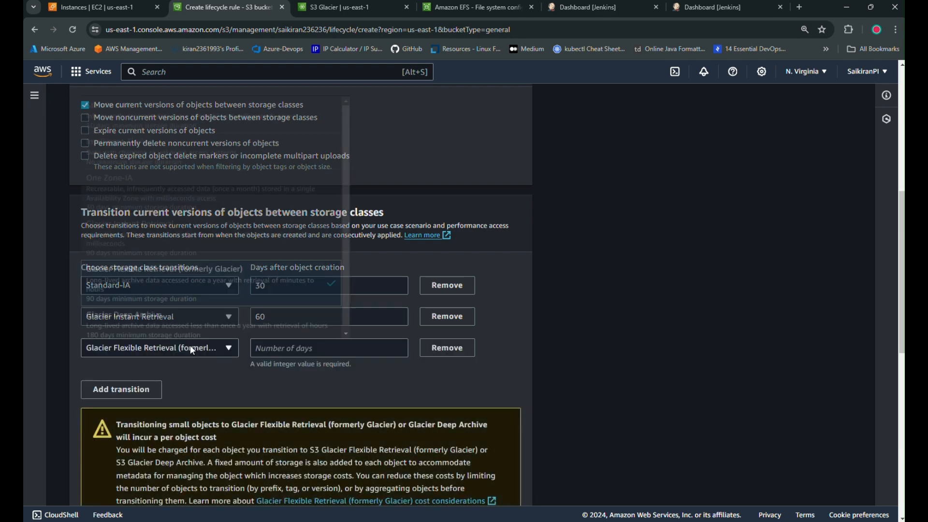
{"action": "left_click", "coordinate": [190, 345]}
{"action": "left_click", "coordinate": [190, 345]}
{"action": "left_click", "coordinate": [177, 280]}
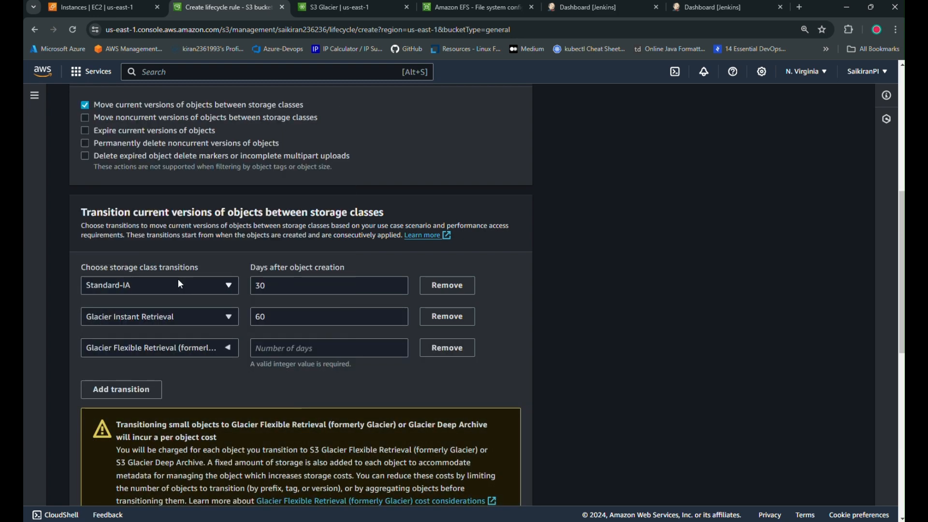
{"action": "key", "text": "Tab"}
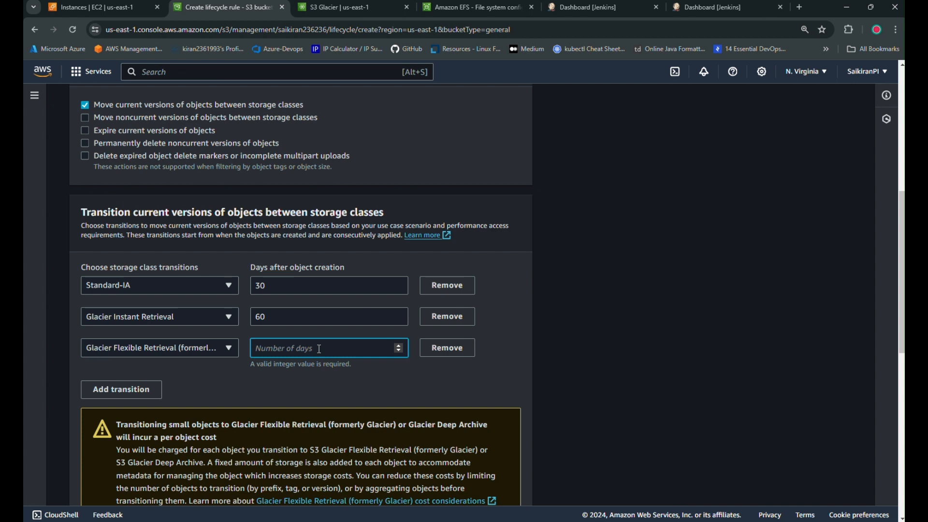
{"action": "type", "text": "90"}
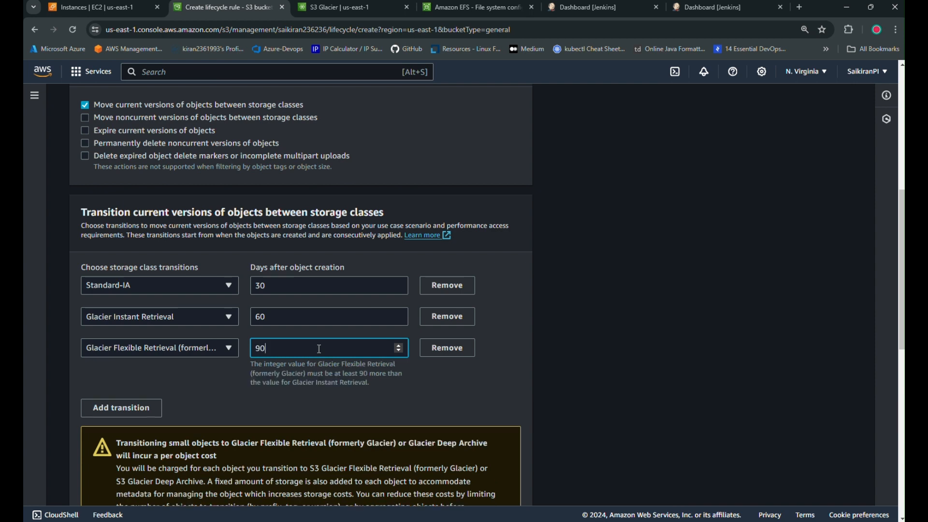
{"action": "left_click", "coordinate": [97, 409]}
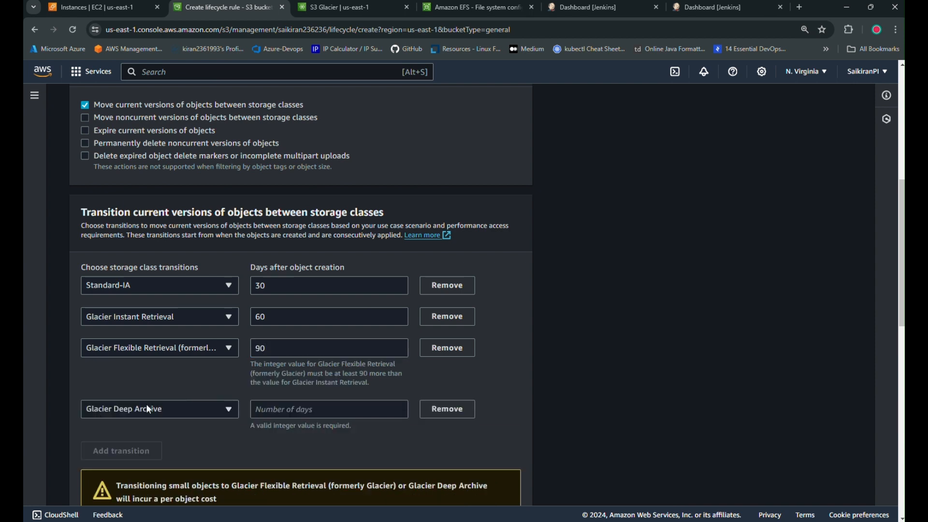
{"action": "left_click", "coordinate": [318, 412]}
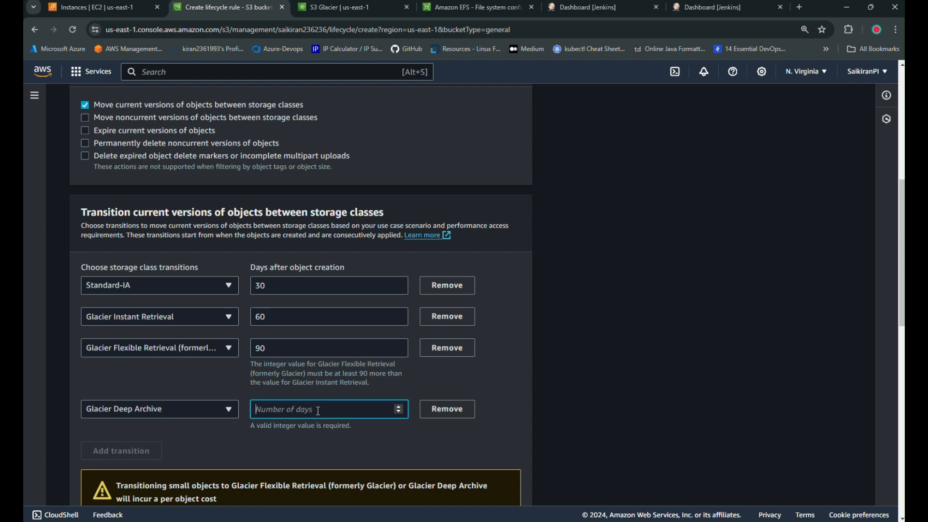
{"action": "type", "text": "180"}
{"action": "scroll", "coordinate": [333, 390], "scroll_direction": "down", "scroll_amount": 2}
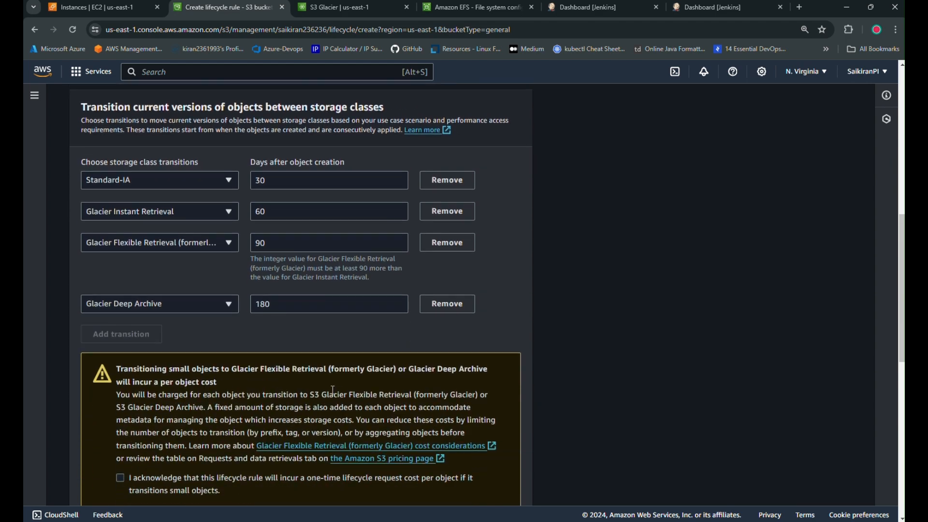
{"action": "left_click", "coordinate": [120, 478]}
{"action": "scroll", "coordinate": [595, 390], "scroll_direction": "down", "scroll_amount": 8}
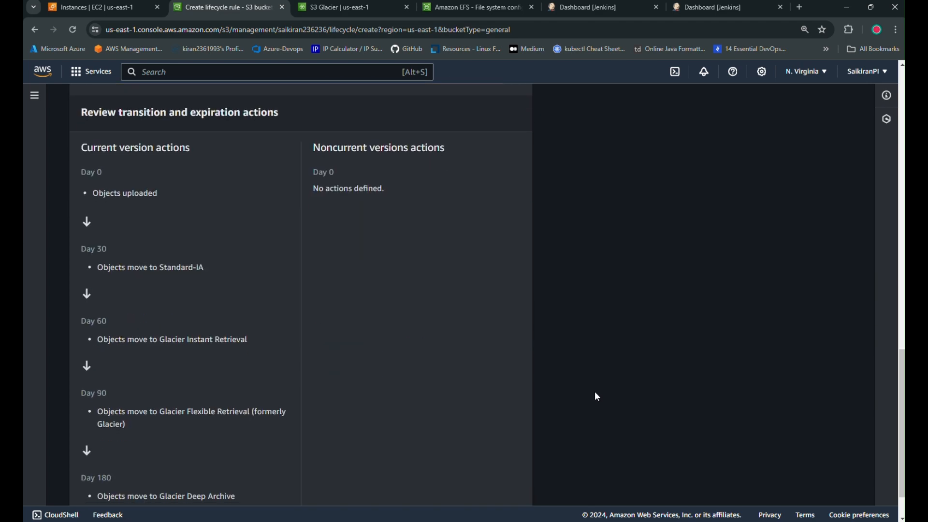
{"action": "scroll", "coordinate": [595, 392], "scroll_direction": "up", "scroll_amount": 2}
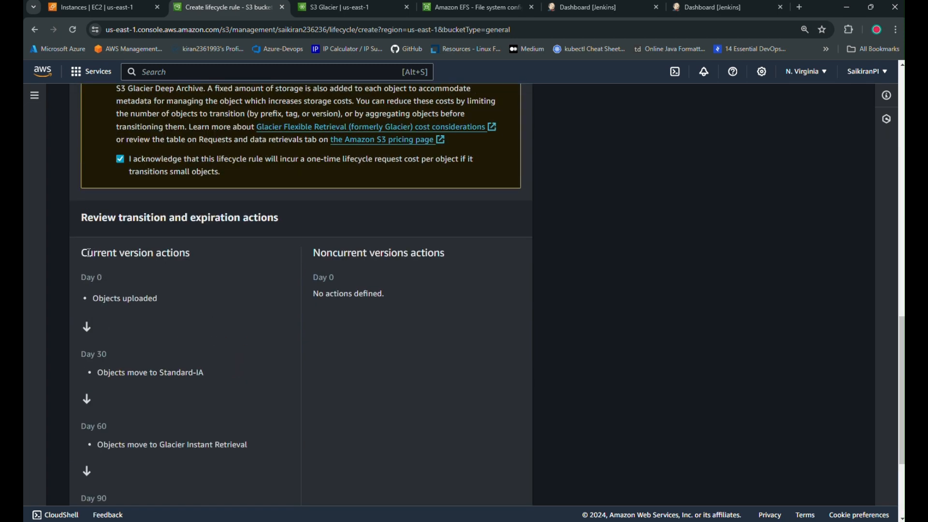
{"action": "left_click_drag", "start_coordinate": [90, 252], "coordinate": [244, 261]}
{"action": "left_click", "coordinate": [244, 261]}
{"action": "left_click_drag", "start_coordinate": [101, 304], "coordinate": [198, 306]}
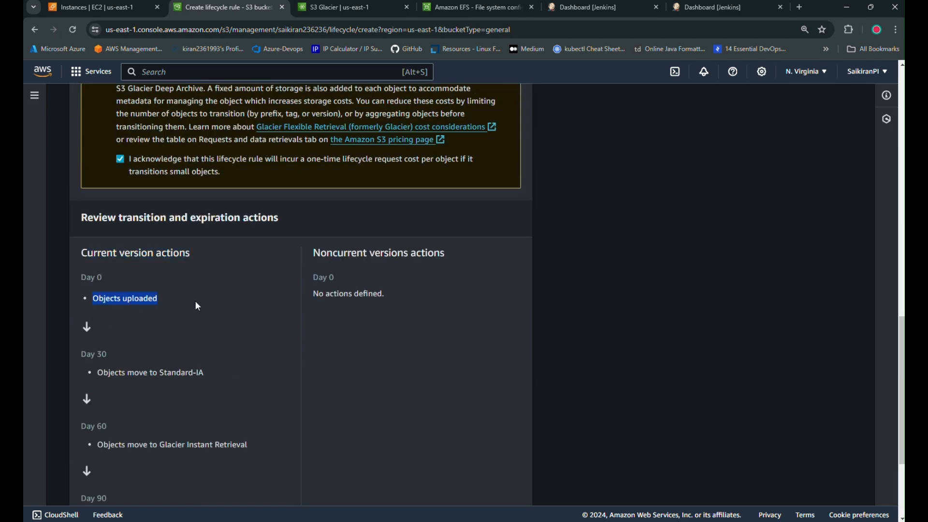
{"action": "scroll", "coordinate": [201, 416], "scroll_direction": "up", "scroll_amount": 1}
{"action": "scroll", "coordinate": [140, 274], "scroll_direction": "down", "scroll_amount": 3}
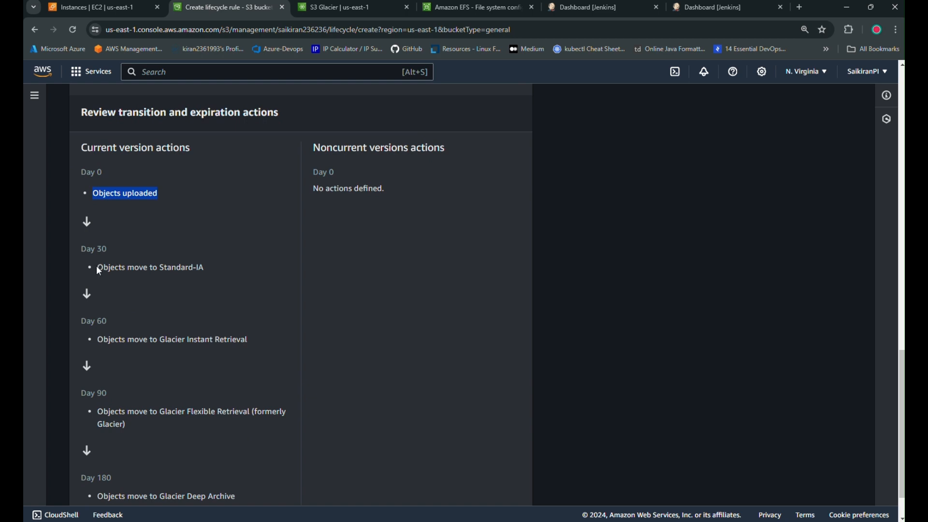
{"action": "left_click_drag", "start_coordinate": [99, 270], "coordinate": [223, 272]}
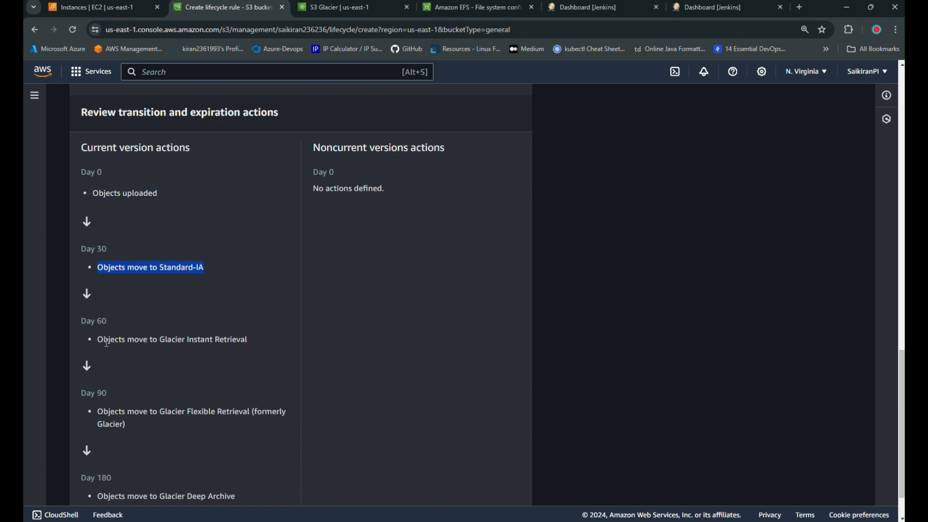
{"action": "left_click_drag", "start_coordinate": [160, 340], "coordinate": [228, 360]}
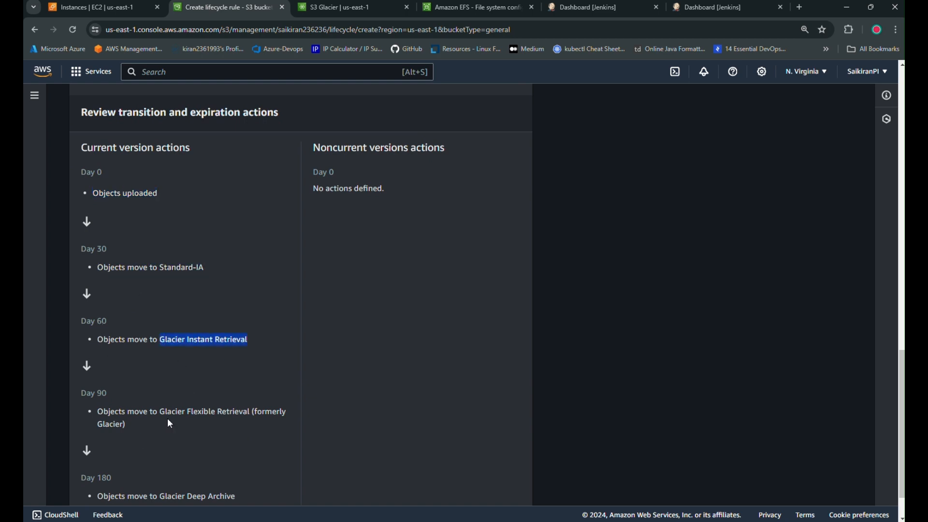
{"action": "scroll", "coordinate": [169, 424], "scroll_direction": "down", "scroll_amount": 1}
{"action": "left_click_drag", "start_coordinate": [161, 359], "coordinate": [249, 360]}
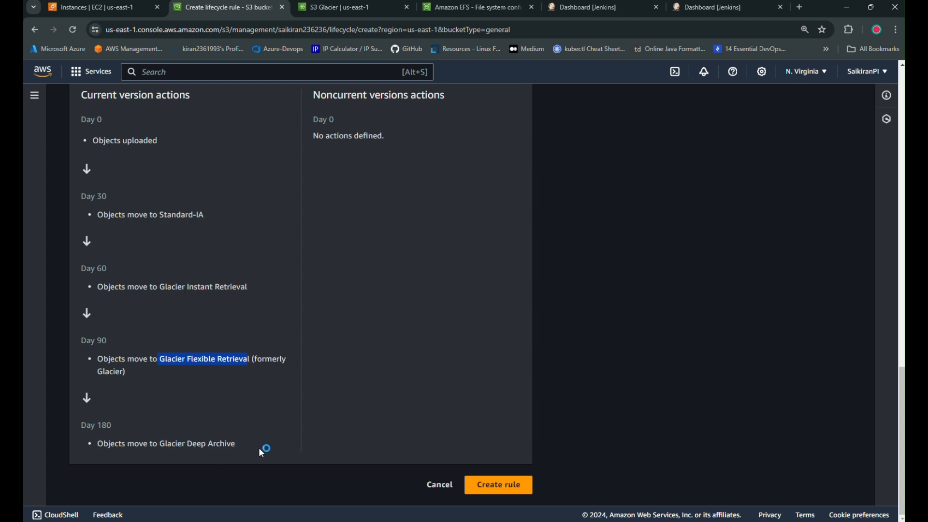
{"action": "scroll", "coordinate": [258, 418], "scroll_direction": "up", "scroll_amount": 8}
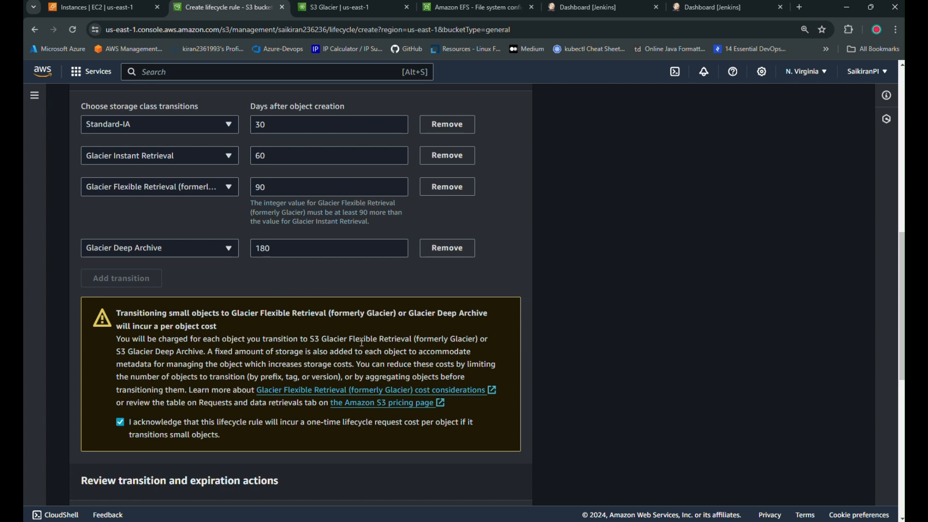
{"action": "scroll", "coordinate": [365, 344], "scroll_direction": "up", "scroll_amount": 6}
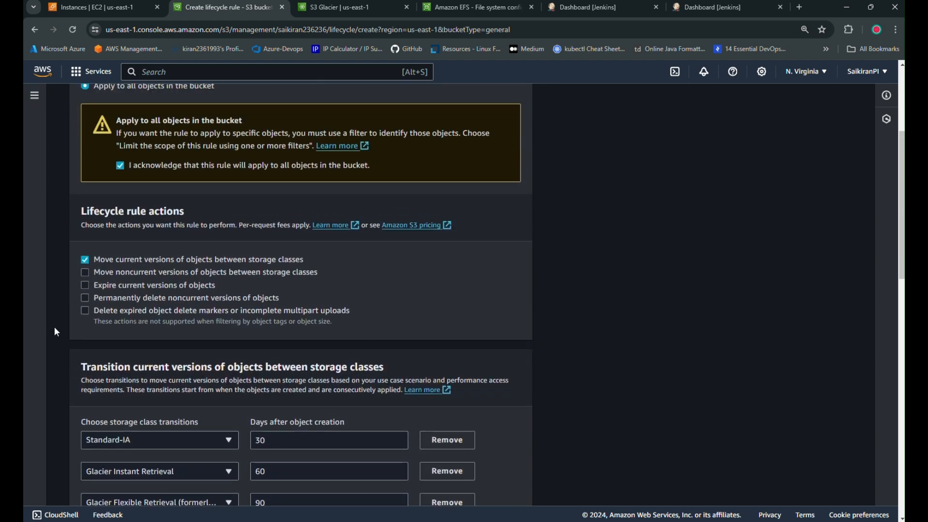
Delete incomplete multipart uploads after 365 days and submit the lifecycle rule.
{"action": "left_click", "coordinate": [86, 313]}
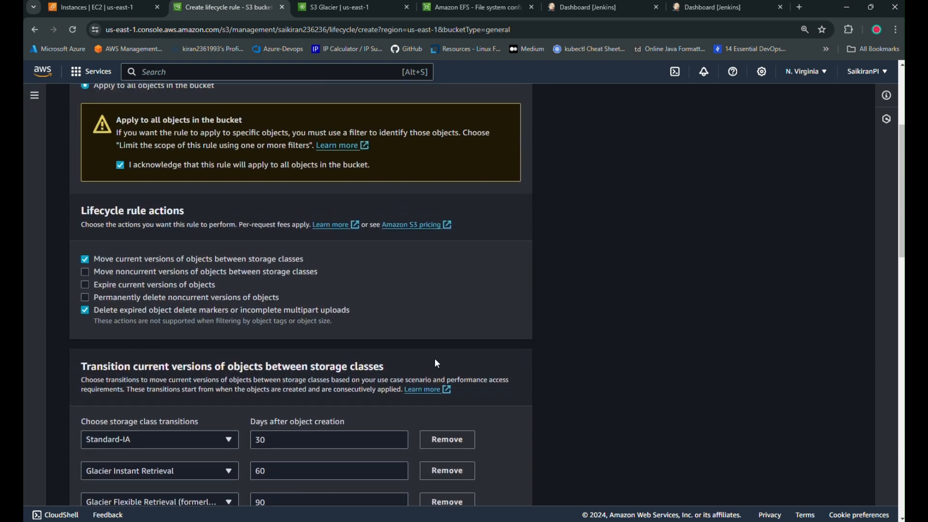
{"action": "scroll", "coordinate": [434, 363], "scroll_direction": "down", "scroll_amount": 10}
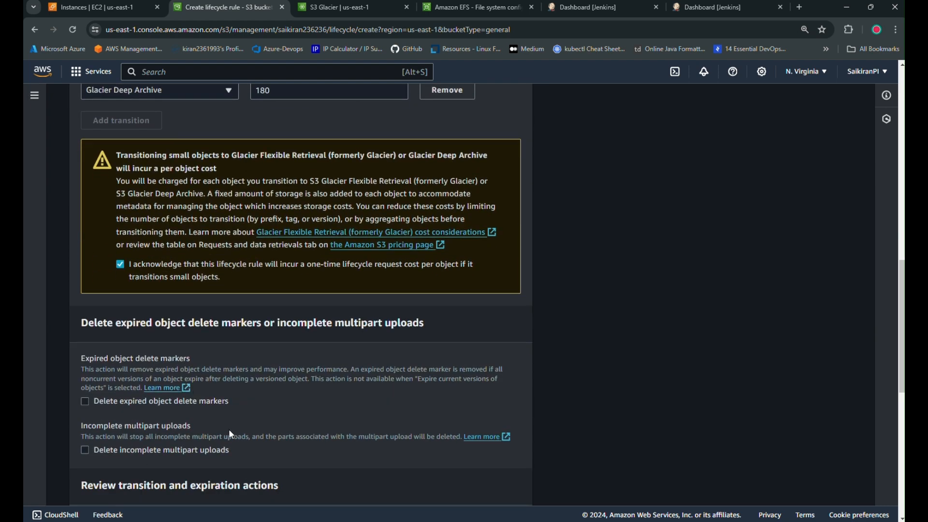
{"action": "scroll", "coordinate": [230, 429], "scroll_direction": "down", "scroll_amount": 2}
{"action": "left_click", "coordinate": [173, 343]}
{"action": "scroll", "coordinate": [352, 376], "scroll_direction": "down", "scroll_amount": 1}
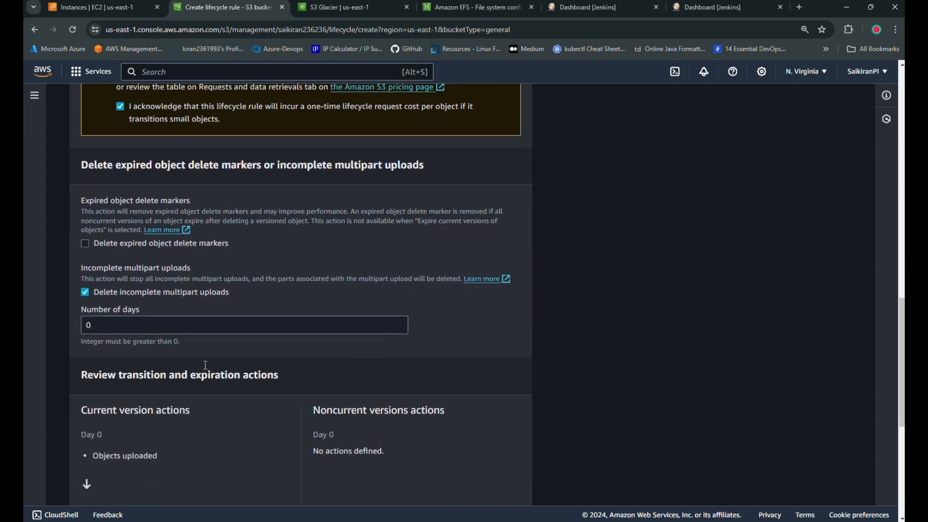
{"action": "left_click", "coordinate": [180, 327]}
{"action": "key", "text": "BackSpace"}
{"action": "type", "text": "365"}
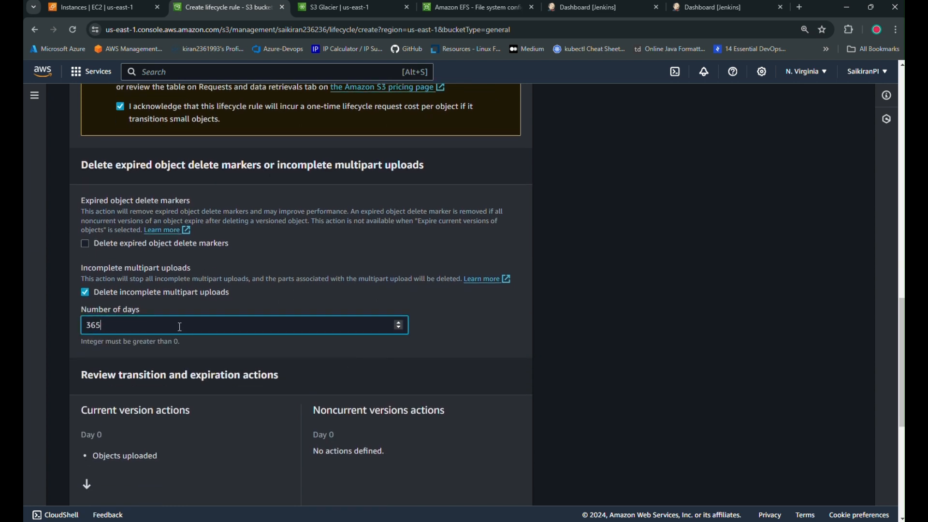
{"action": "left_click", "coordinate": [528, 310]}
{"action": "scroll", "coordinate": [528, 311], "scroll_direction": "down", "scroll_amount": 6}
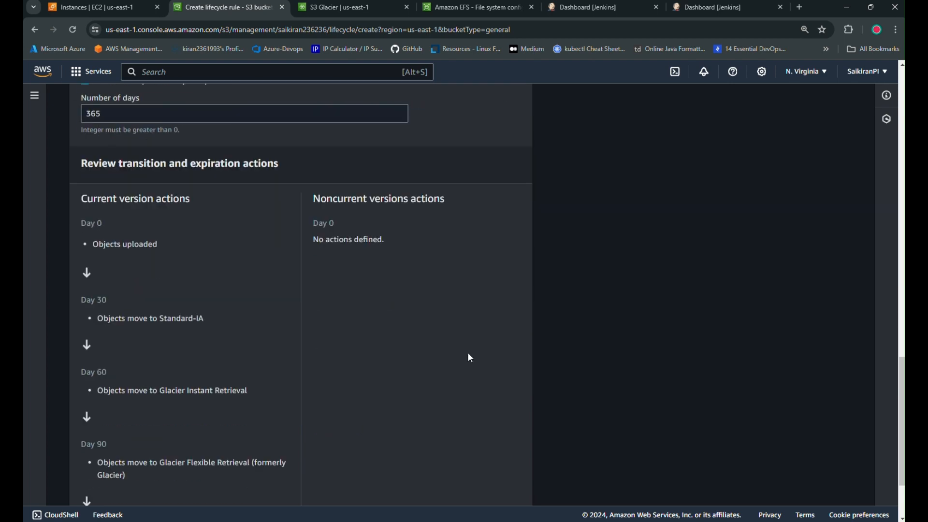
{"action": "left_click", "coordinate": [503, 486]}
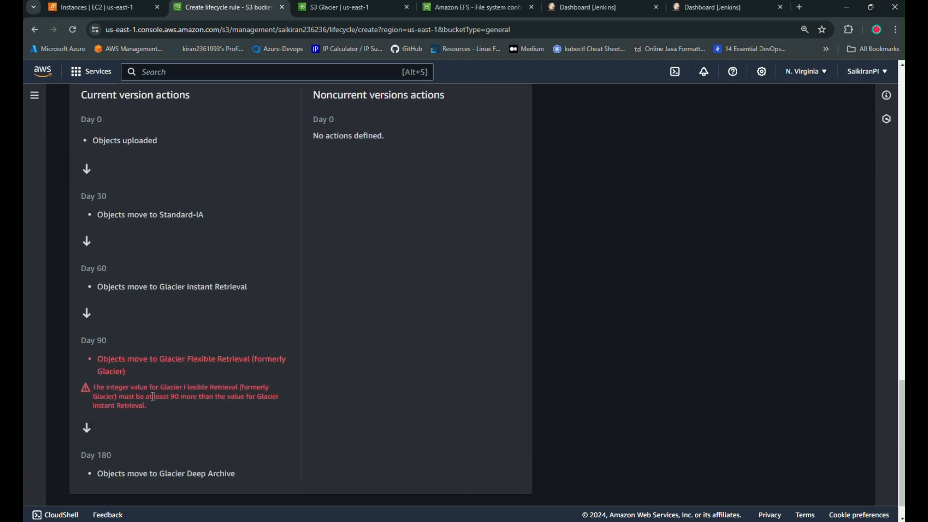
Change the transitions to Instant Retrieval 90, Flexible Retrieval 180 and Deep Archive 365 days.
{"action": "scroll", "coordinate": [309, 422], "scroll_direction": "up", "scroll_amount": 5}
{"action": "scroll", "coordinate": [339, 422], "scroll_direction": "up", "scroll_amount": 9}
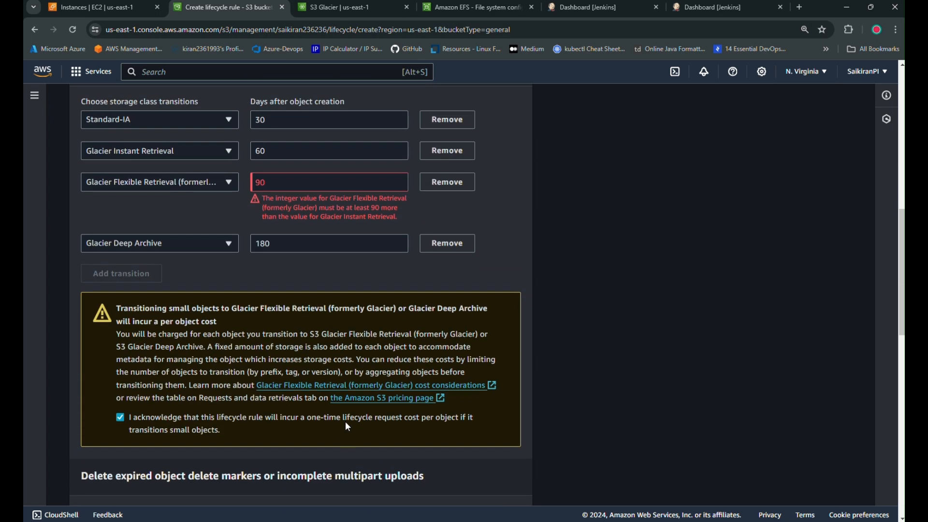
{"action": "left_click", "coordinate": [283, 344]}
{"action": "left_click", "coordinate": [316, 315]}
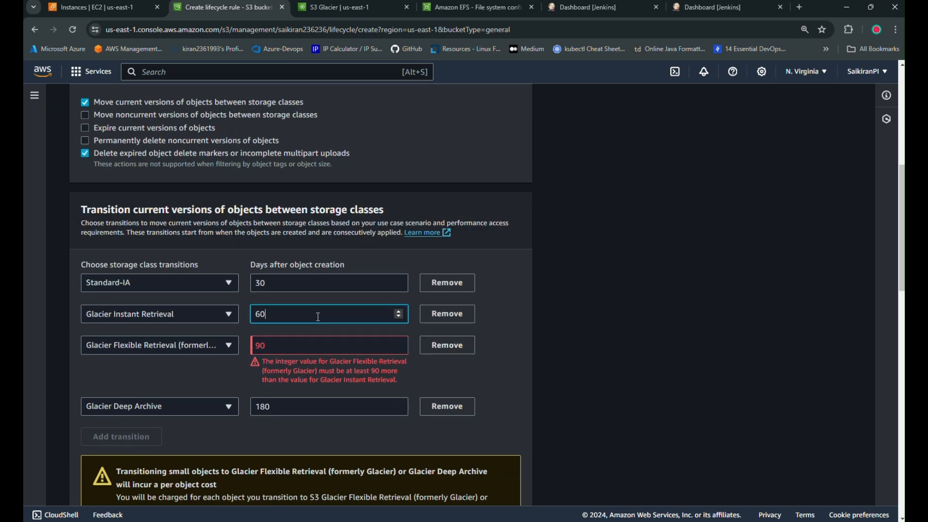
{"action": "key", "text": "BackSpace"}
{"action": "key", "text": "BackSpace"}
{"action": "type", "text": "90"}
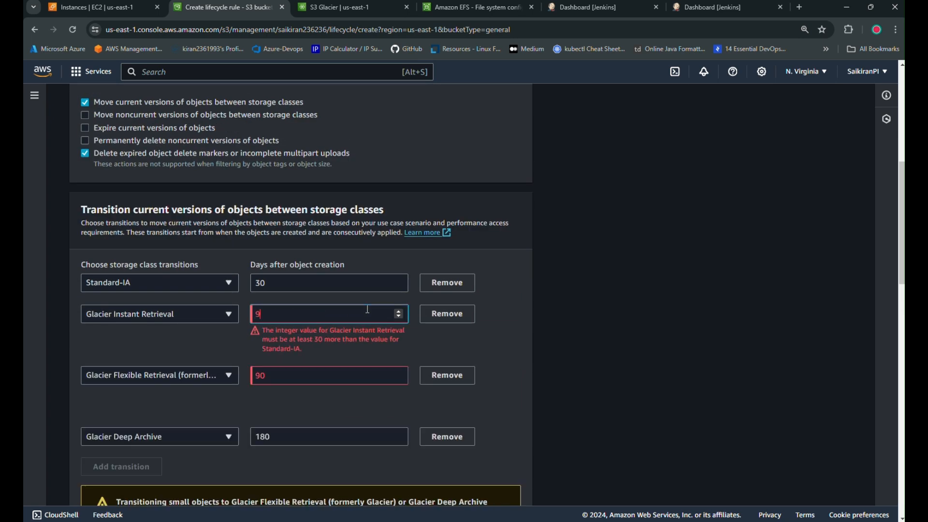
{"action": "left_click", "coordinate": [317, 343]}
{"action": "key", "text": "BackSpace"}
{"action": "key", "text": "BackSpace"}
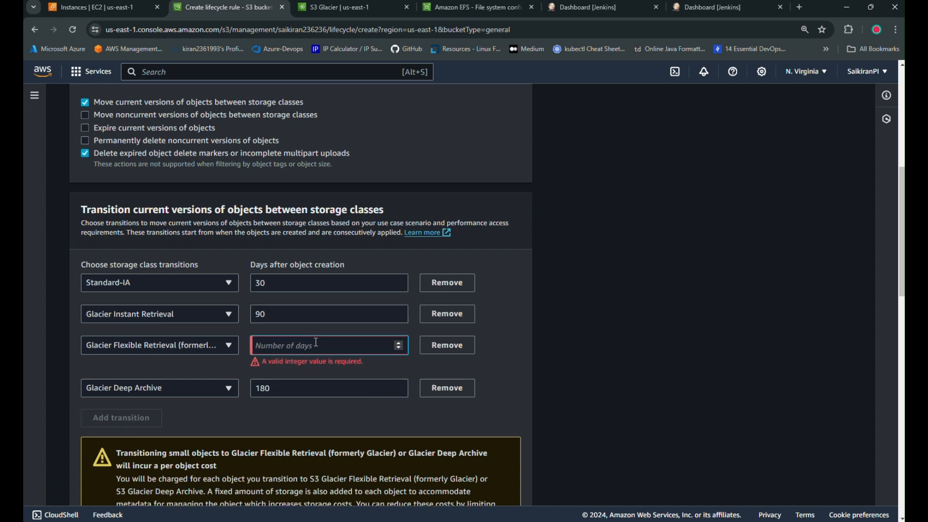
{"action": "type", "text": "180"}
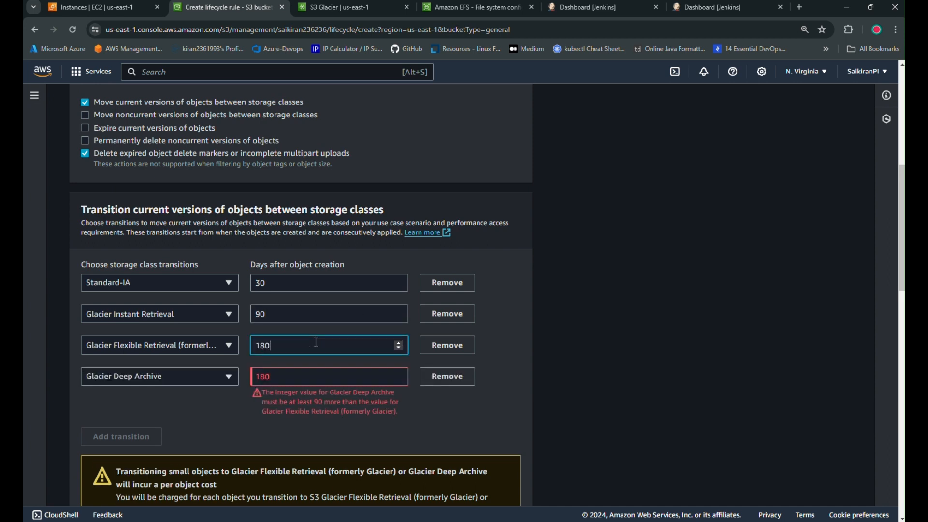
{"action": "left_click", "coordinate": [305, 379]}
{"action": "key", "text": "BackSpace"}
{"action": "key", "text": "BackSpace"}
{"action": "key", "text": "BackSpace"}
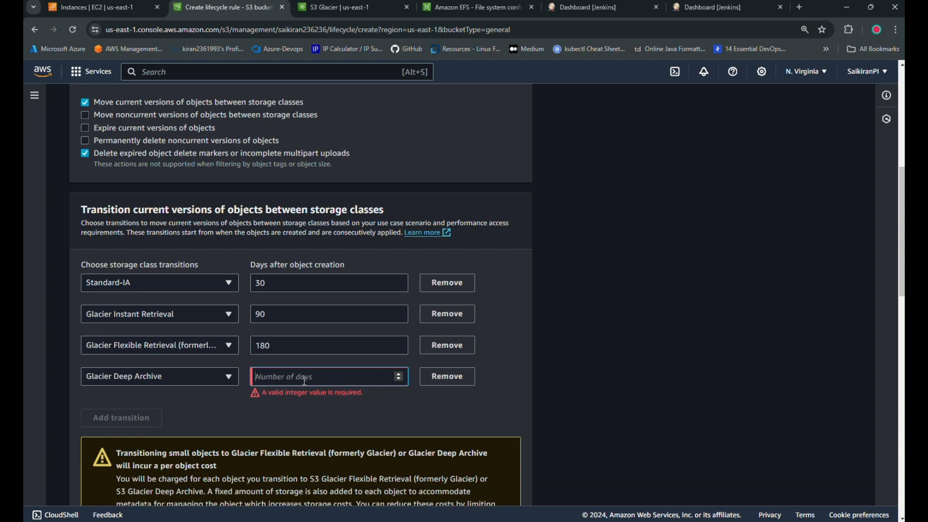
{"action": "type", "text": "365"}
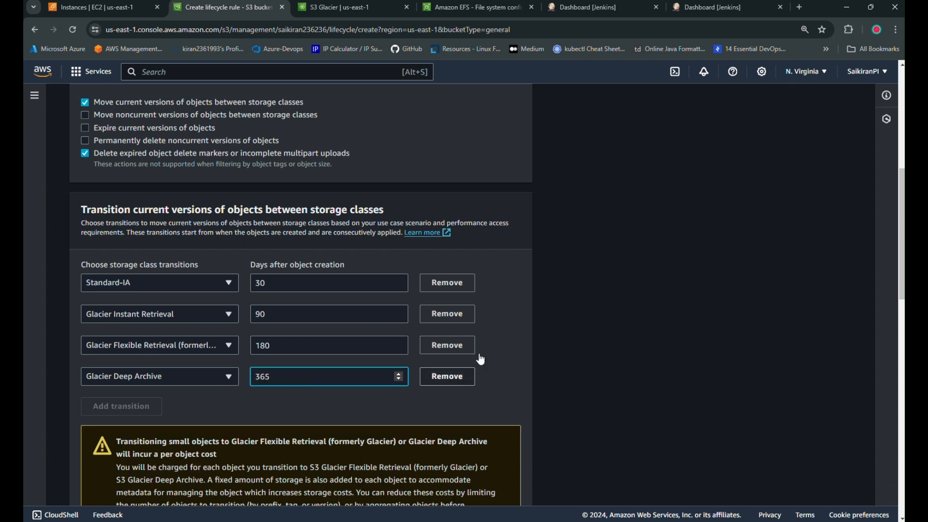
{"action": "left_click", "coordinate": [547, 307]}
Leave the third transition's storage class unchanged and create the lifecycle rule.
{"action": "left_click", "coordinate": [232, 346]}
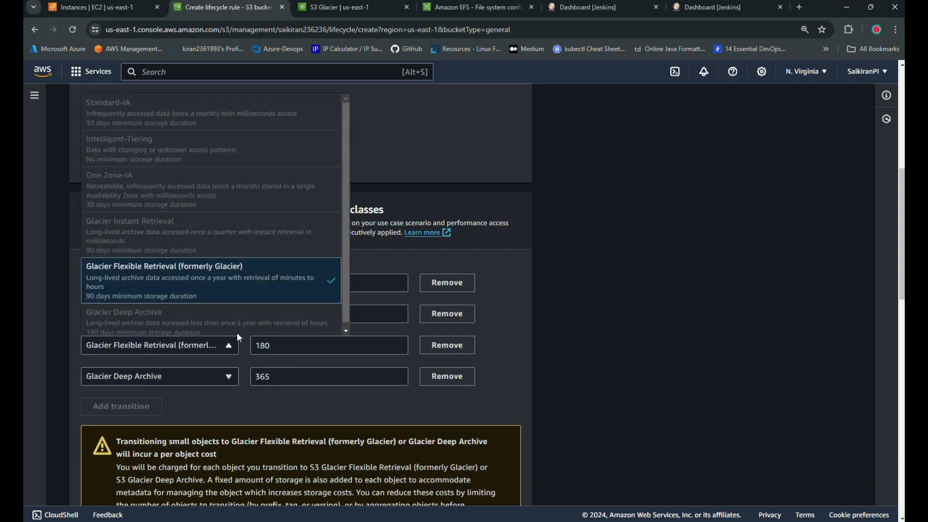
{"action": "left_click", "coordinate": [504, 275]}
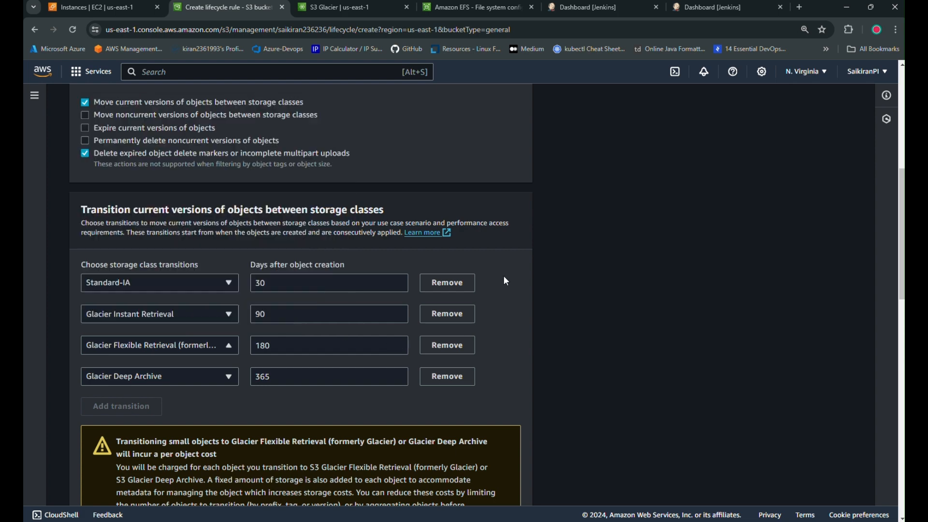
{"action": "scroll", "coordinate": [371, 384], "scroll_direction": "down", "scroll_amount": 1}
{"action": "scroll", "coordinate": [371, 384], "scroll_direction": "down", "scroll_amount": 15}
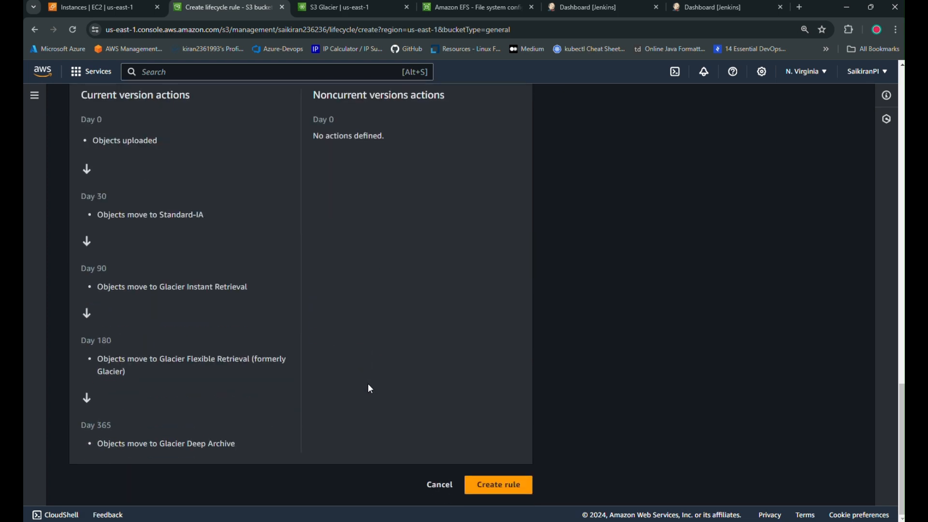
{"action": "left_click", "coordinate": [502, 487]}
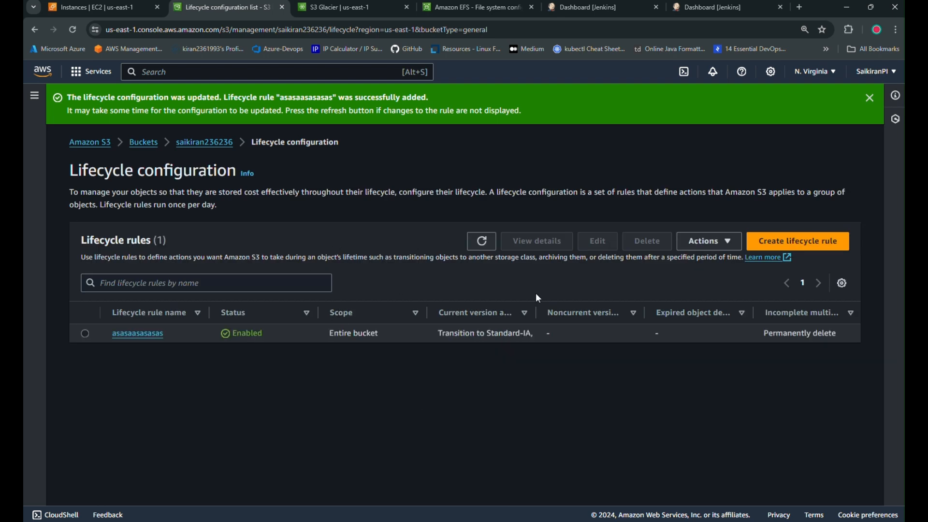
Begin a new Glacier vault named 'sdsdssdsdsdsd', then cancel it.
{"action": "left_click", "coordinate": [355, 7]}
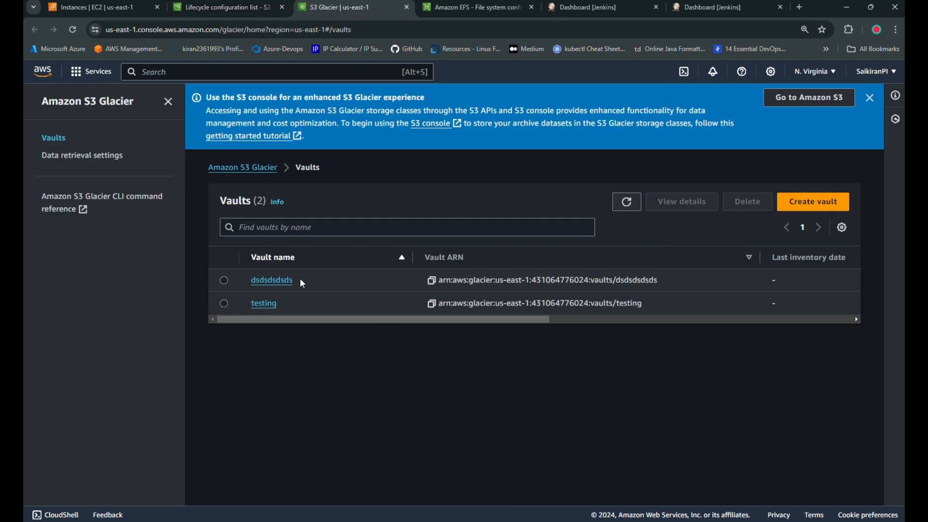
{"action": "left_click", "coordinate": [812, 203]}
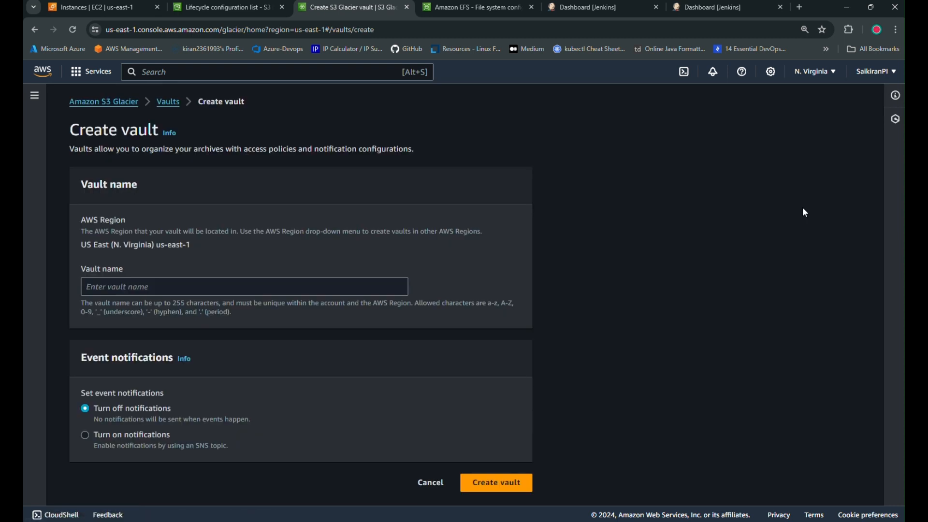
{"action": "left_click", "coordinate": [206, 290]}
{"action": "type", "text": "sdsdssdsdsdsd"}
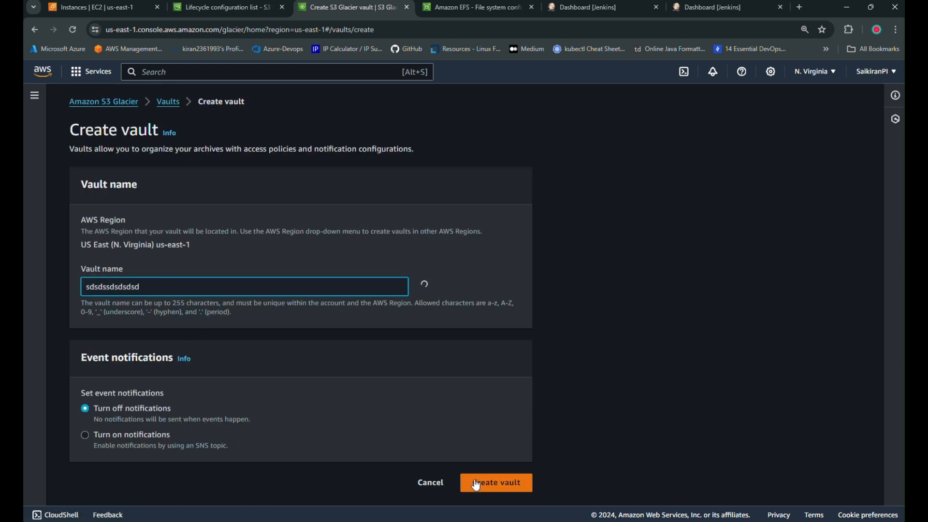
{"action": "left_click", "coordinate": [428, 482]}
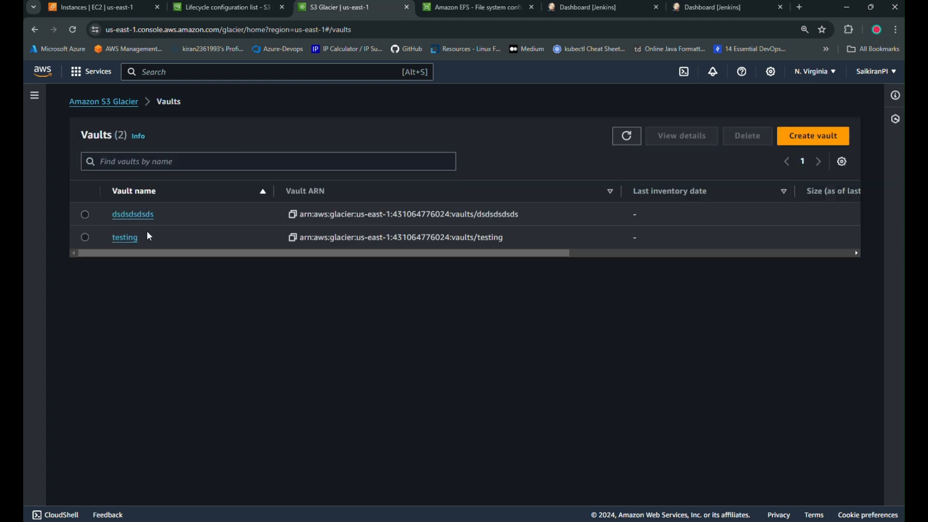
Return to the lifecycle page and open the bucket from the Buckets list.
{"action": "left_click", "coordinate": [222, 8]}
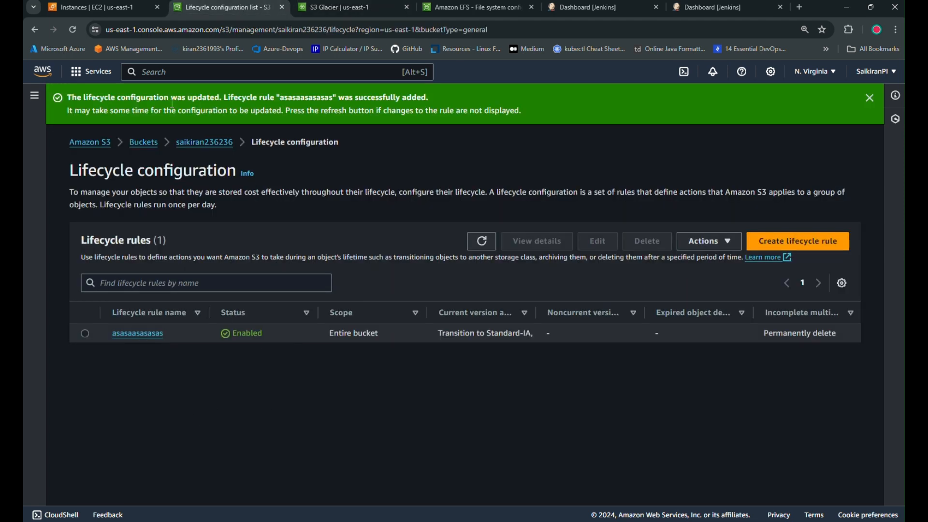
{"action": "left_click", "coordinate": [143, 144]}
{"action": "left_click", "coordinate": [135, 335]}
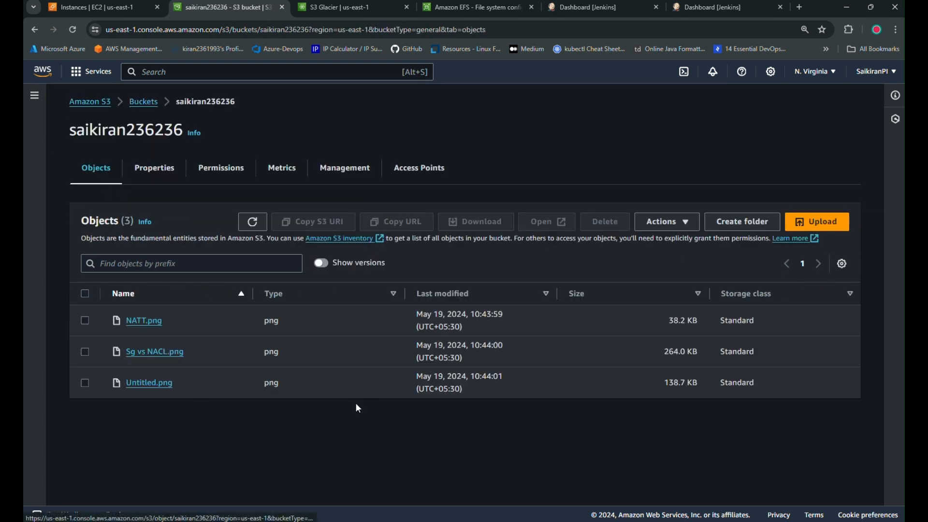
Select the first file's last-modified date, then bring FastGlacier to the front showing AWS regions.
{"action": "left_click_drag", "start_coordinate": [415, 315], "coordinate": [456, 316]}
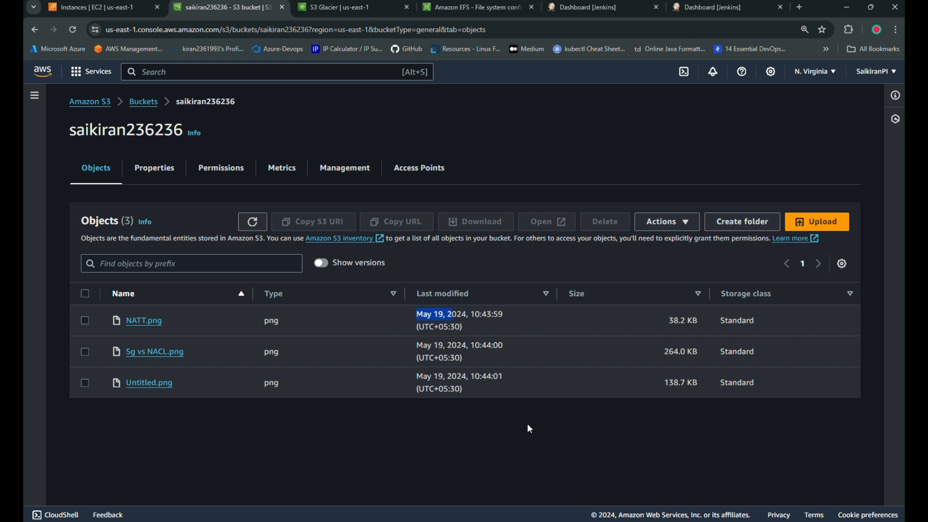
{"action": "key", "text": "alt+Tab"}
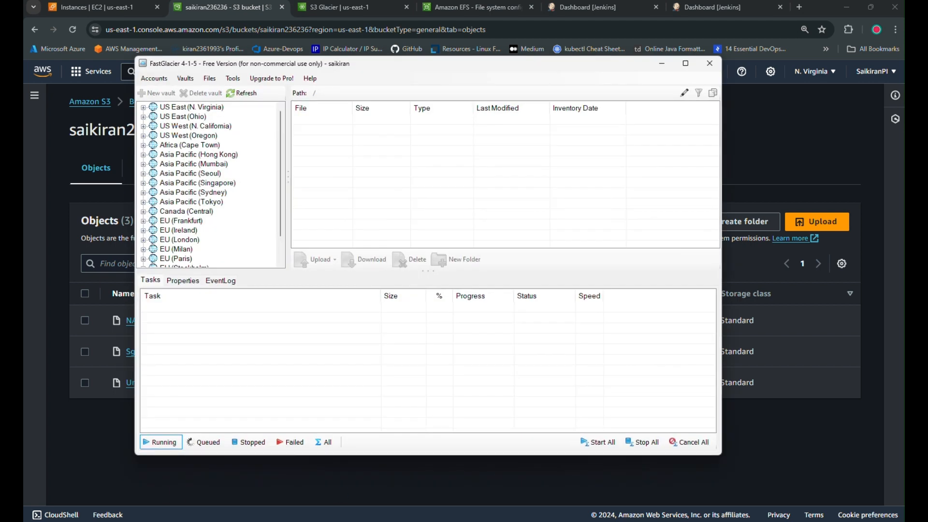
Delete OfferLetter.pdf from the vault in FastGlacier.
{"action": "left_click", "coordinate": [337, 122]}
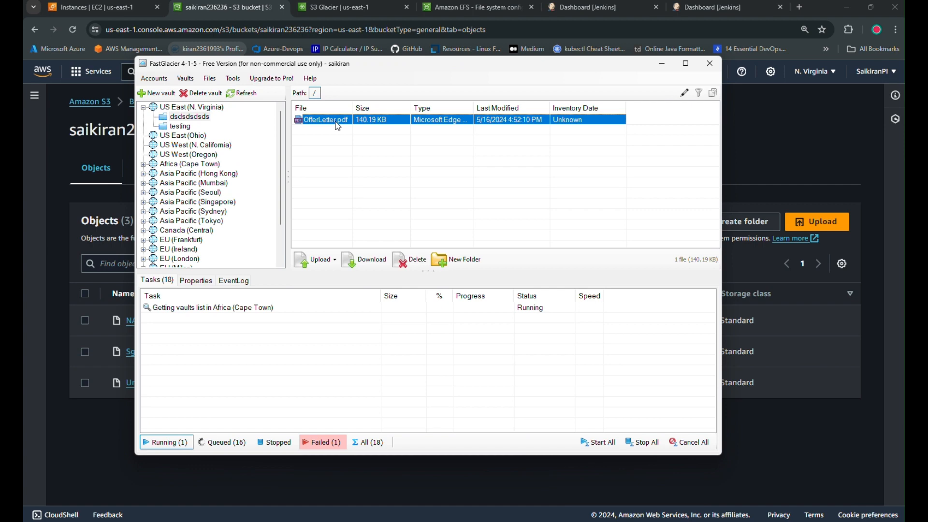
{"action": "key", "text": "Delete"}
{"action": "left_click", "coordinate": [483, 300]}
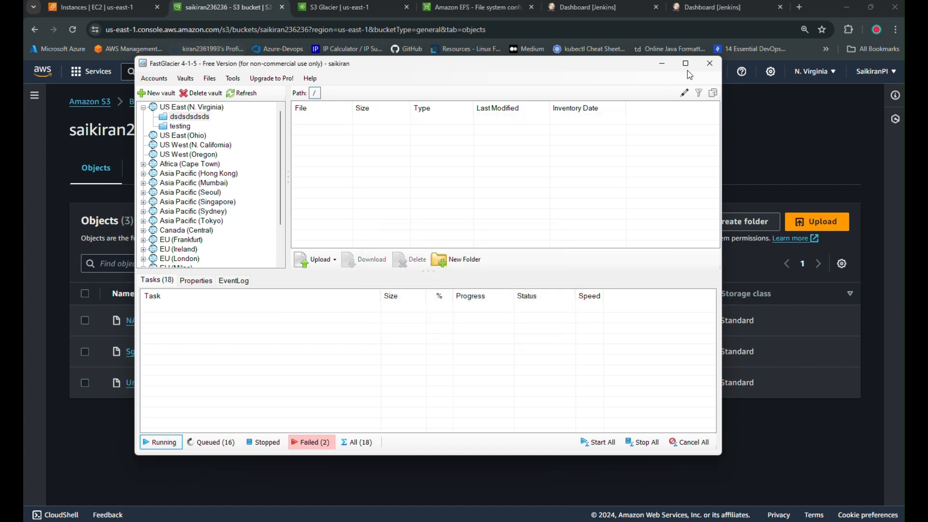
{"action": "left_click", "coordinate": [663, 64]}
{"action": "left_click", "coordinate": [503, 521]}
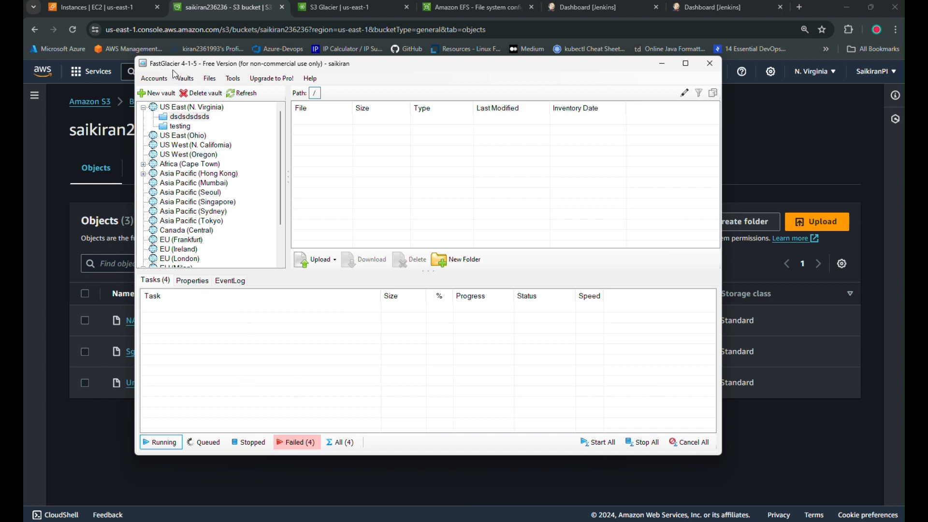
Expand US East (N. Virginia) and select the testing vault, checking the console pages.
{"action": "left_click", "coordinate": [144, 108]}
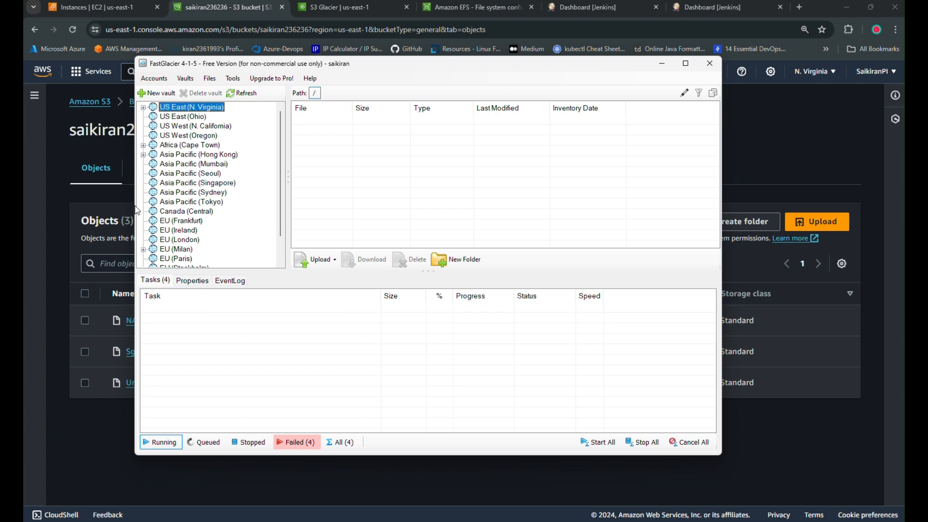
{"action": "left_click", "coordinate": [144, 108]}
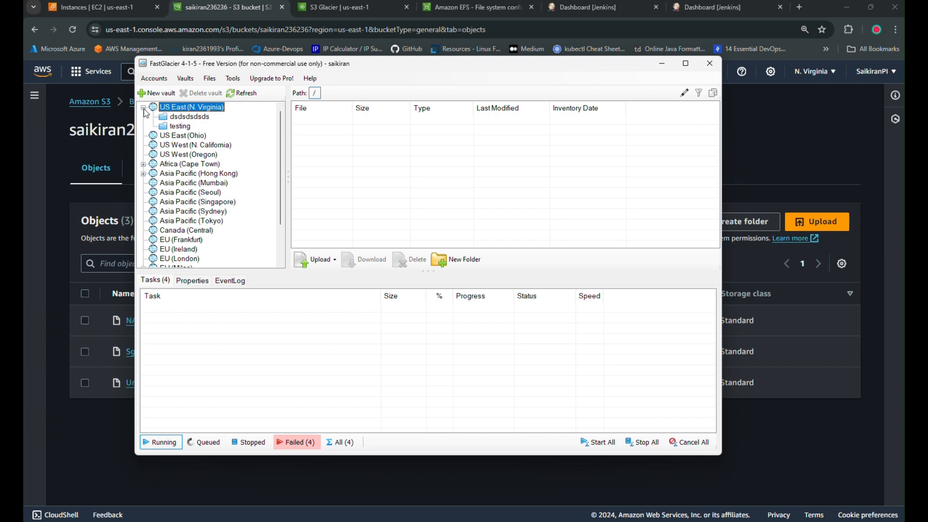
{"action": "left_click", "coordinate": [211, 117]}
{"action": "left_click", "coordinate": [186, 127]}
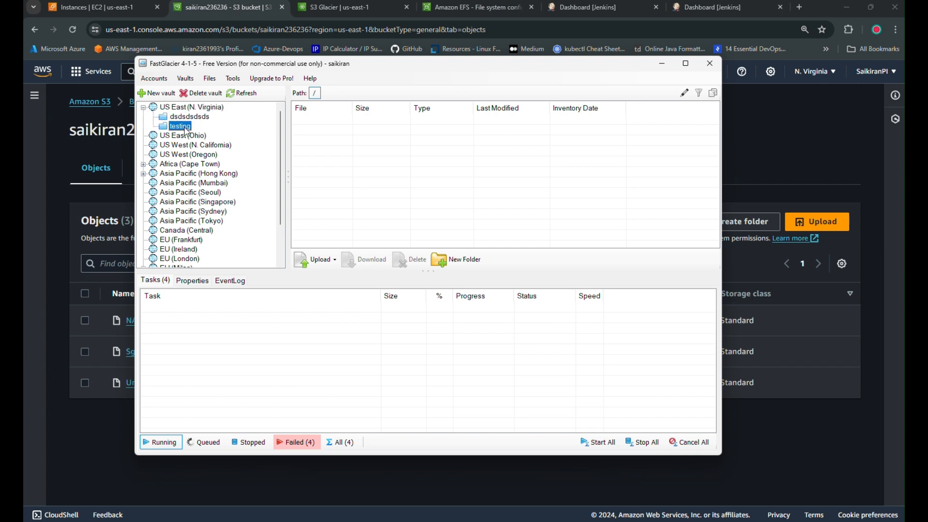
{"action": "left_click", "coordinate": [380, 9]}
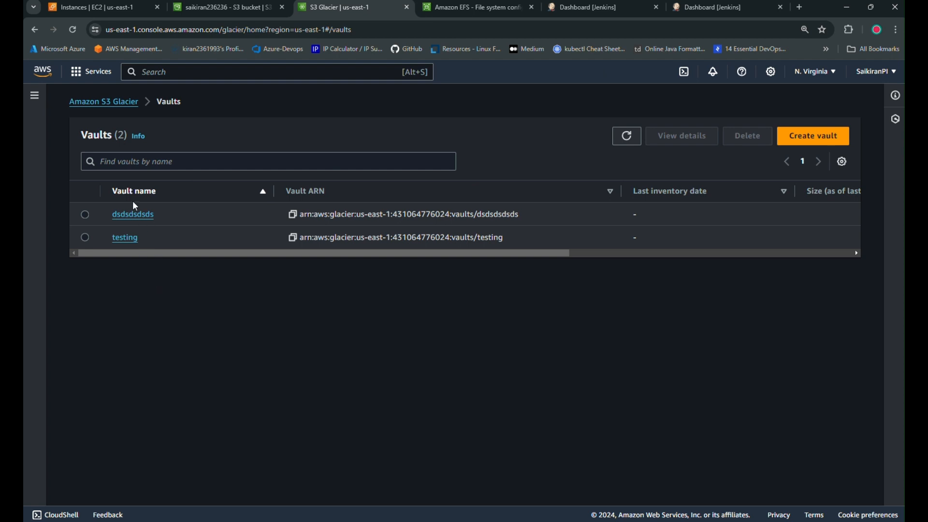
{"action": "left_click", "coordinate": [265, 6]}
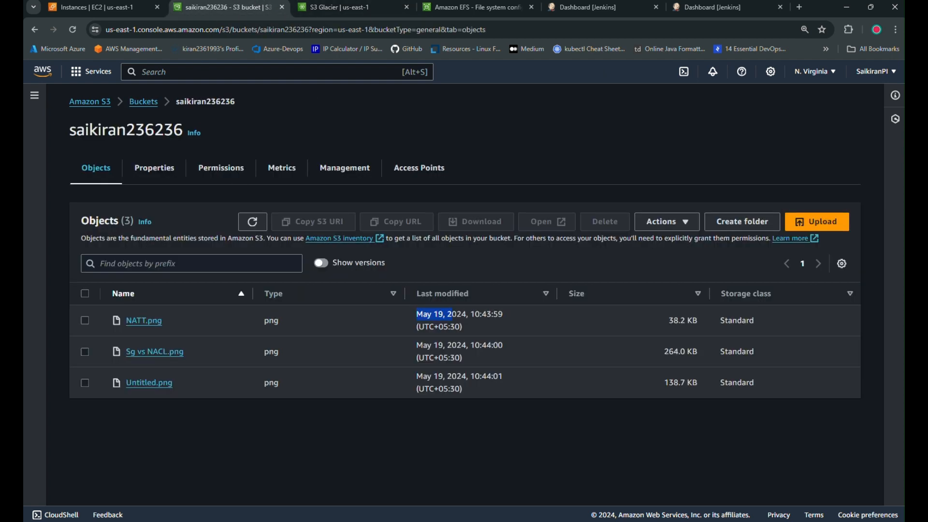
{"action": "key", "text": "alt+Tab"}
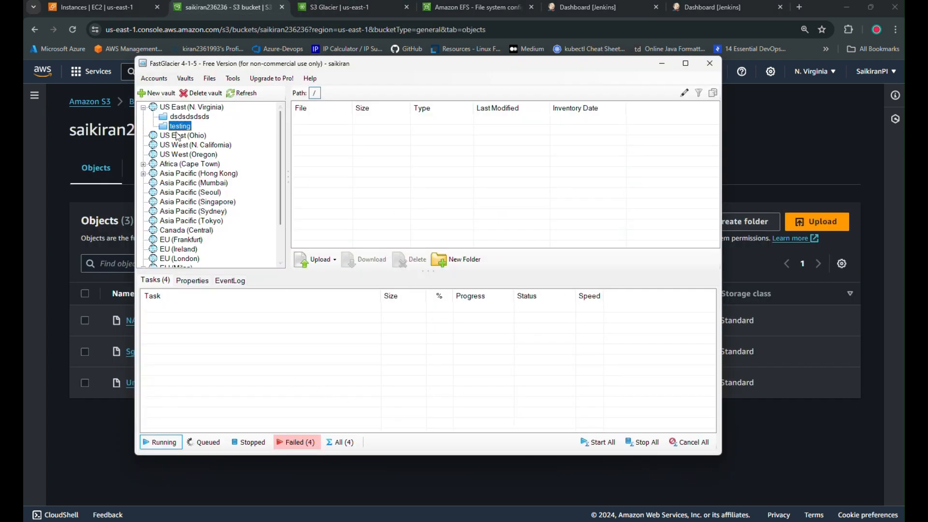
Open Upload Files for the testing vault, then close the file picker without uploading.
{"action": "left_click", "coordinate": [317, 259]}
{"action": "left_click", "coordinate": [327, 221]}
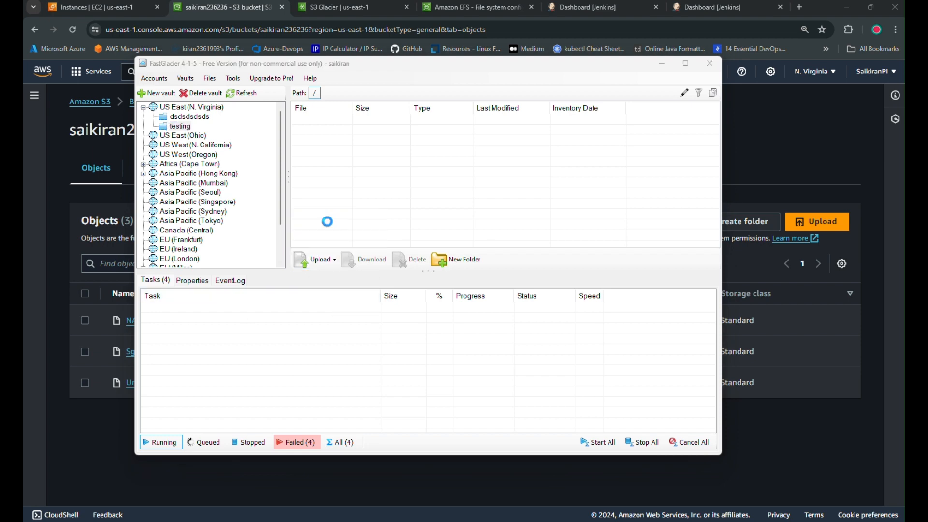
{"action": "scroll", "coordinate": [343, 230], "scroll_direction": "down", "scroll_amount": 3}
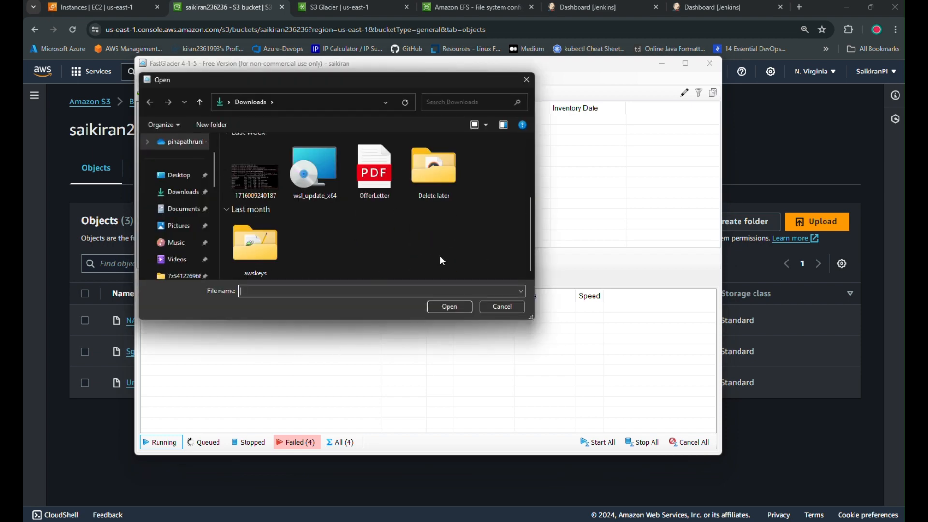
{"action": "scroll", "coordinate": [443, 261], "scroll_direction": "up", "scroll_amount": 3}
{"action": "left_click", "coordinate": [527, 79]}
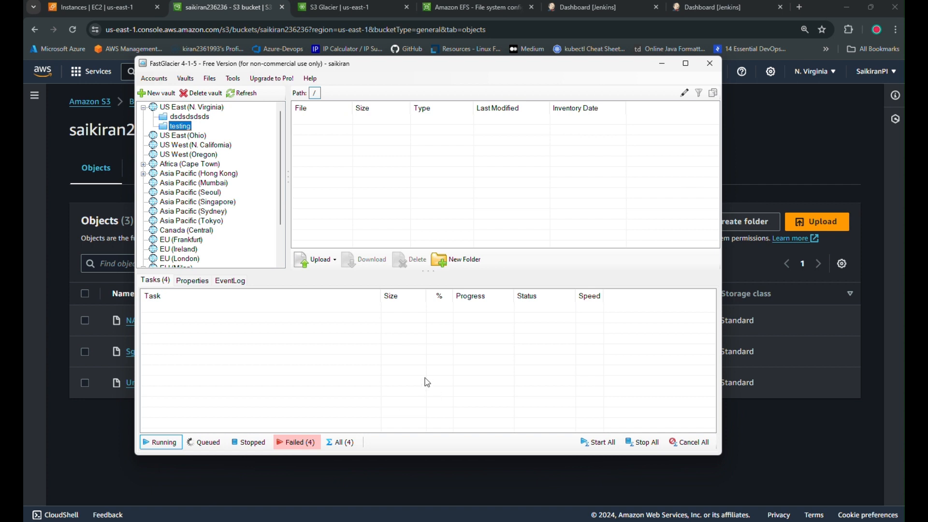